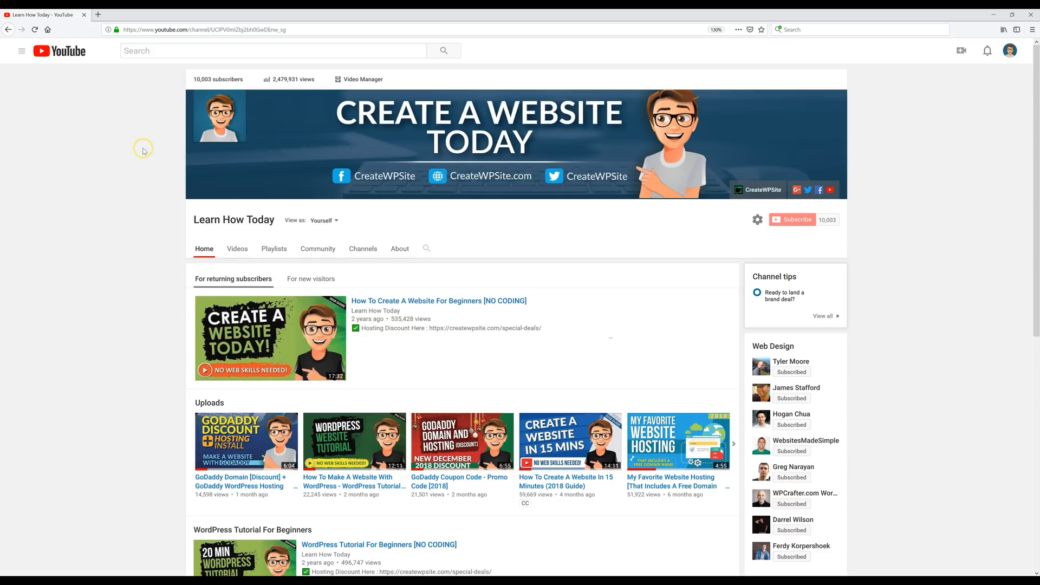
- Load the createwpsite.com/vid Video Resource Page in a new browser tab
key("ctrl+t")
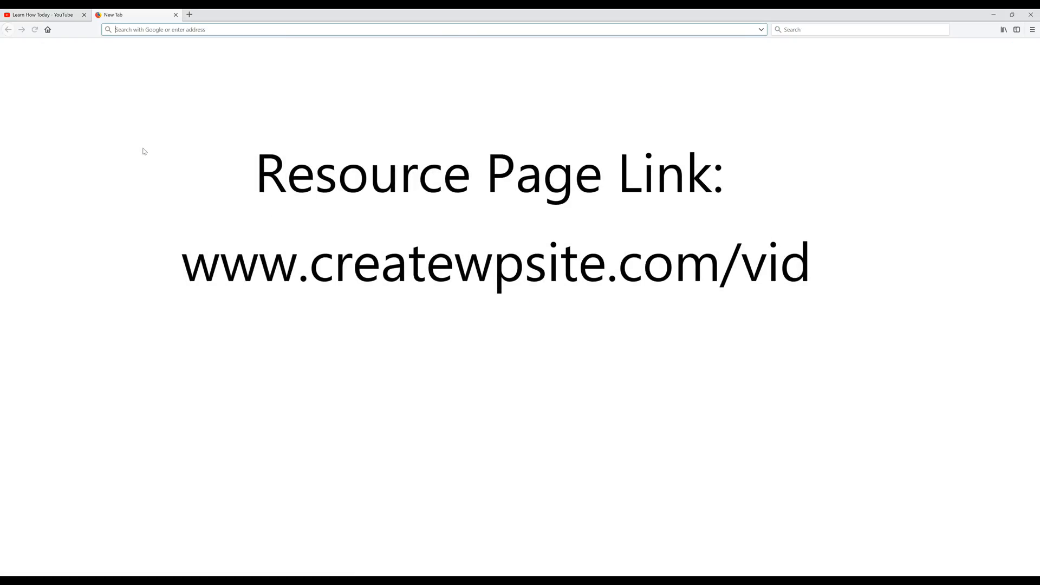
type("https://createwpsite.com/vid/")
key("Return")
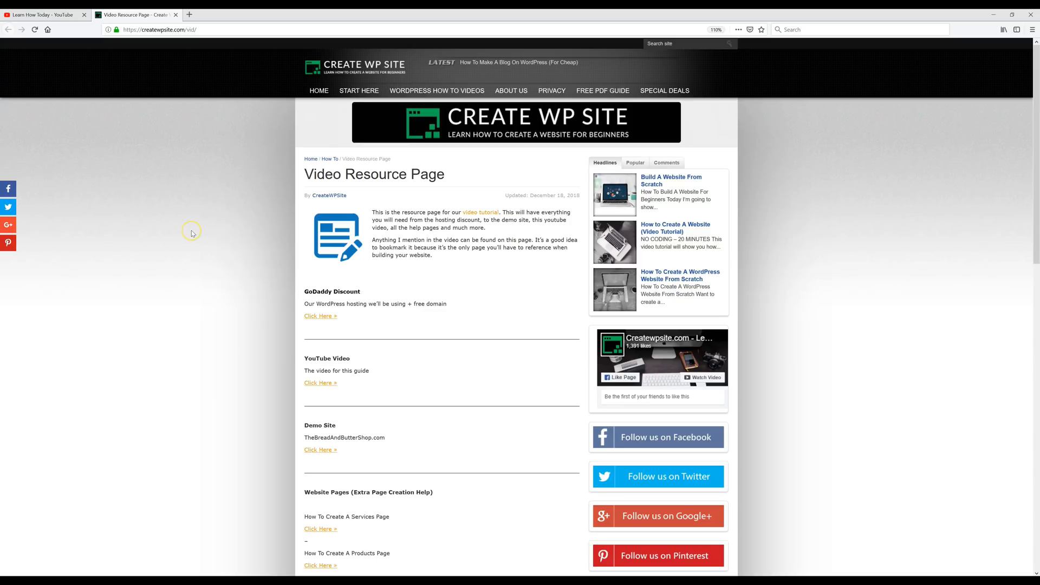
- Browse the Video Resource Page and follow the GoDaddy Discount link to the WordPress hosting offer
scroll(192, 234, "down", 5)
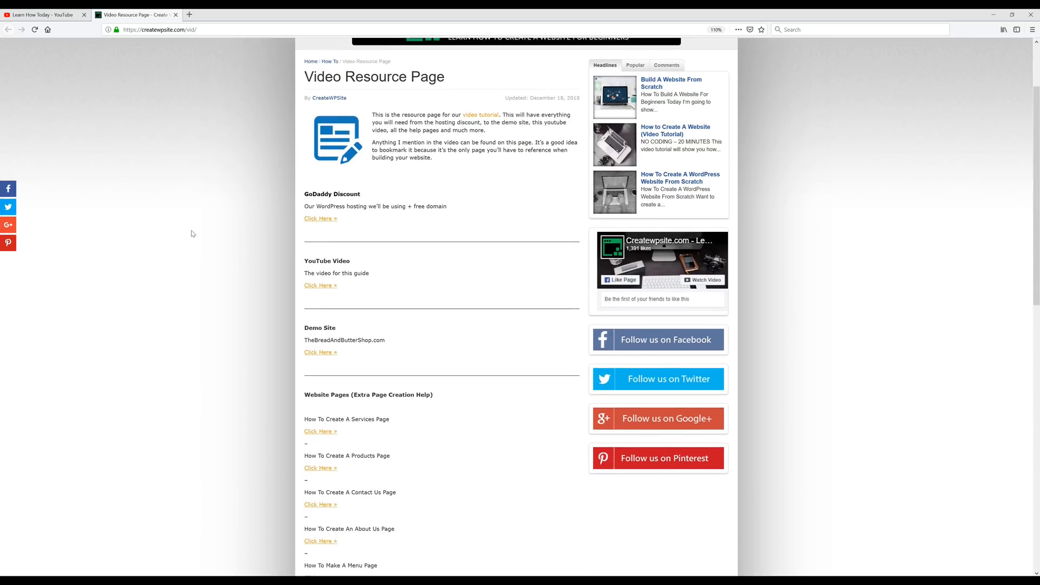
scroll(191, 233, "down", 4)
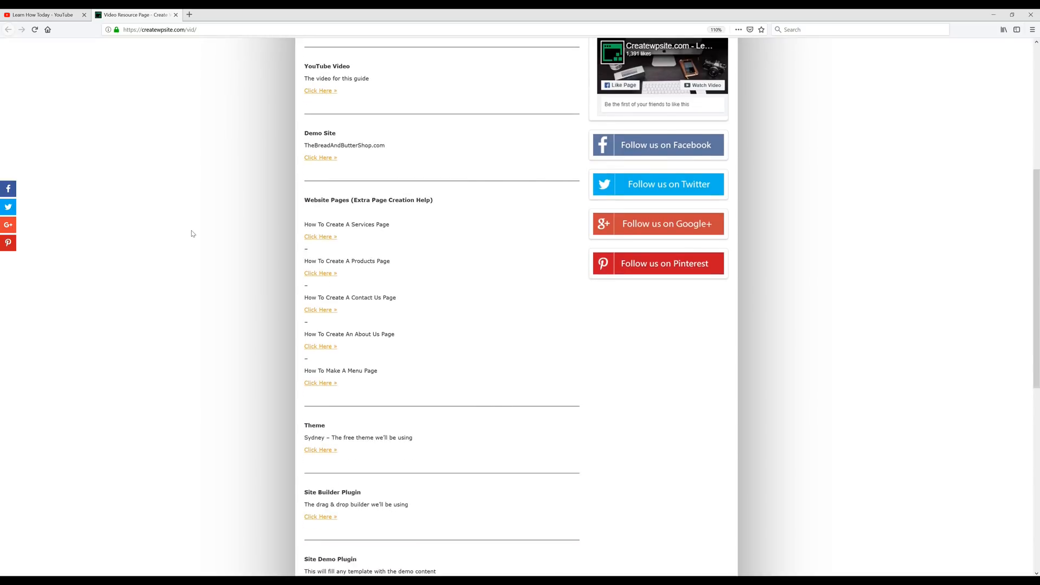
scroll(191, 233, "down", 4)
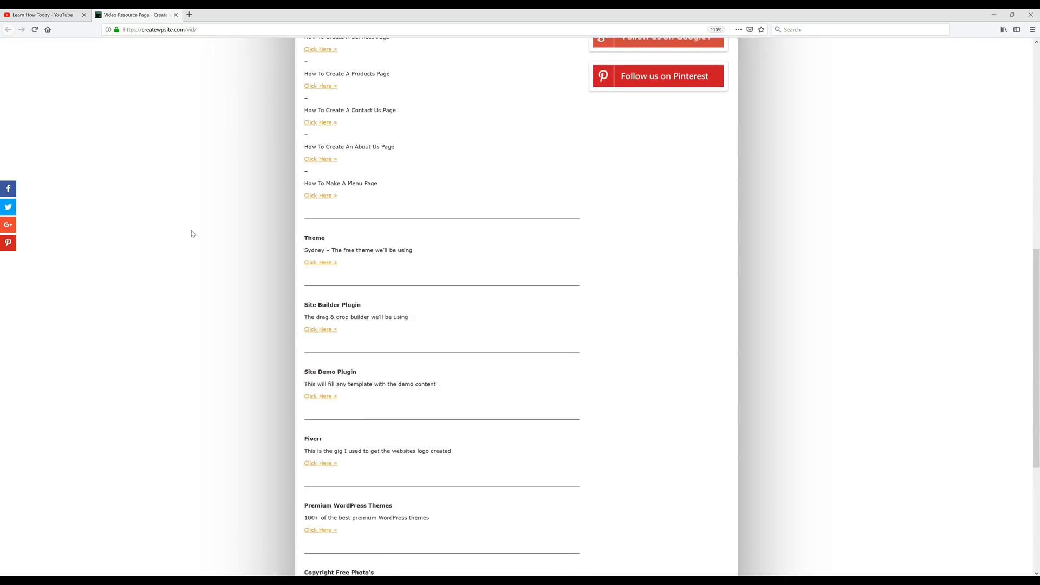
scroll(192, 233, "down", 1)
scroll(191, 233, "down", 1)
scroll(191, 233, "down", 2)
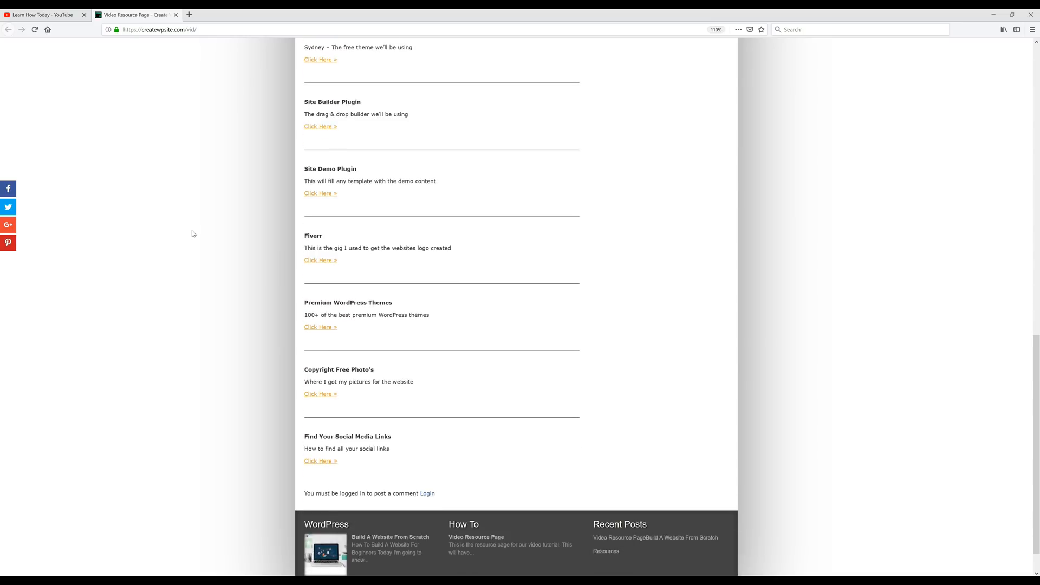
left_click(195, 233)
scroll(243, 348, "up", 2)
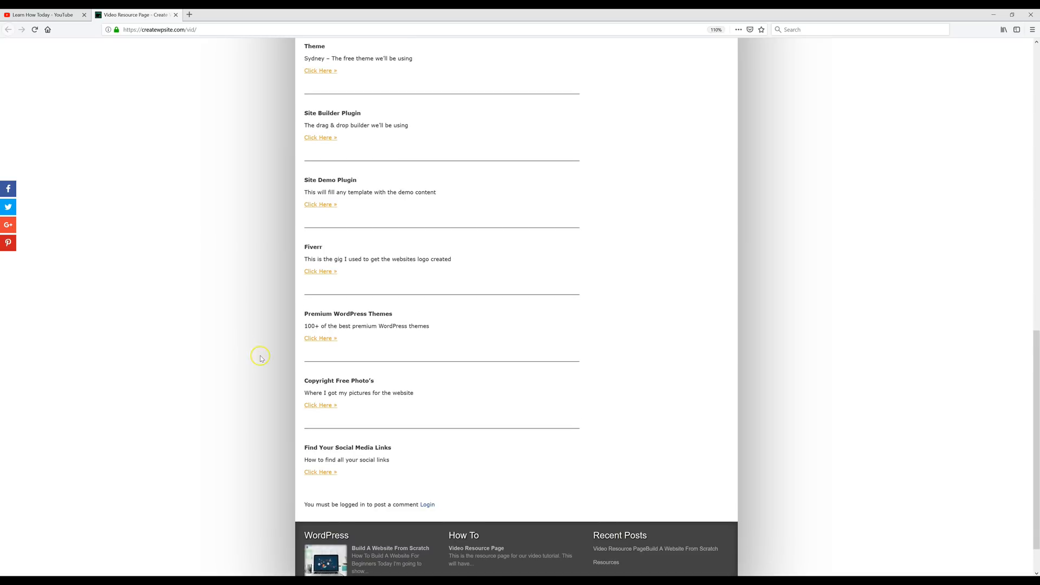
scroll(247, 377, "up", 5)
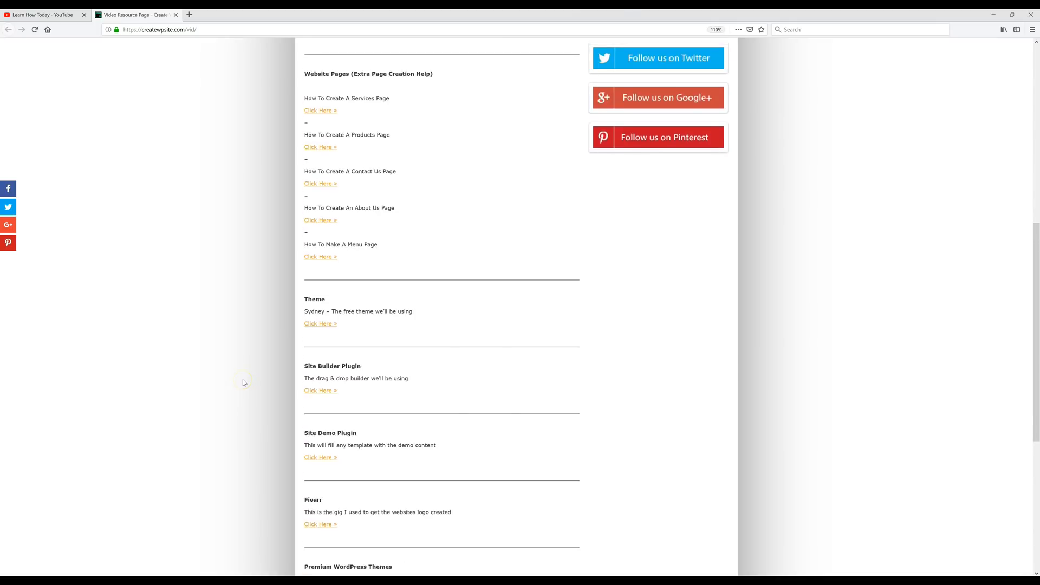
scroll(242, 382, "up", 3)
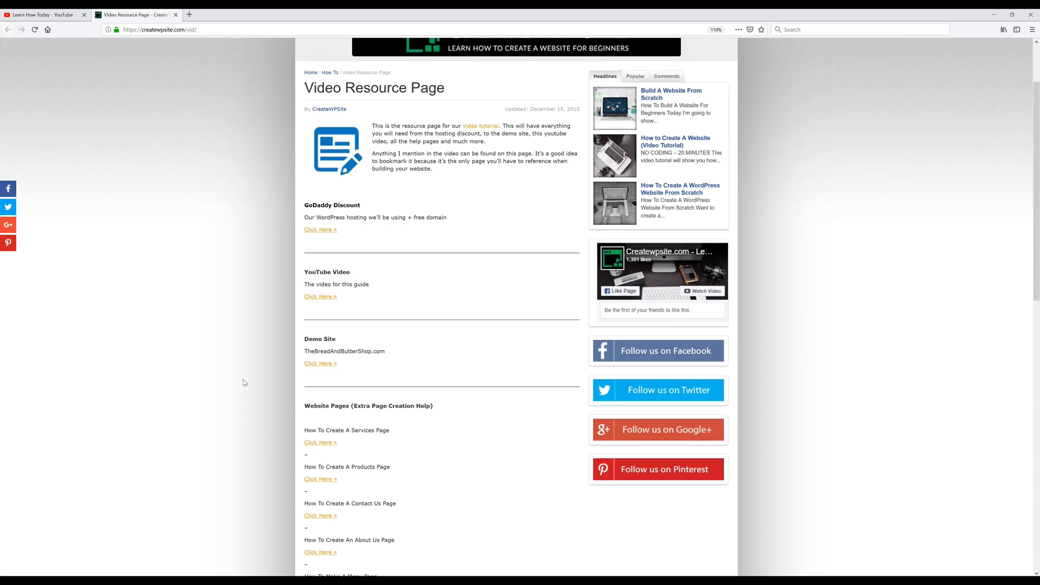
left_click(327, 229)
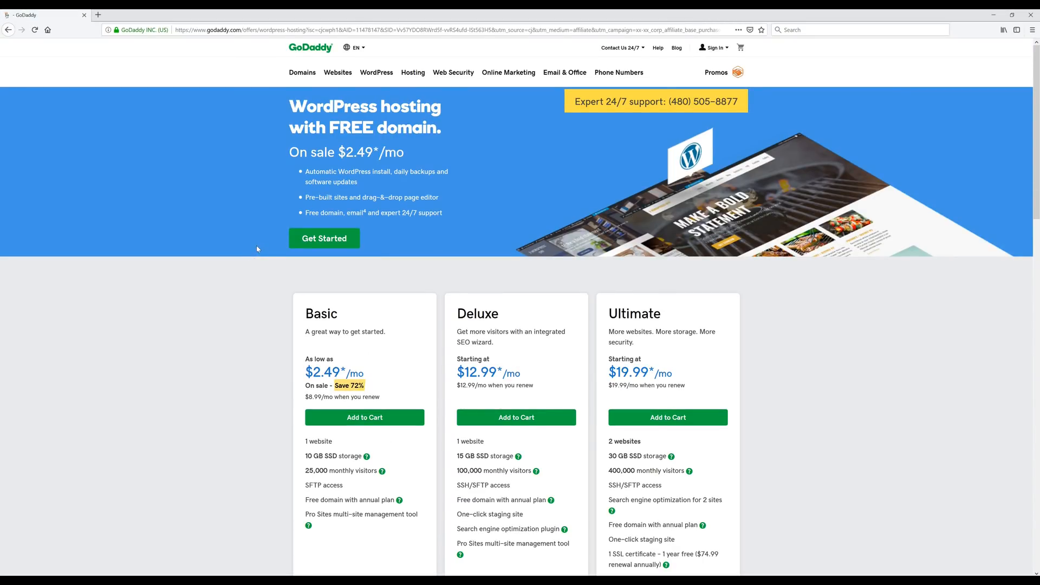
- Order Basic WordPress hosting and claim the free thebreadandbuttershop.com domain in the cart
left_click(336, 239)
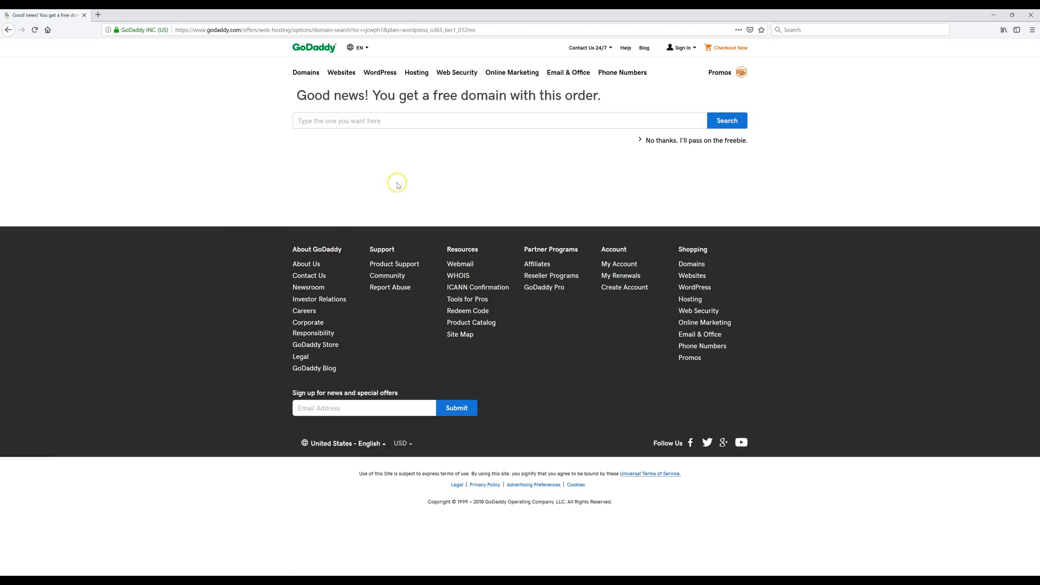
left_click(389, 123)
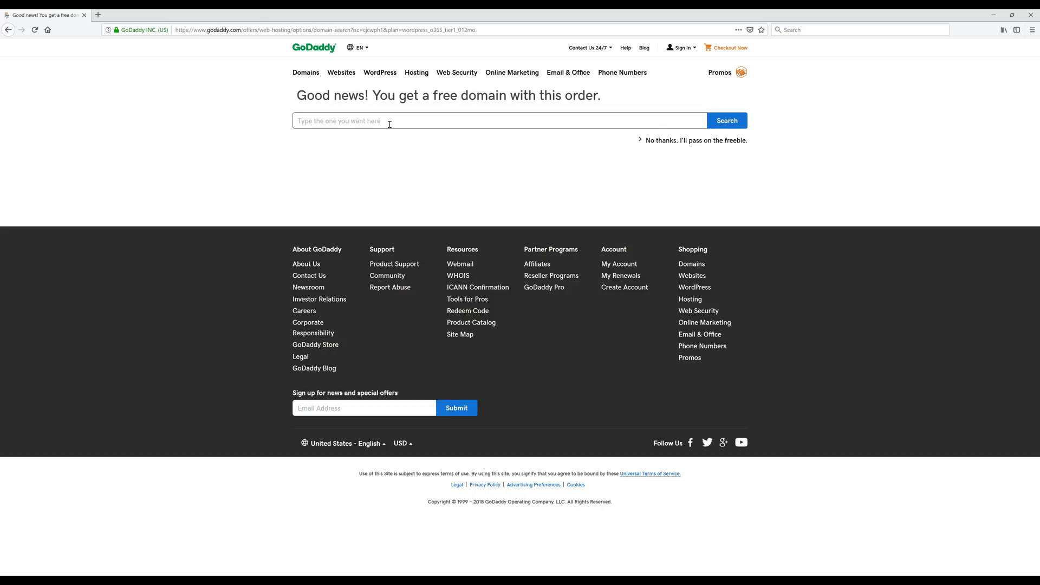
type("TheBreadAndButterShop.com")
left_click(735, 121)
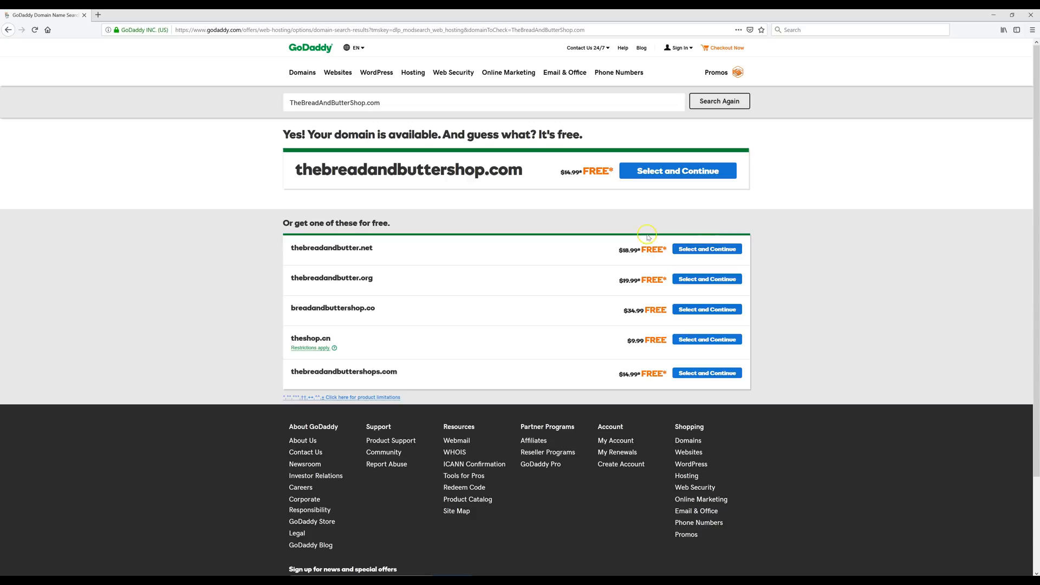
left_click(686, 171)
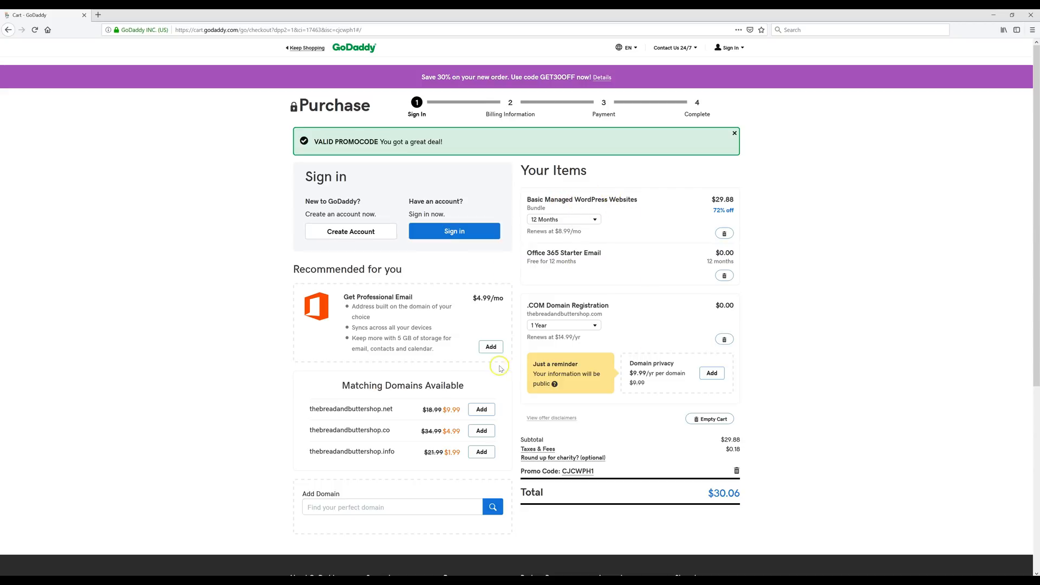
- Create a GoDaddy account with an email, username, password and support PIN
left_click(364, 232)
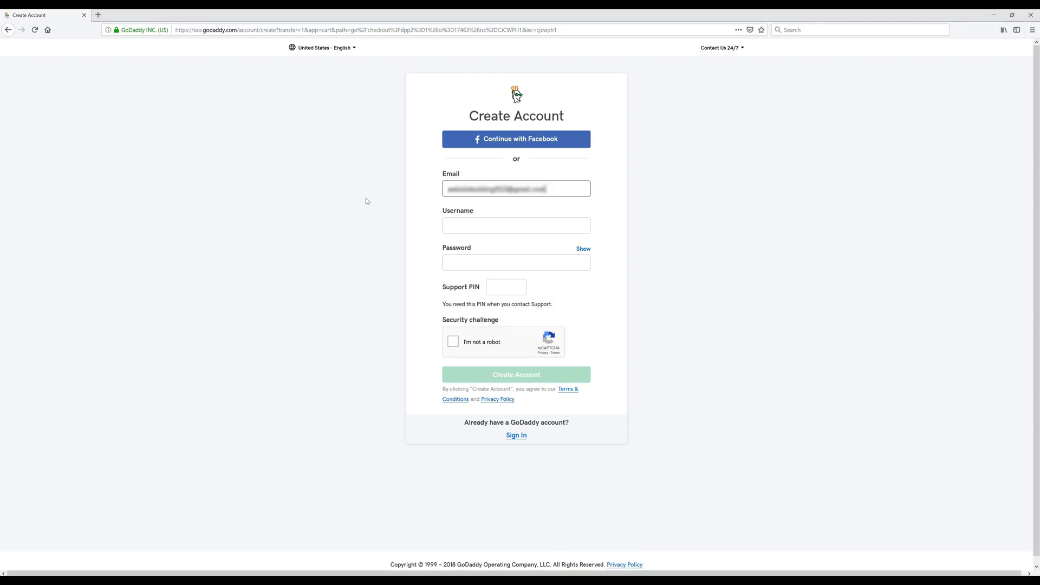
triple_click(502, 226)
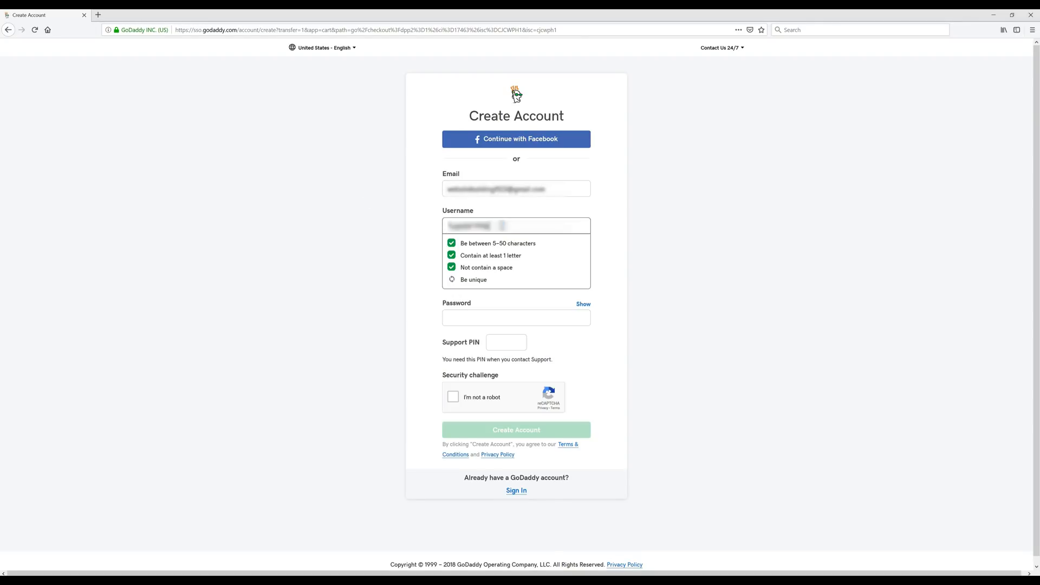
key("Tab")
key("ctrl+v")
left_click(507, 366)
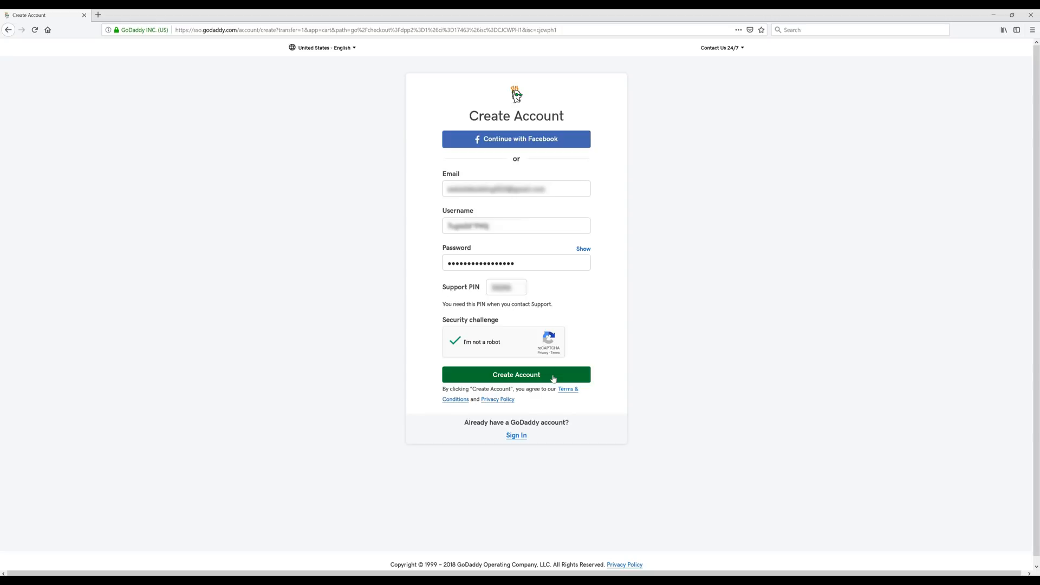
left_click(553, 378)
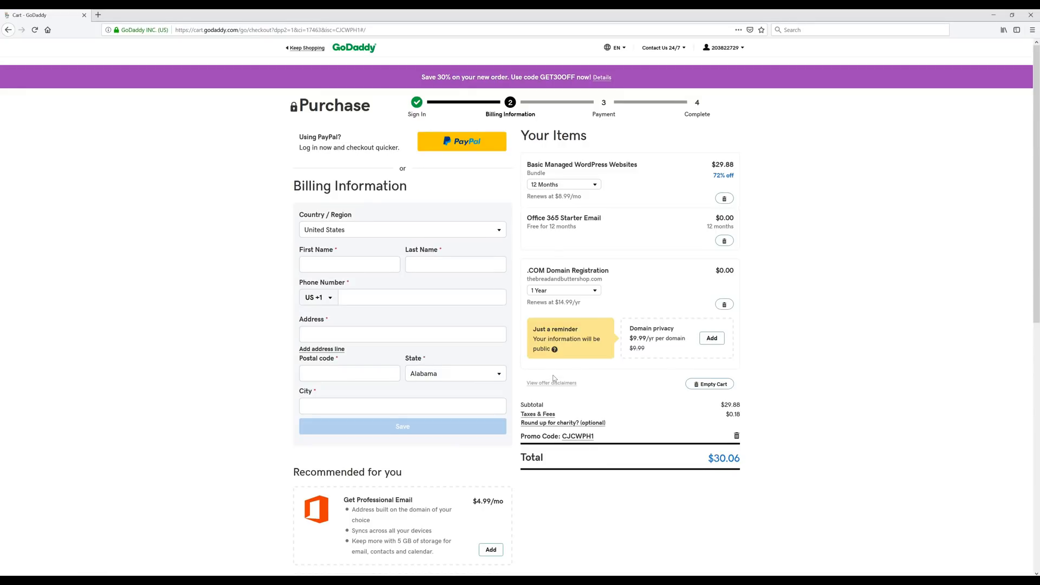
- Save the billing name and address, then the card number, expiry and security code
left_click(367, 262)
key("Tab")
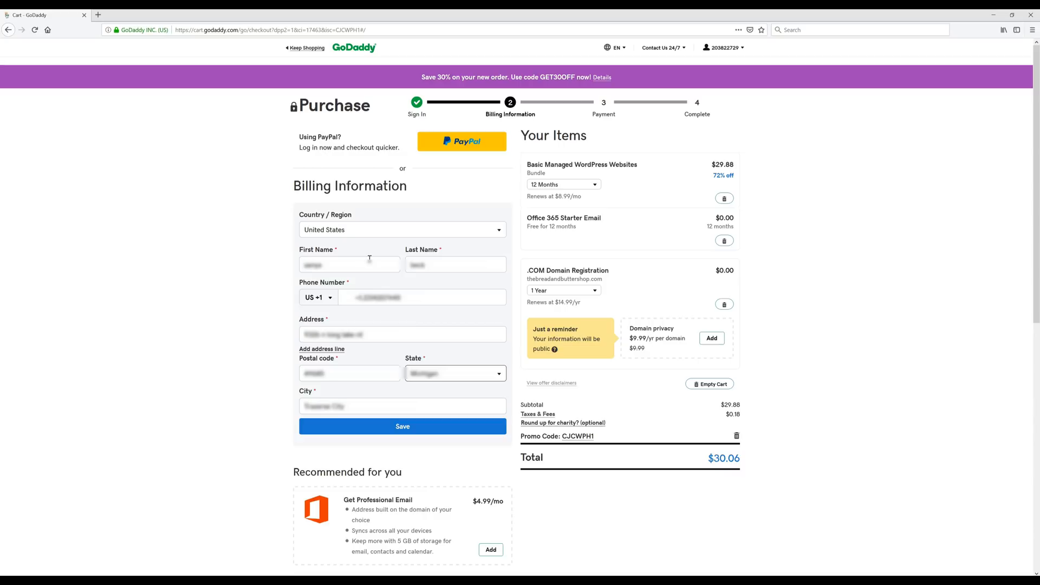
left_click(425, 428)
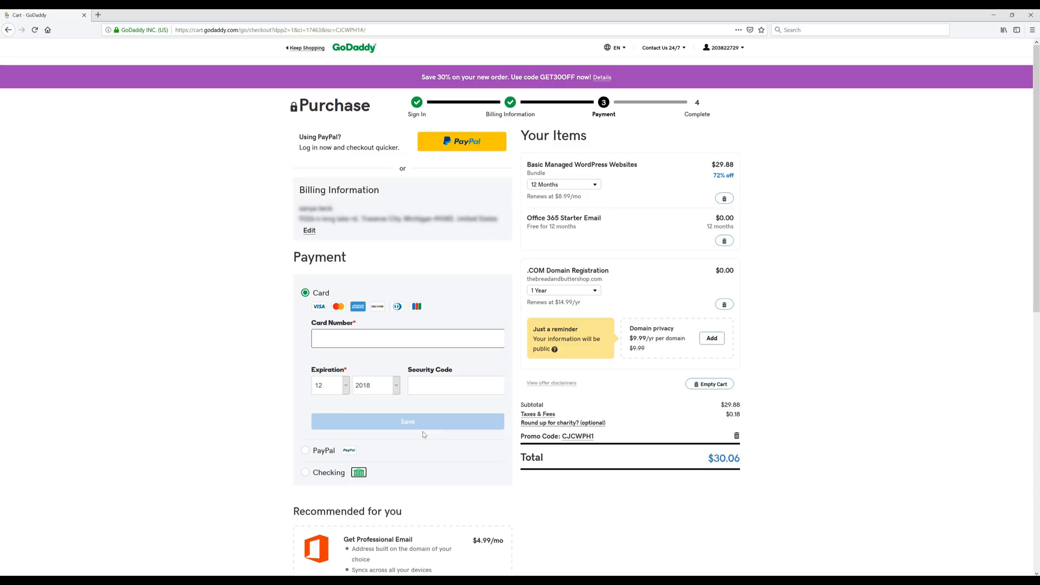
type("************")
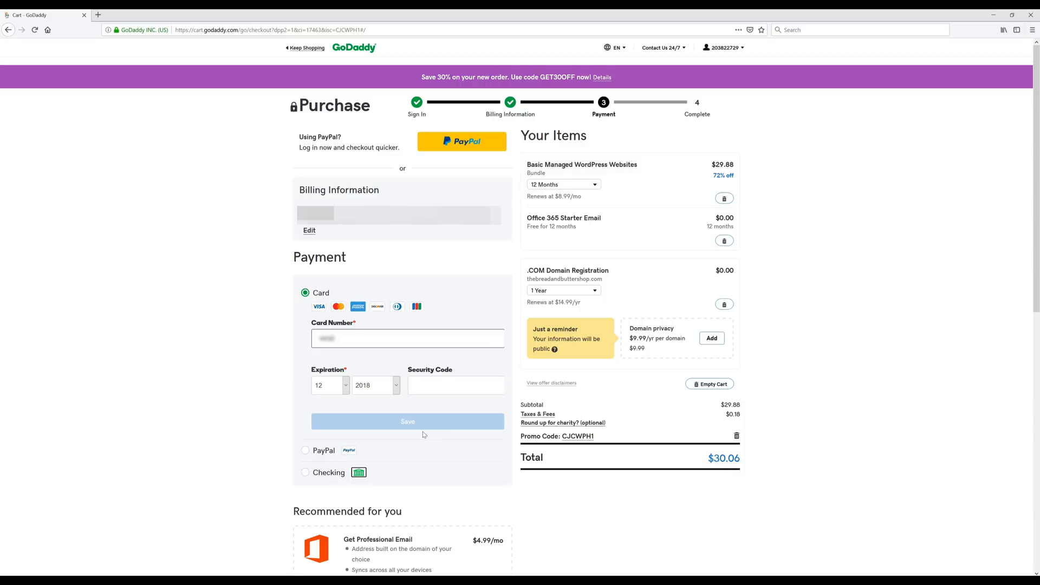
type("****")
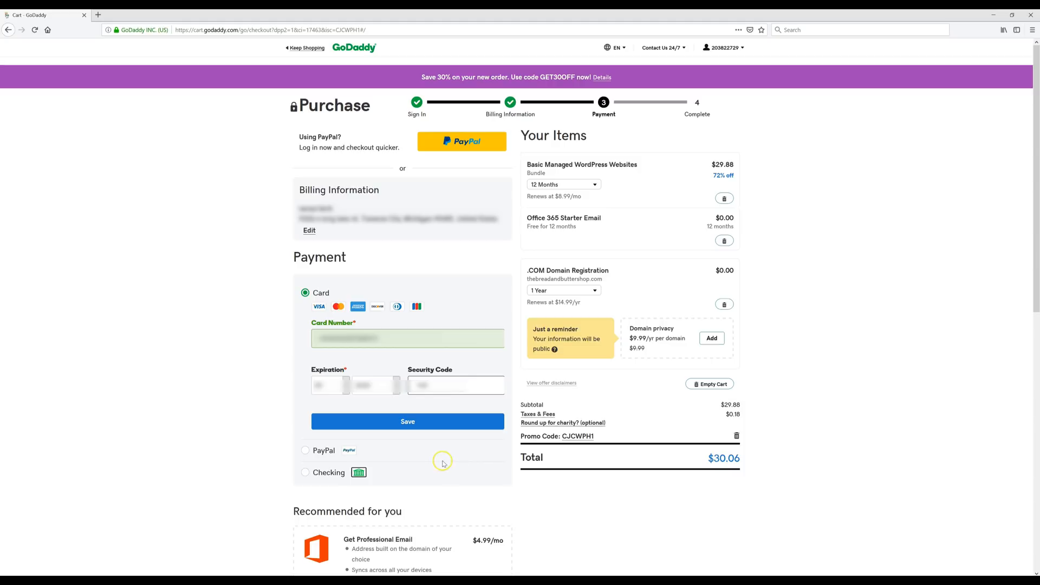
left_click(437, 419)
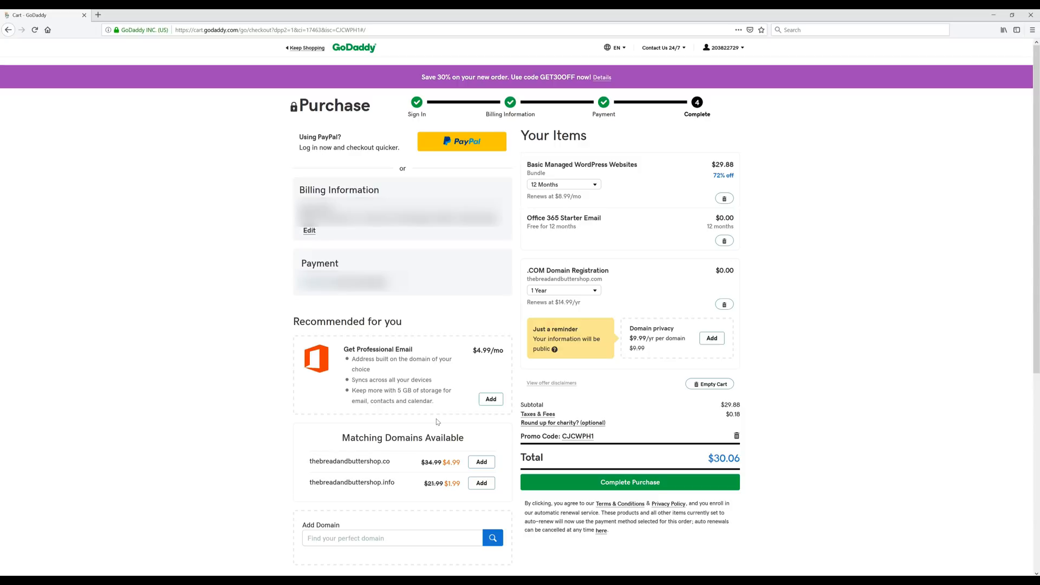
- Complete the $30.06 purchase and begin adding a new WordPress site
left_click(685, 483)
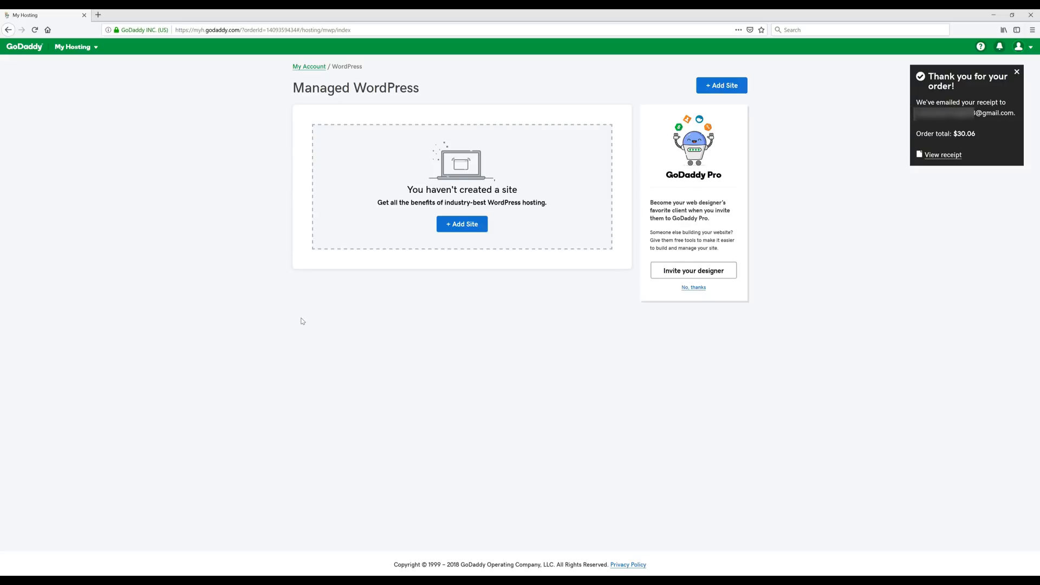
left_click(461, 225)
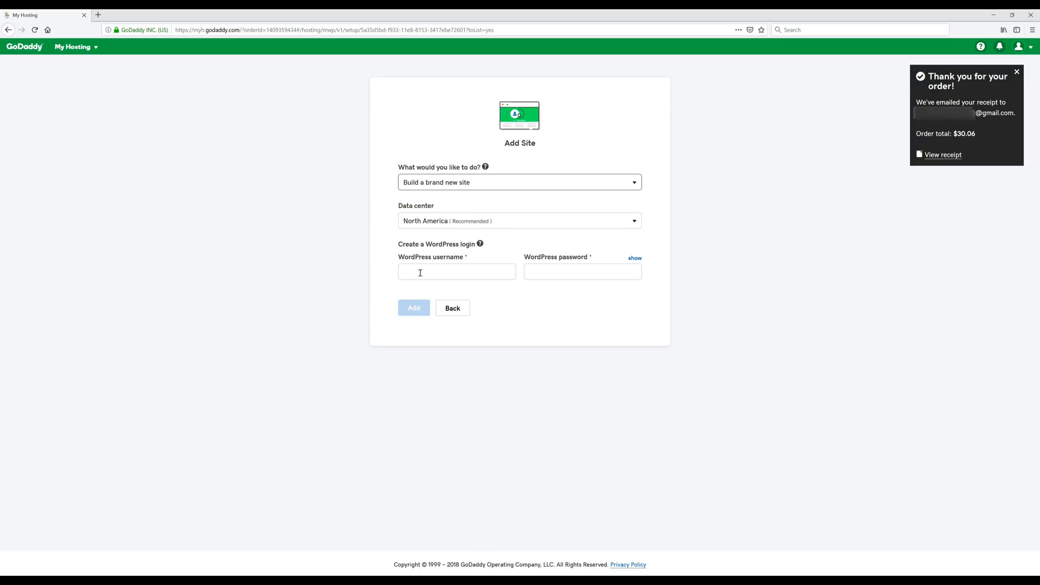
- Install WordPress with an admin username and password, then go to WP Admin
left_click(384, 289)
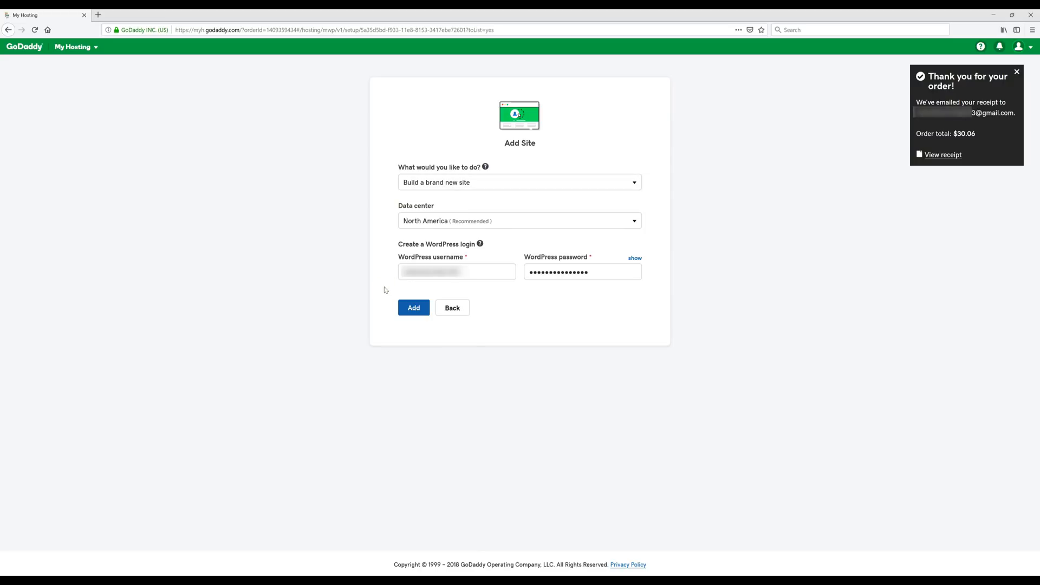
left_click(415, 308)
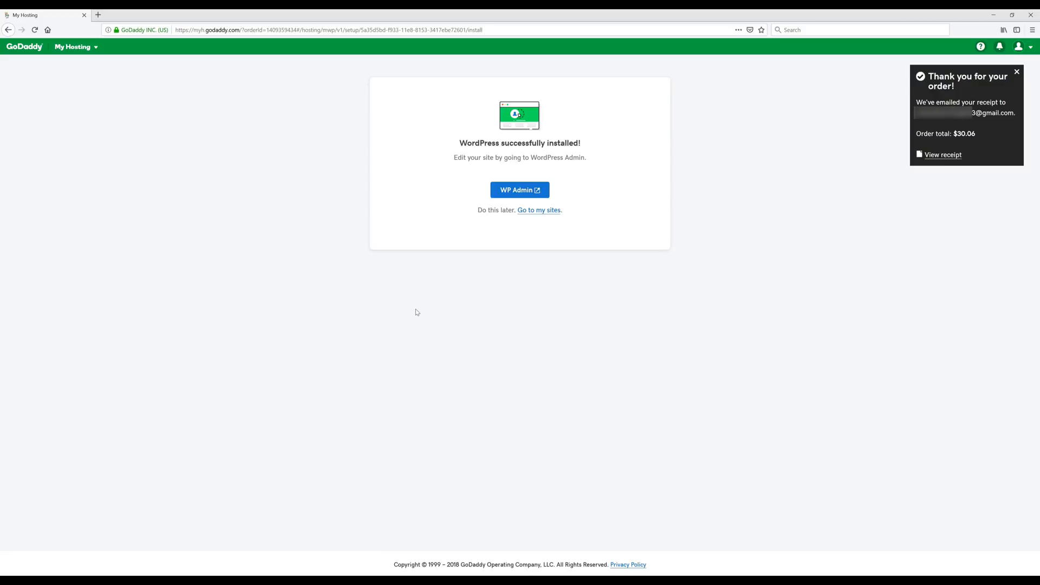
left_click(506, 191)
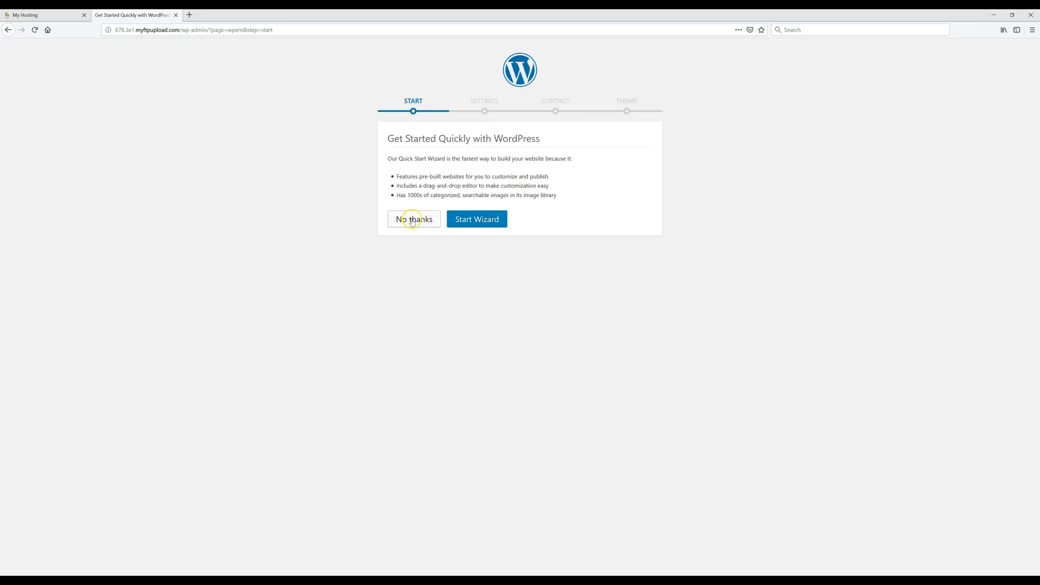
- Skip the quick-start wizard to reach the Dashboard, then switch to the Gmail inbox
left_click(411, 220)
left_click(548, 245)
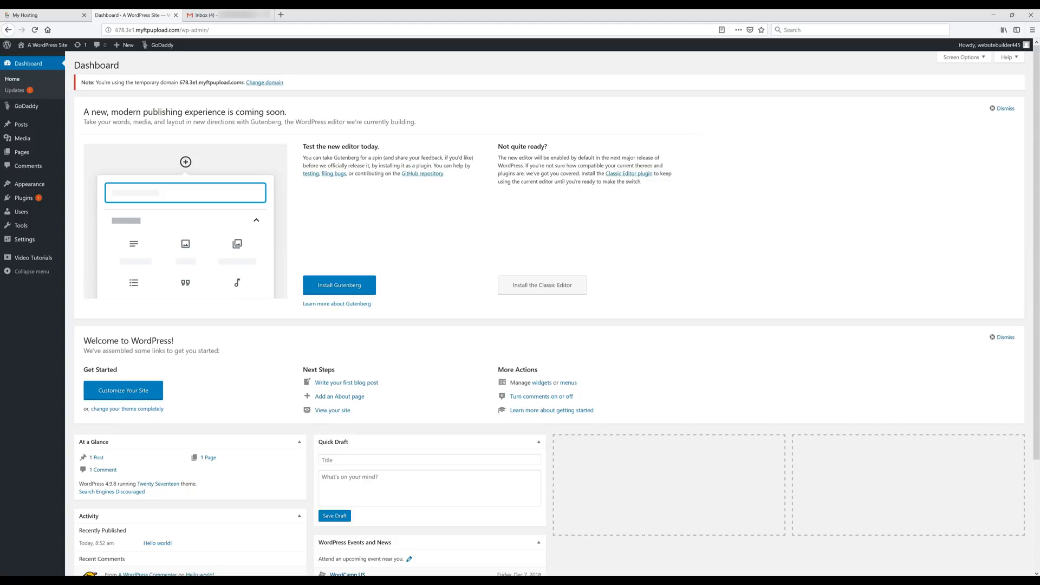
left_click(237, 17)
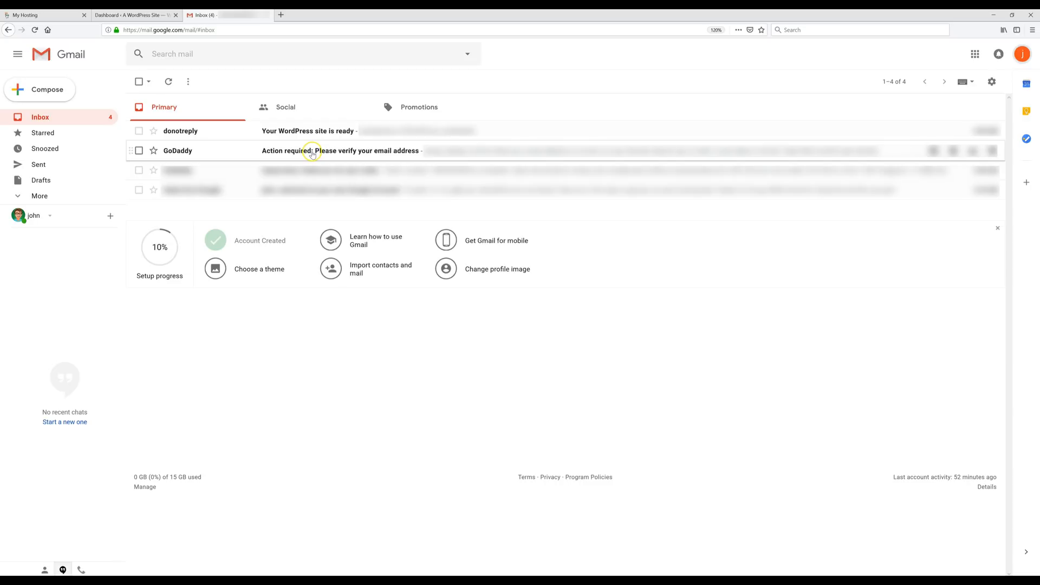
- Open GoDaddy's verification email and confirm the account's email address
left_click(319, 151)
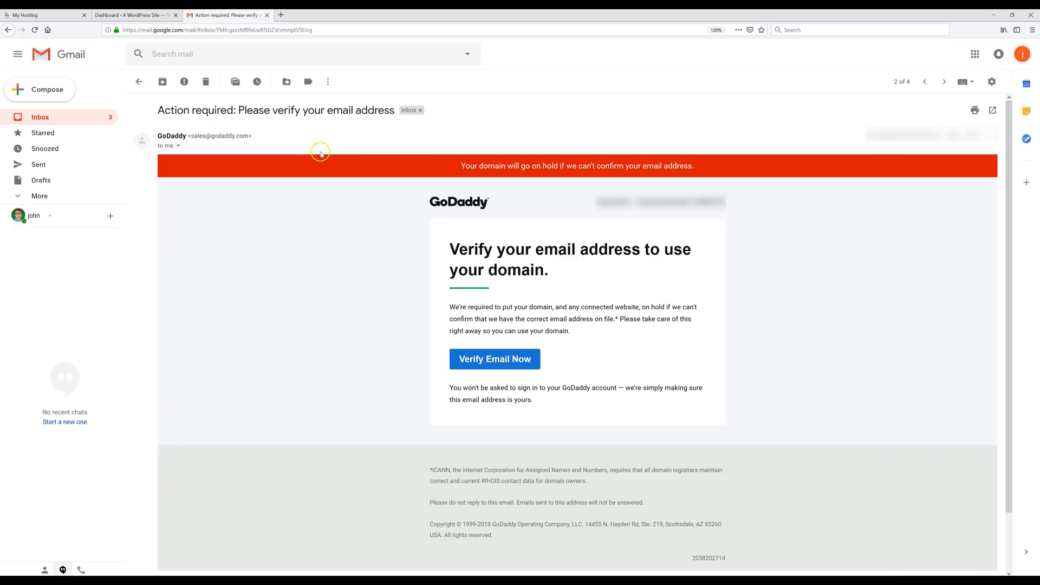
left_click(502, 365)
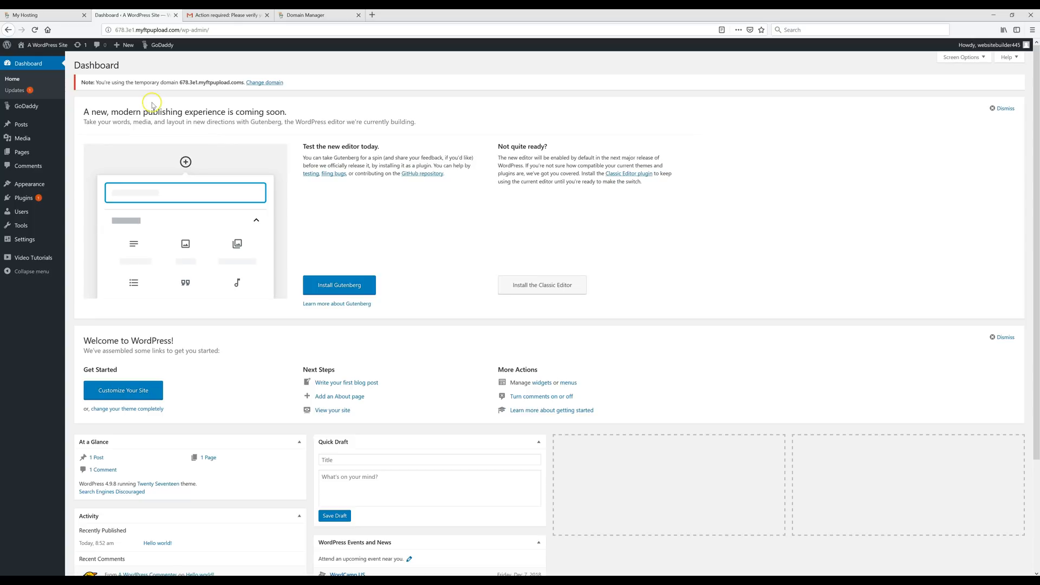
- Add thebreadandbuttershop.com to the hosted site as its primary domain
left_click(35, 30)
left_click(269, 83)
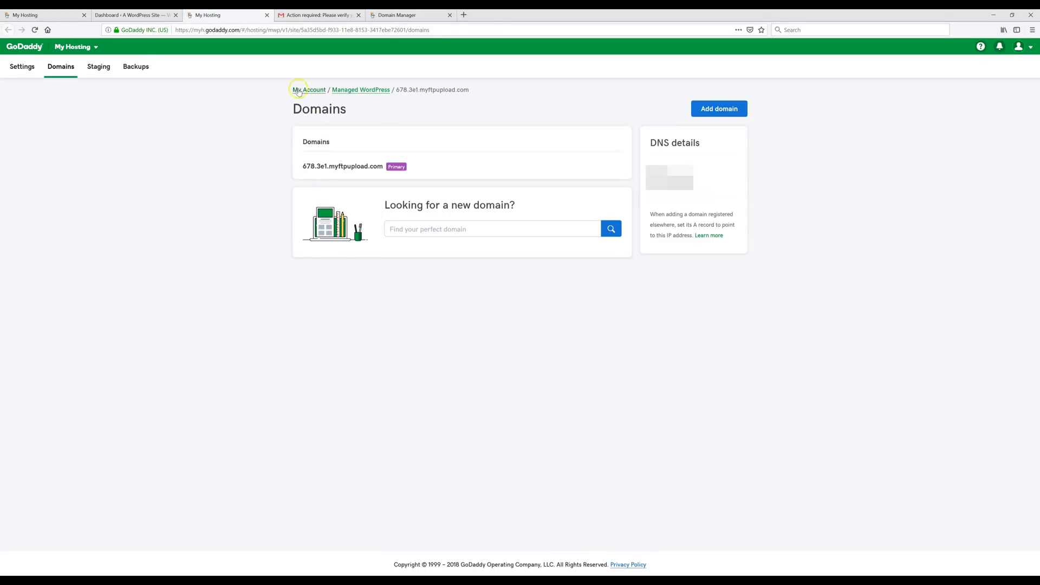
left_click(711, 111)
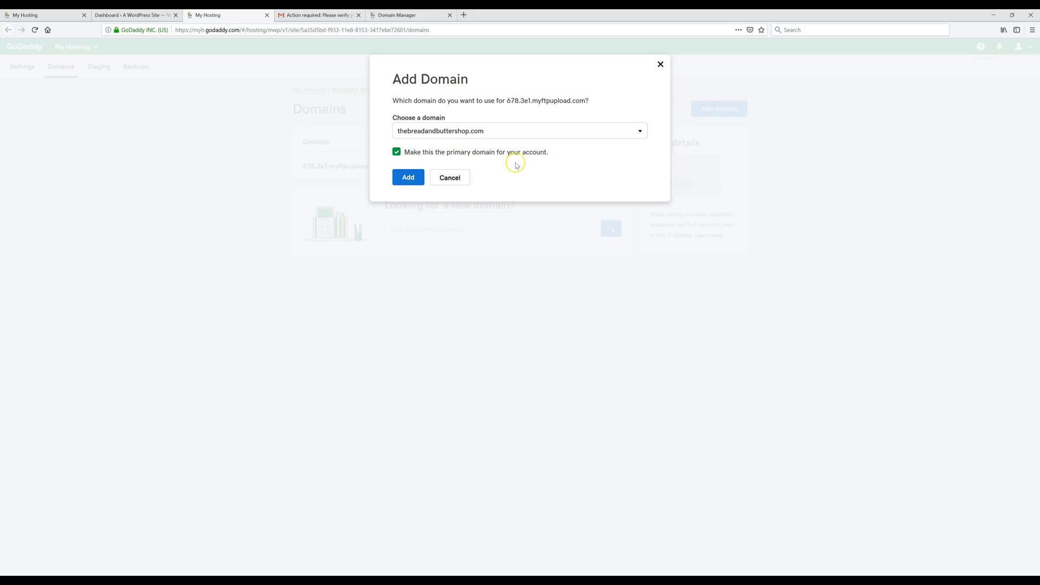
left_click(408, 181)
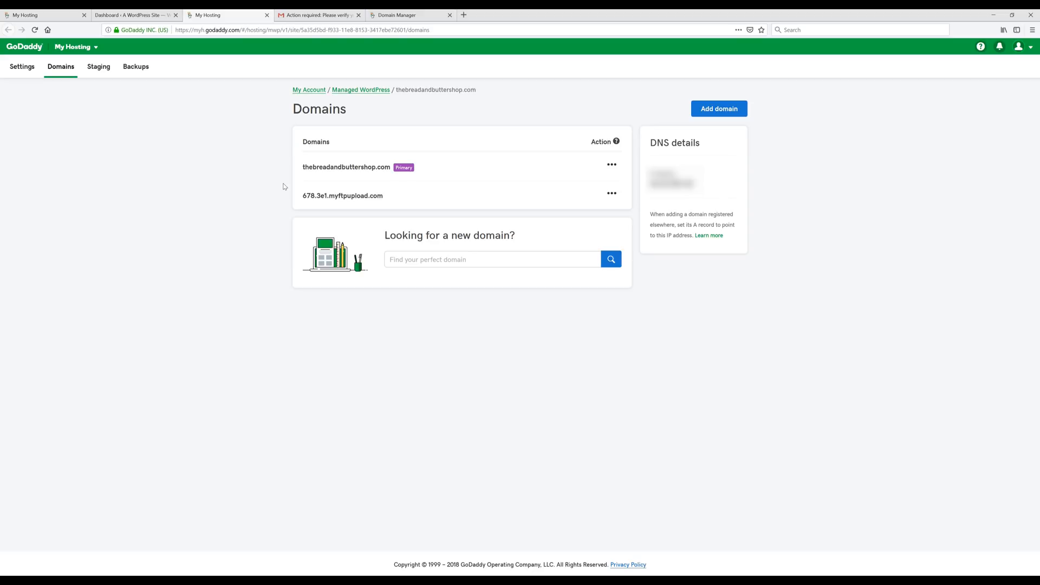
- In a new Firefox tab, load thebreadandbuttershop.com/wp-admin and log in with the account credentials
left_click(464, 14)
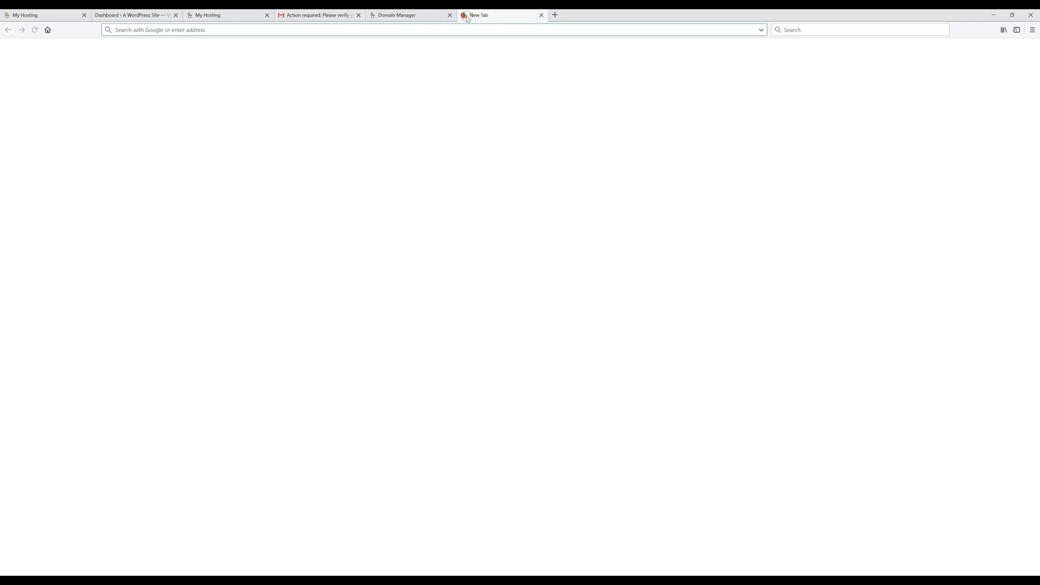
type("thebreadandbuttershop.com")
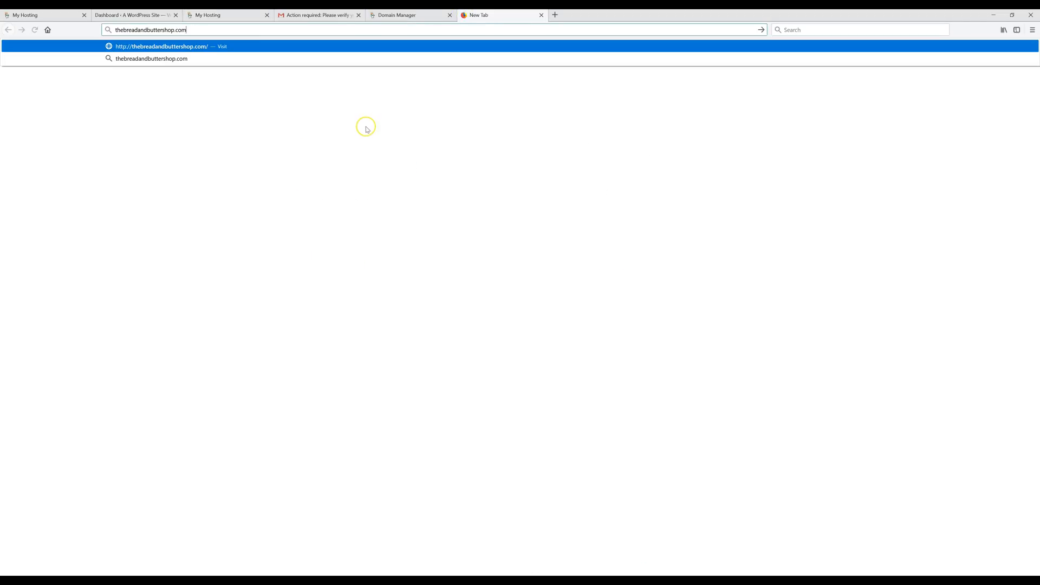
type("/wp-admin")
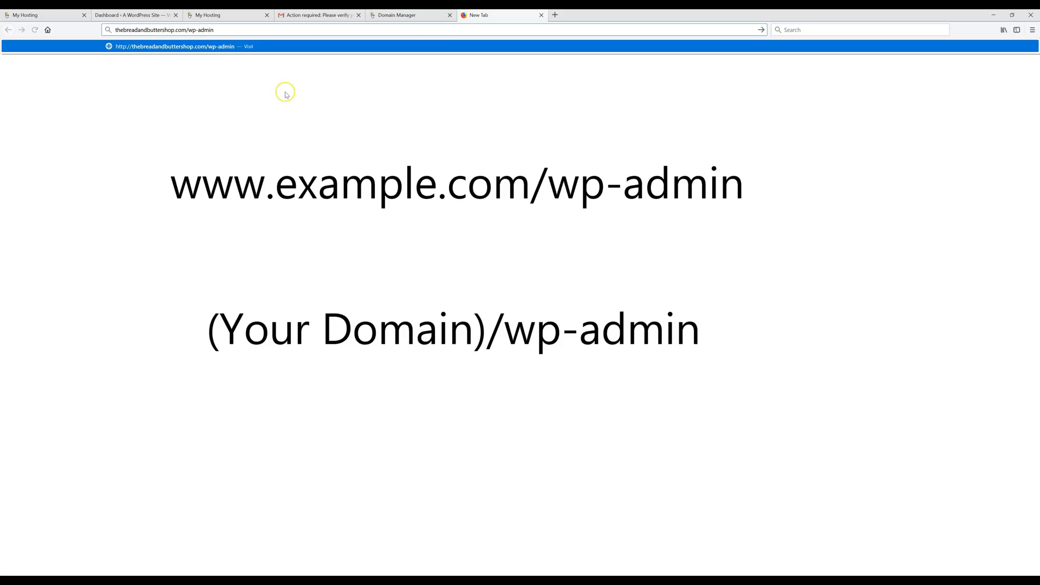
key("Return")
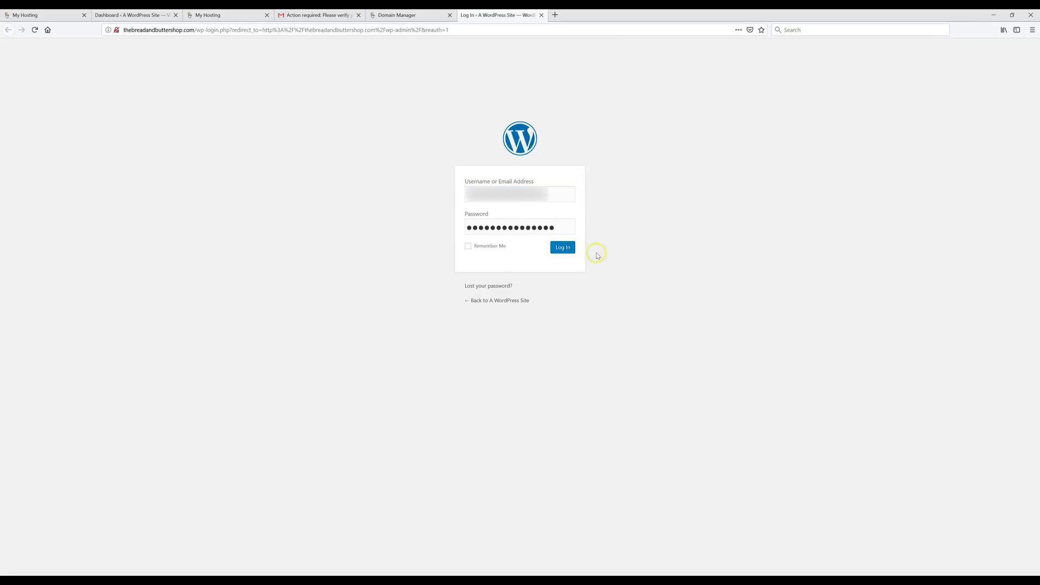
left_click(566, 252)
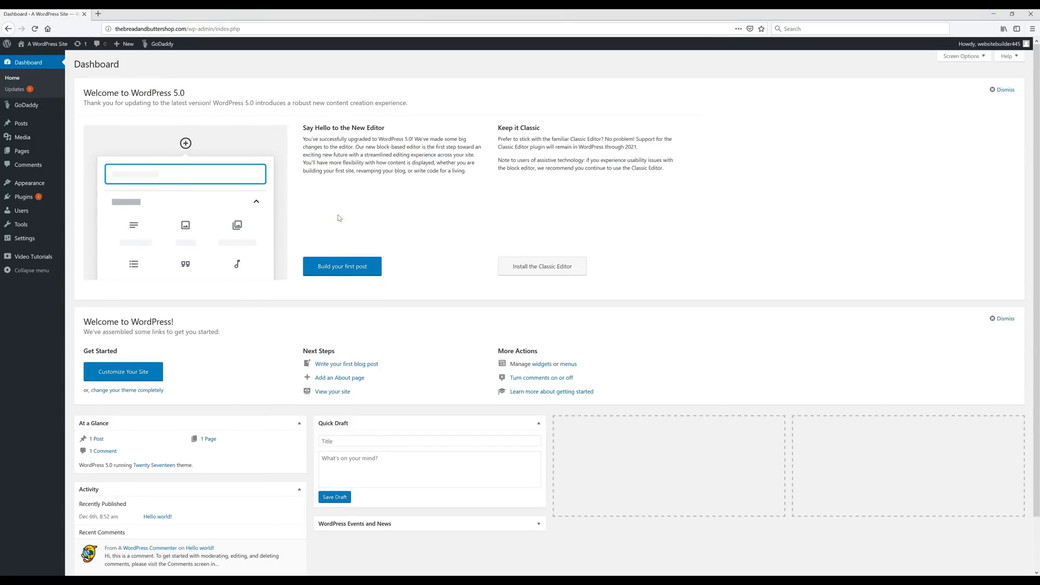
- Go to Appearance > Themes and start adding a new theme
left_click(331, 232)
mouse_move(32, 183)
left_click(82, 186)
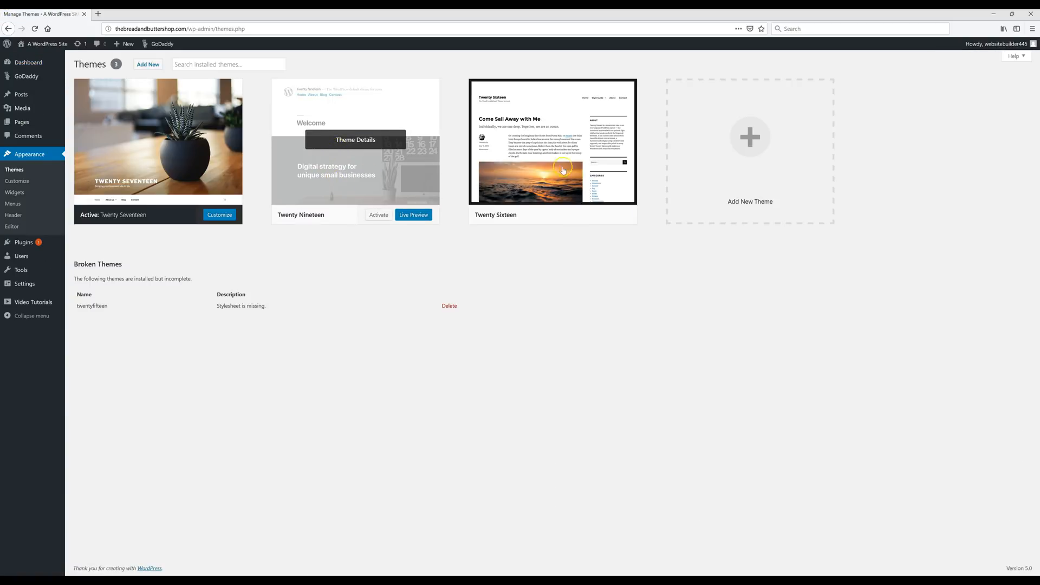
left_click(757, 152)
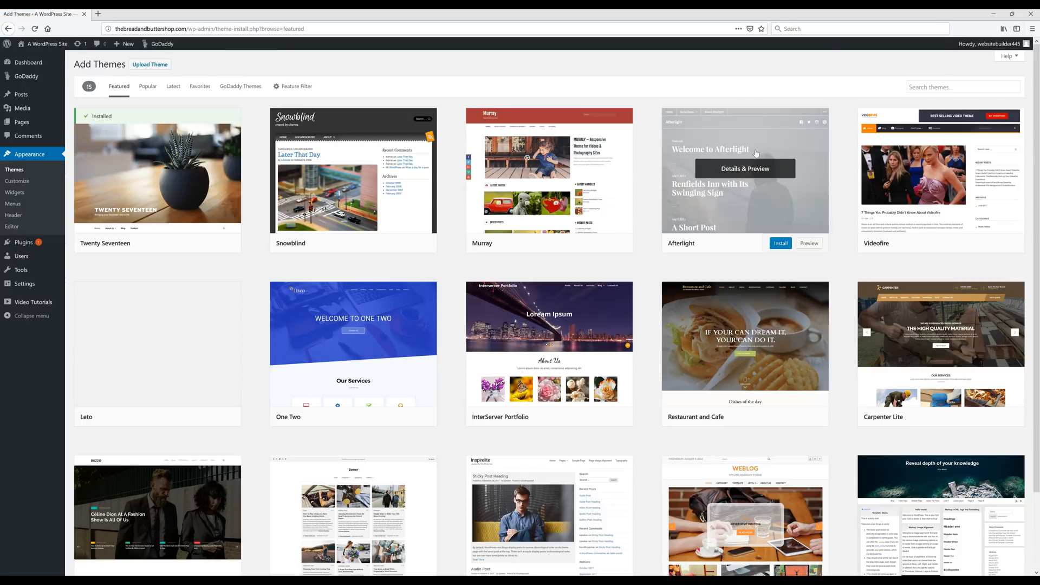
- Search themes for 'sydney', then install and activate the Sydney theme
left_click(724, 160)
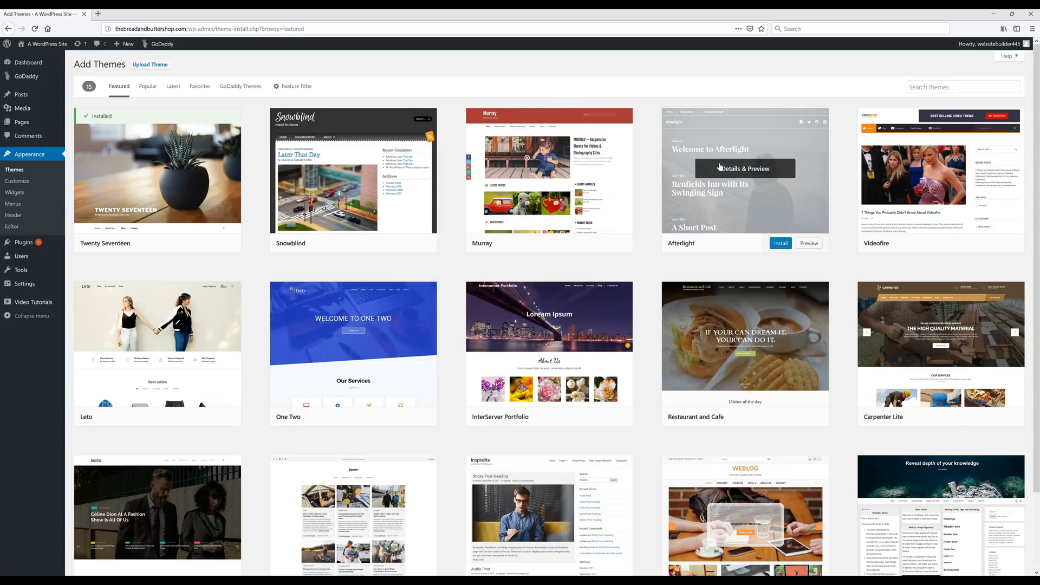
left_click(932, 87)
type("sydney")
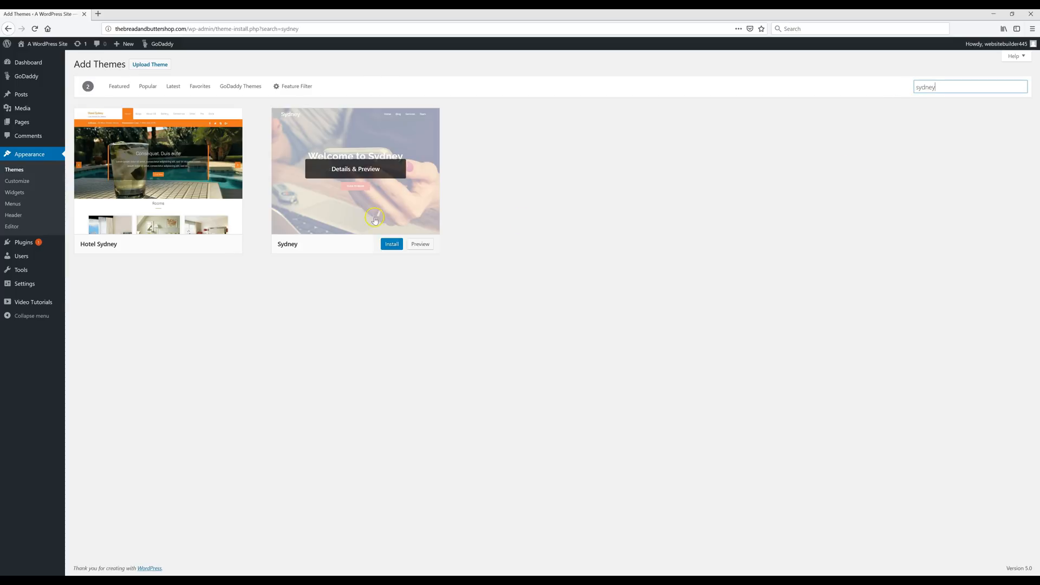
left_click(392, 245)
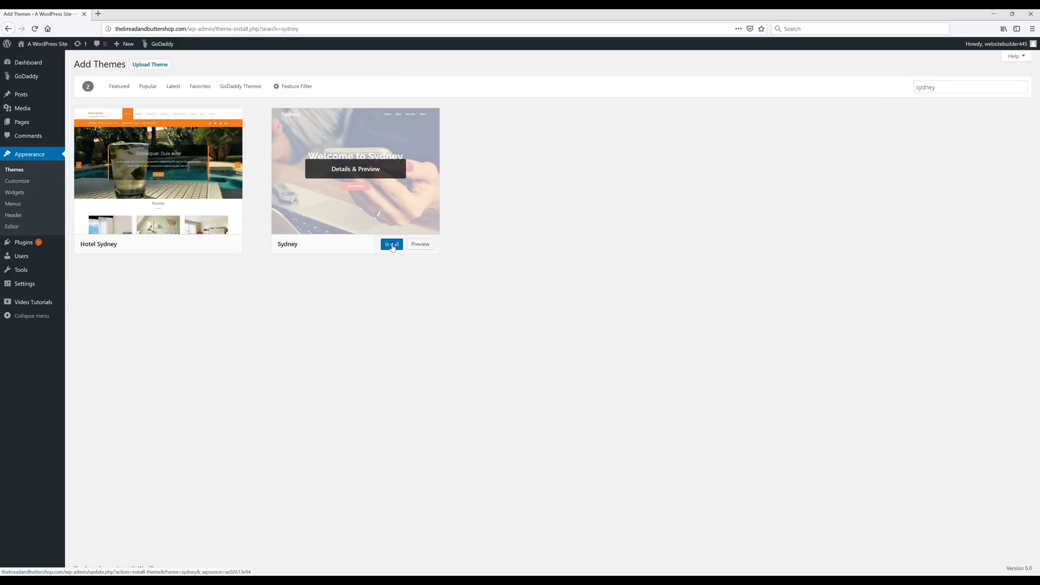
left_click(392, 245)
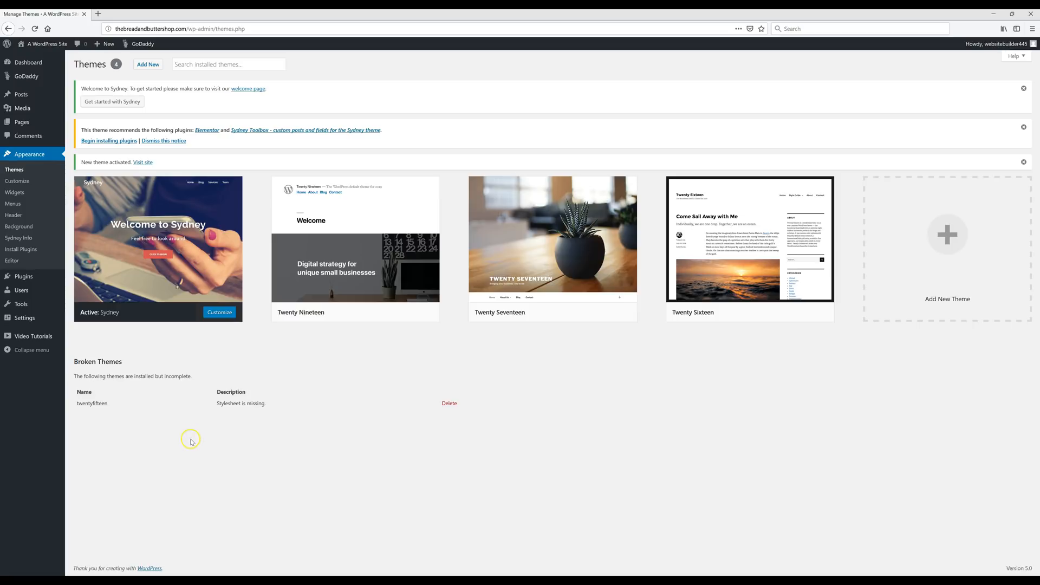
- Bulk-install the recommended Elementor and Sydney Toolbox plugins
left_click(113, 141)
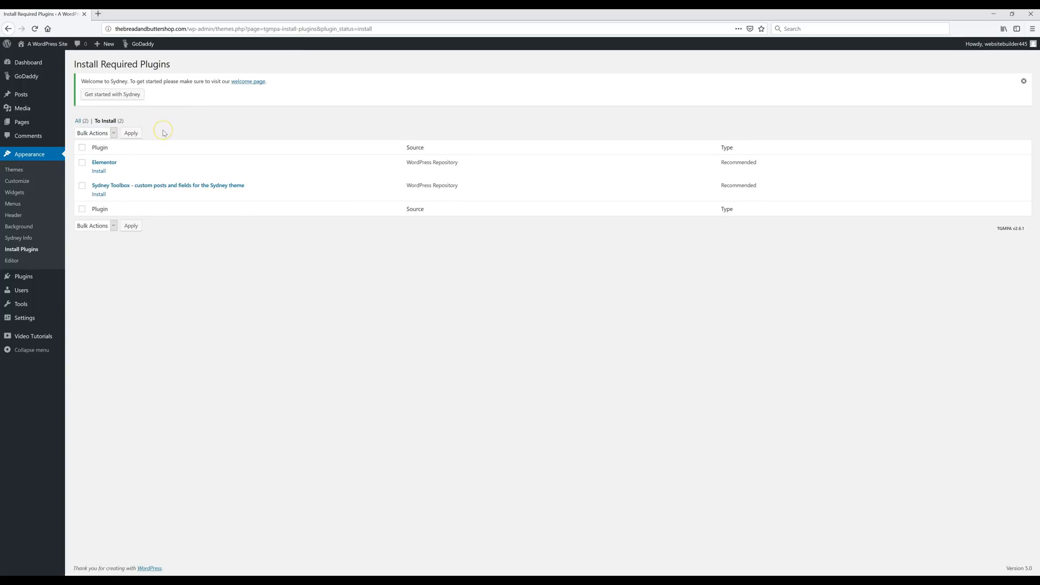
left_click(82, 148)
left_click(114, 133)
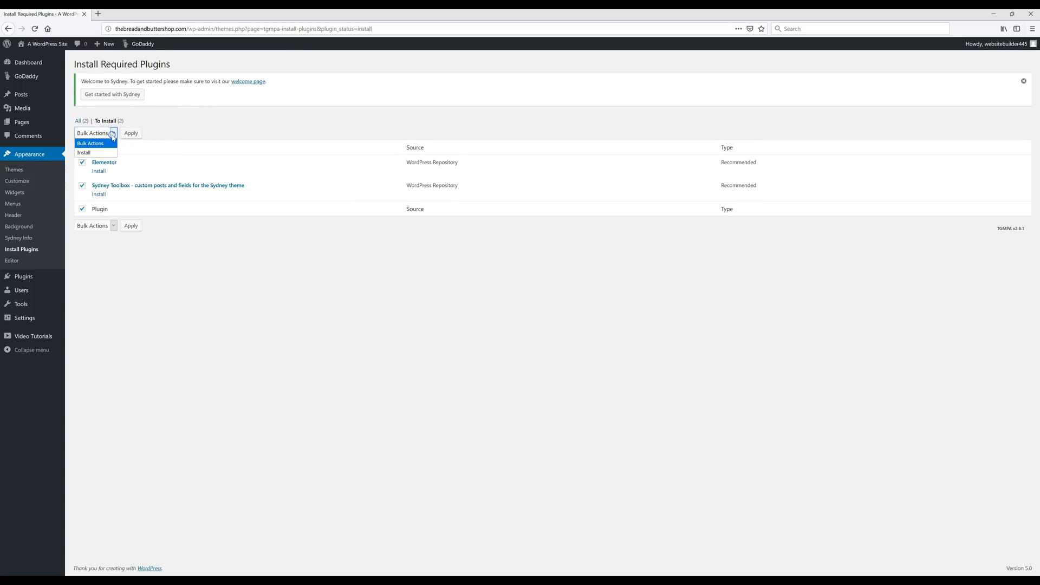
left_click(93, 153)
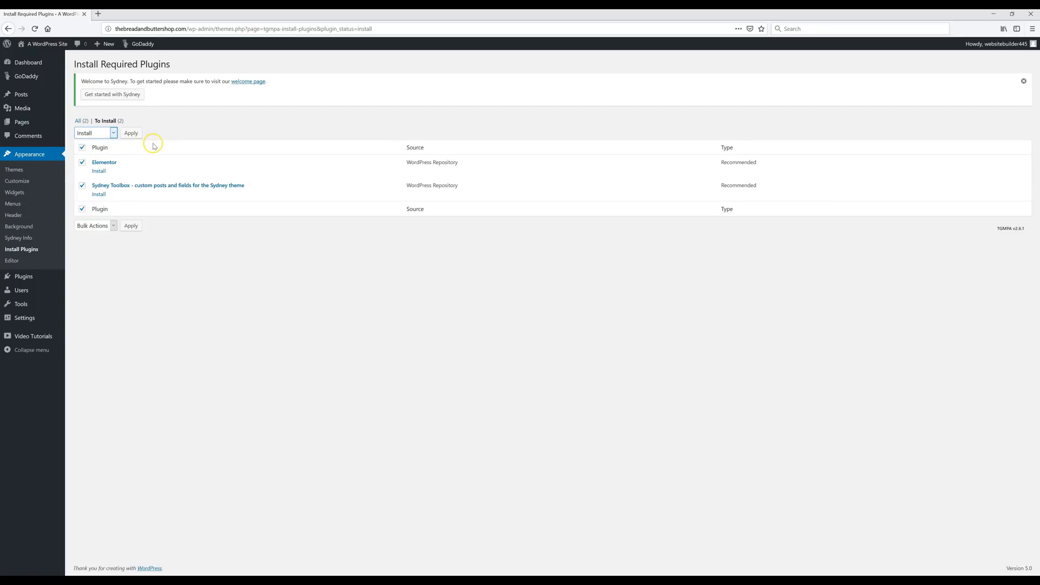
left_click(130, 134)
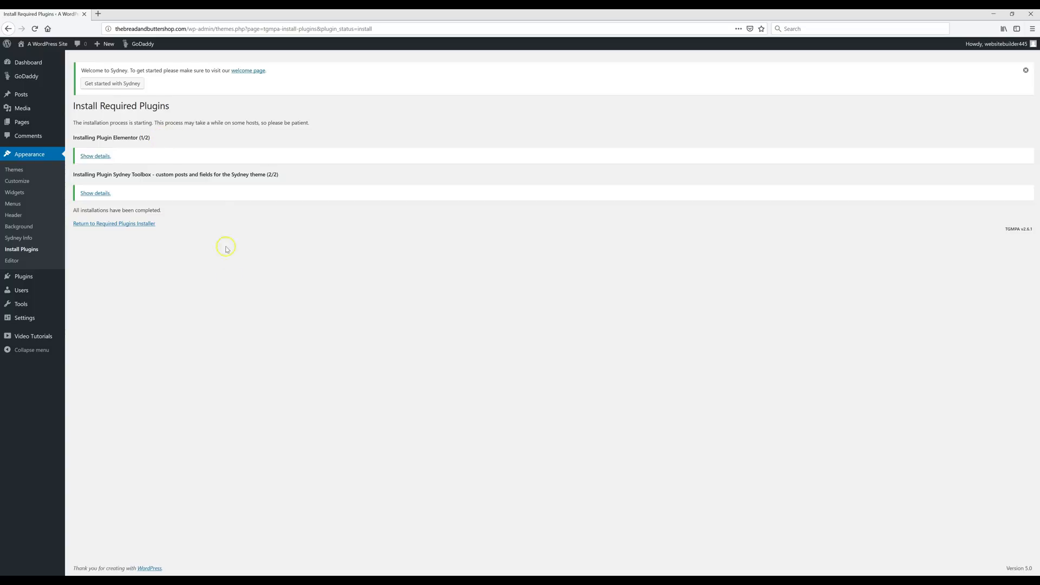
mouse_move(38, 278)
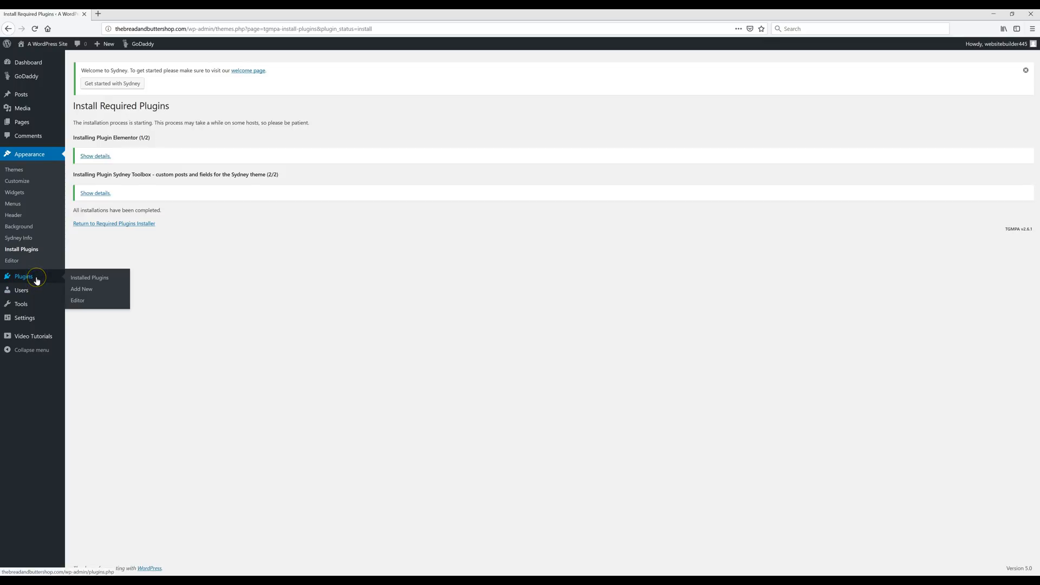
- Search Add New plugins for 'one click demo import', then install and activate it
left_click(85, 291)
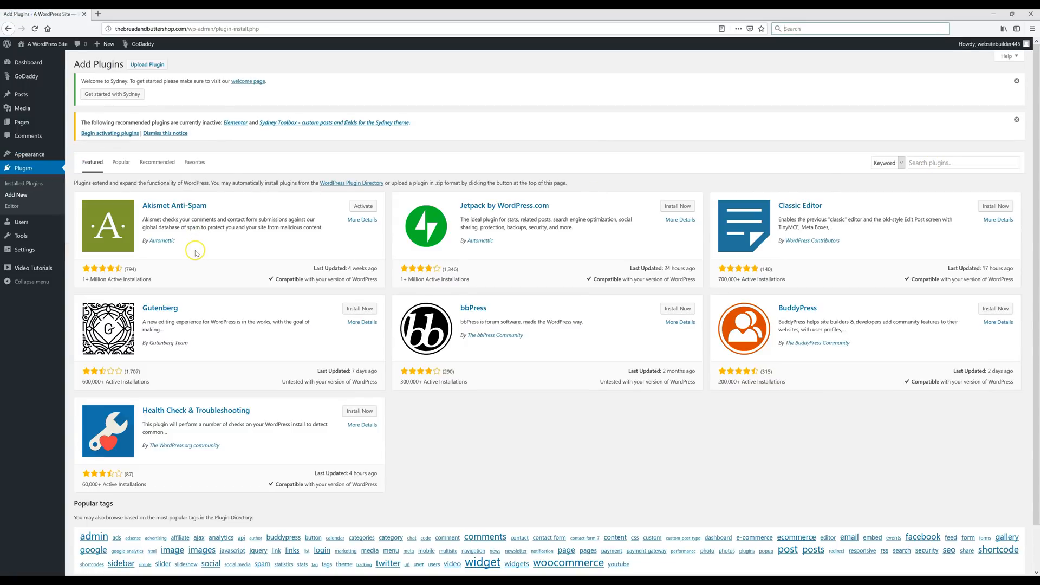
left_click(930, 163)
type("one click demo import")
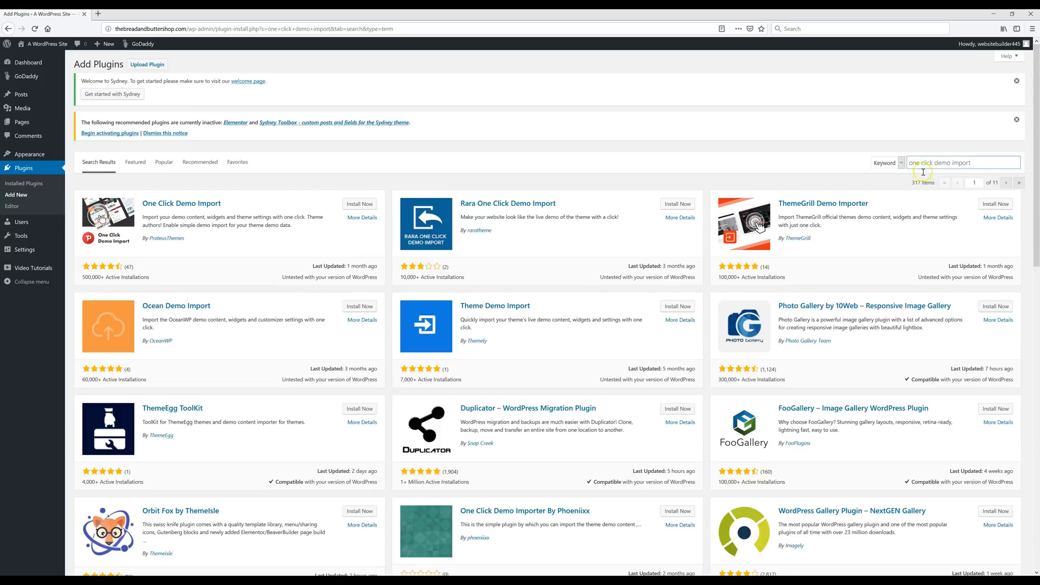
left_click(355, 206)
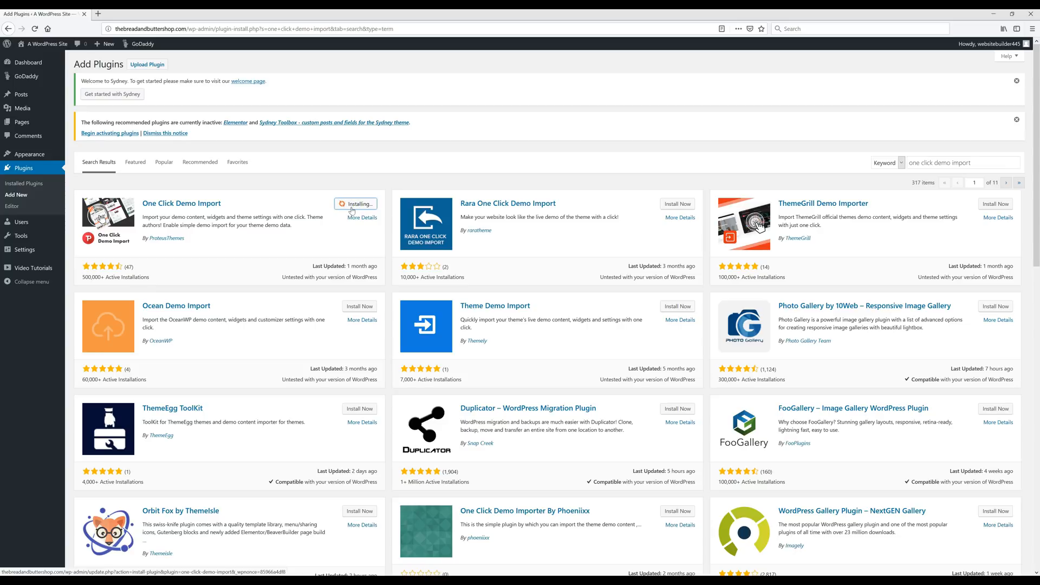
left_click(354, 208)
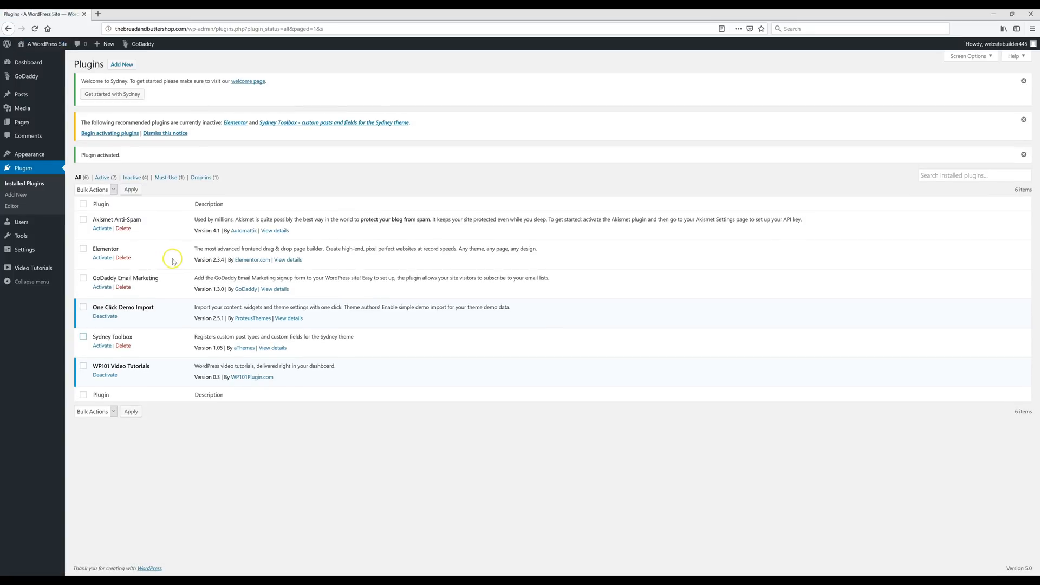
- Bulk-activate the Elementor and Sydney Toolbox plugins together
left_click(82, 249)
left_click(83, 336)
left_click(102, 191)
left_click(100, 209)
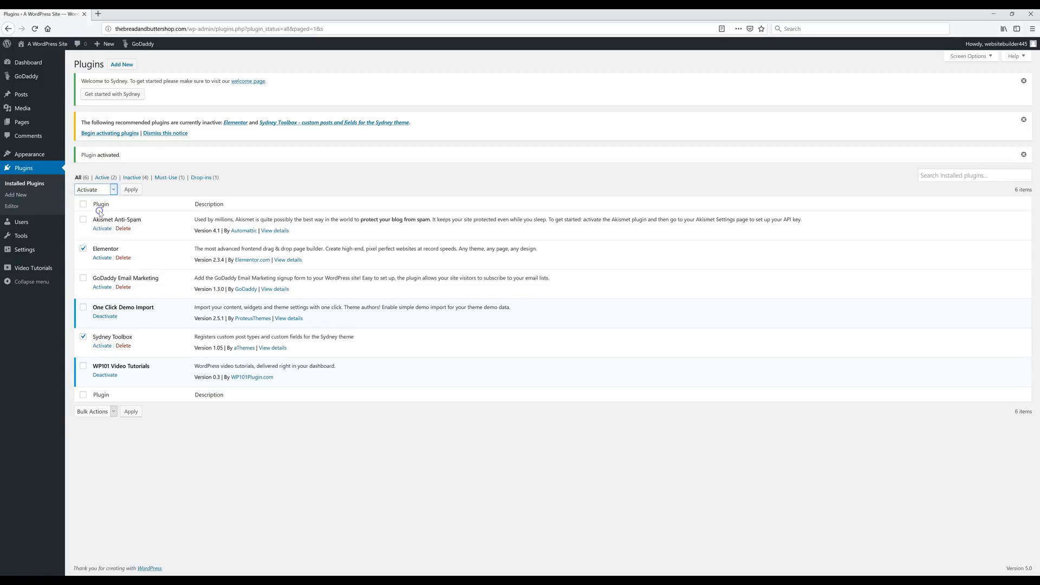
left_click(130, 191)
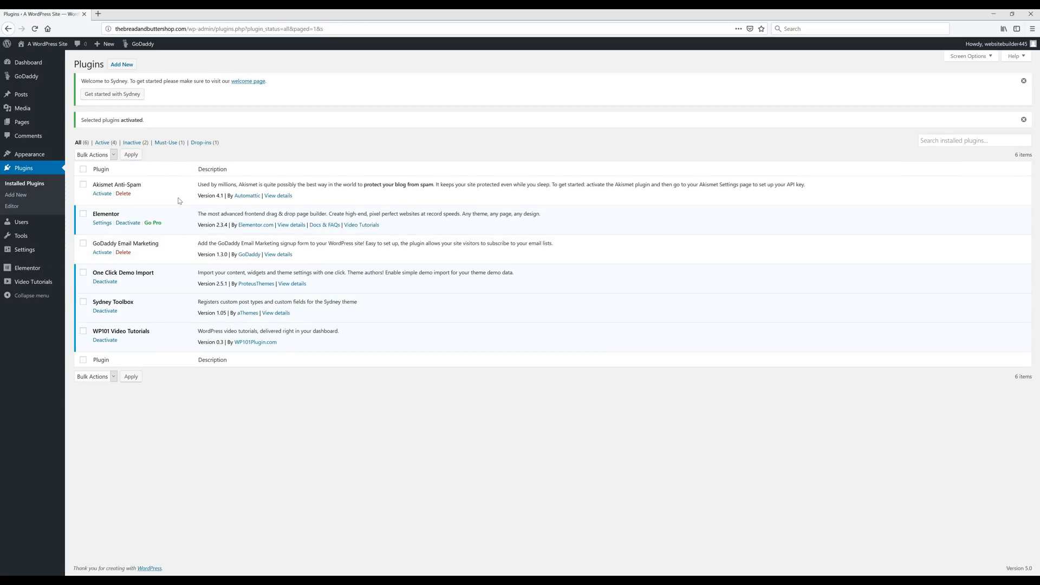
mouse_move(31, 156)
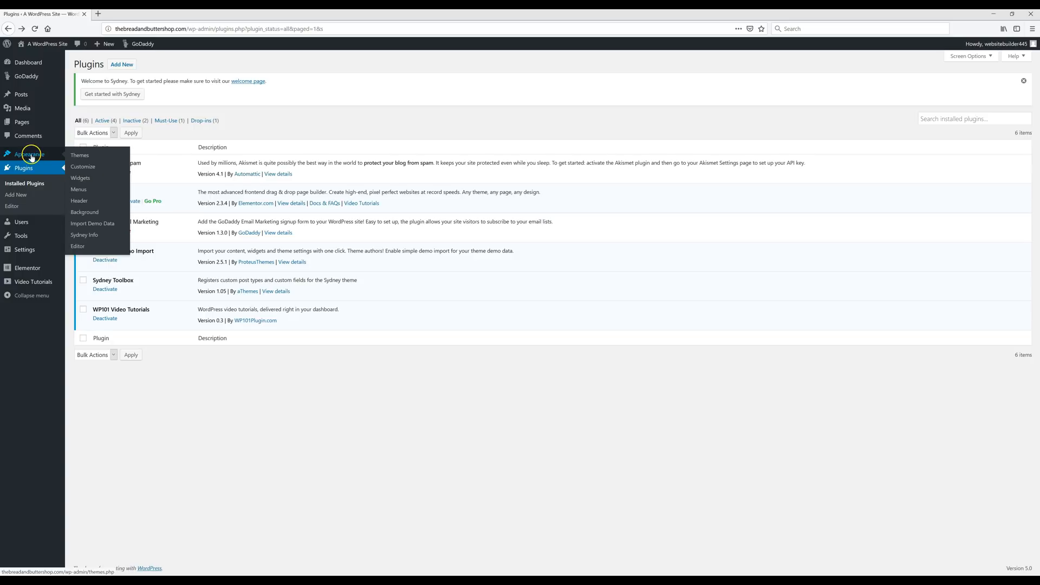
- Import the Sydney demo data via Appearance > Import Demo Data and view the live site in a new tab
left_click(96, 227)
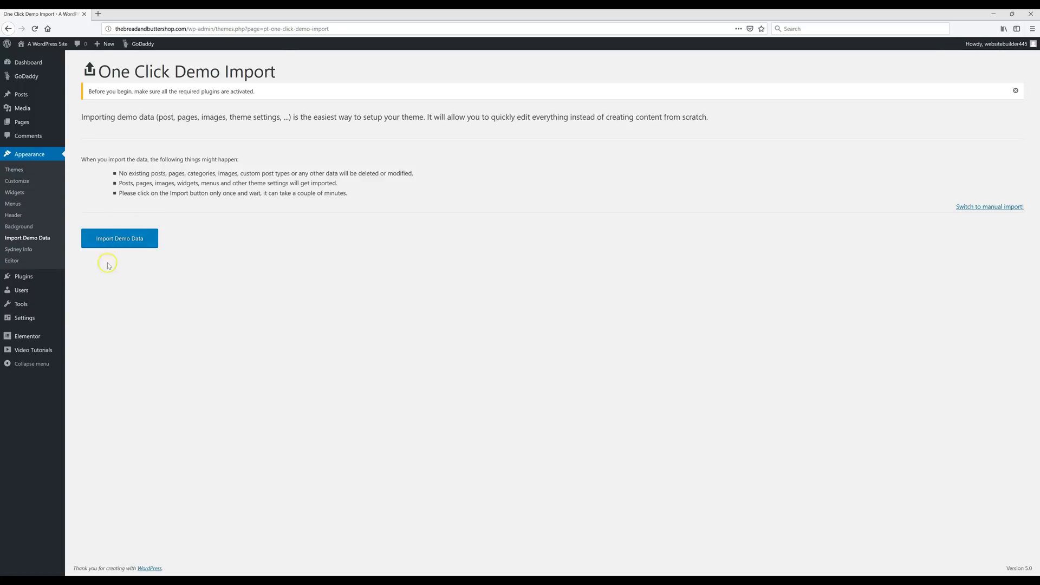
left_click(123, 247)
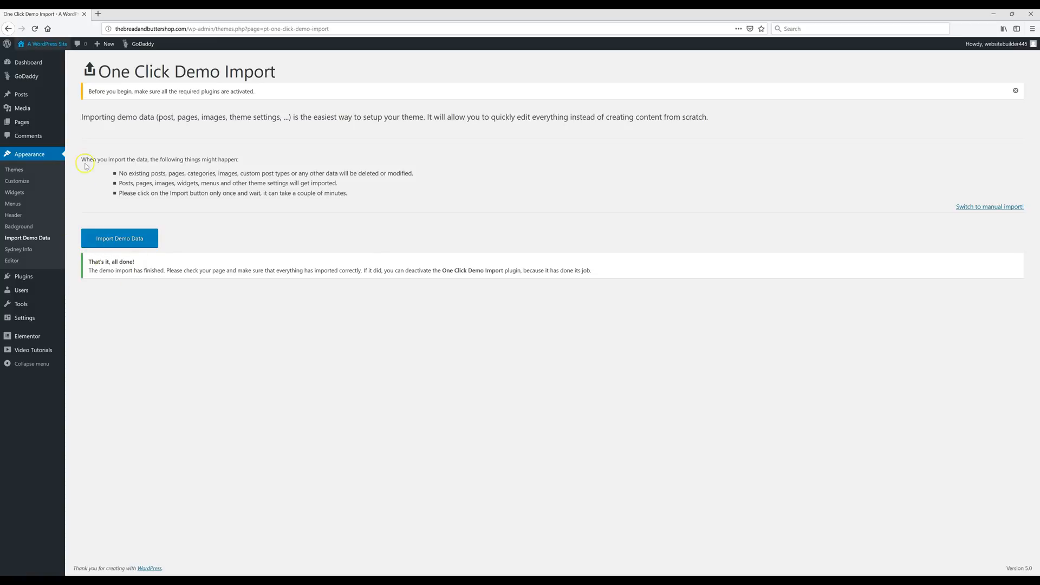
right_click(44, 46)
left_click(61, 52)
left_click(122, 17)
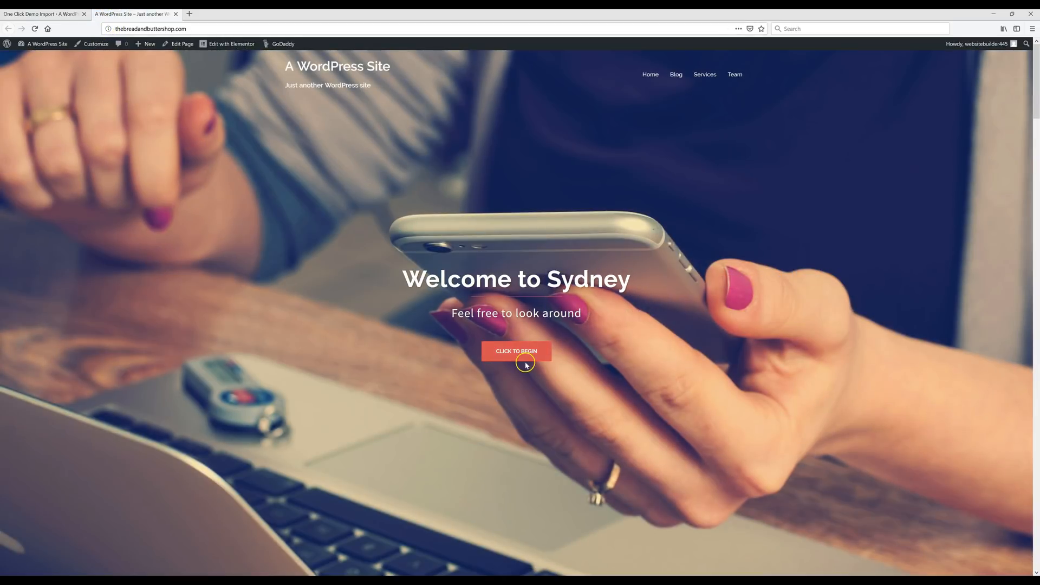
- Jump to the Our Services section of the live front page and open the page in Elementor
left_click(516, 352)
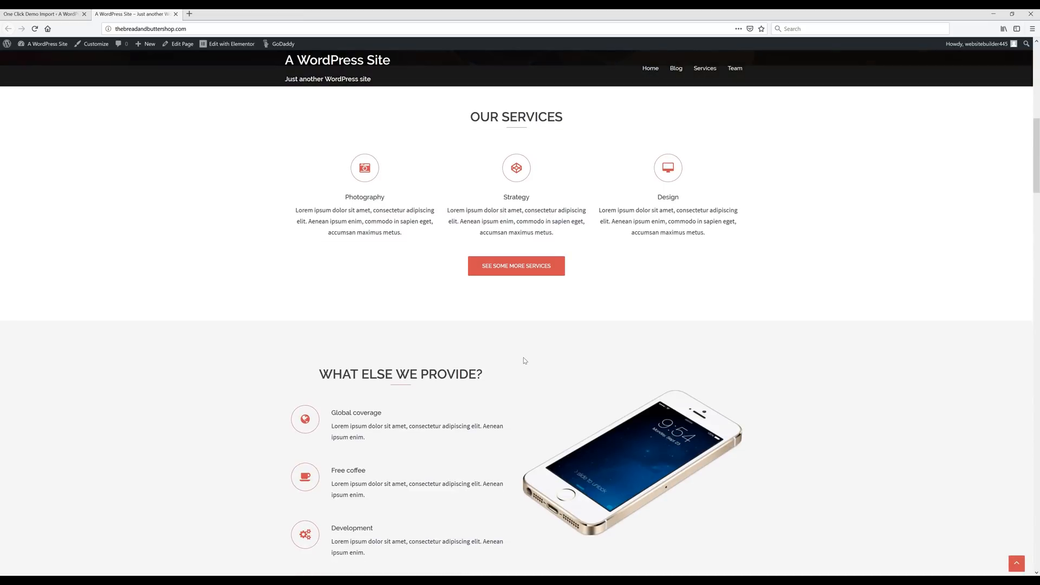
left_click(229, 47)
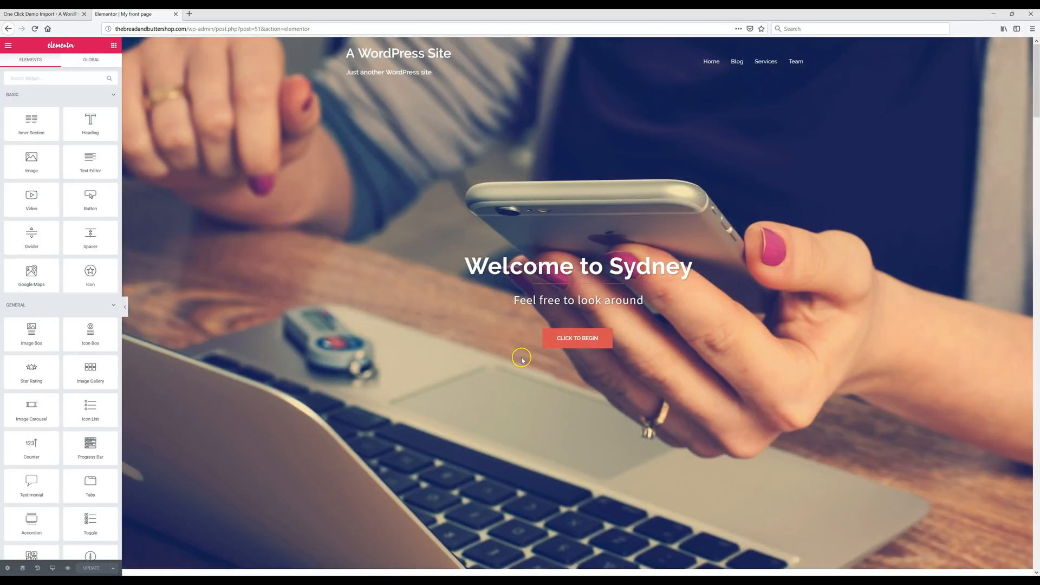
scroll(522, 359, "down", 10)
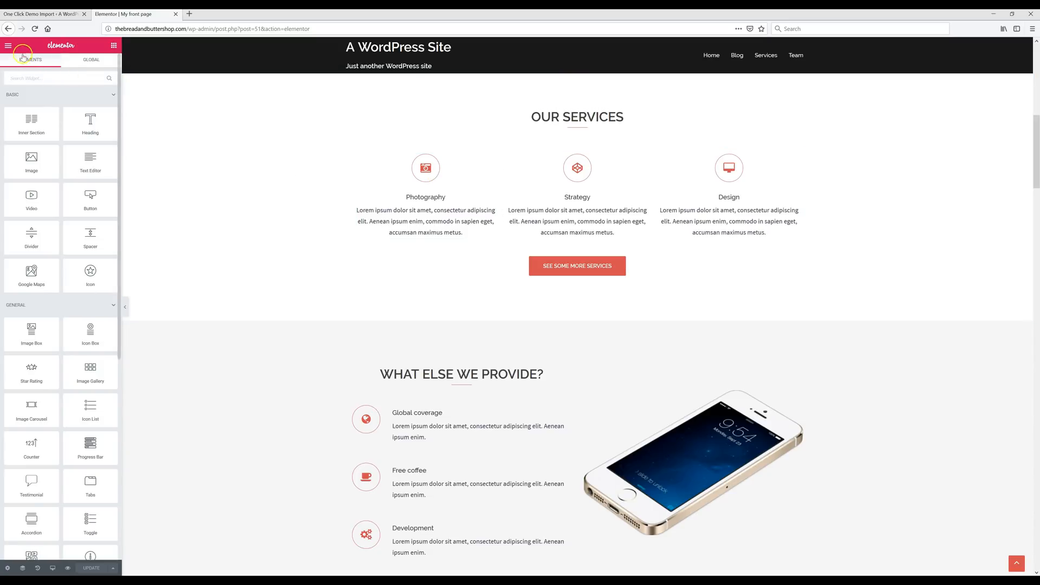
- Exit Elementor to the dashboard and go to Settings > General
left_click(8, 47)
left_click(50, 259)
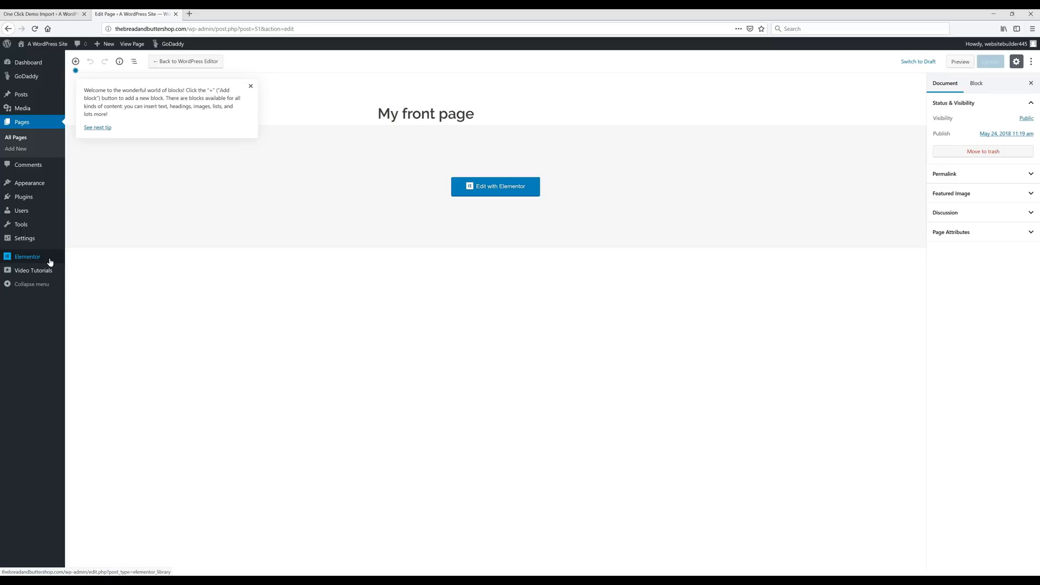
left_click(28, 240)
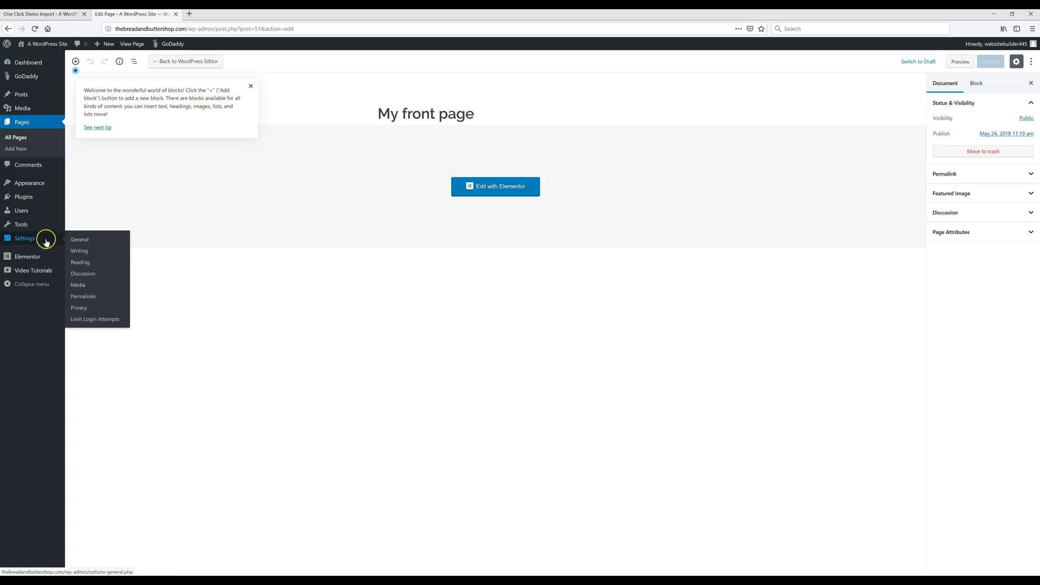
left_click(82, 242)
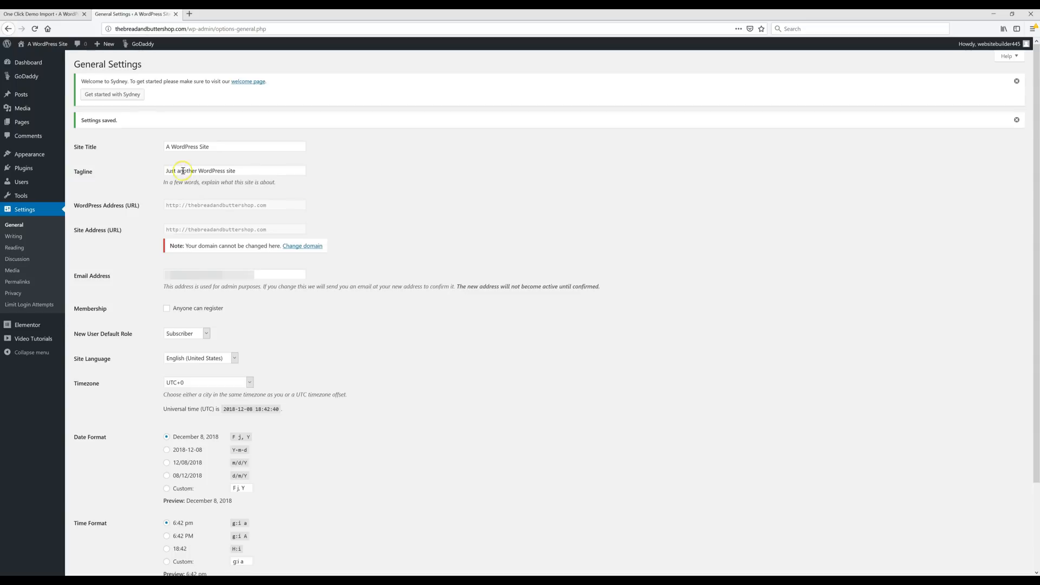
- Set Site Title to 'Bread & Butter' and Tagline to 'Bakery + Cafe • La Jolla, California', then save
triple_click(225, 147)
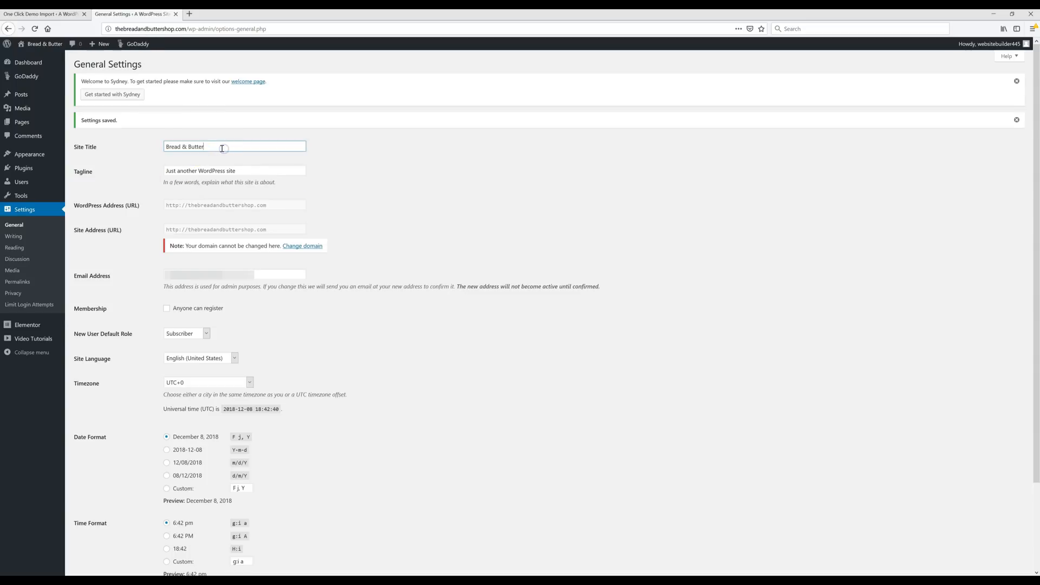
left_click(252, 159)
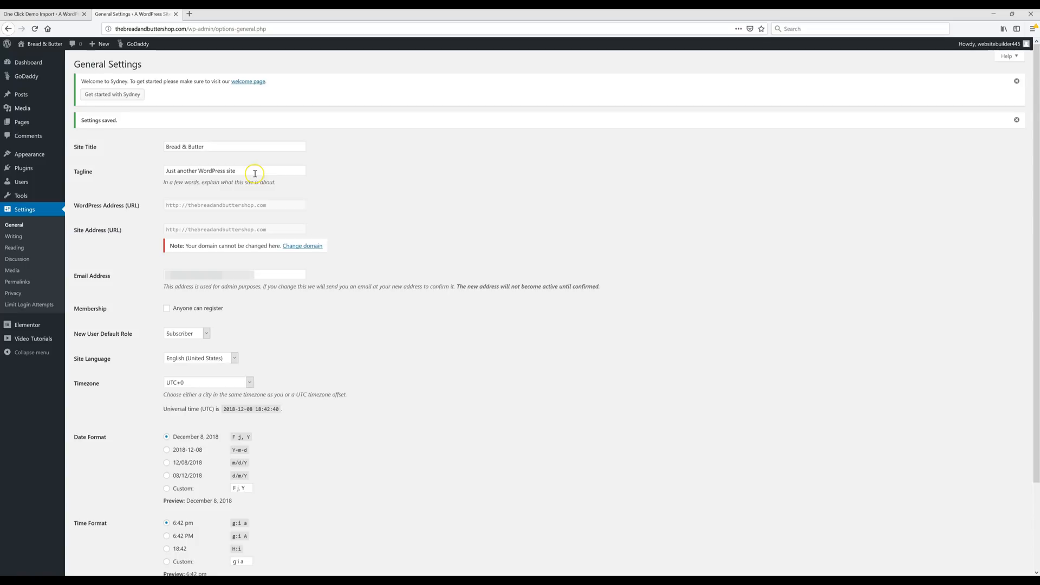
triple_click(254, 171)
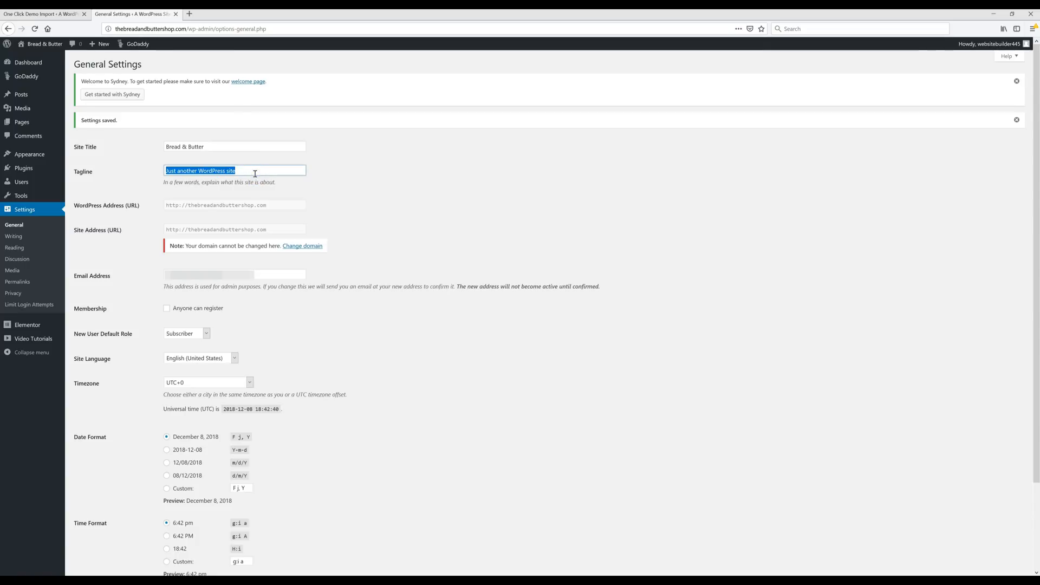
type("Bakery + Cafe • La Jolla, California")
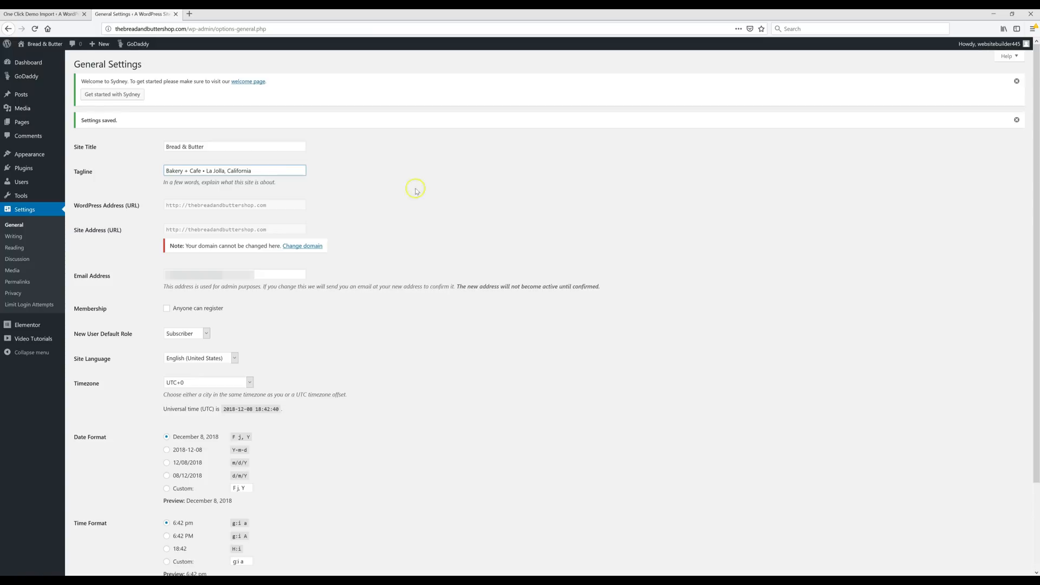
left_click(404, 182)
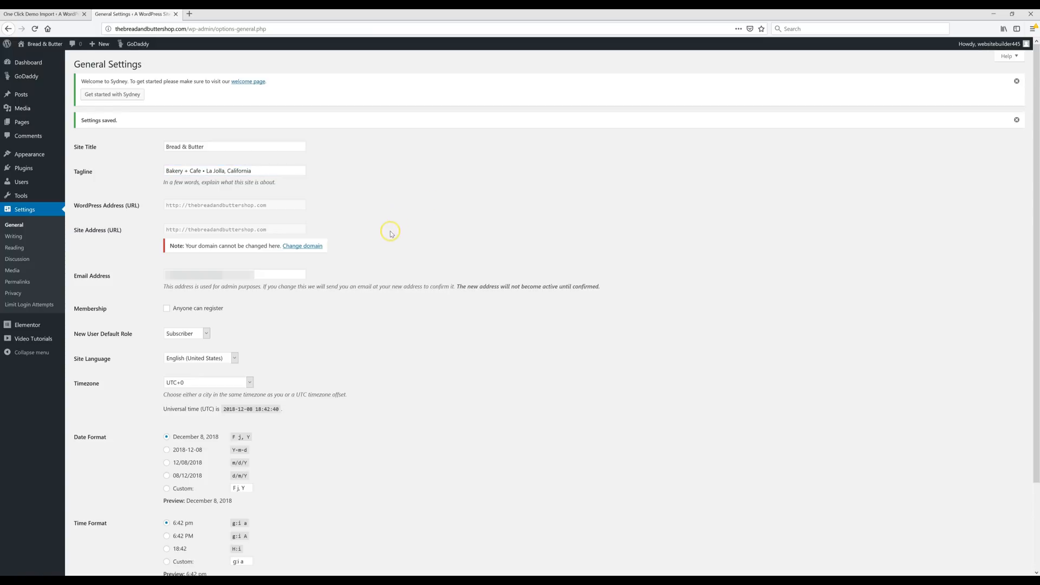
scroll(379, 247, "down", 3)
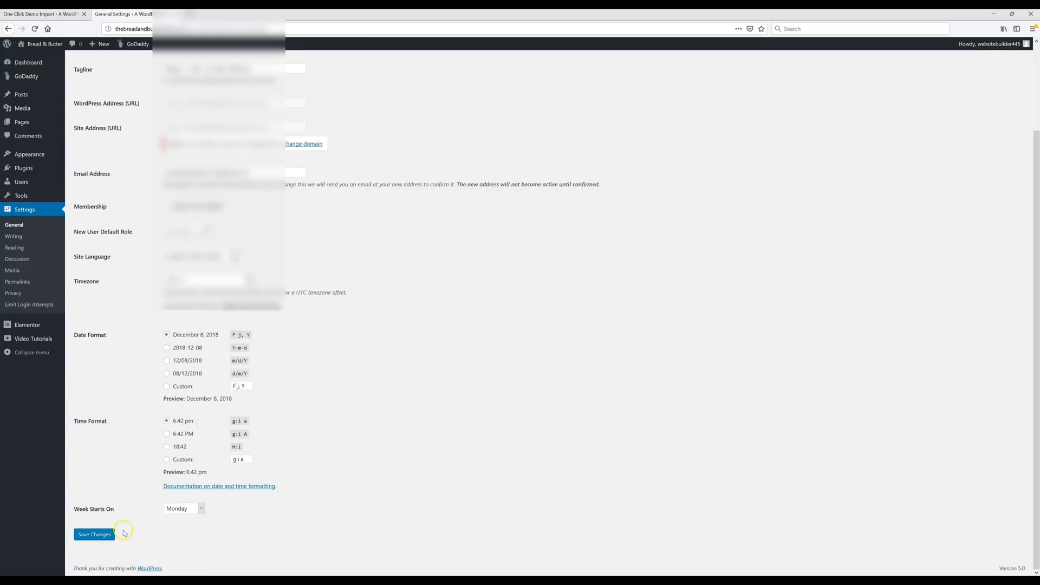
left_click(106, 543)
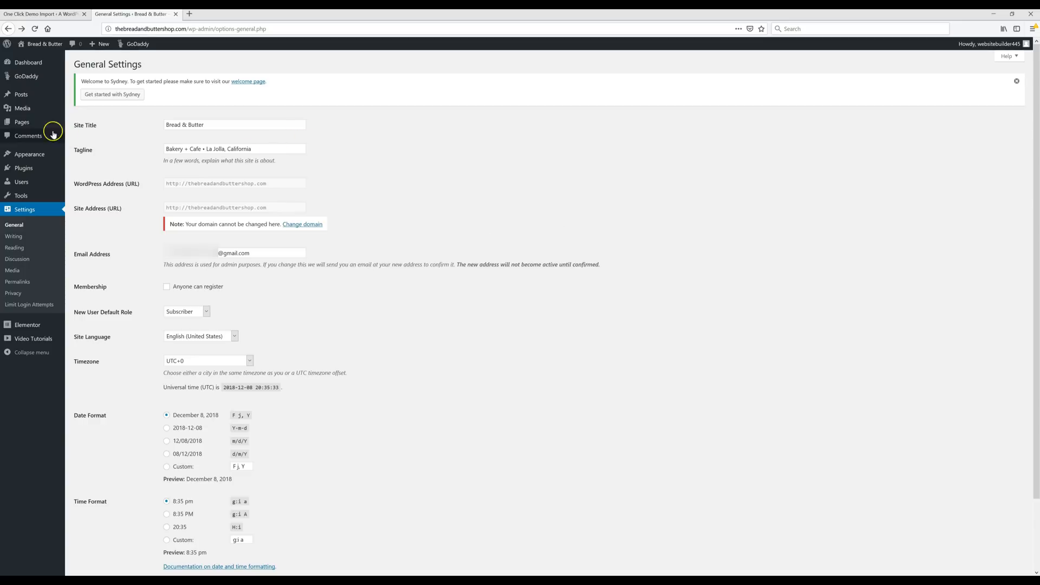
- Create a new page titled 'Services'
mouse_move(25, 122)
left_click(84, 140)
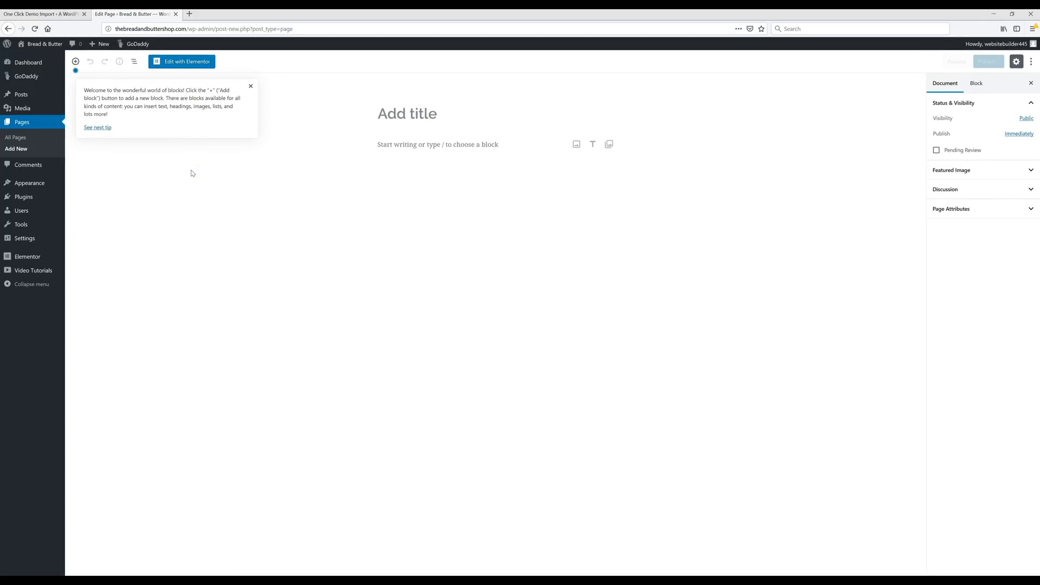
left_click(192, 173)
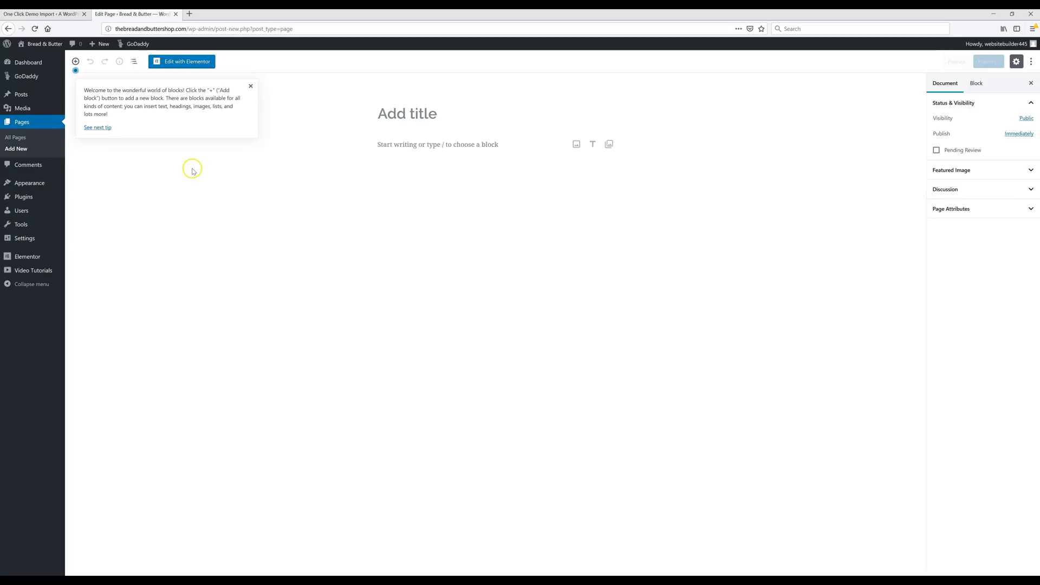
left_click(443, 116)
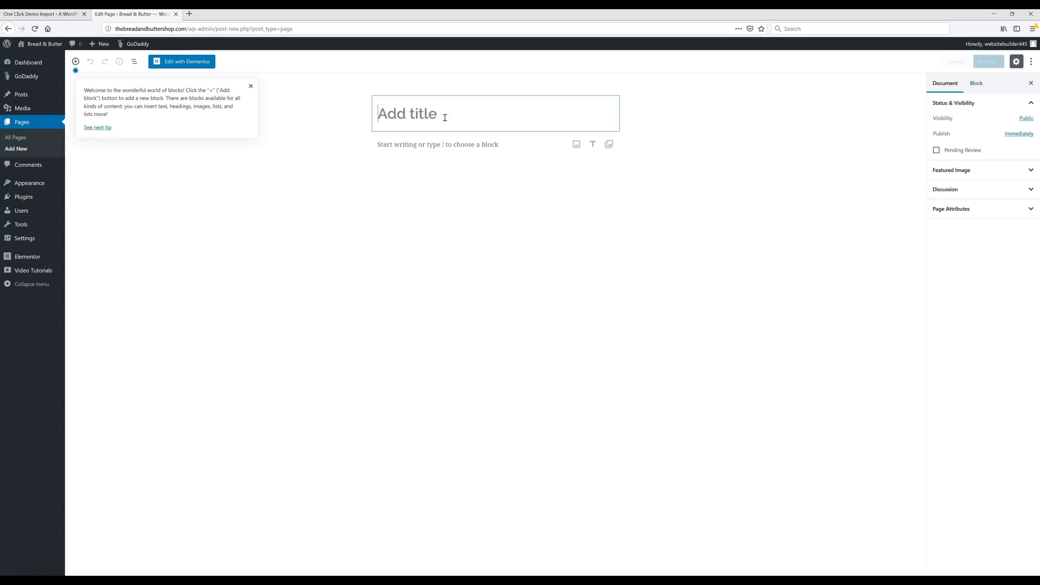
type("Services")
- Add the paragraph 'How To Create A Services Page : Click Here', linking Click Here to bit.ly/Services-Page
left_click(444, 153)
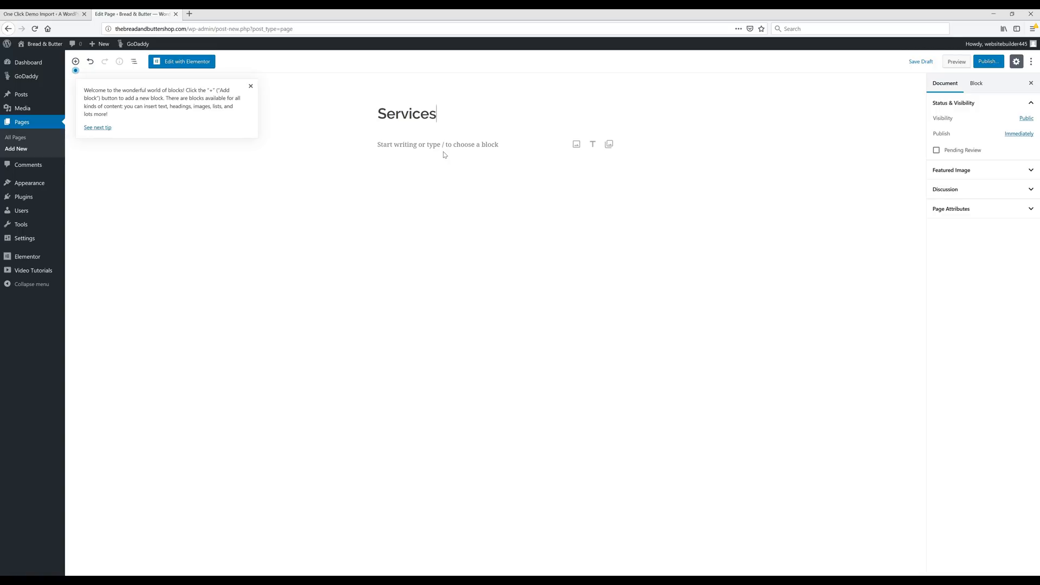
left_click(446, 156)
type("How To Create A Services Page : Click Here")
left_click_drag(455, 144, 426, 144)
left_click(428, 125)
type("http://bit.ly/Services-Page")
left_click(493, 159)
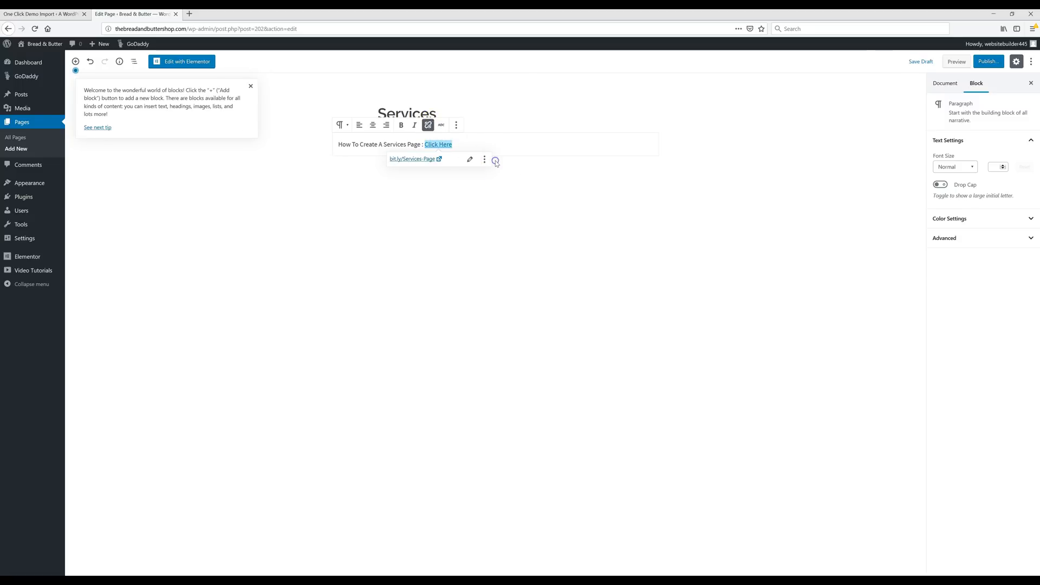
left_click(561, 213)
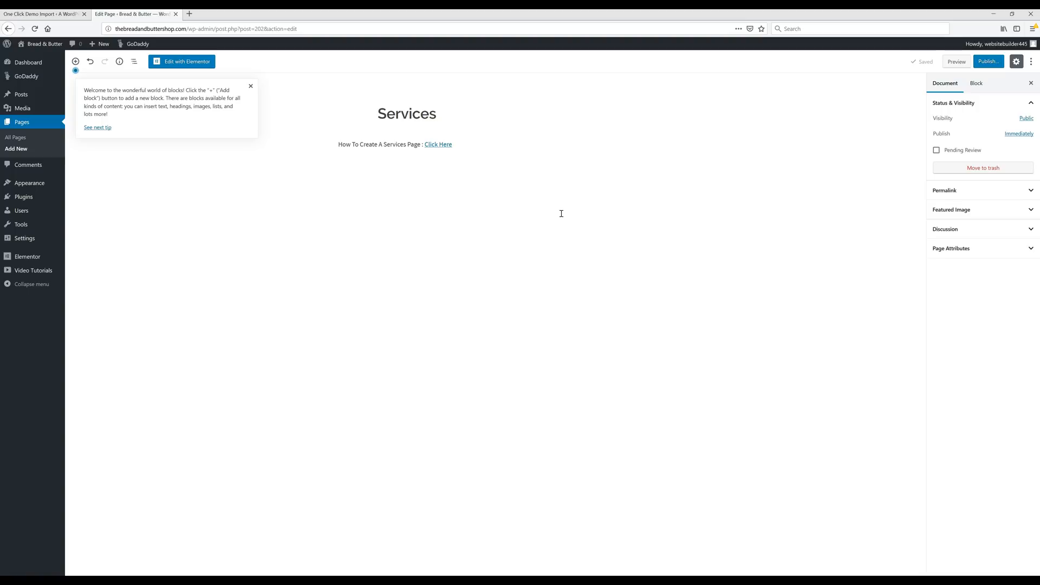
- Publish the Services page, confirming in the publish panel
left_click(991, 63)
left_click(990, 62)
left_click(990, 62)
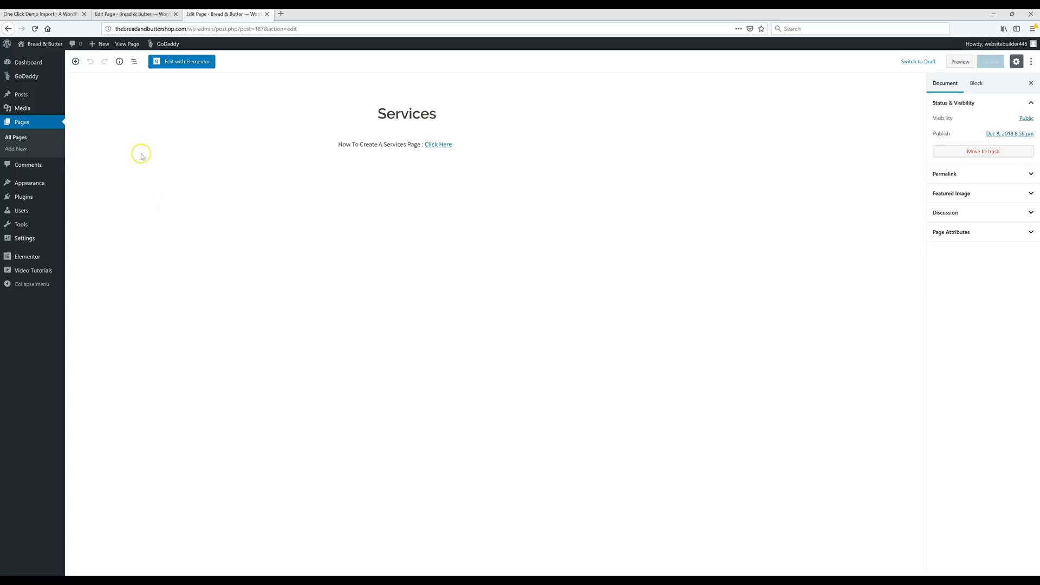
- Create a new page titled 'Menu' and publish it
left_click(20, 154)
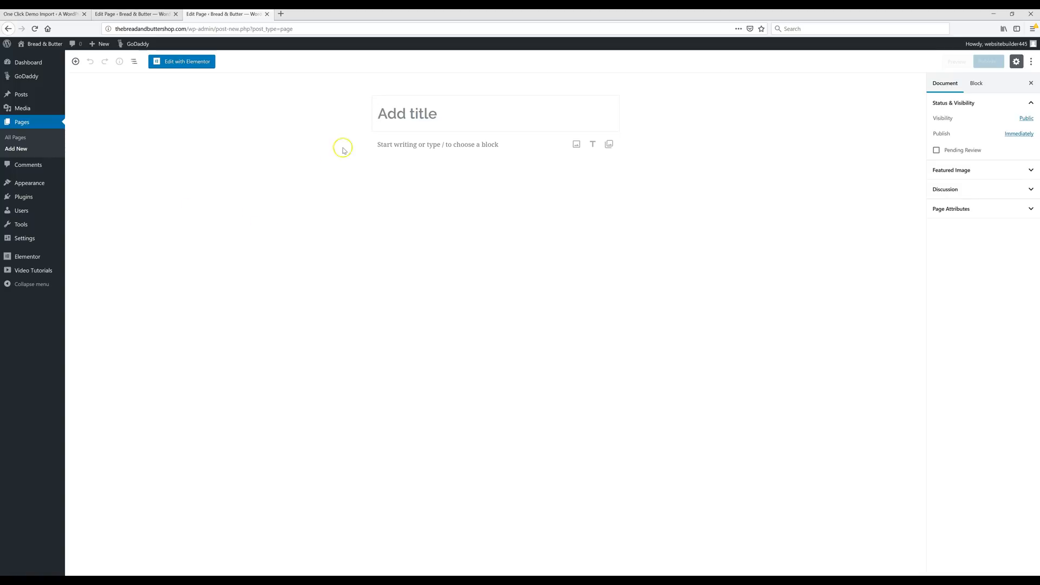
type("Menu")
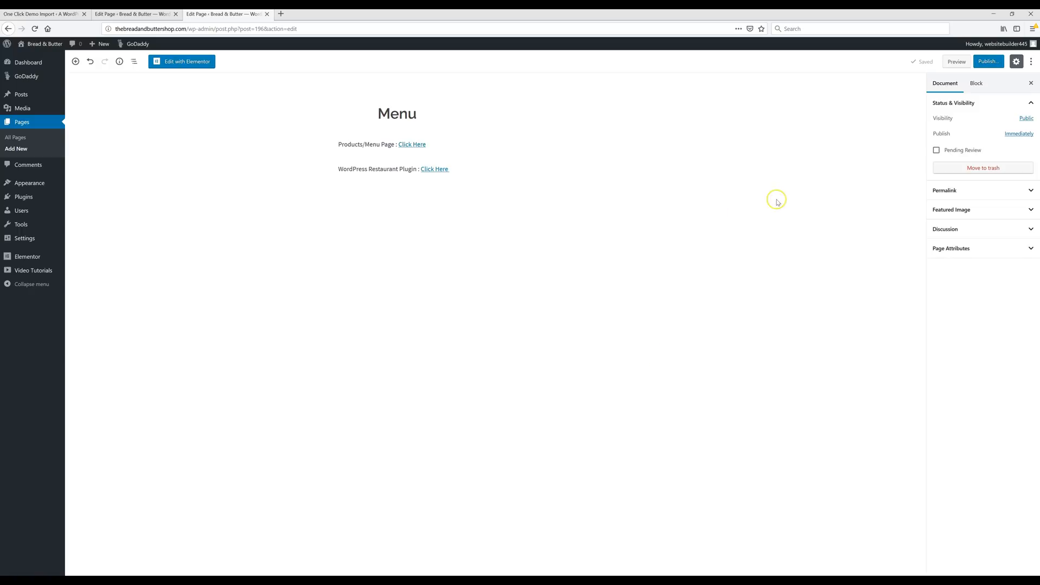
left_click(988, 61)
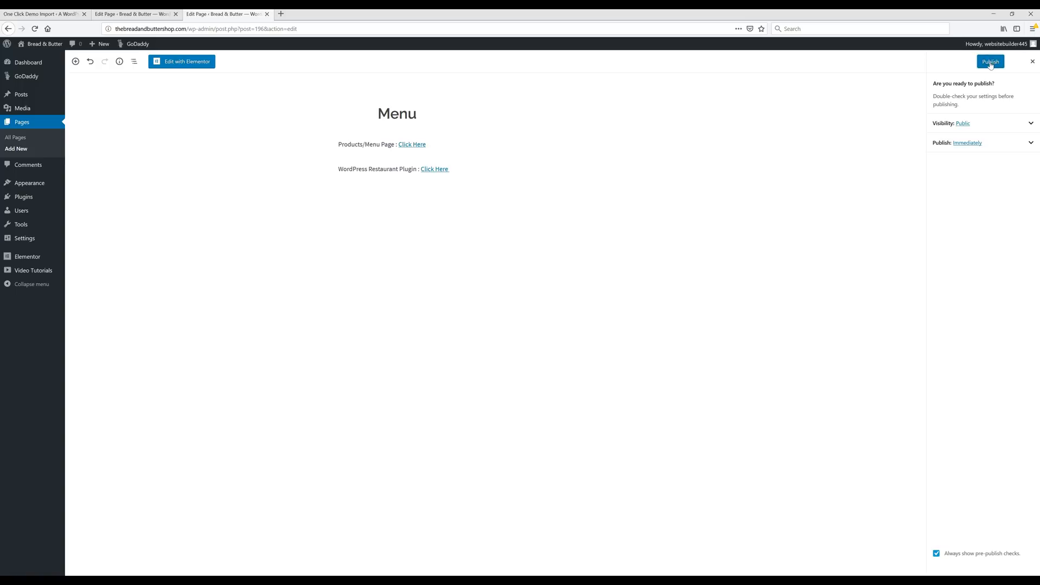
left_click(989, 62)
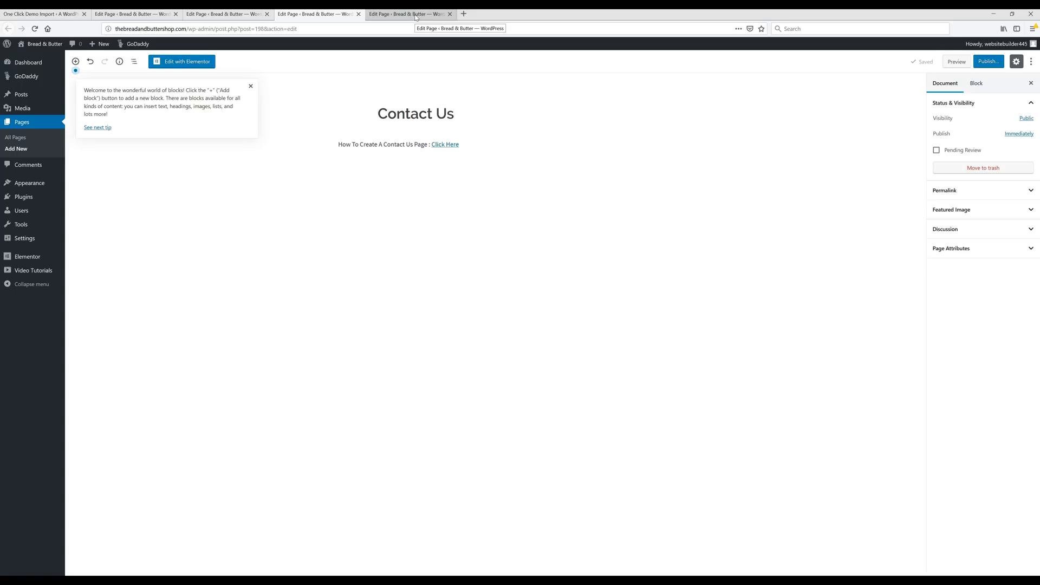
- Publish the Contact Us page draft
left_click(416, 15)
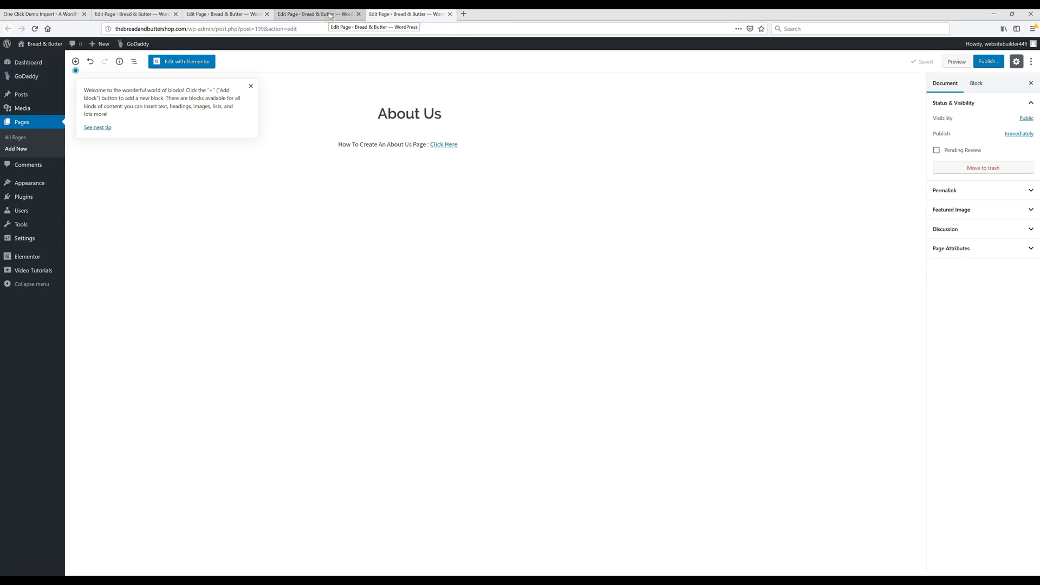
left_click(330, 16)
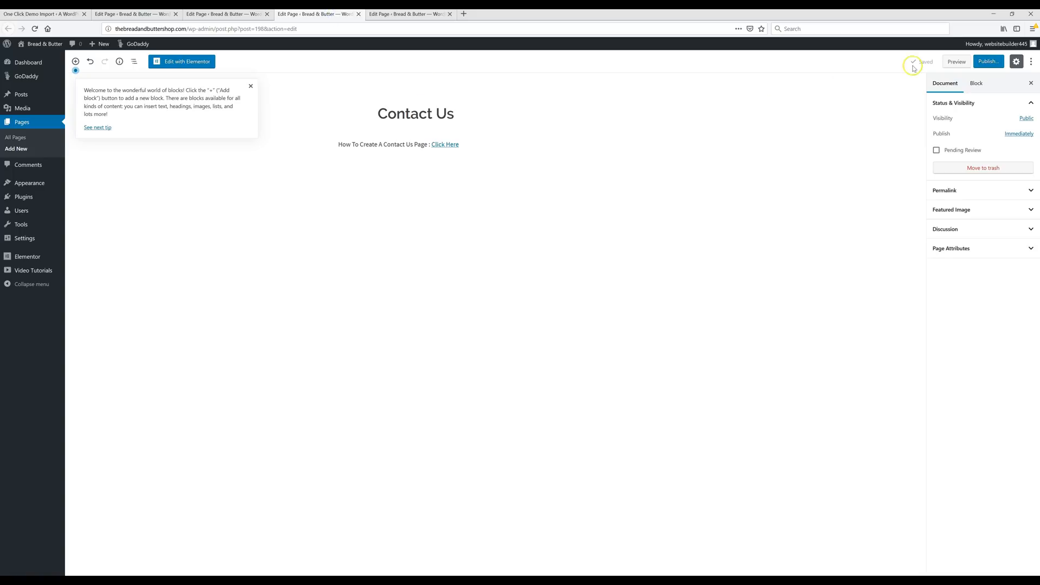
left_click(987, 62)
left_click(990, 64)
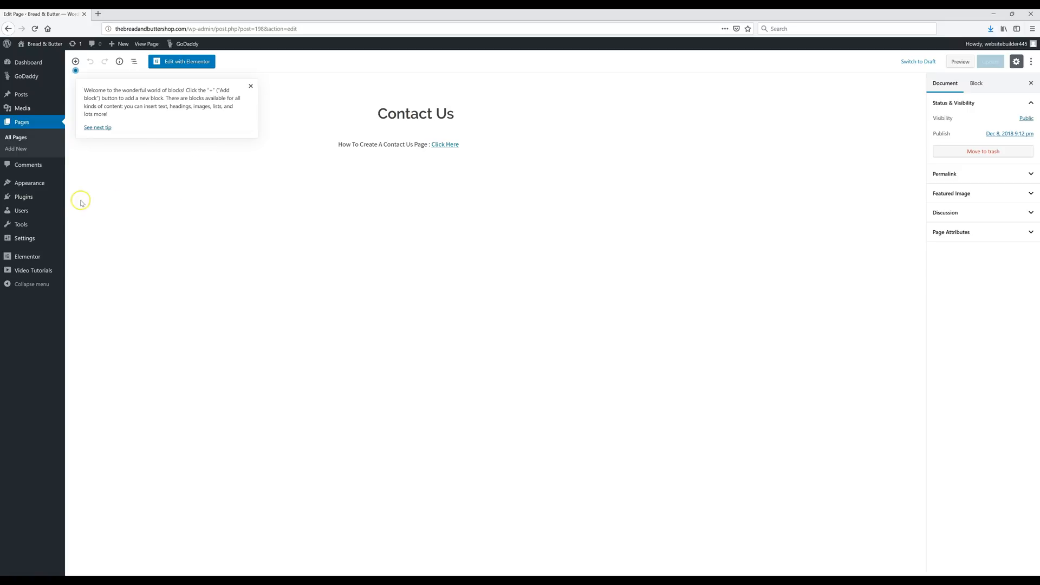
- Remove the Blog, old Services custom link and Team items from the navigation menu
mouse_move(39, 185)
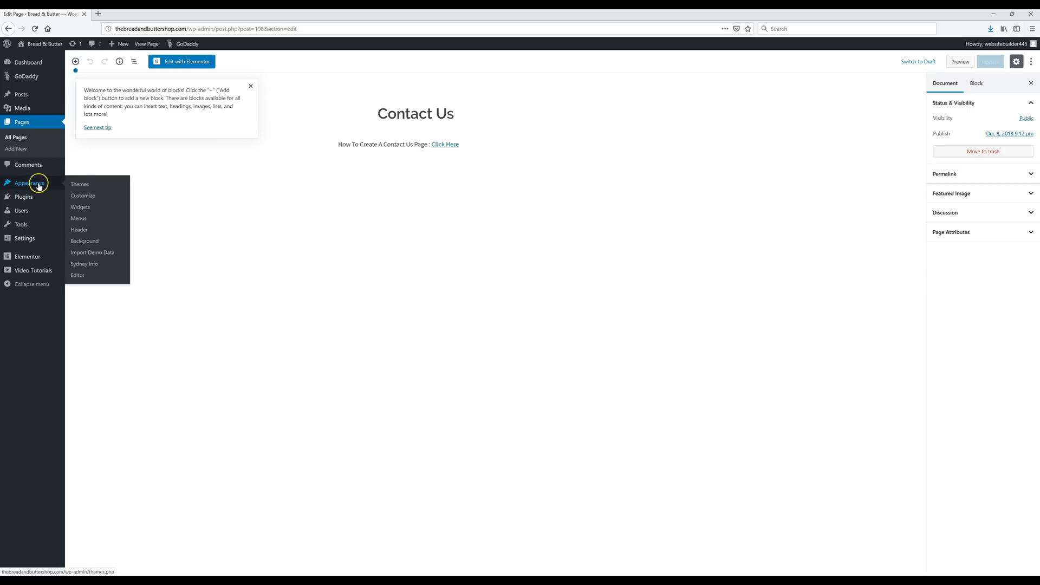
left_click(82, 220)
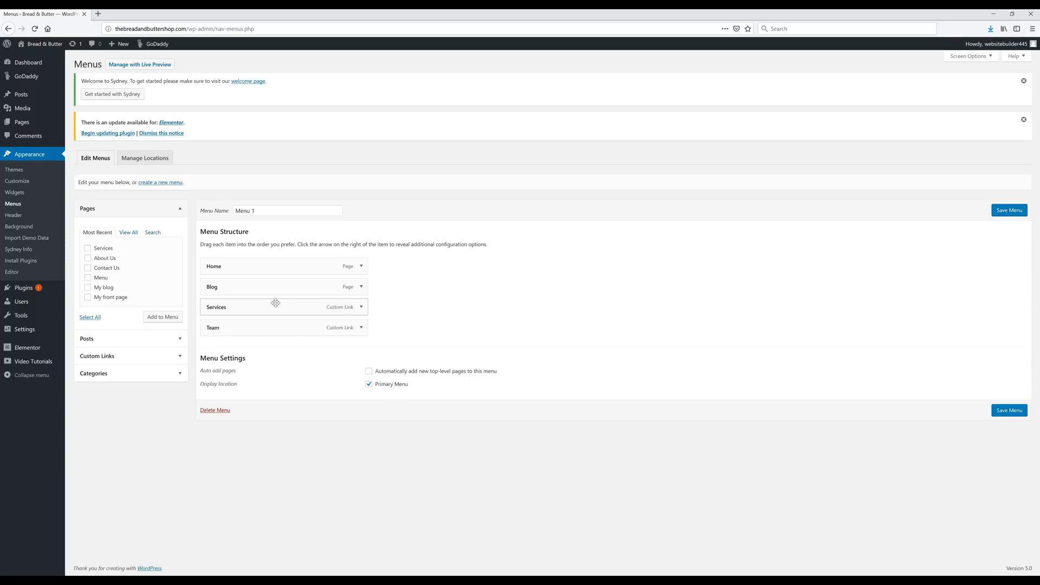
left_click(360, 287)
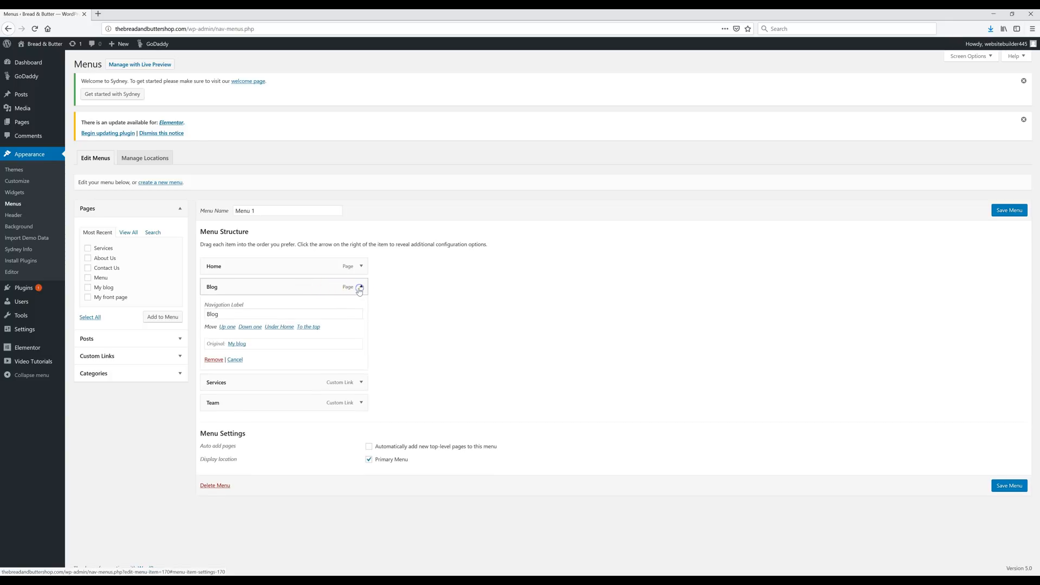
left_click(214, 359)
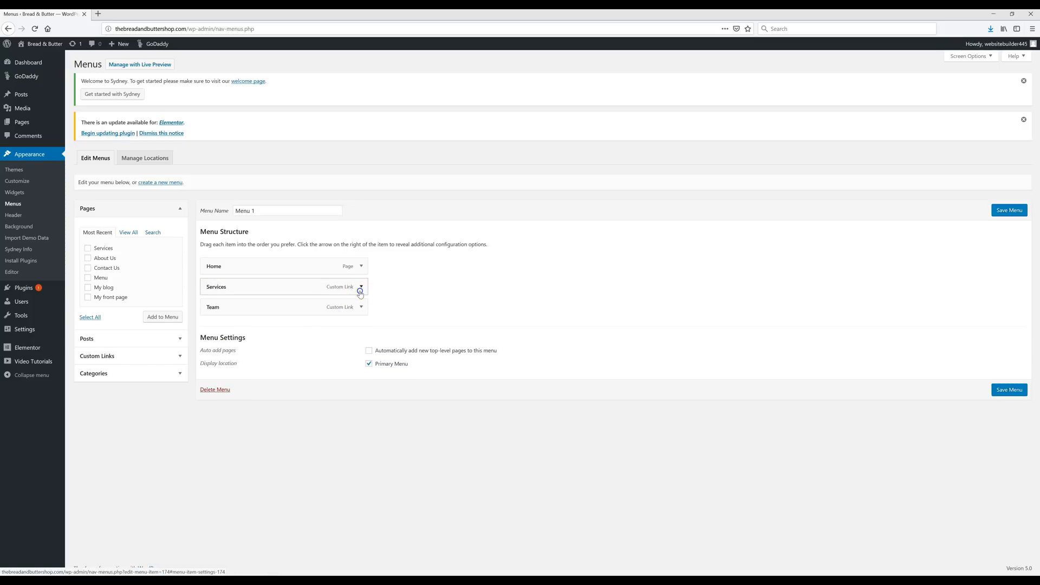
left_click(362, 286)
left_click(213, 365)
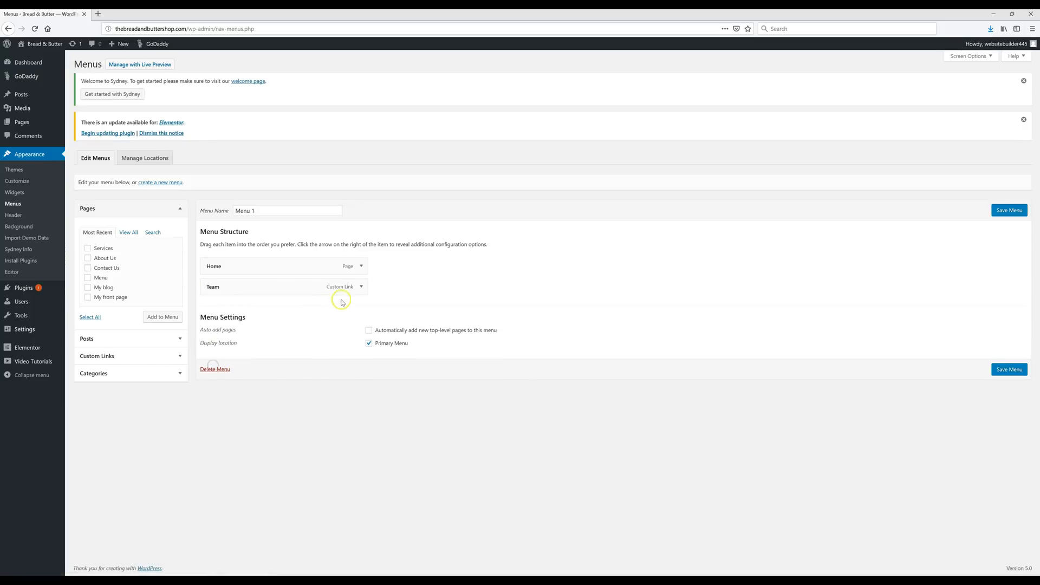
left_click(361, 287)
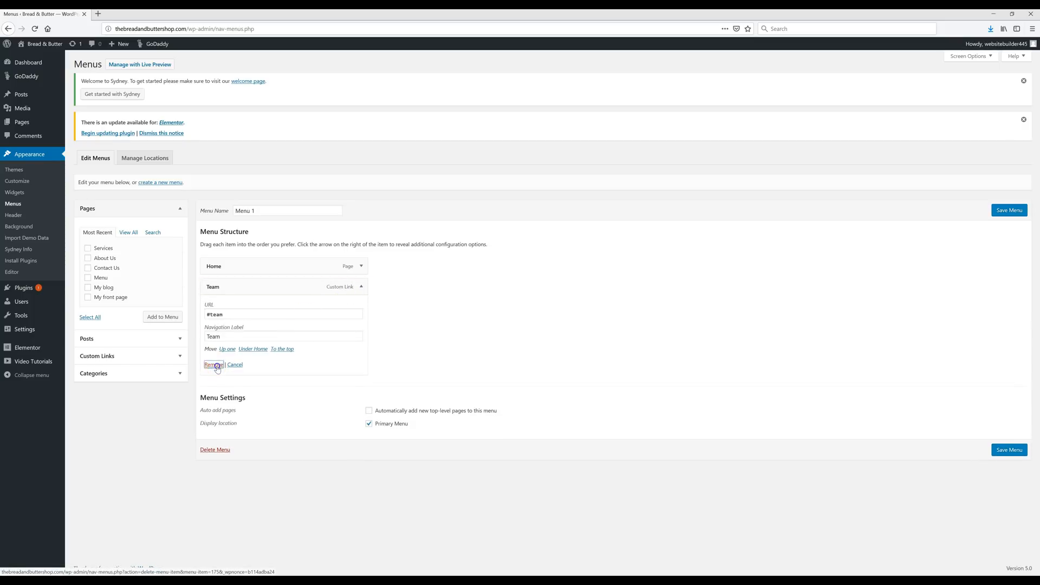
left_click(214, 364)
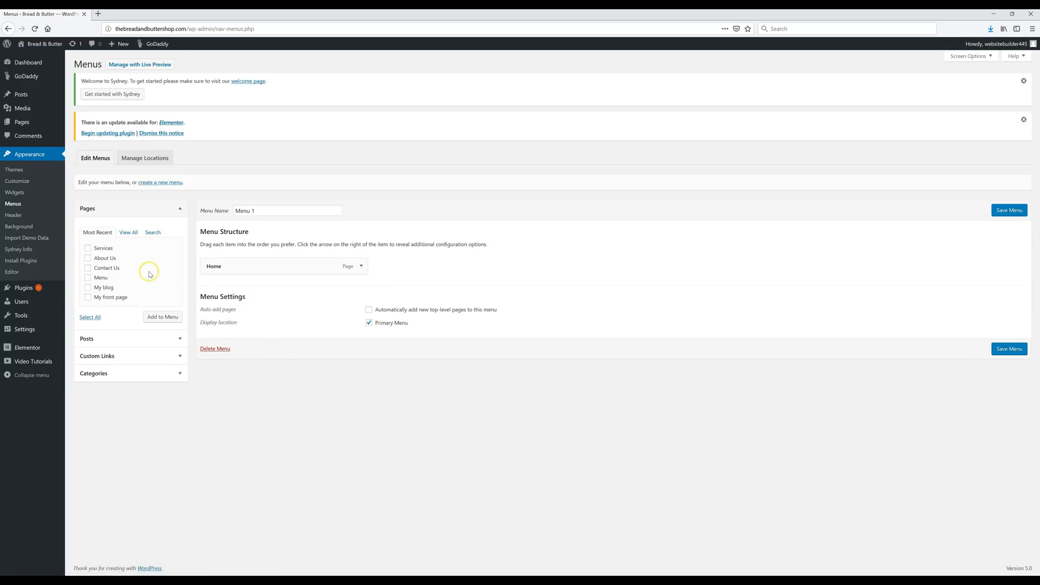
- Add the Services, About Us, Contact Us and Menu pages, move Menu below Home, and save
left_click(88, 248)
left_click(88, 258)
left_click(88, 267)
left_click(87, 277)
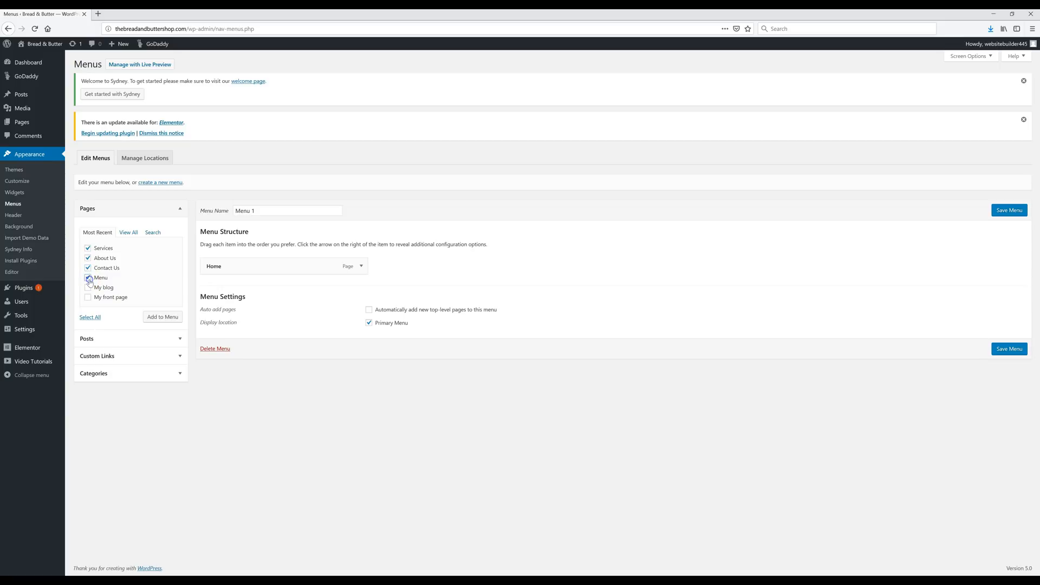
left_click(162, 318)
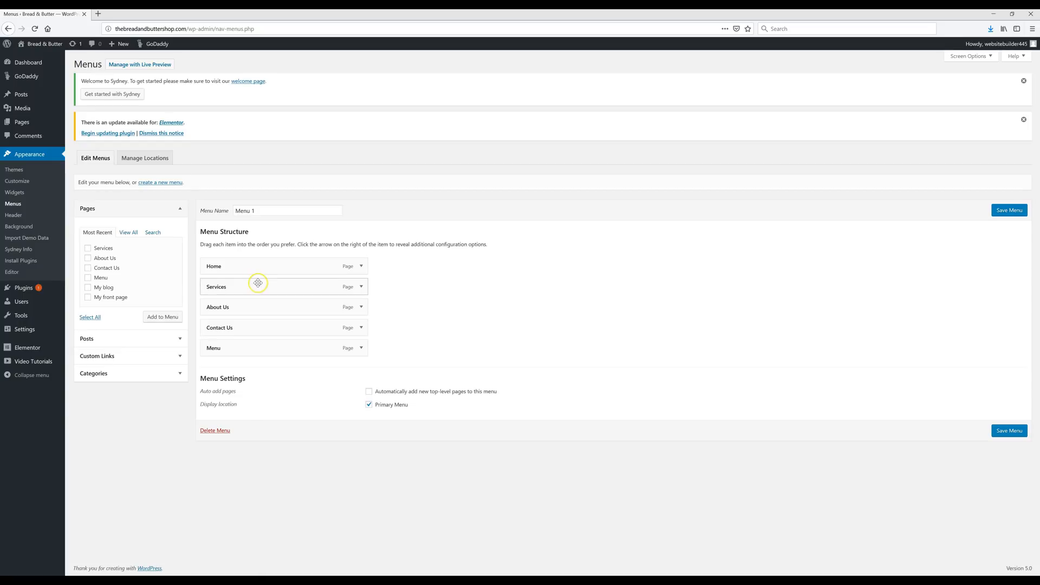
left_click_drag(229, 347, 231, 283)
left_click(283, 292)
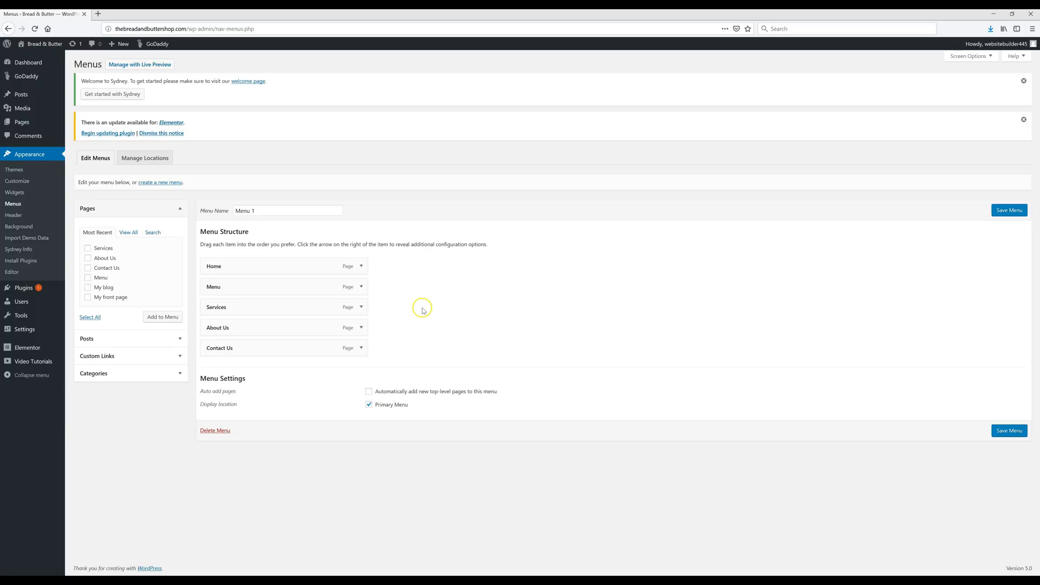
left_click(1007, 211)
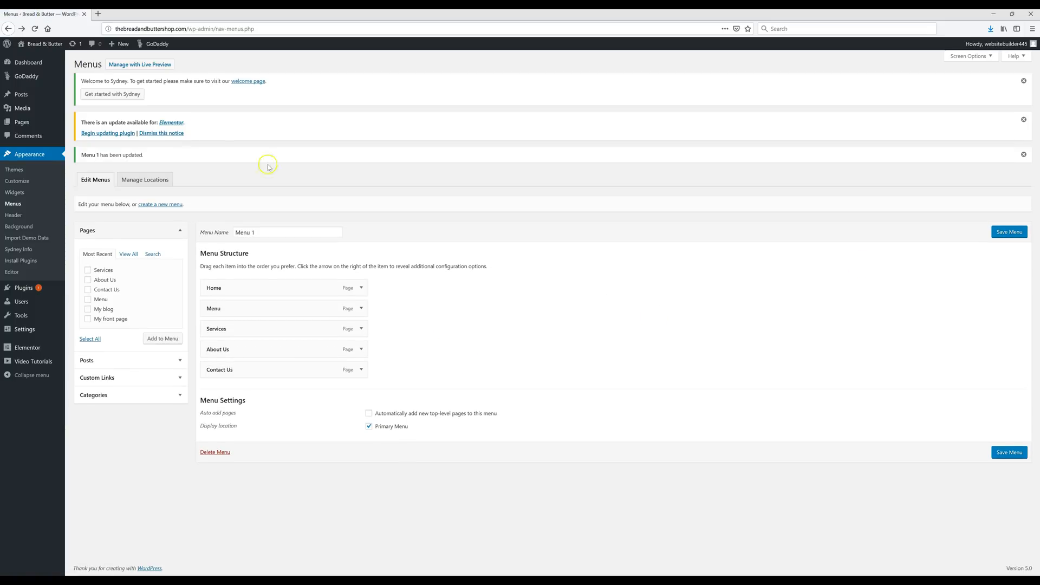
- View the live Bread & Butter home page, then open its Customizer
left_click(48, 43)
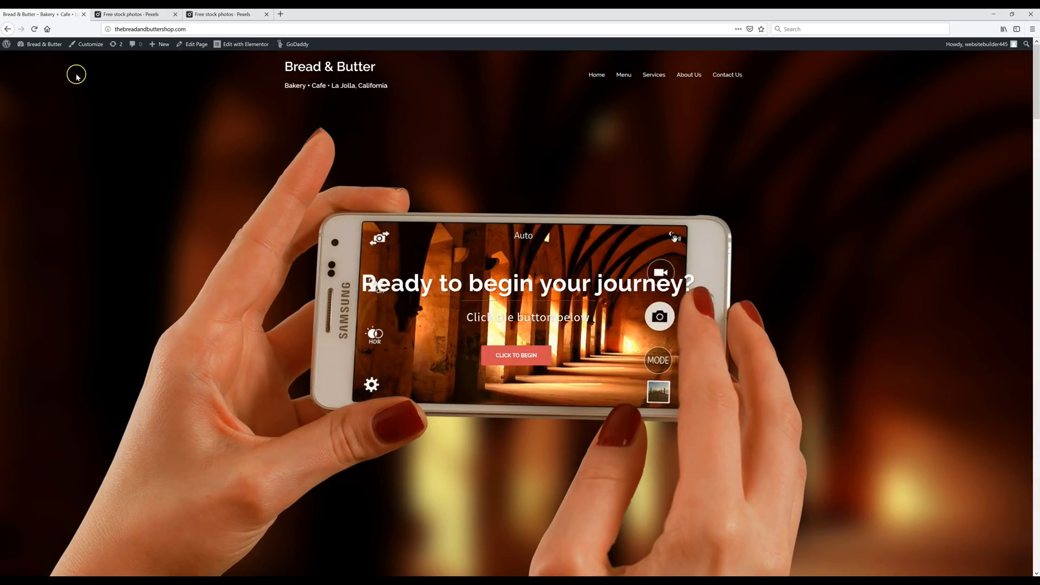
left_click(86, 45)
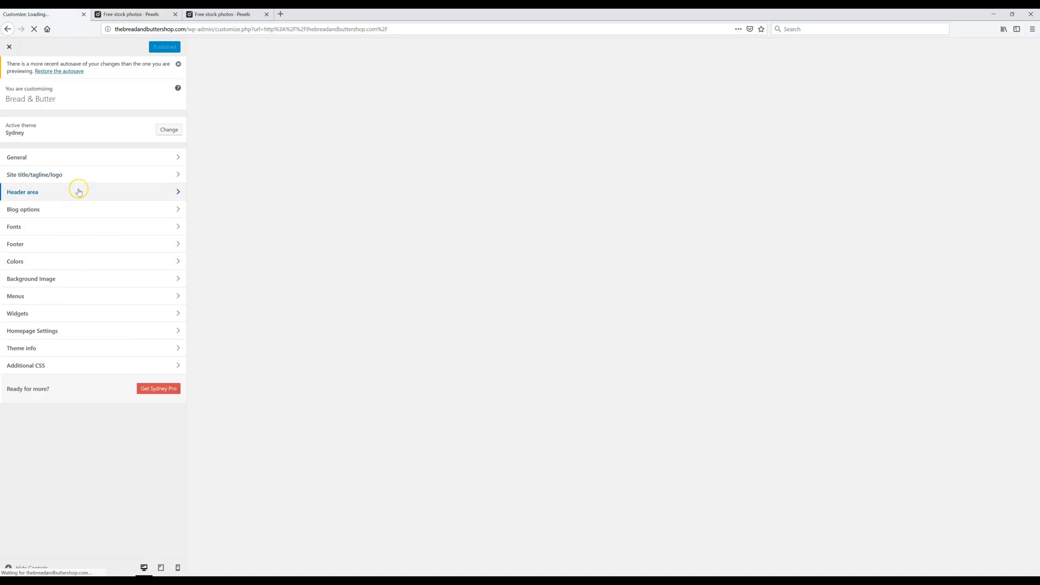
- Go to Header area > Header Slider settings, then bring up the Pexels tab
left_click(79, 191)
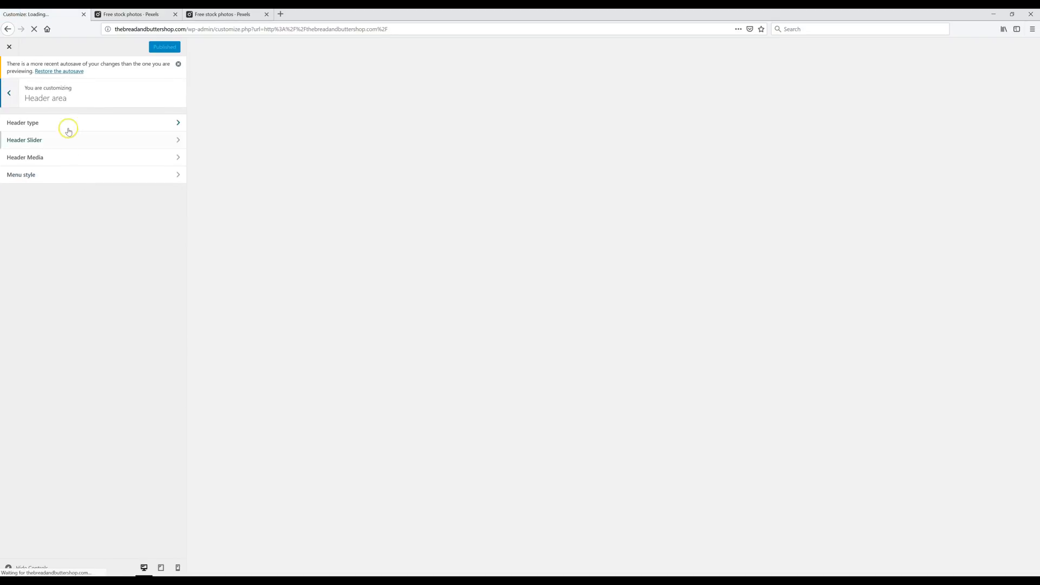
left_click(69, 140)
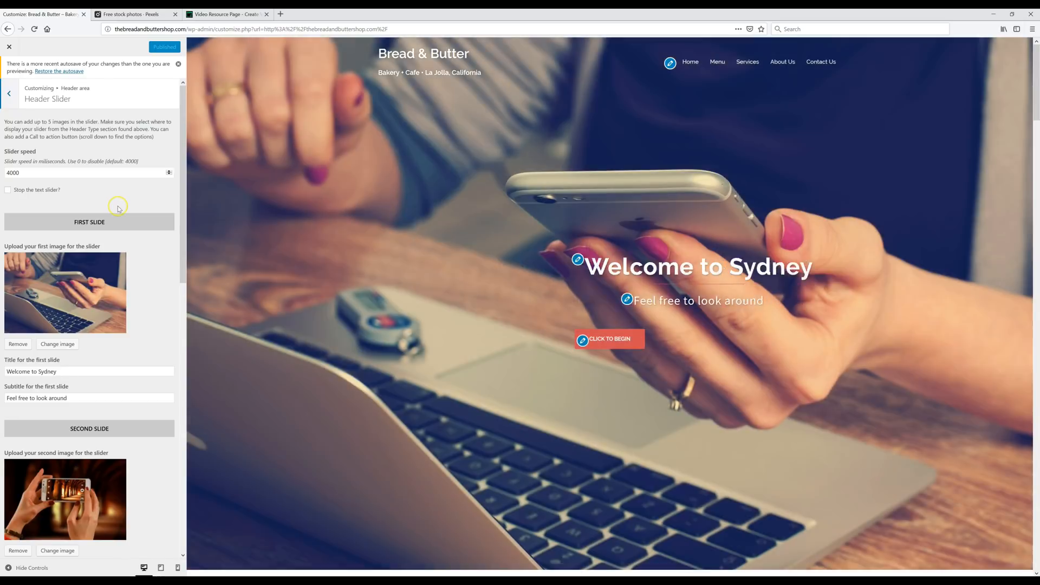
left_click(138, 15)
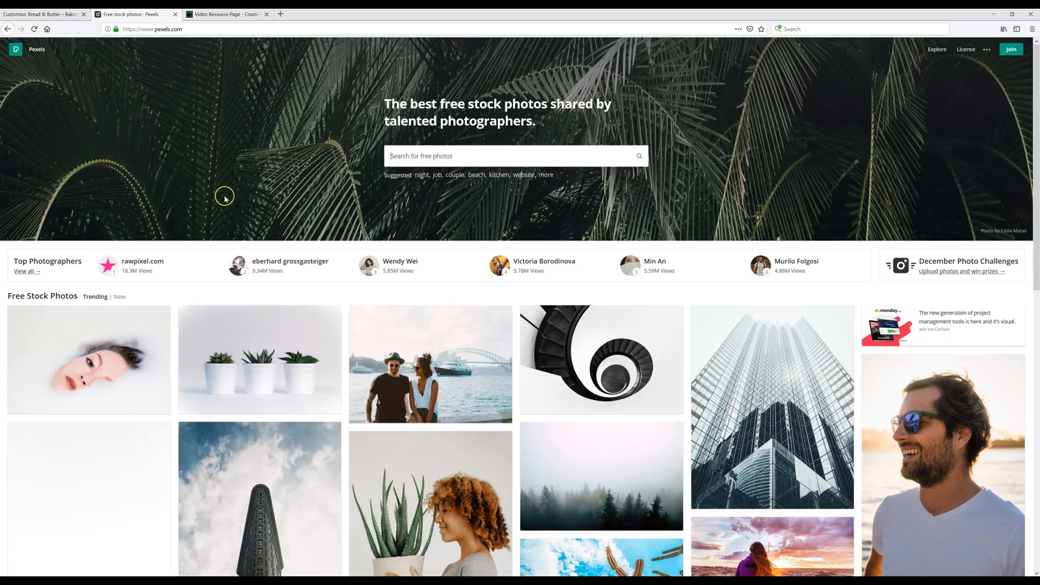
- Follow the resource page's Copyright Free Photo's link to open Pexels
left_click(223, 15)
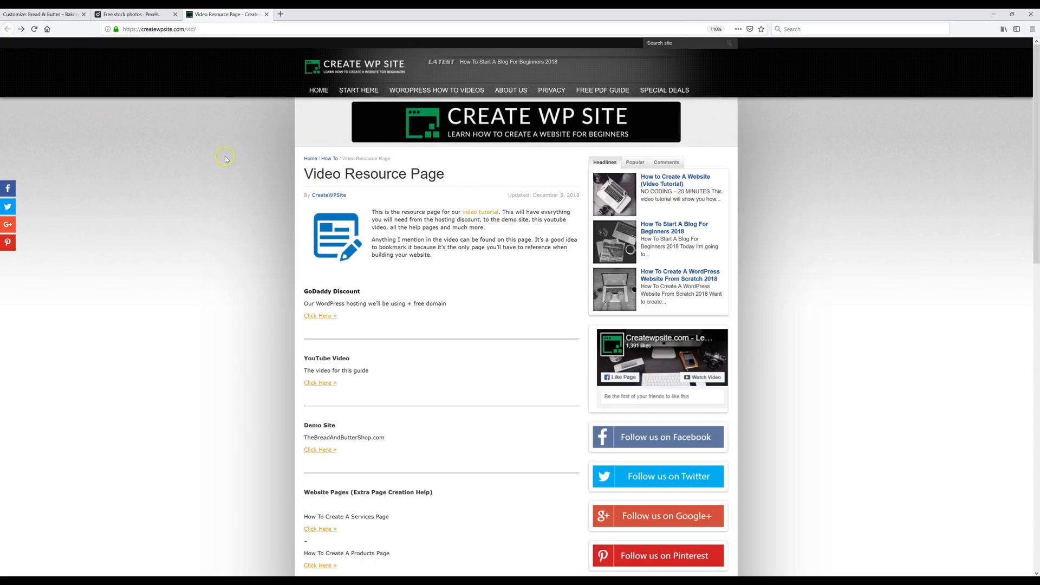
scroll(263, 234, "down", 11)
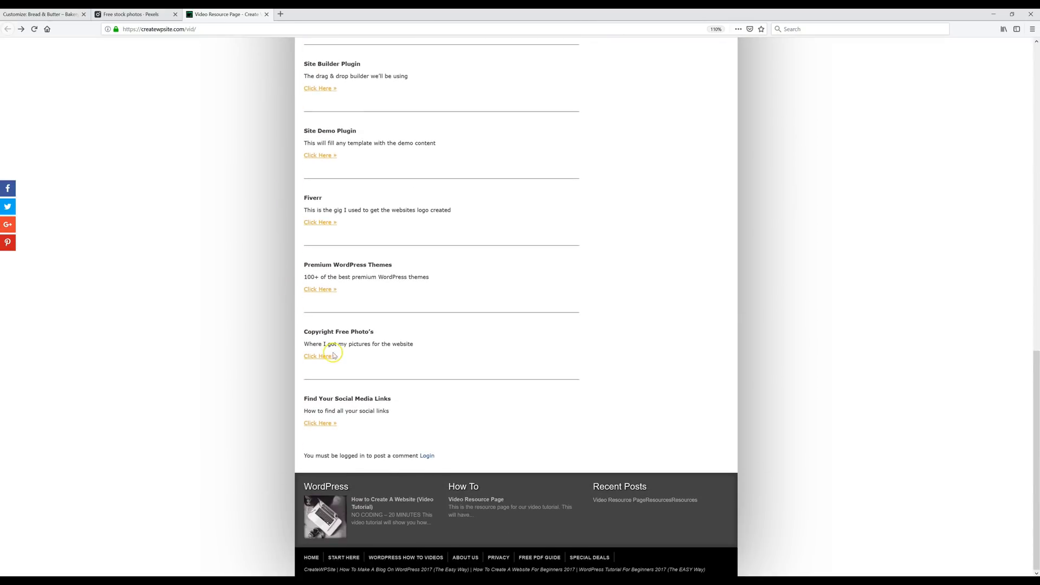
left_click(318, 354)
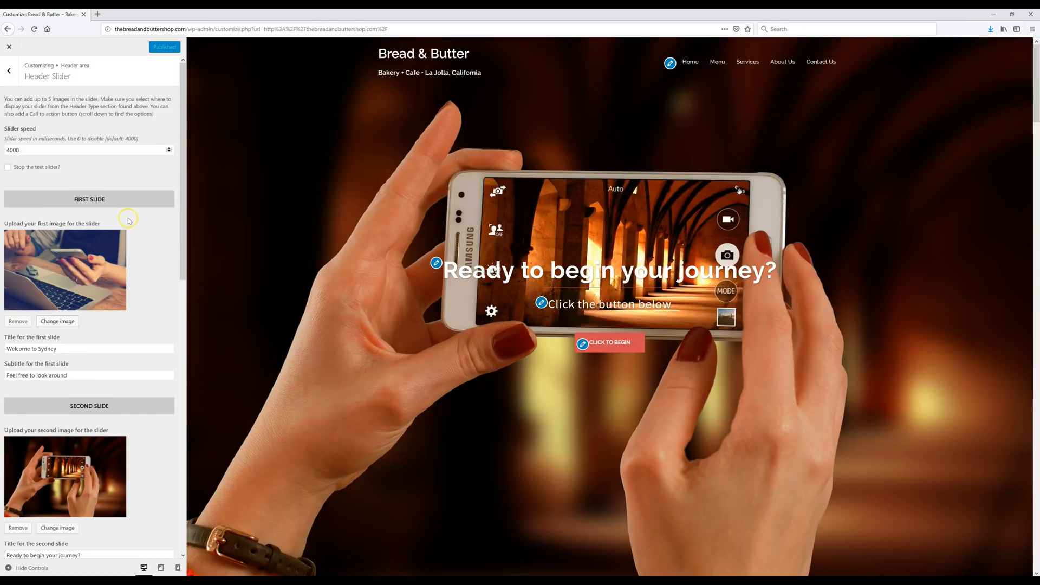
- Replace the first slide's image with the uploaded WP-1 bread photo
left_click(139, 301)
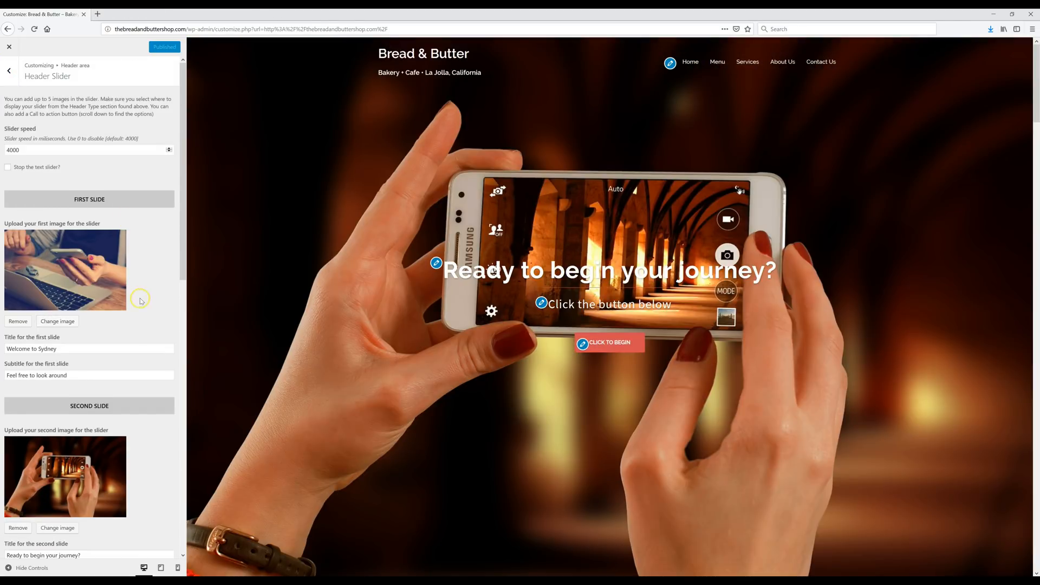
left_click(18, 321)
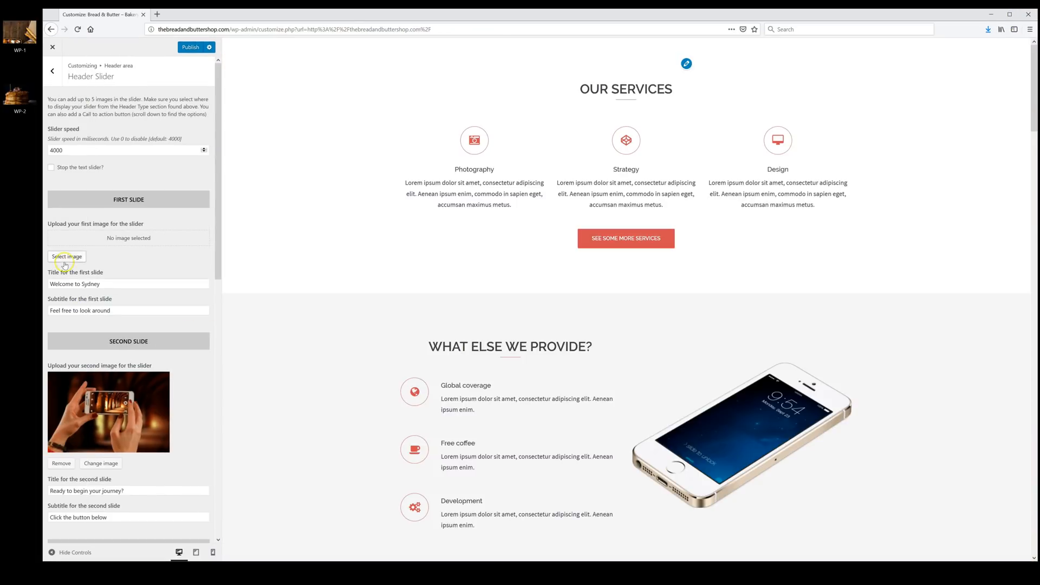
left_click(68, 256)
left_click_drag(19, 32, 420, 248)
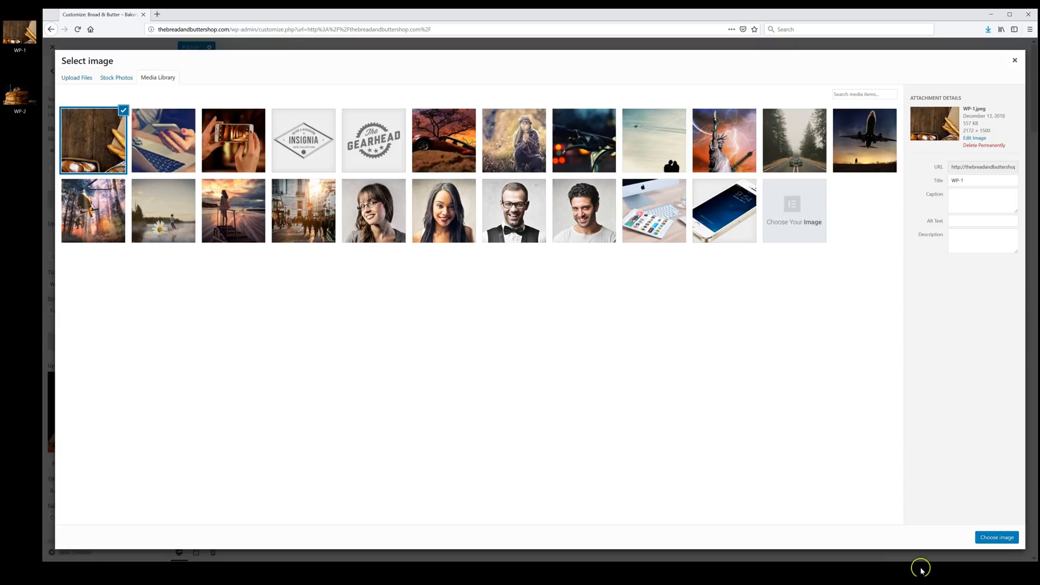
left_click(999, 538)
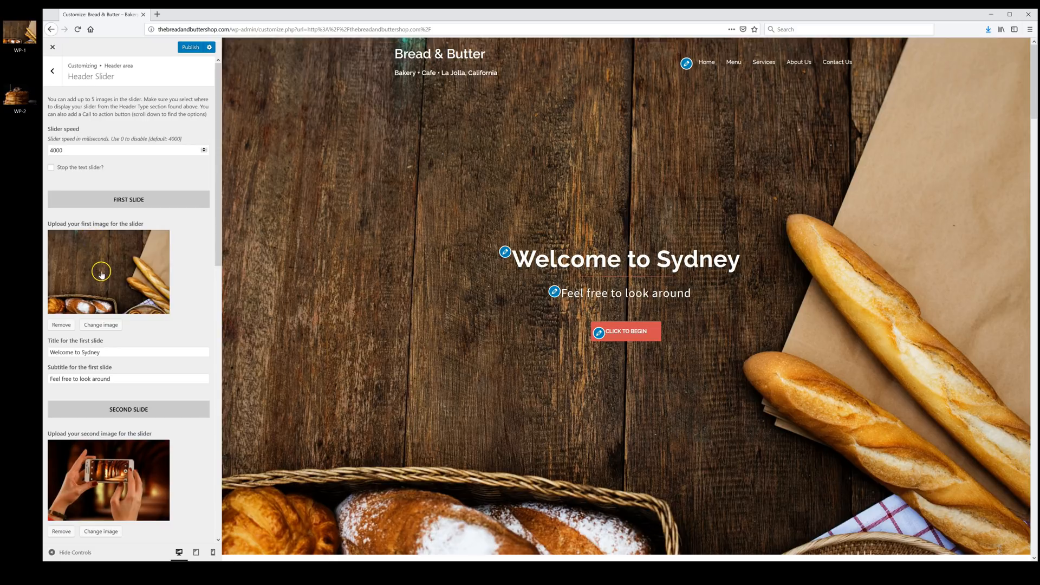
- Replace the second slide's phone image with the uploaded WP-2 pancake photo
scroll(104, 280, "down", 1)
scroll(105, 280, "down", 4)
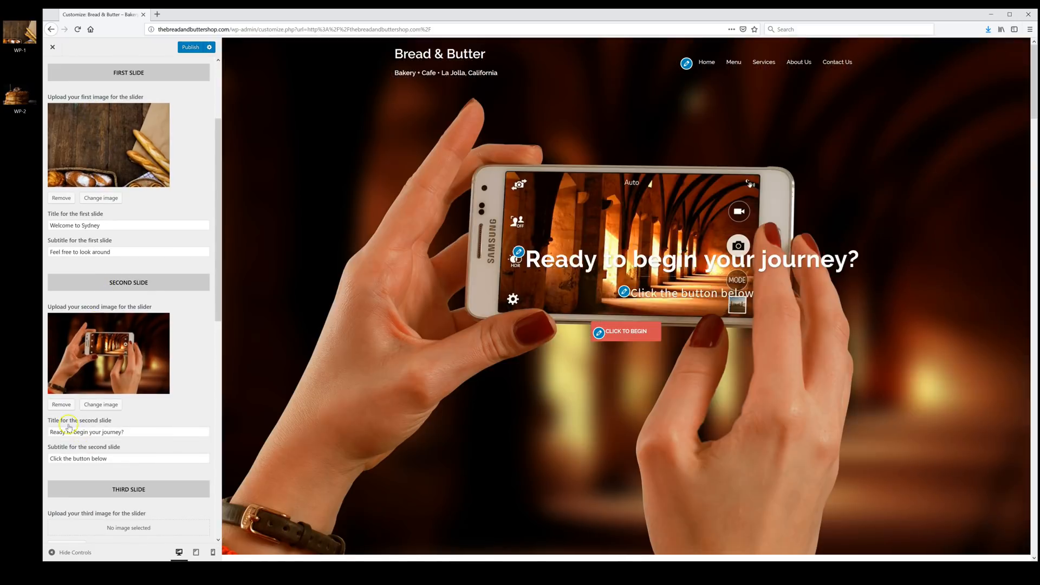
left_click(61, 404)
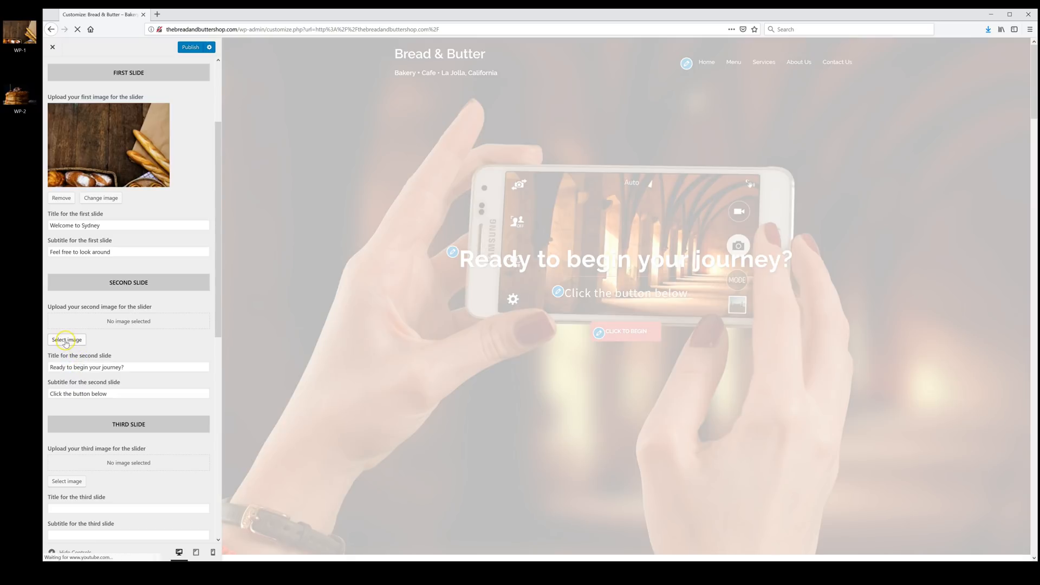
left_click(66, 340)
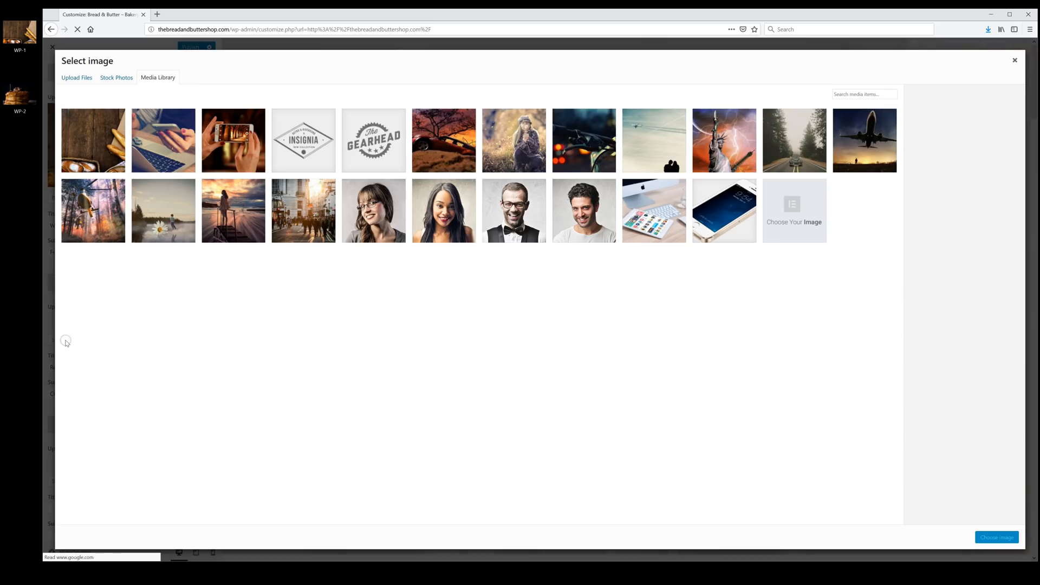
left_click(76, 77)
left_click_drag(20, 96, 288, 218)
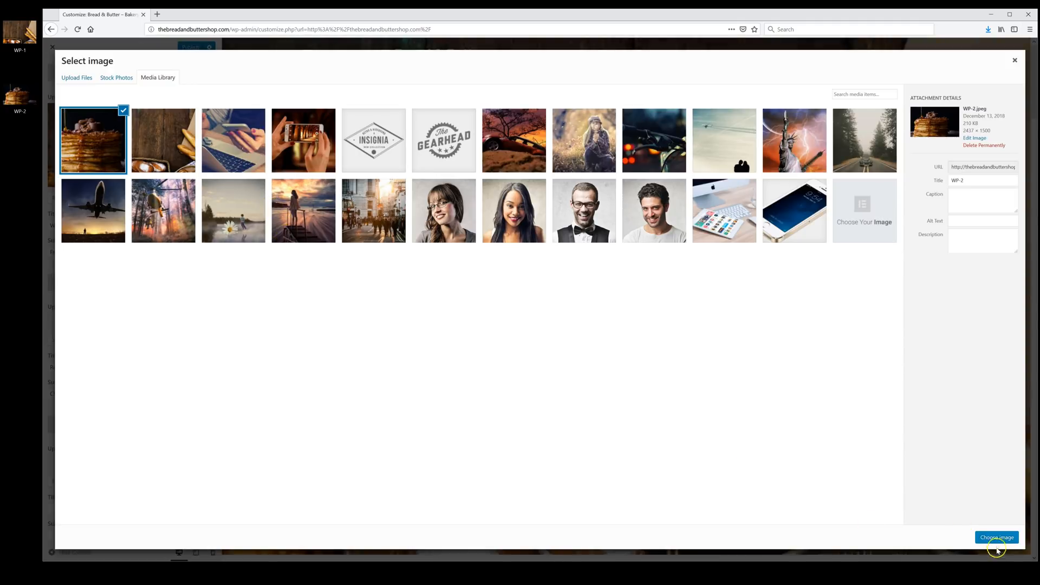
left_click(996, 538)
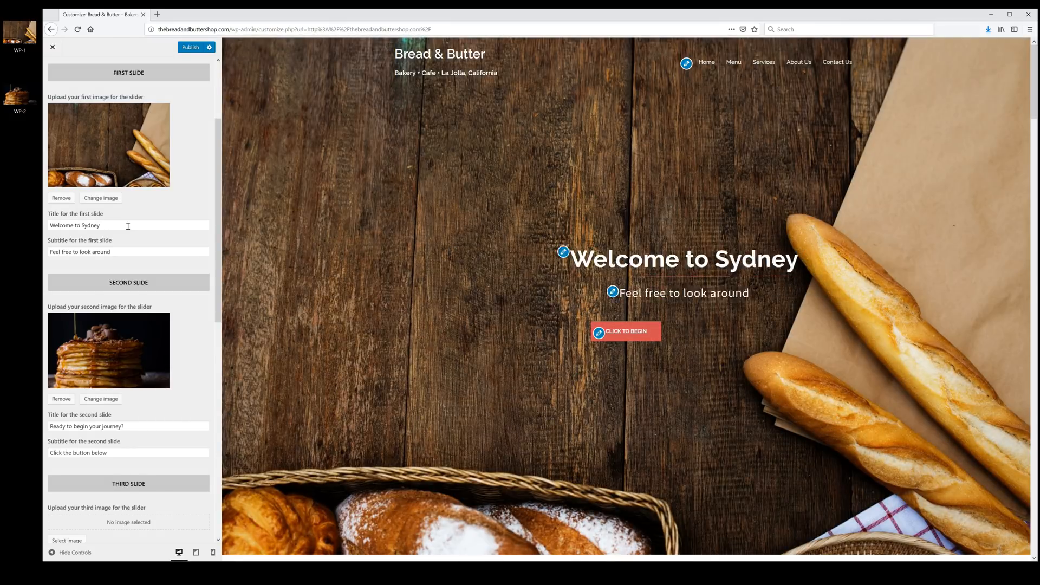
- Set slide one's title to 'Bread & Butter Bakery' and subtitle to 'Come and Visit Us Today'
left_click(125, 225)
triple_click(125, 225)
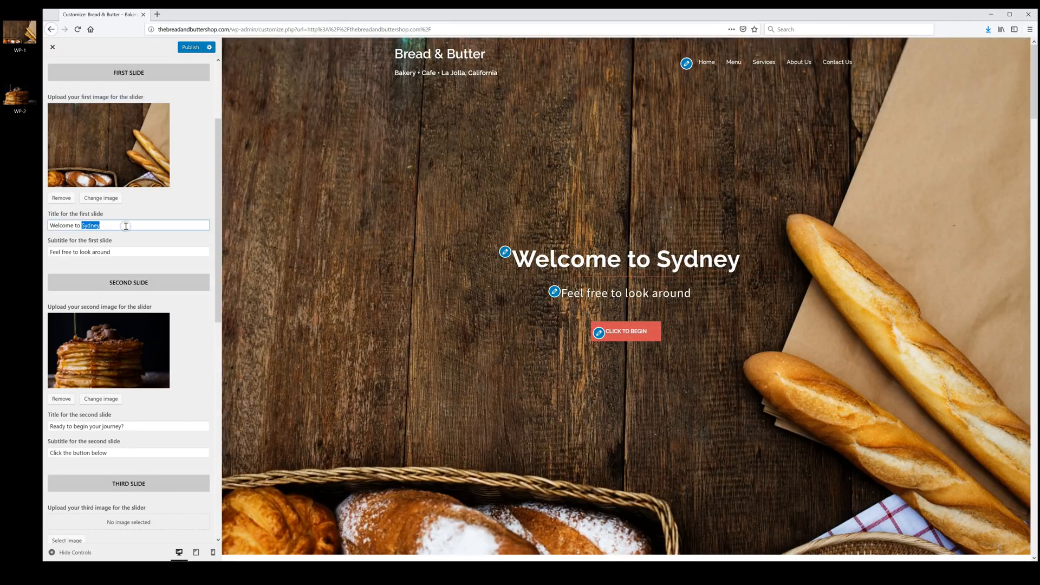
type("Bread & Butter Bakery")
left_click(128, 252)
triple_click(130, 252)
type("Come and Visit Us Today")
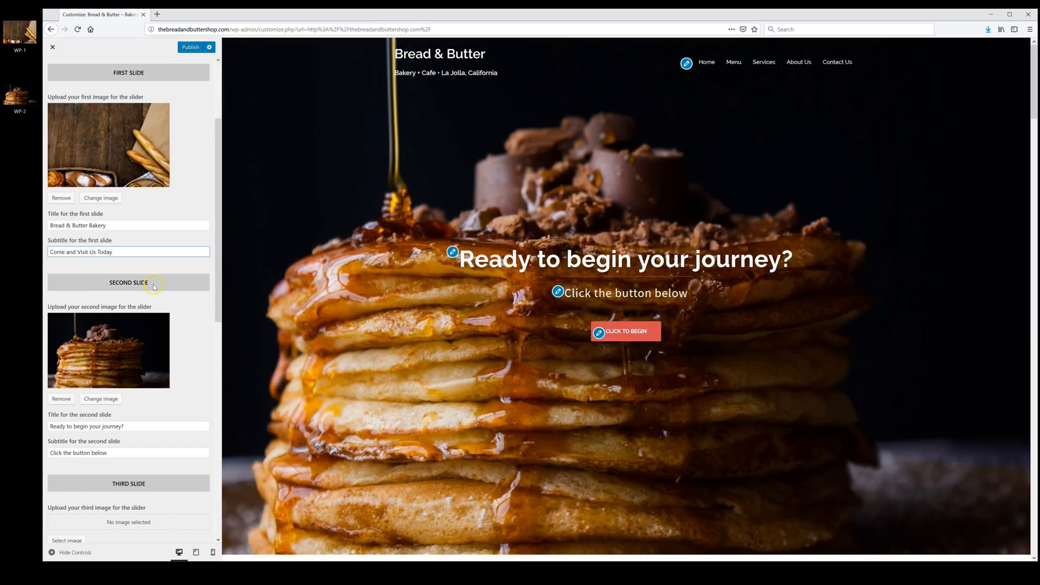
- Set slide two's title to 'Try Our Exclusive Treats' with the bakery's street address as subtitle
scroll(153, 290, "down", 2)
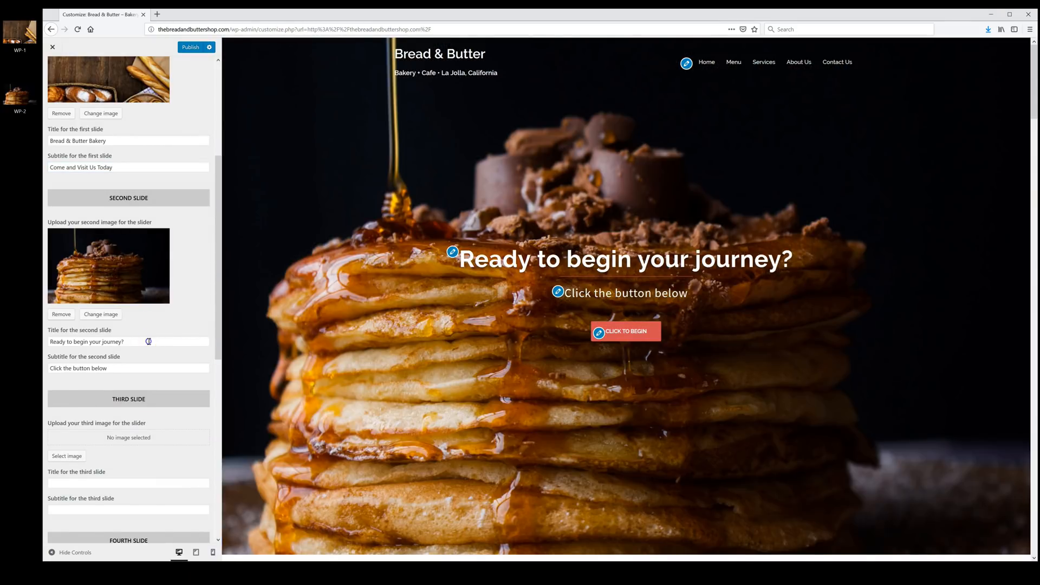
triple_click(149, 341)
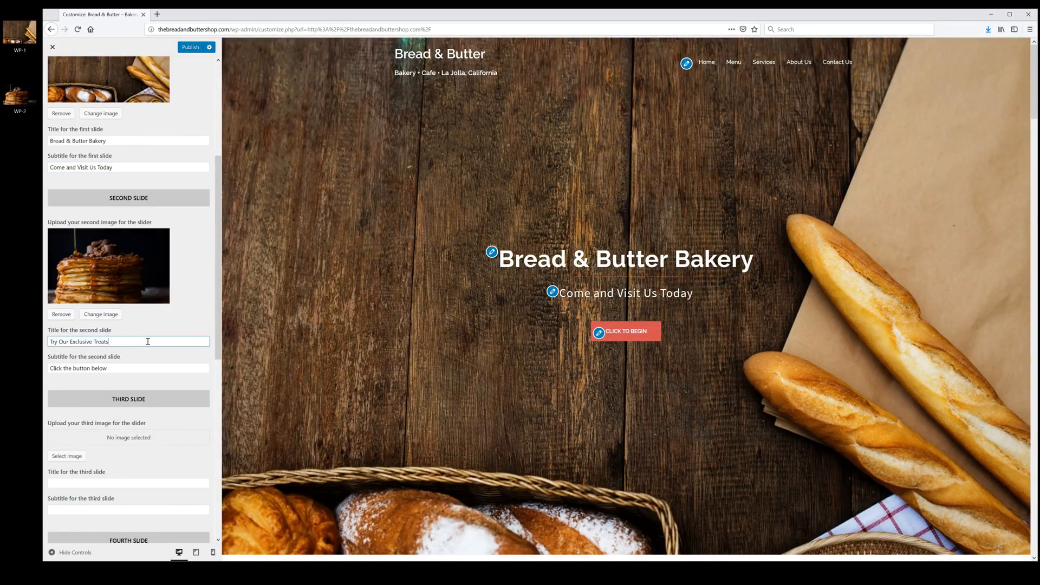
type("Try Our Exclusive Treats")
double_click(141, 372)
triple_click(141, 372)
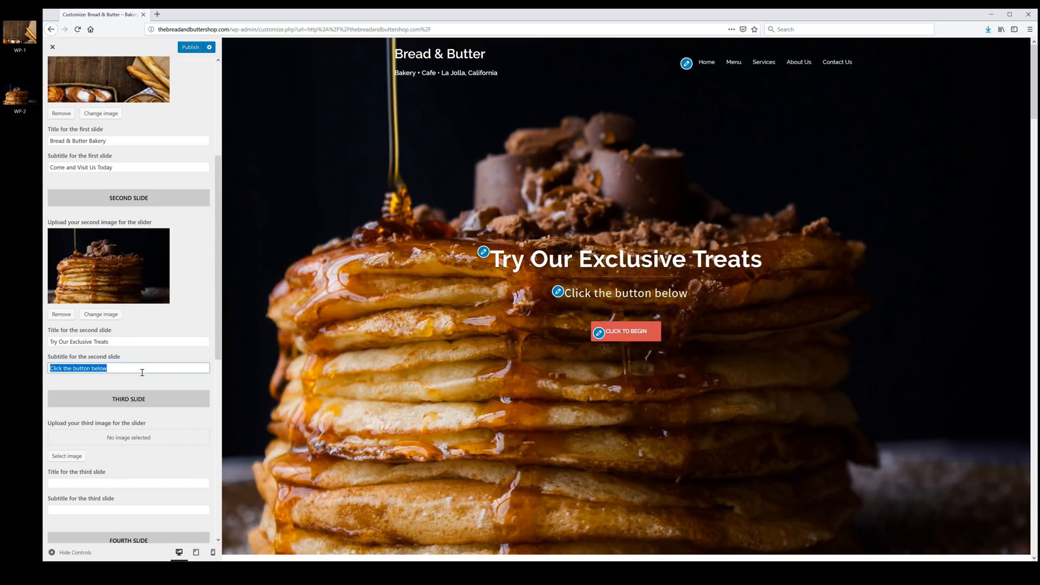
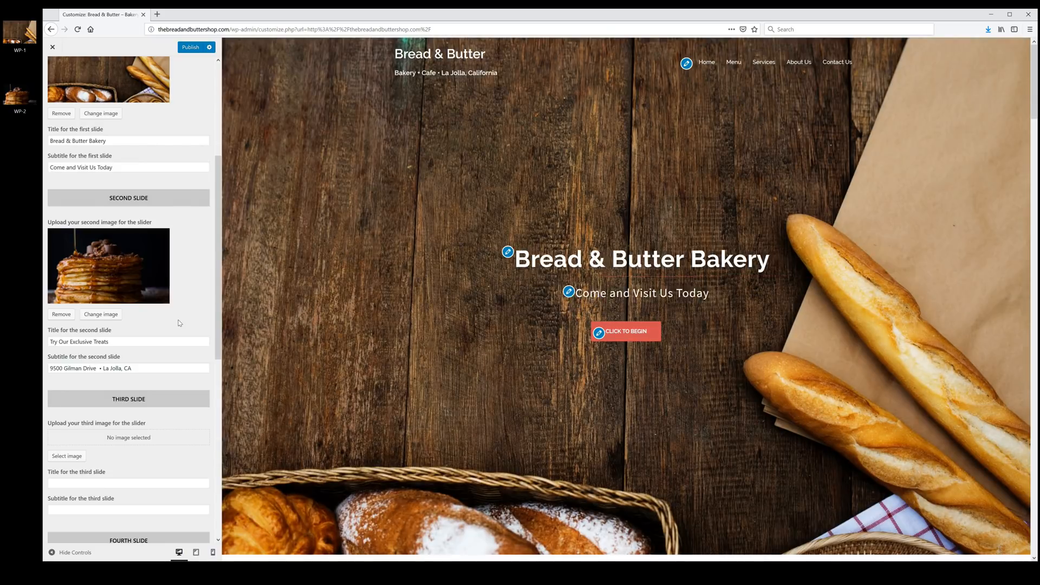
scroll(180, 323, "down", 3)
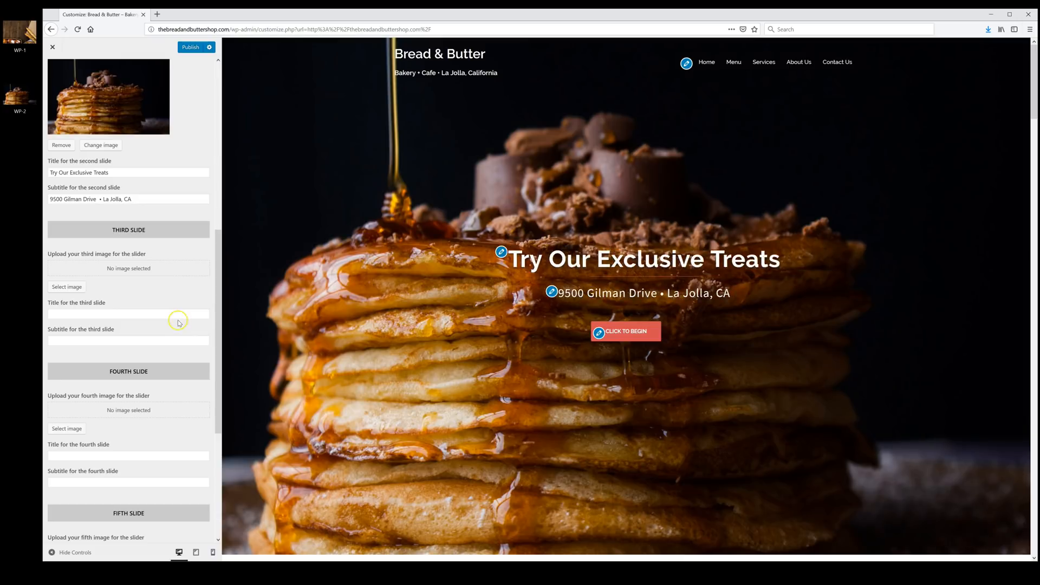
scroll(173, 336, "down", 1)
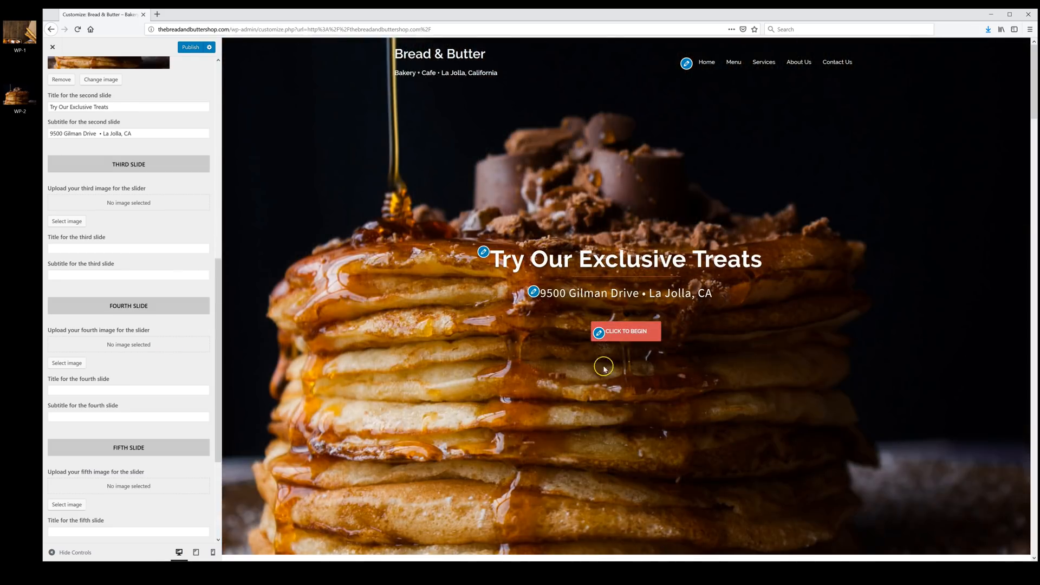
scroll(156, 258, "down", 3)
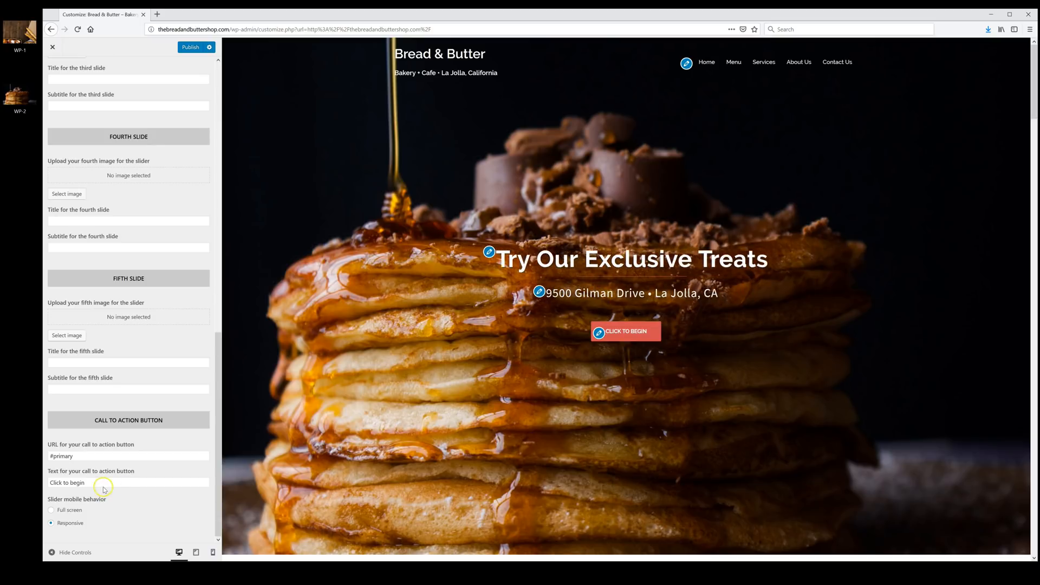
- Change the slider's call-to-action button text to 'View Menu' and publish
double_click(91, 485)
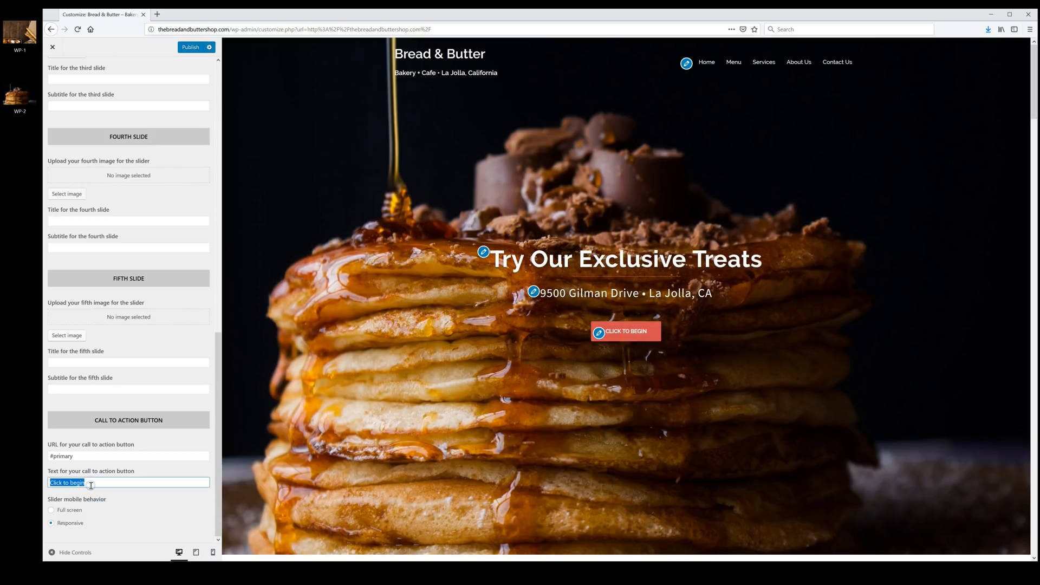
type("View Menu")
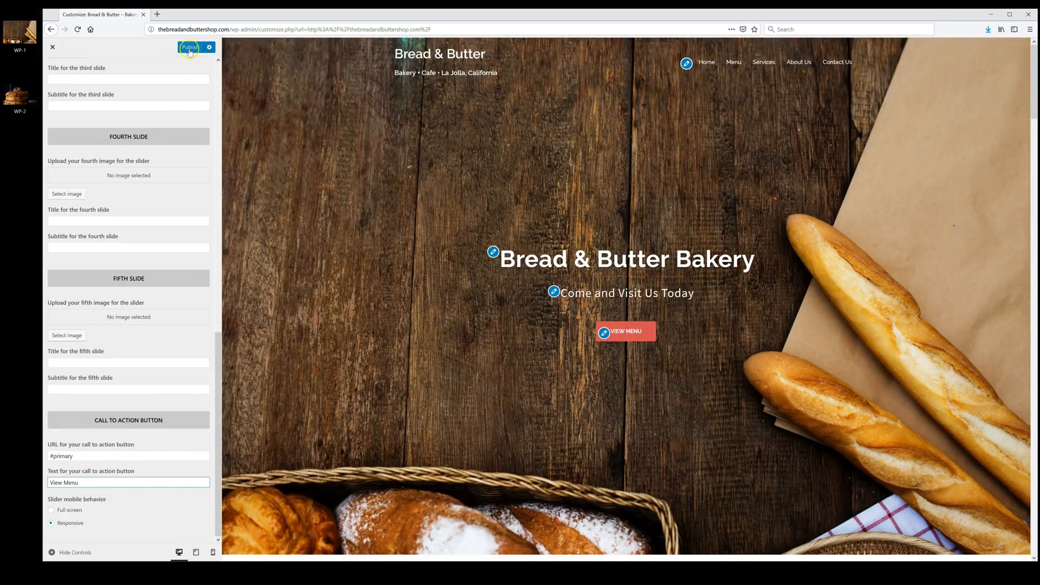
left_click(190, 47)
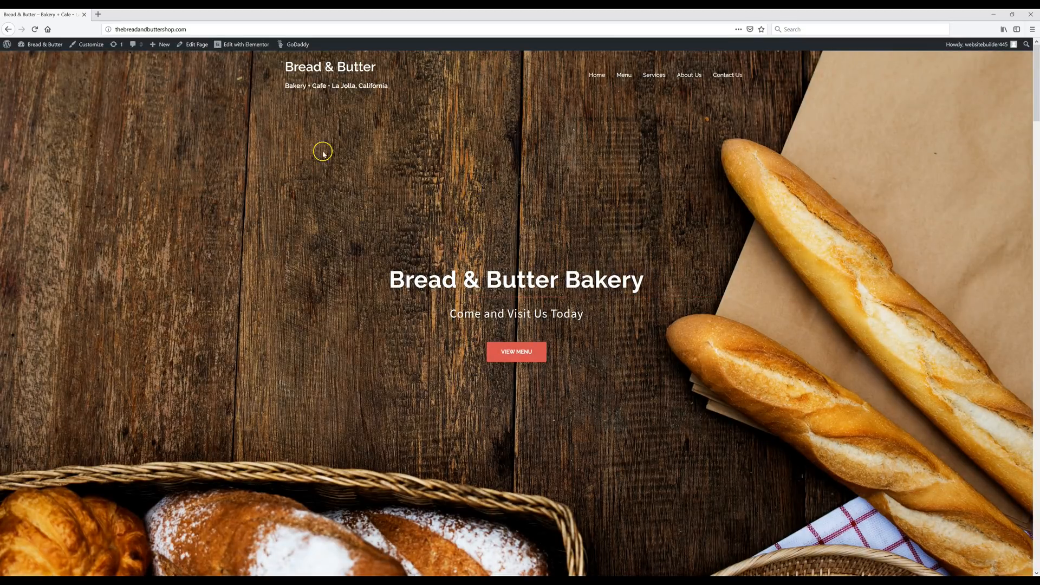
- Set the site's primary colour to #1e73be in the Customizer, publish, and return to the live site
left_click(86, 46)
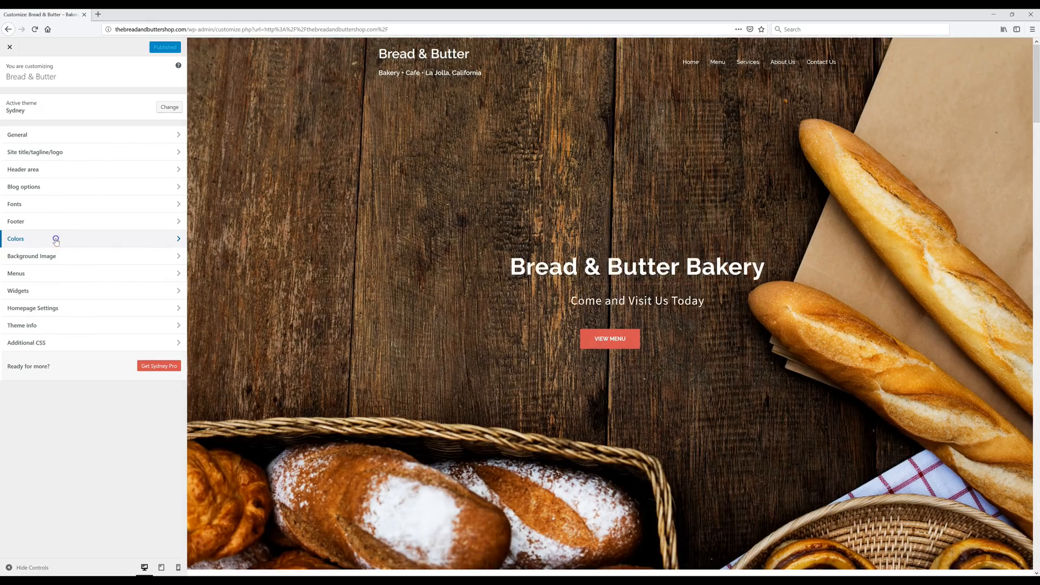
left_click(56, 240)
left_click(58, 109)
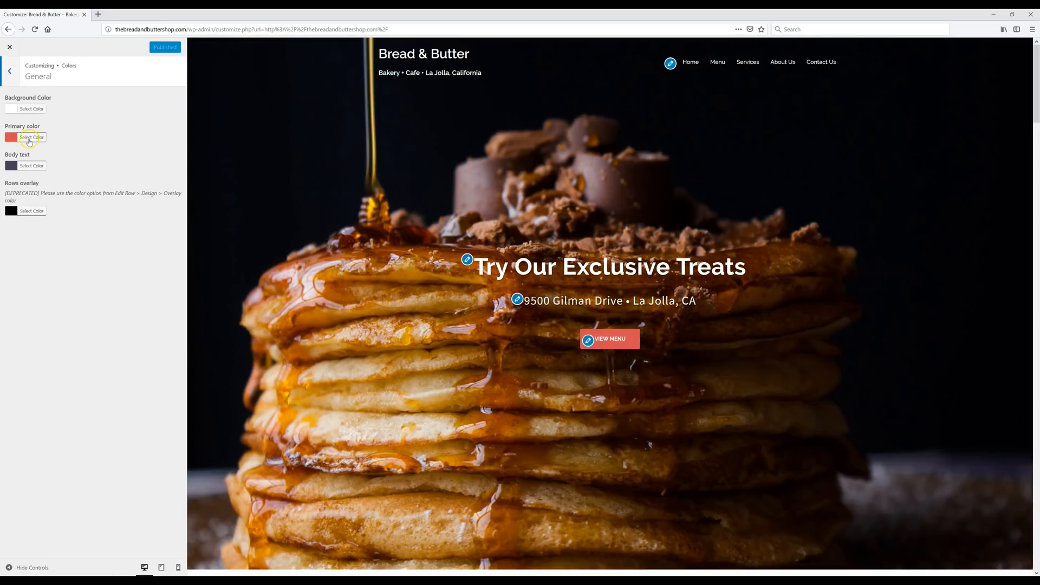
left_click(30, 139)
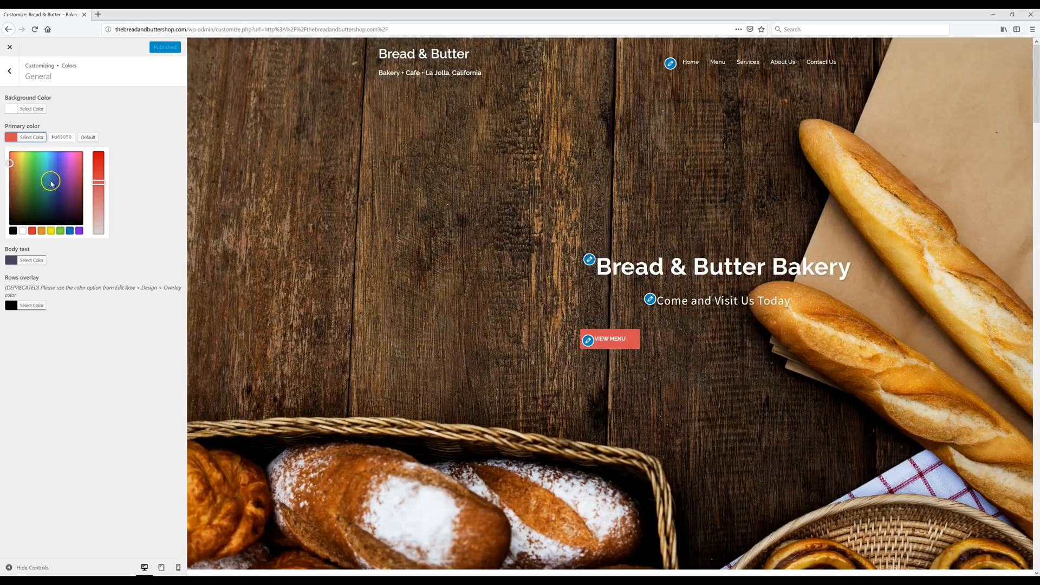
left_click_drag(31, 169, 61, 172)
left_click(38, 169)
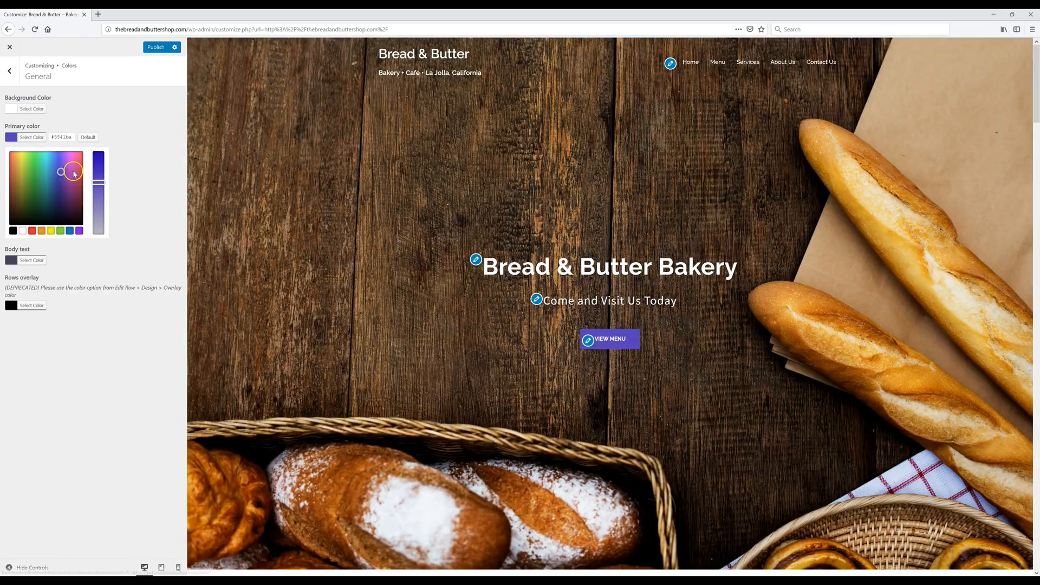
left_click(72, 173)
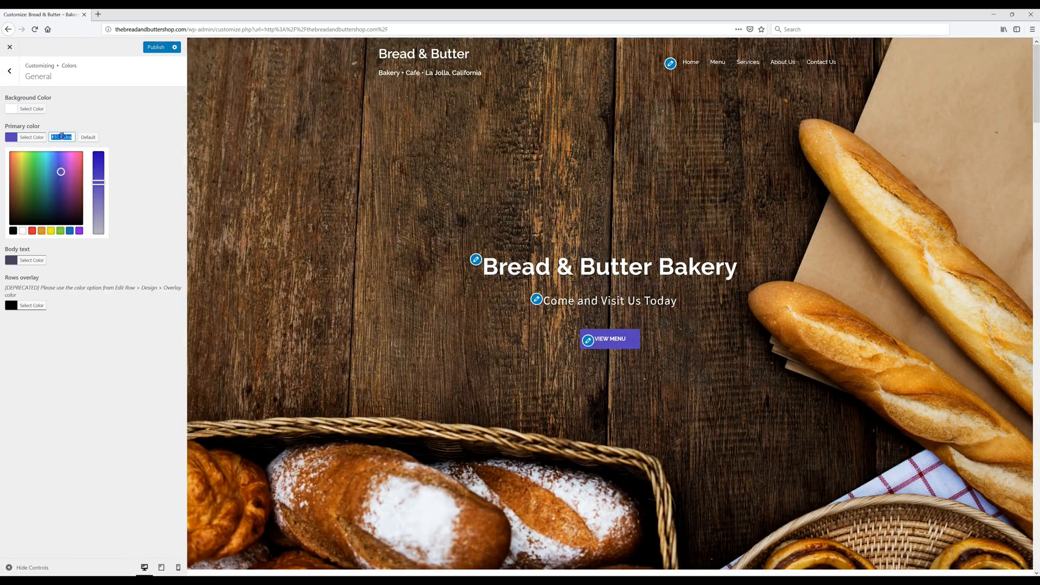
type("#1e73be")
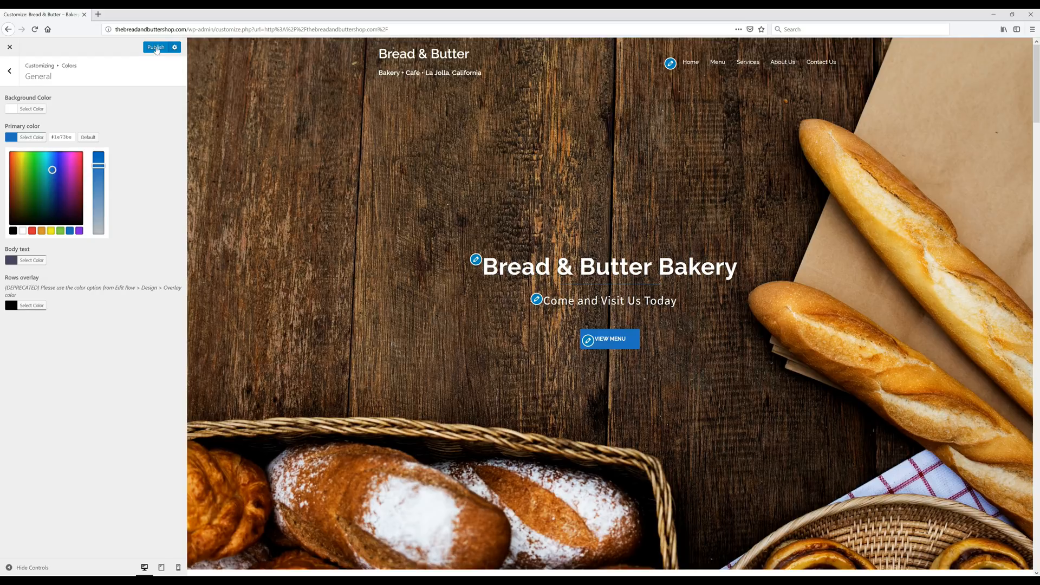
left_click(155, 48)
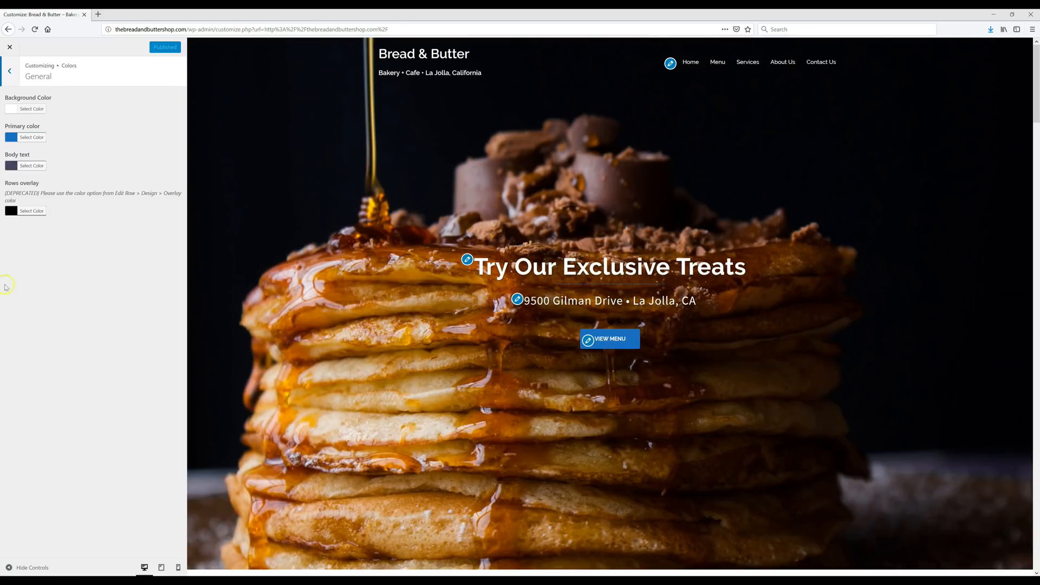
left_click(10, 47)
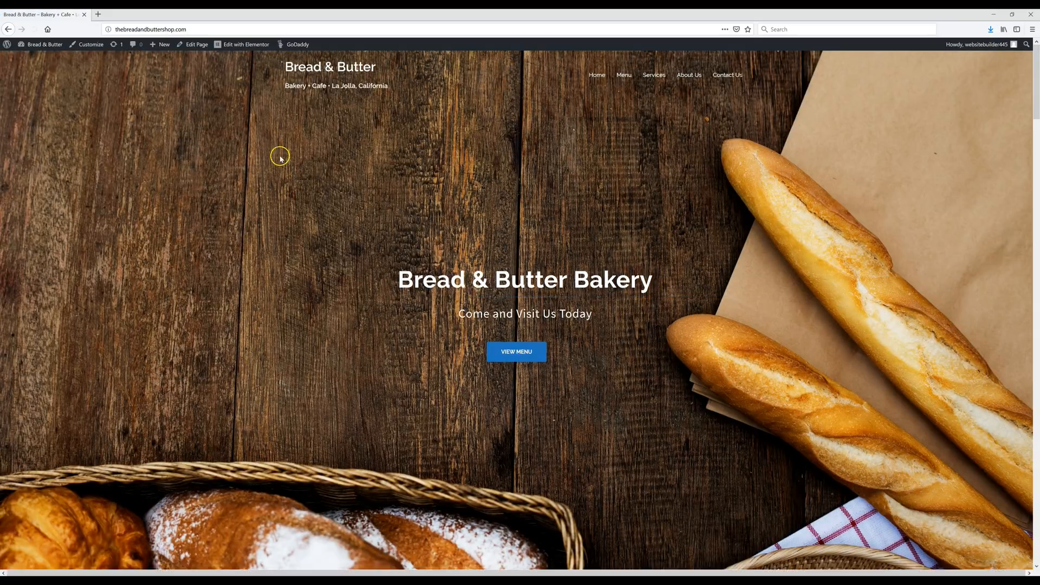
- Open the front page in Elementor with the Our Services section in view
left_click(239, 47)
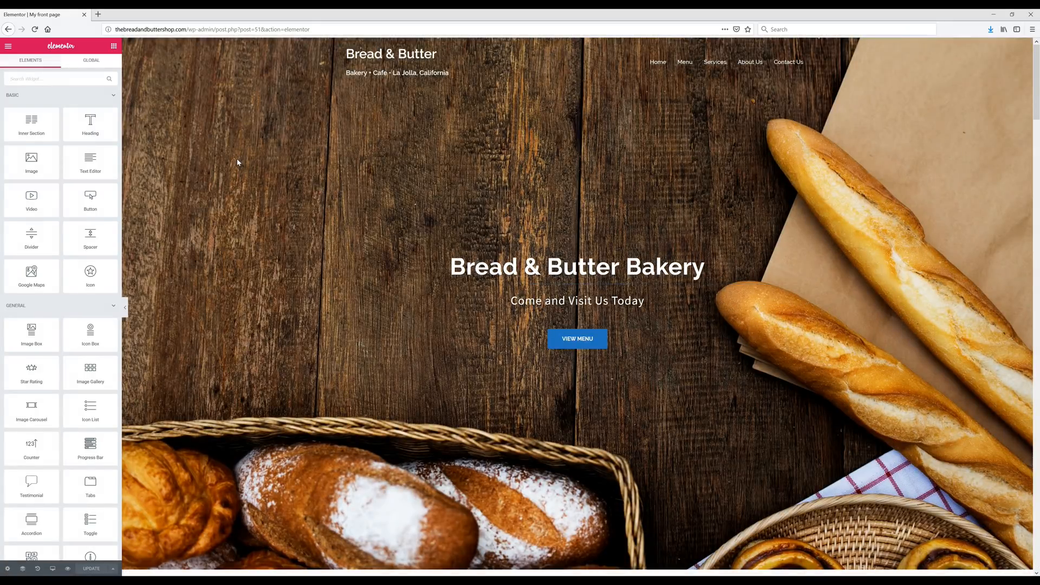
left_click(575, 342)
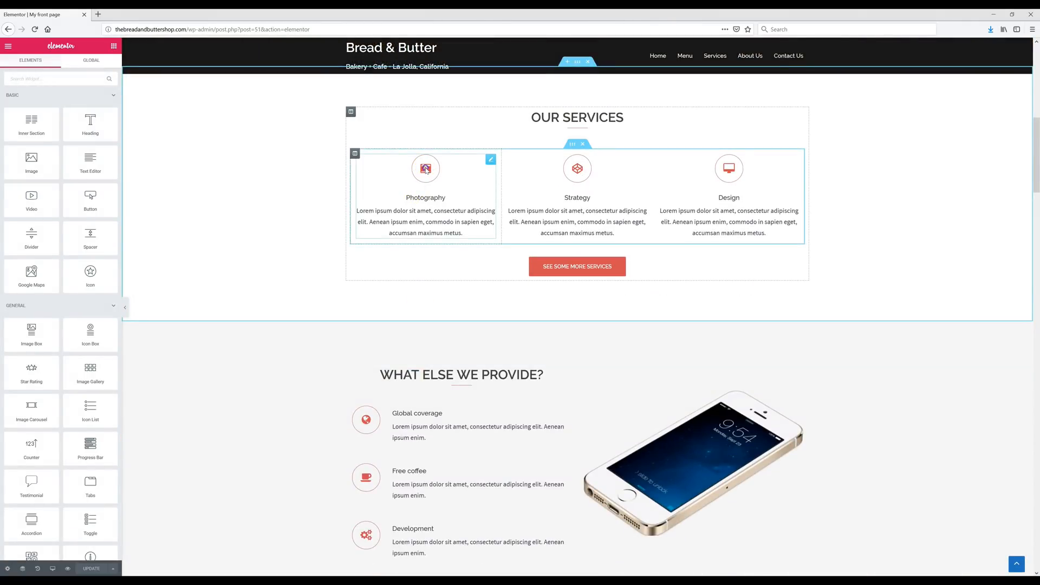
- Change the Photography icon box's primary colour to orange #f39237 and save the update
left_click(426, 170)
left_click(61, 202)
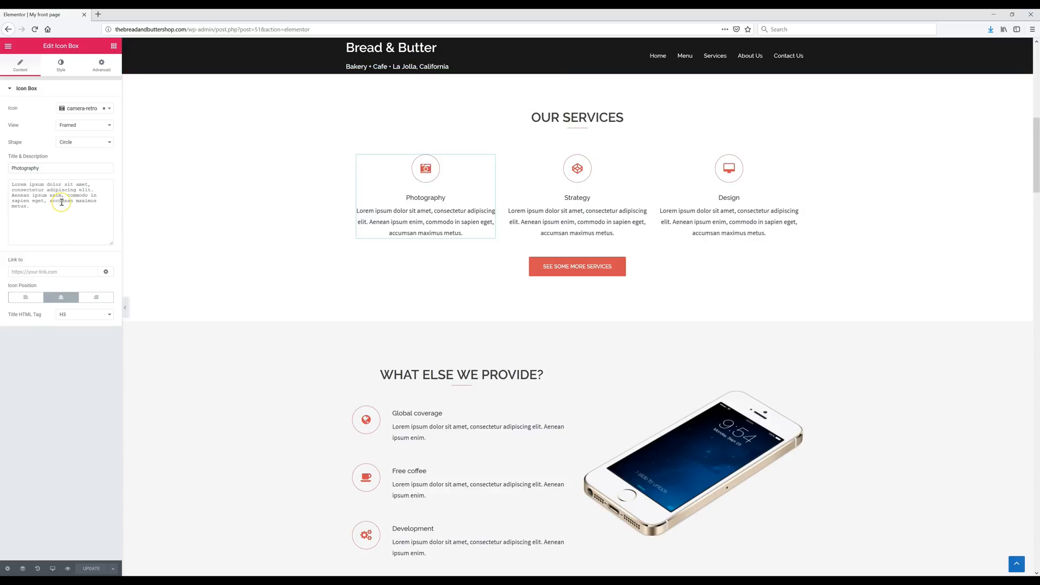
left_click(62, 66)
left_click(104, 126)
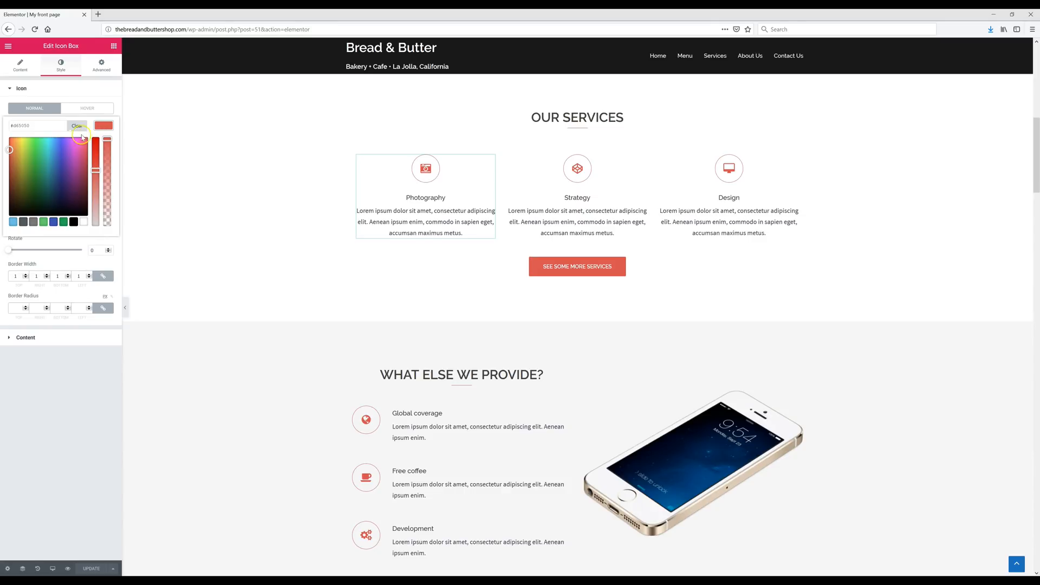
triple_click(46, 123)
type("#f39237")
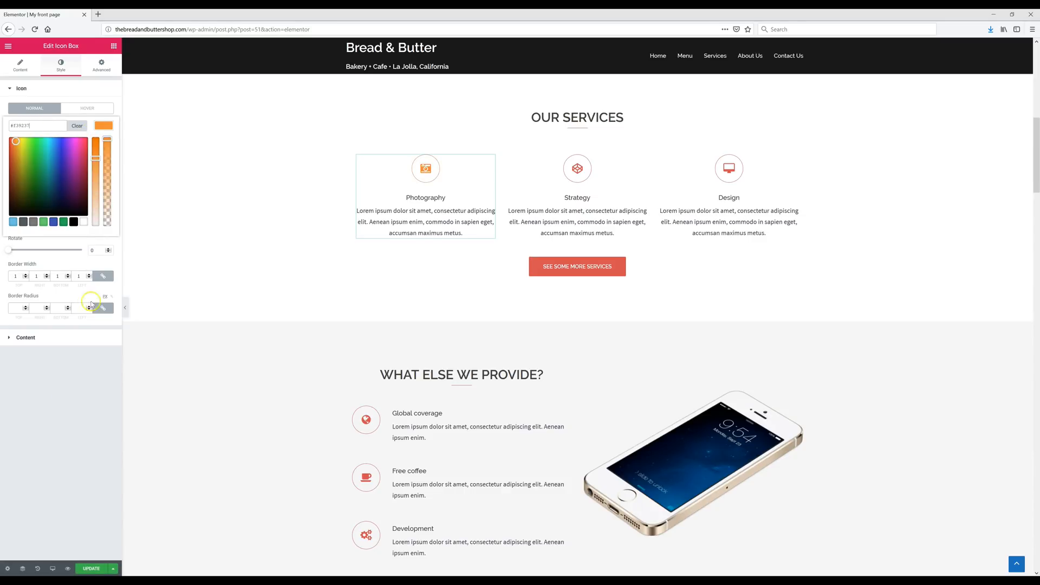
left_click(92, 569)
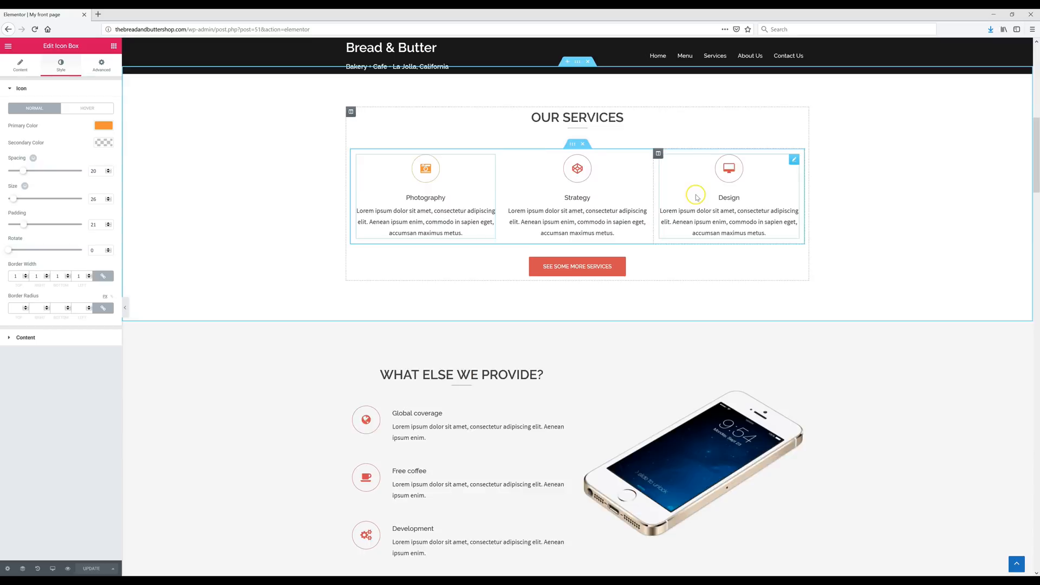
scroll(208, 258, "up", 1)
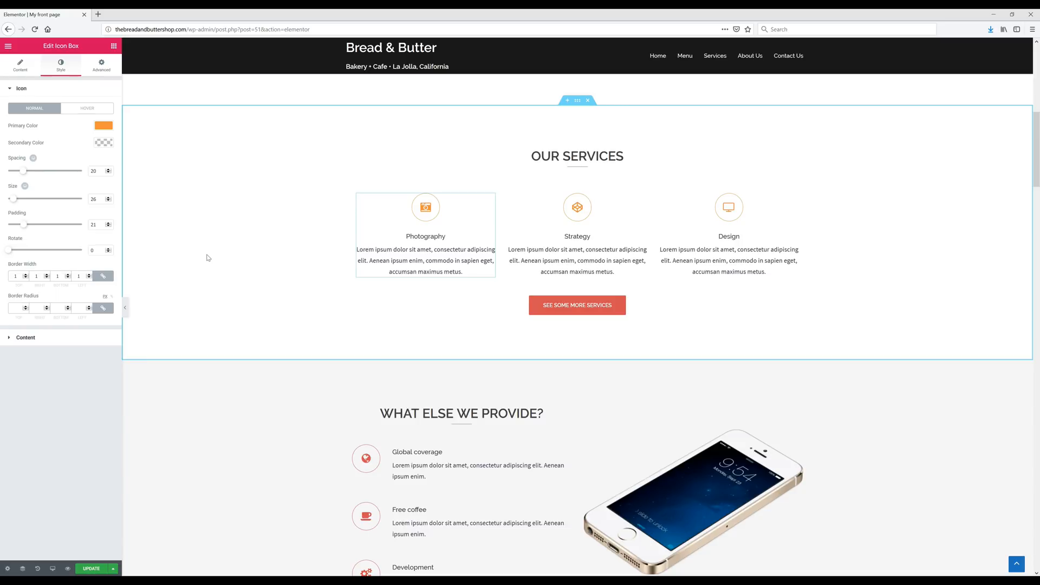
- Give the first service box a phone icon with the Stacked filled-circle view
left_click(203, 249)
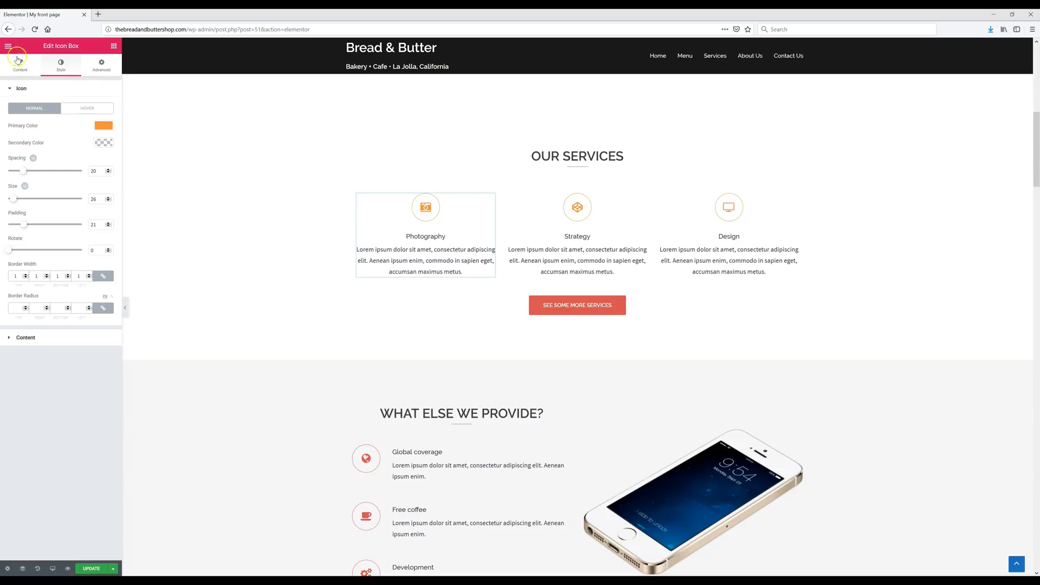
left_click(23, 67)
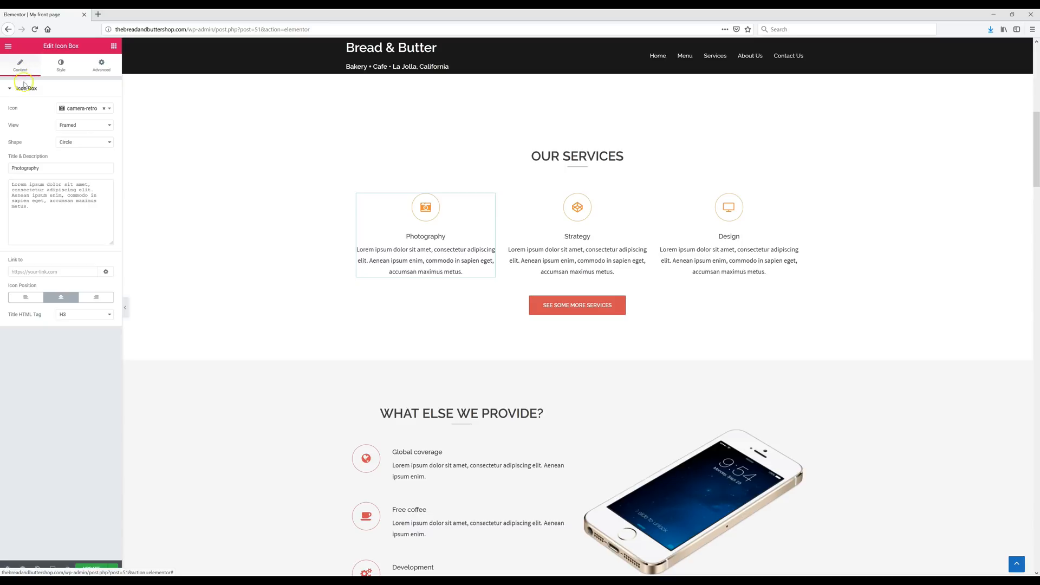
left_click(90, 111)
scroll(95, 162, "down", 4)
scroll(96, 168, "down", 3)
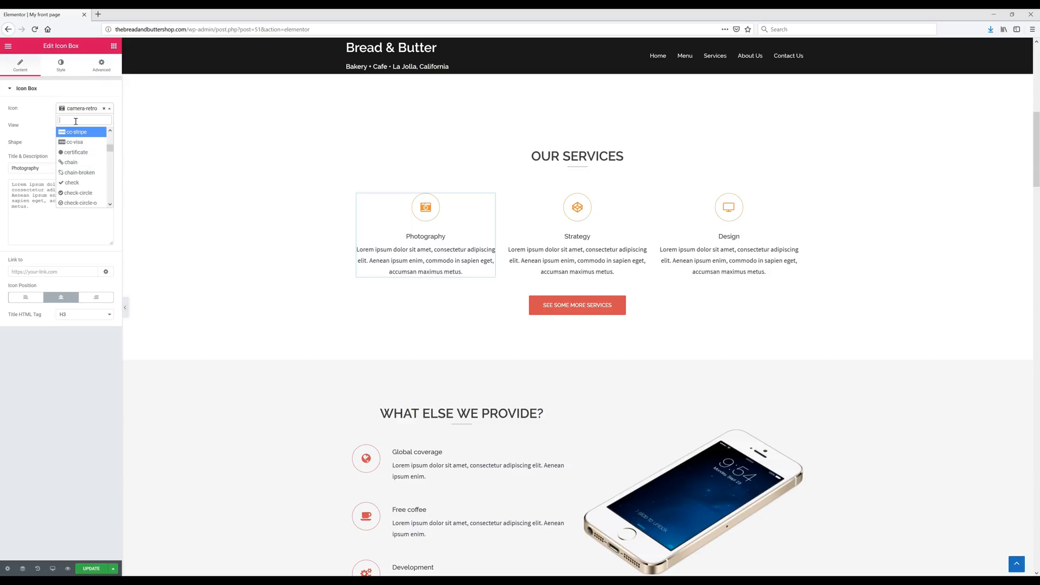
type("phone")
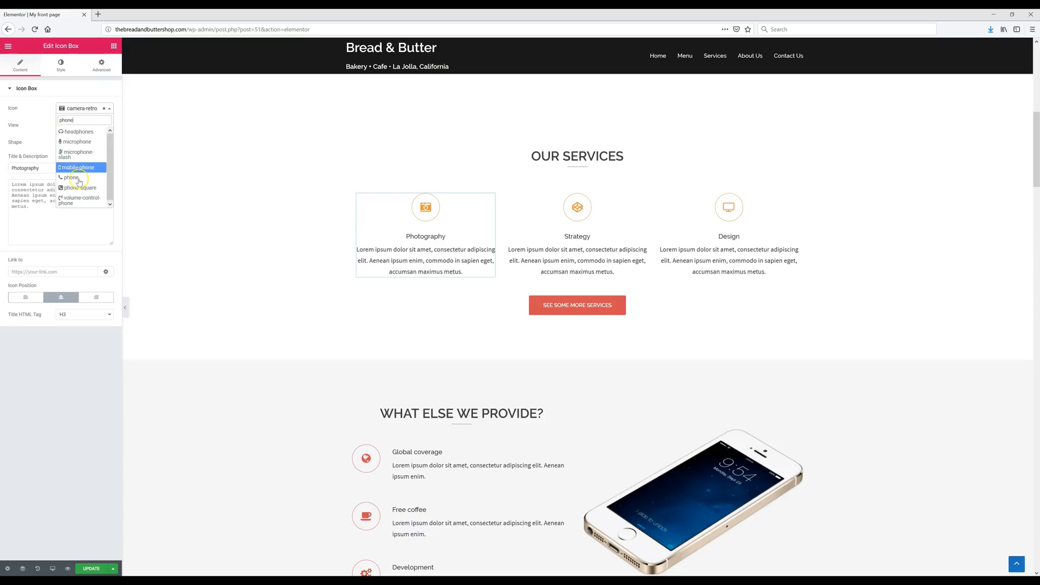
left_click(79, 178)
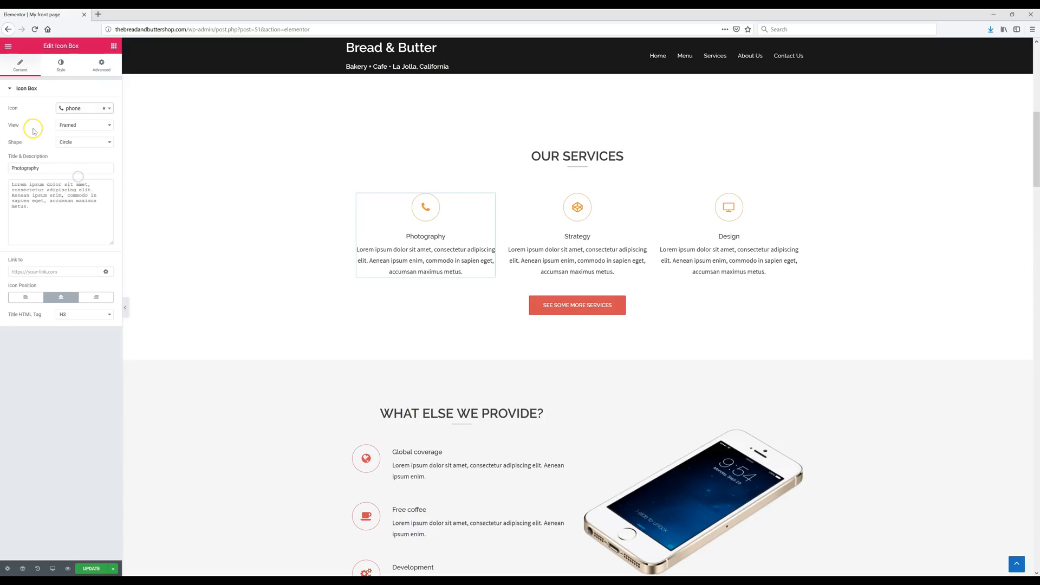
left_click(70, 130)
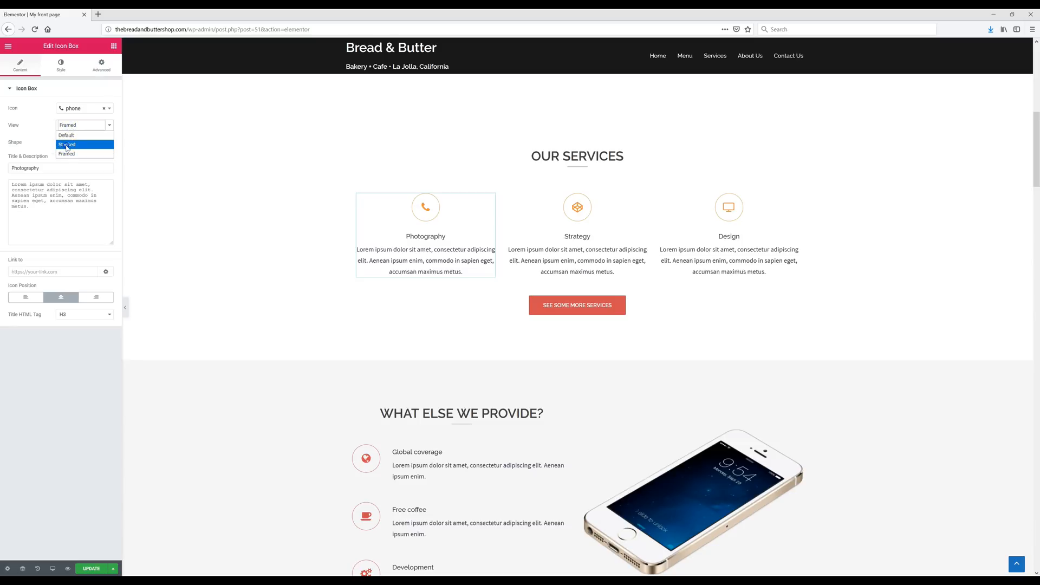
left_click(67, 145)
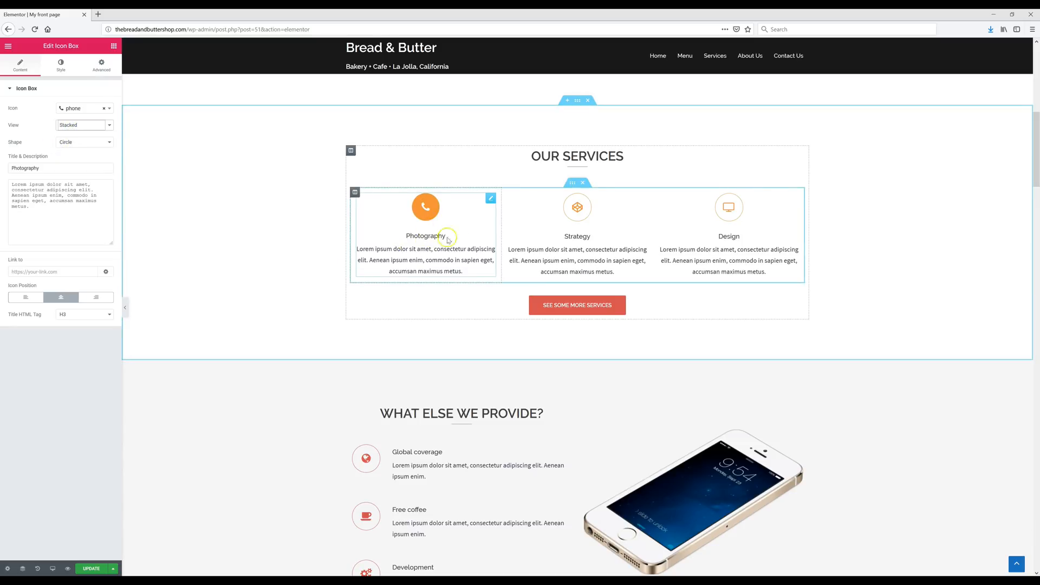
- Retitle the box 'Place Order For Pickup' and replace its description with the phone-order text
double_click(48, 168)
type("Place Order For Pickup")
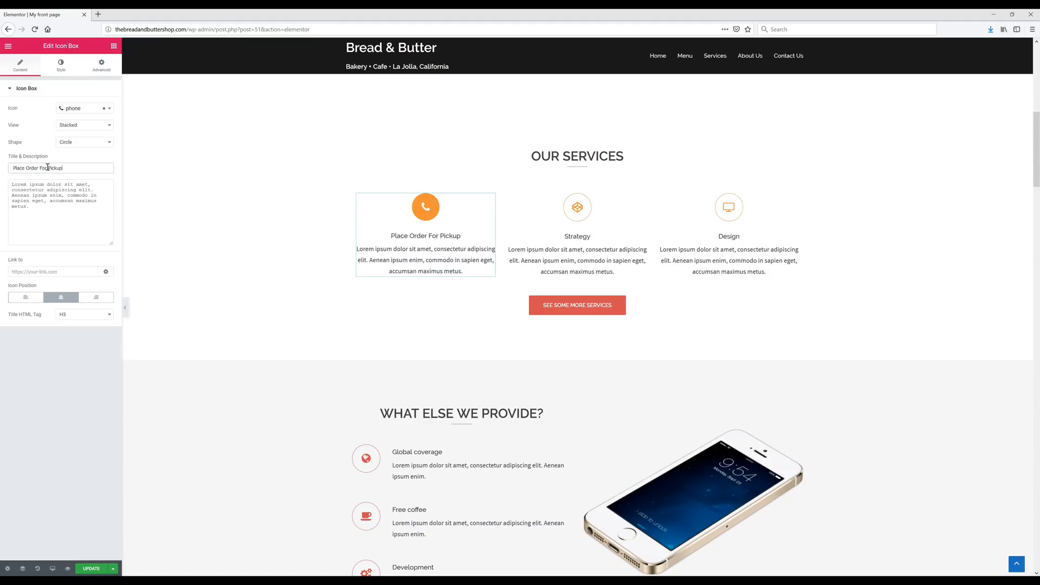
triple_click(58, 208)
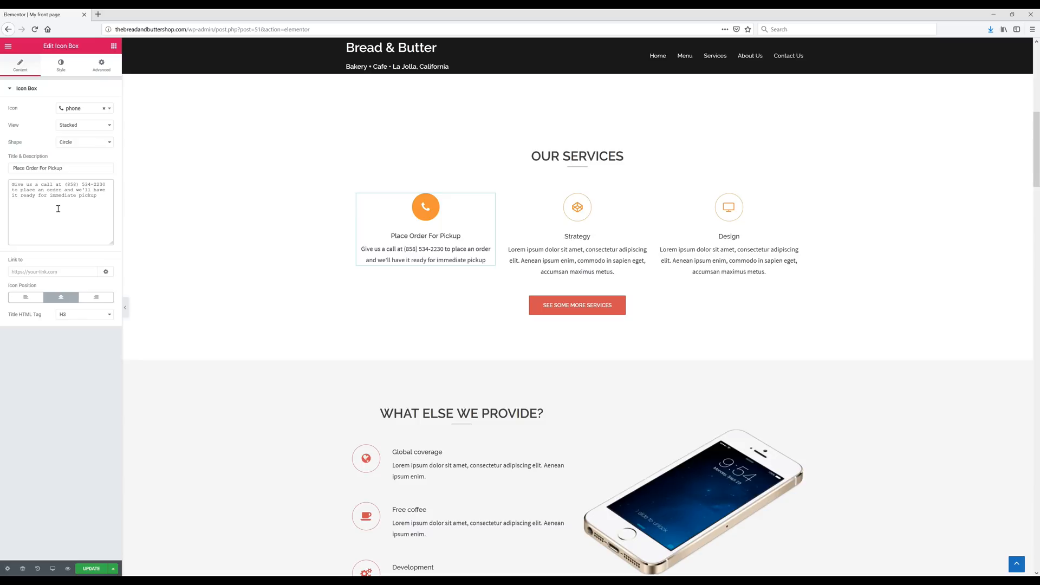
left_click(77, 259)
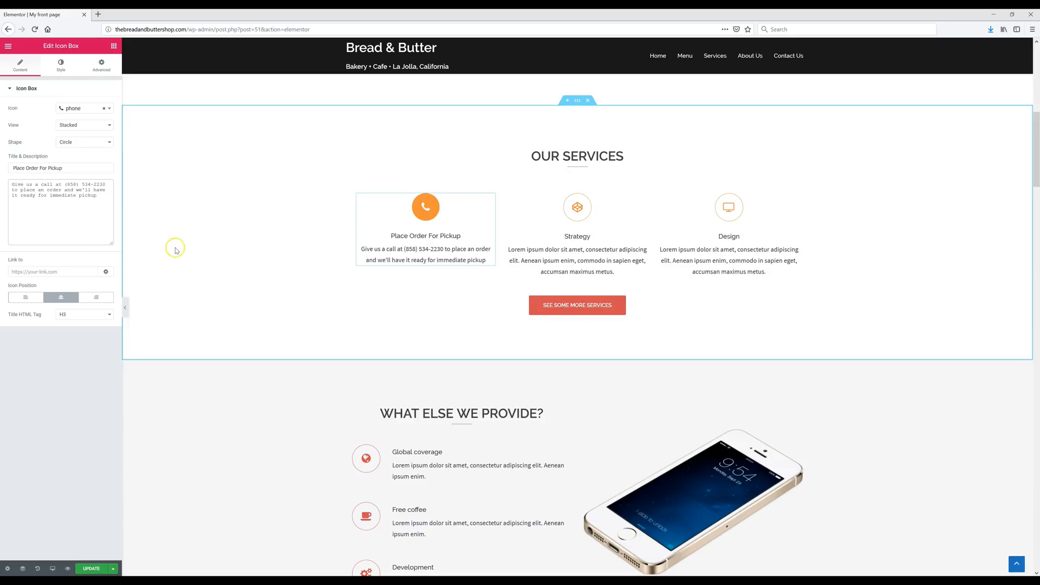
left_click(66, 272)
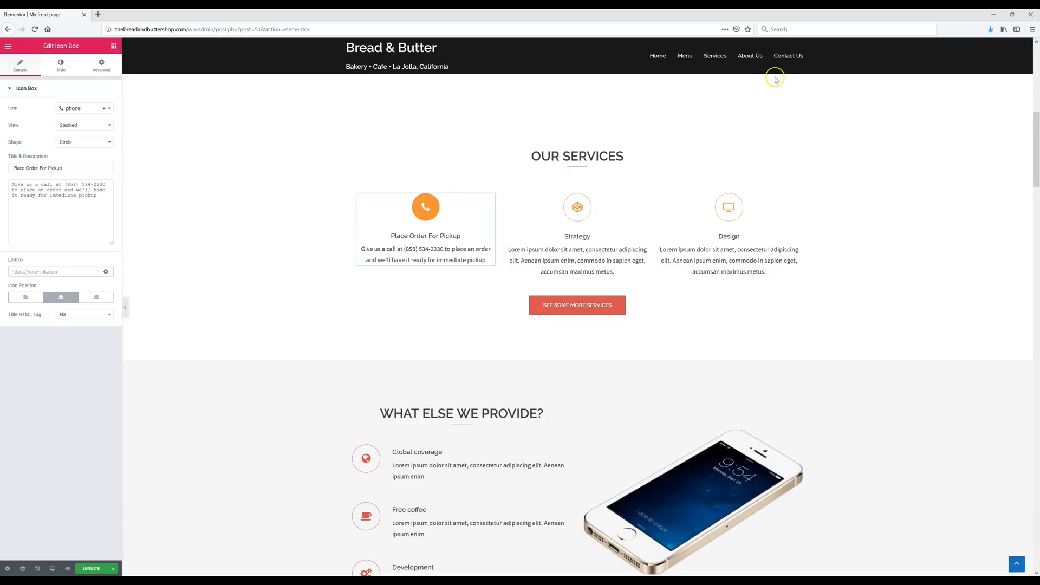
- Open the Contact Us page in a new tab and copy its URL
right_click(781, 58)
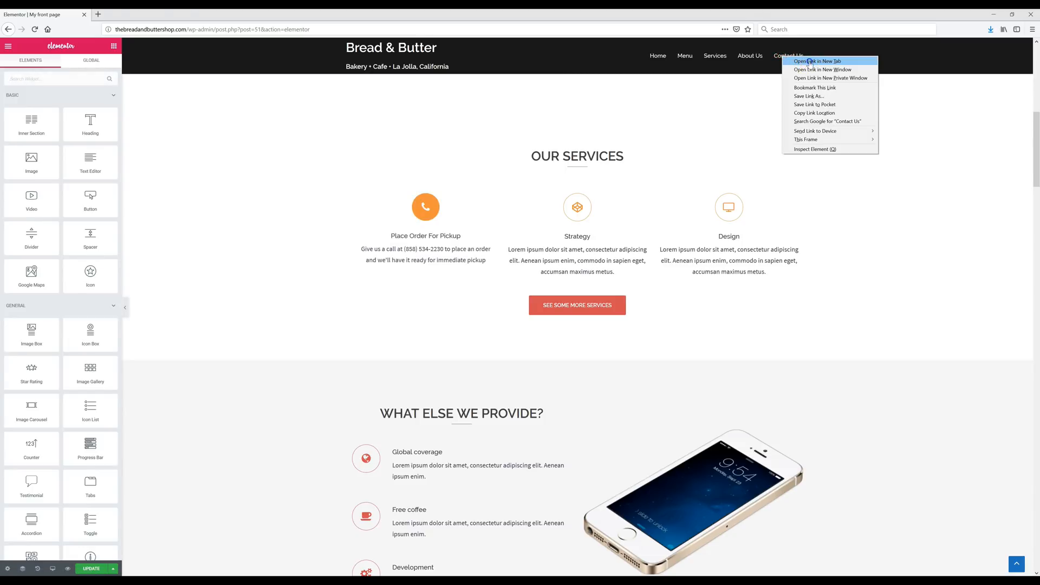
left_click(809, 61)
left_click(152, 15)
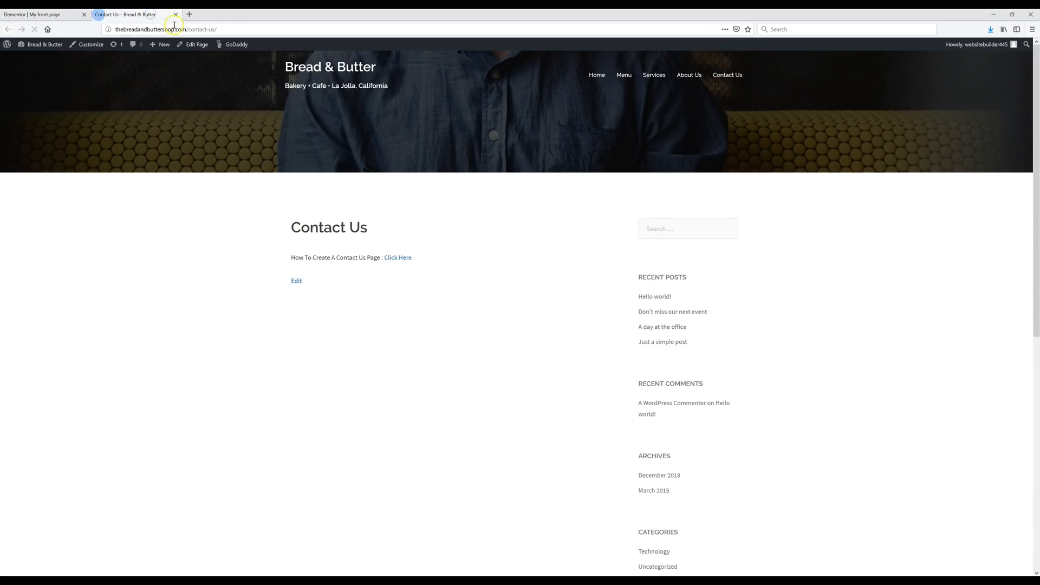
left_click(182, 30)
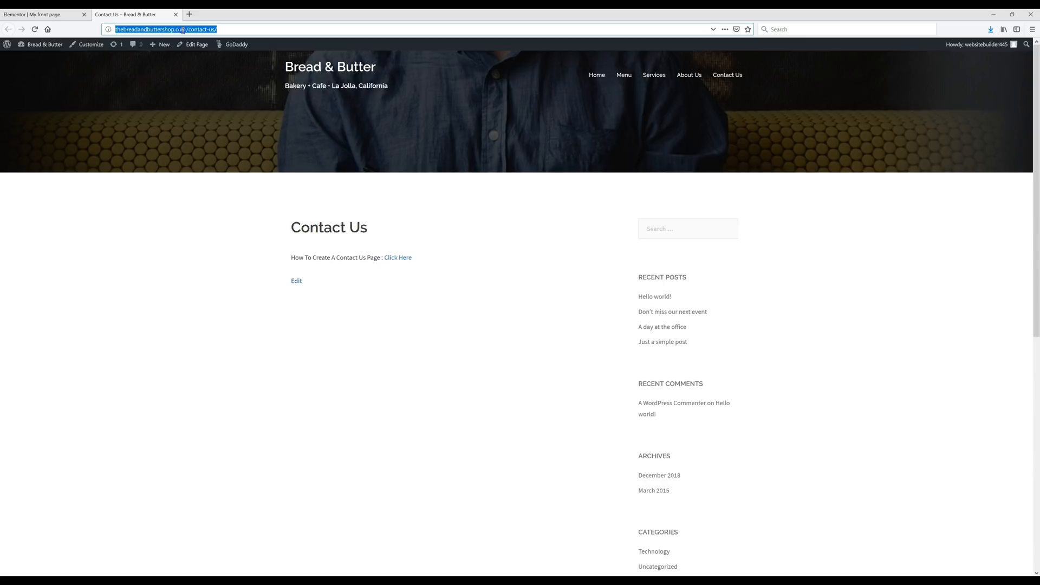
right_click(182, 30)
left_click(200, 54)
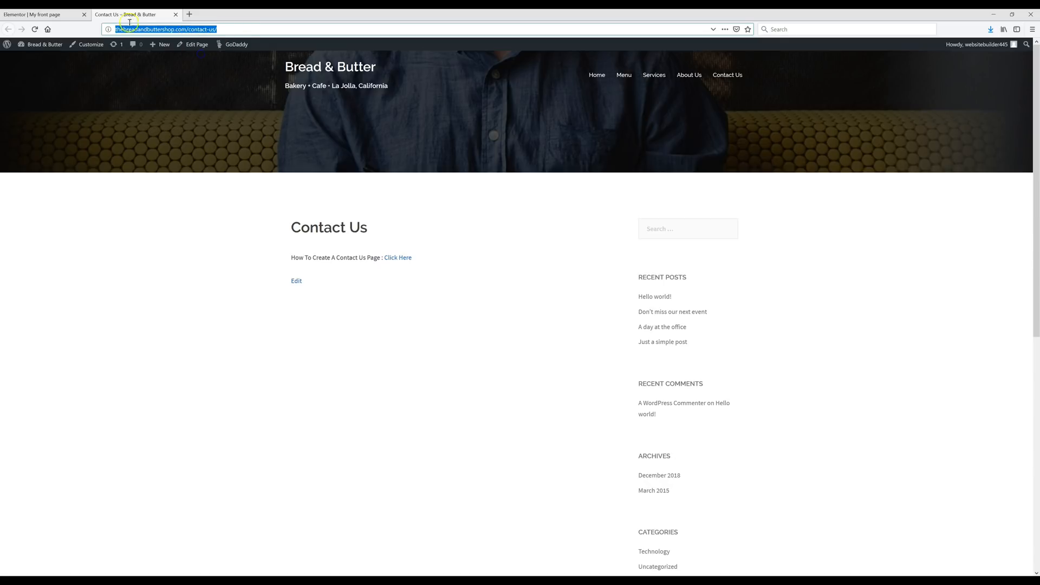
- Paste the contact-us URL into the Place Order For Pickup box's Link field
left_click(51, 16)
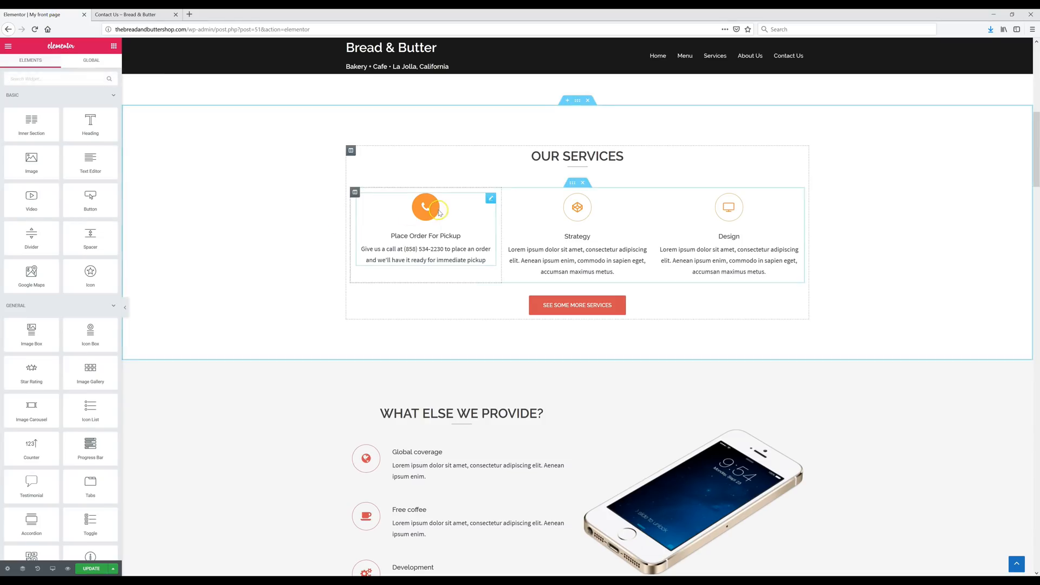
left_click(426, 210)
left_click(70, 272)
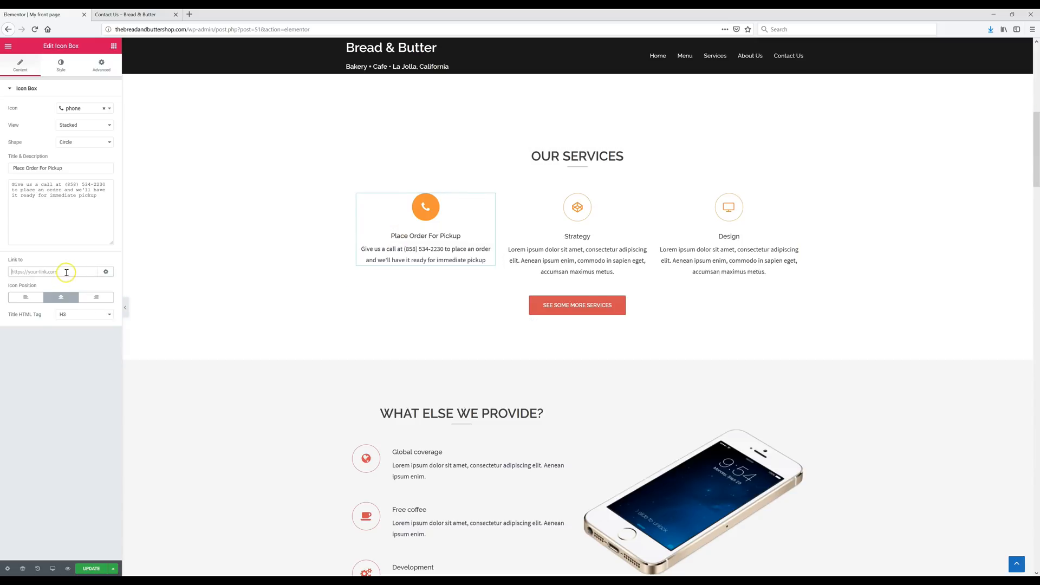
key("ctrl+v")
- Save the page changes and open the live Bread & Butter front page in a new tab
left_click(94, 570)
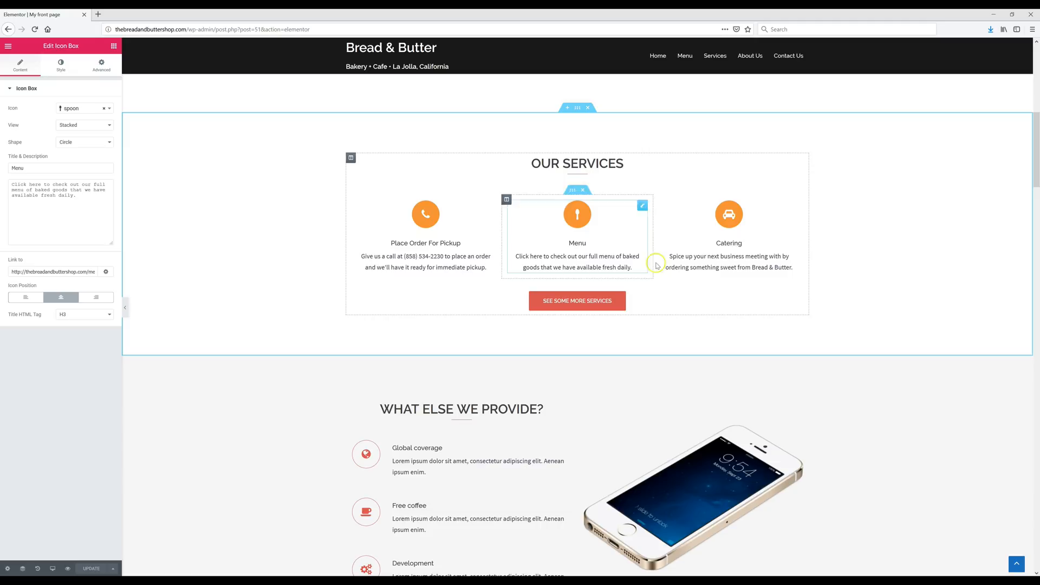
left_click(594, 306)
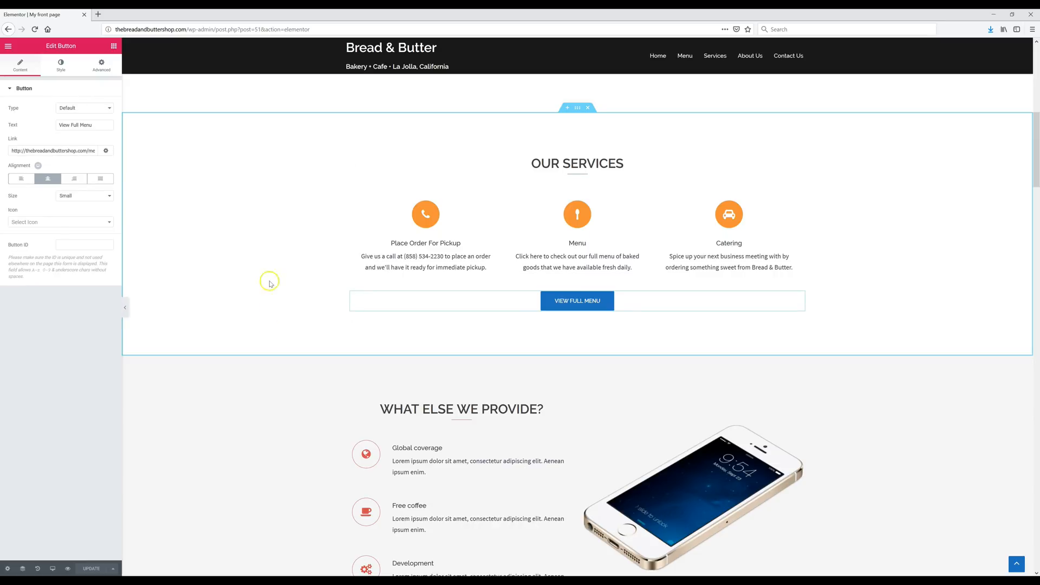
right_click(386, 47)
left_click(423, 62)
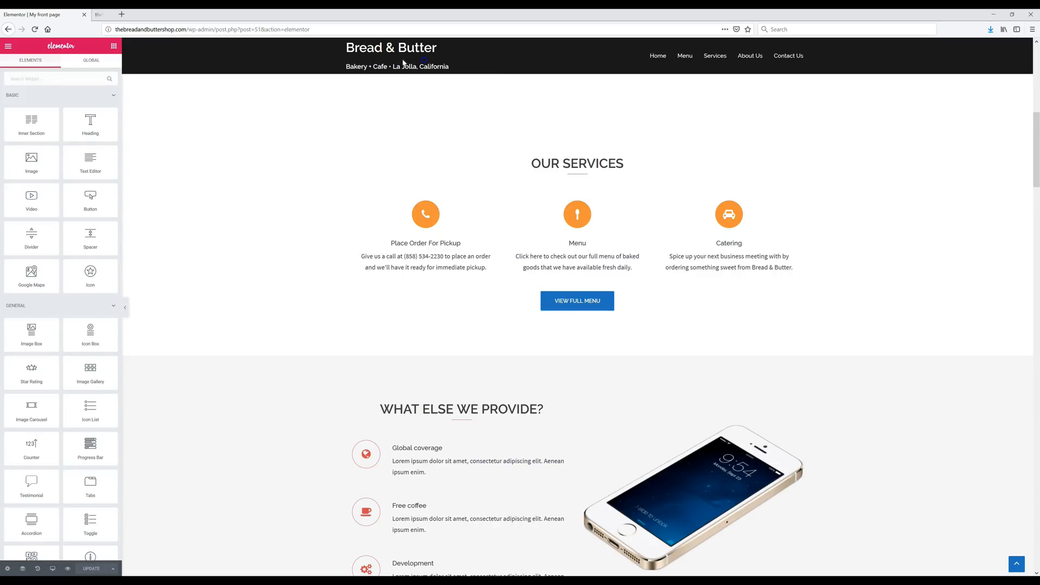
- From the live front page, open the Menu page in a third tab and switch to it
left_click(155, 14)
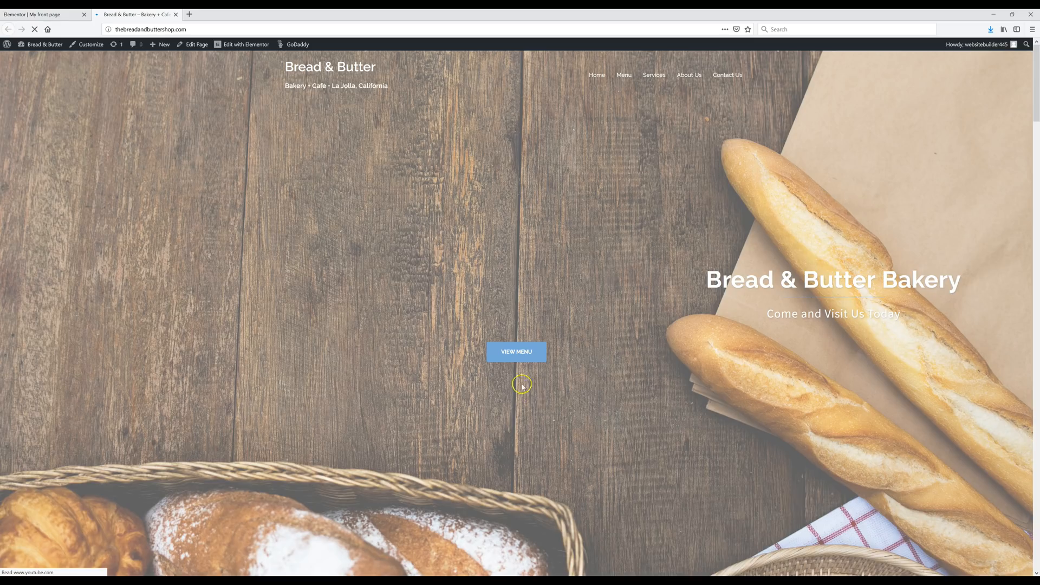
scroll(524, 358, "down", 8)
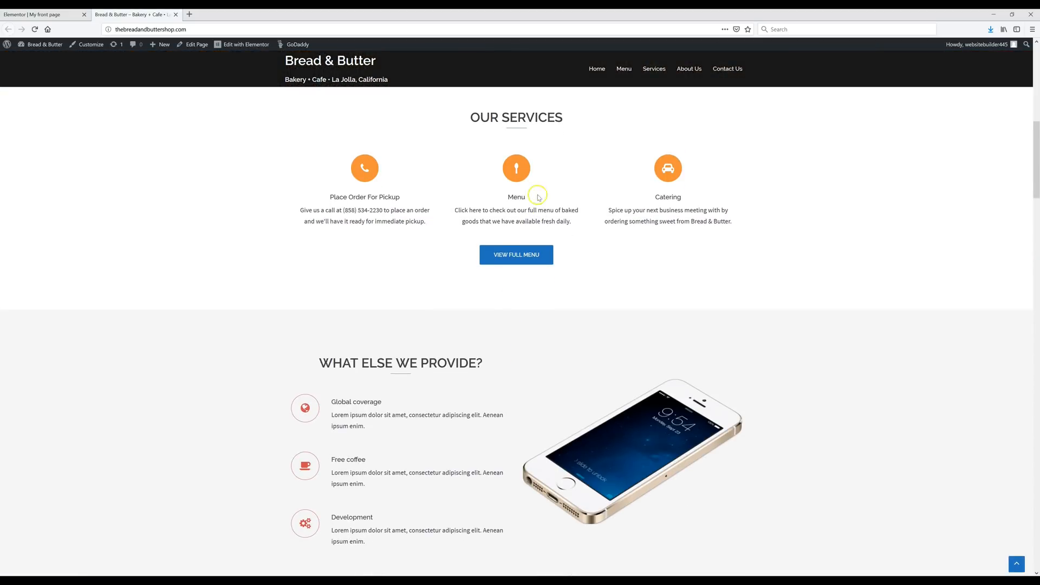
right_click(516, 165)
left_click(540, 172)
left_click(512, 257)
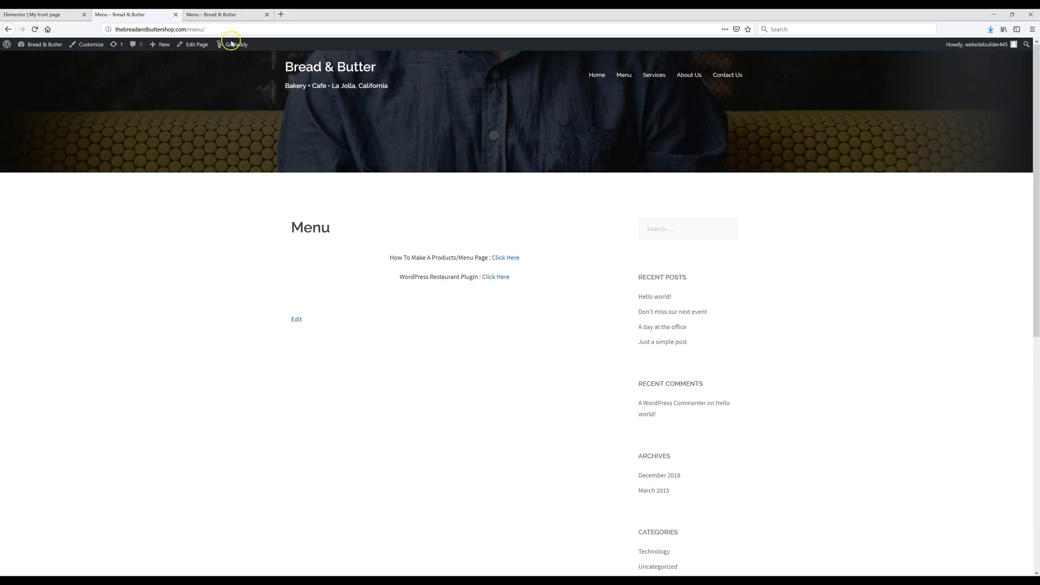
left_click(215, 15)
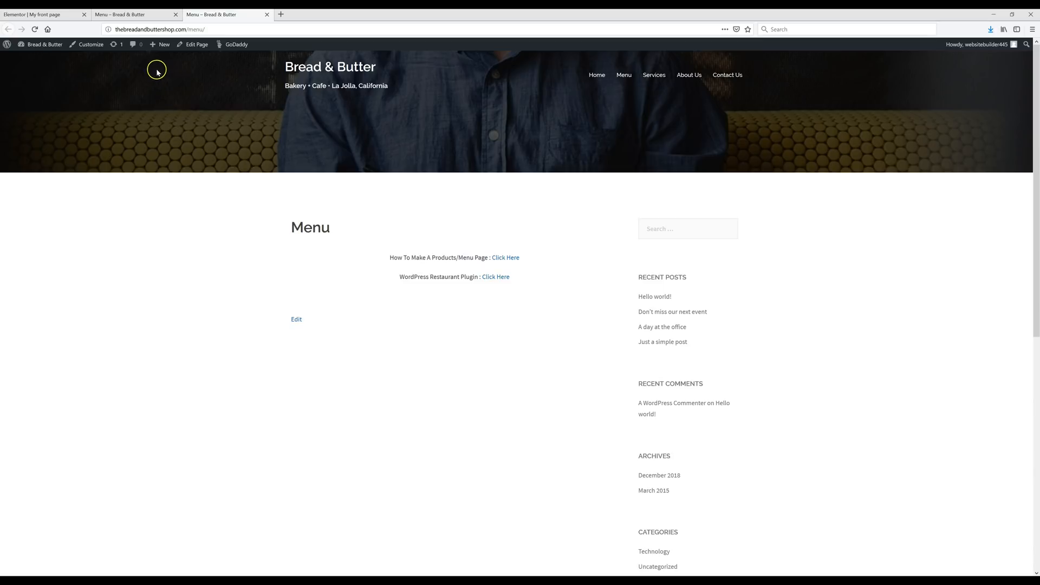
- Open the Customizer's Header Media settings from the Menu page
left_click(90, 44)
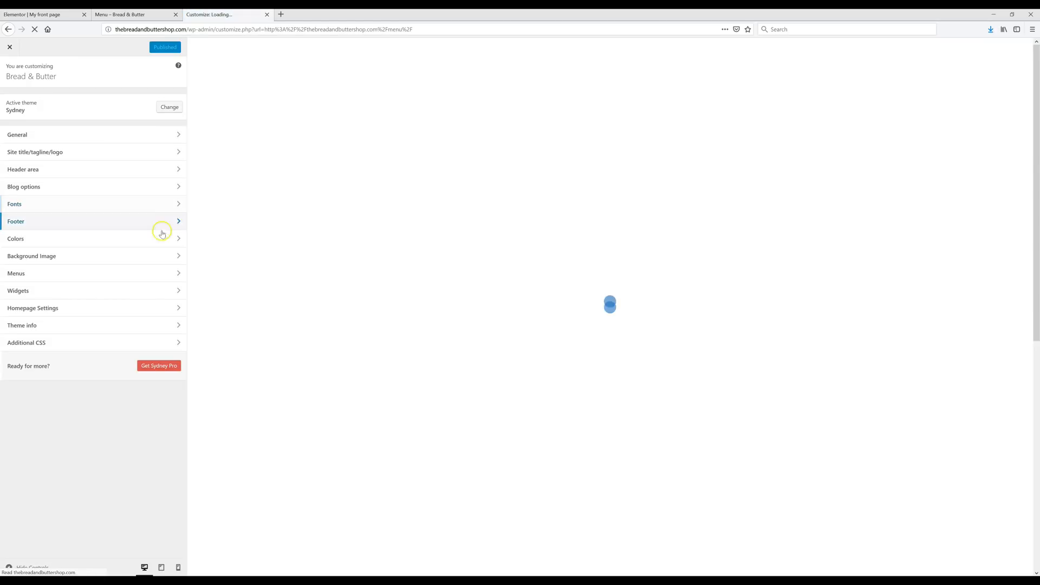
left_click(47, 170)
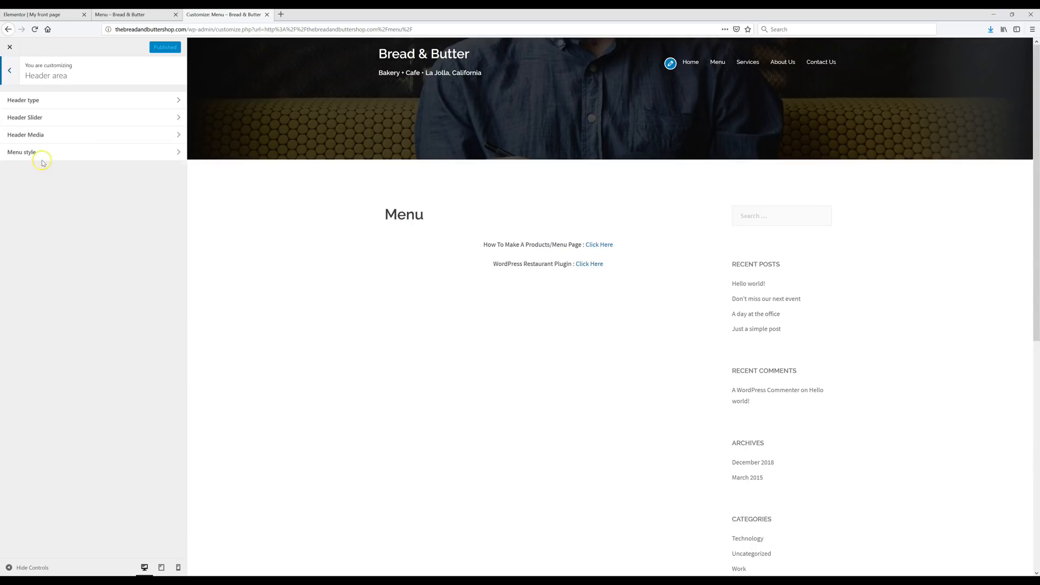
left_click(47, 134)
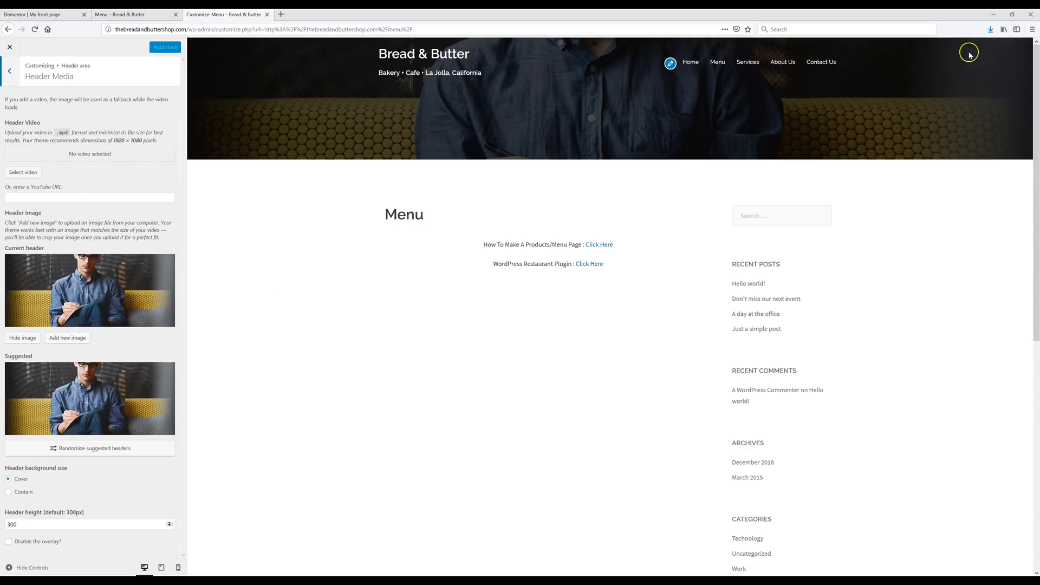
left_click(1010, 15)
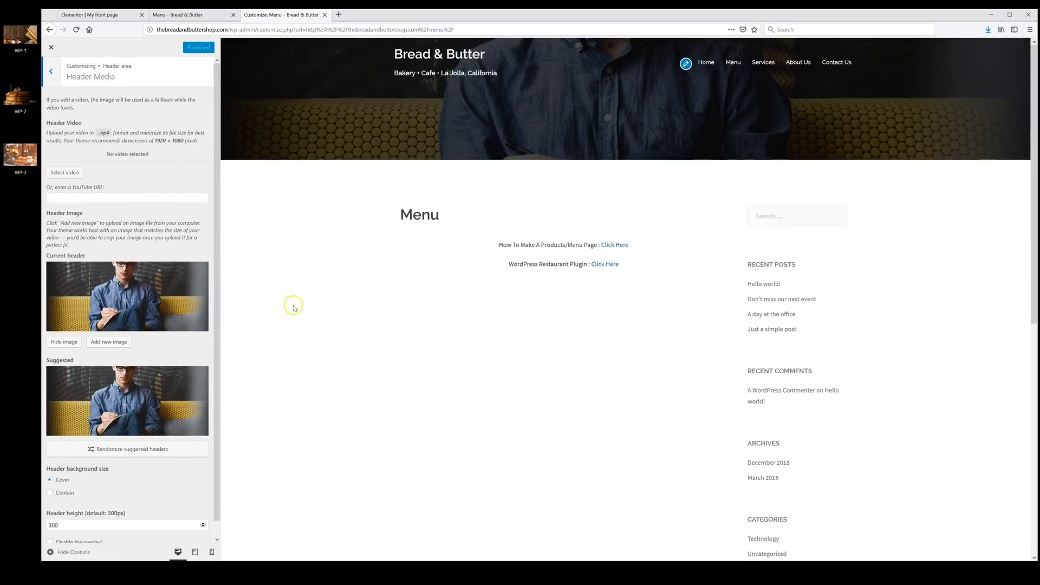
- Upload WP-3 as the header image, crop it lower on the pastries, and publish
left_click(107, 344)
left_click_drag(16, 168, 399, 236)
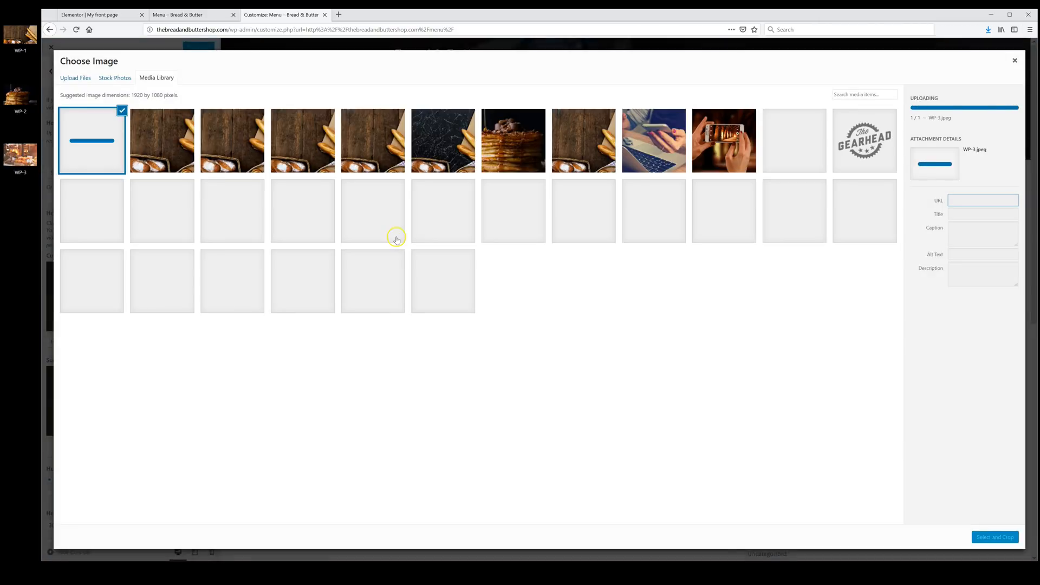
left_click(993, 538)
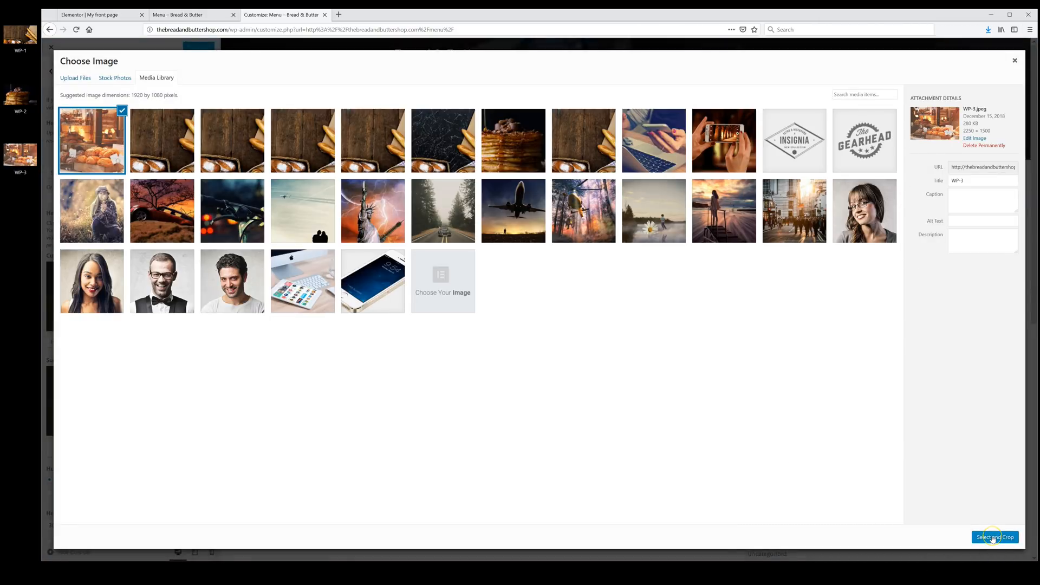
left_click(993, 538)
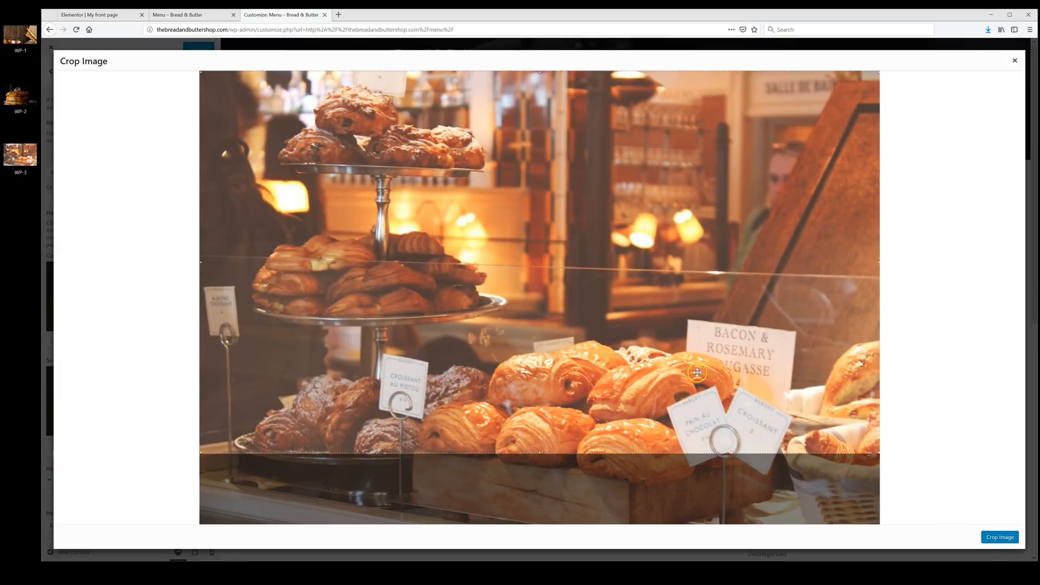
left_click_drag(556, 279, 559, 335)
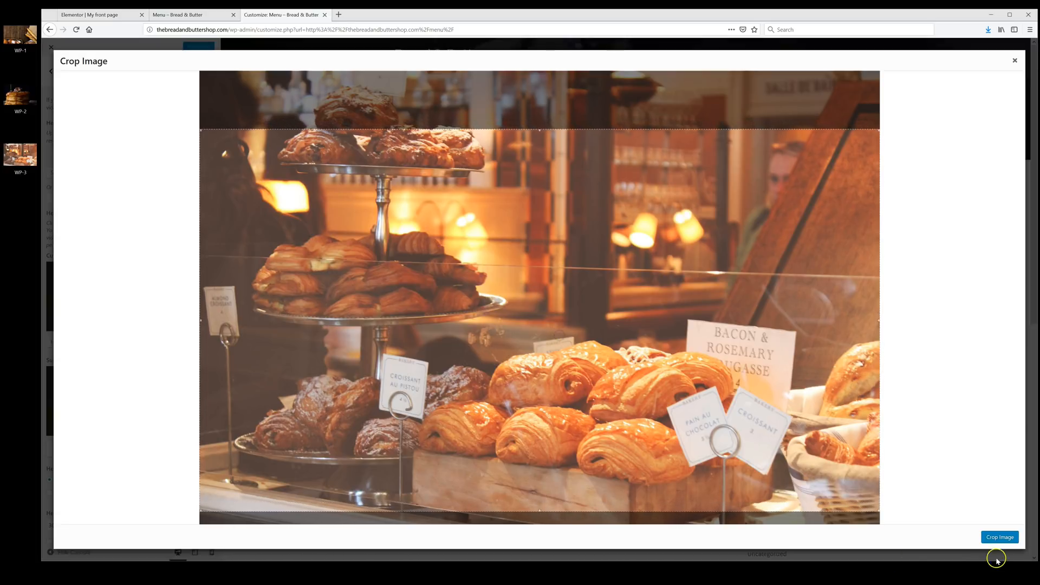
left_click(998, 539)
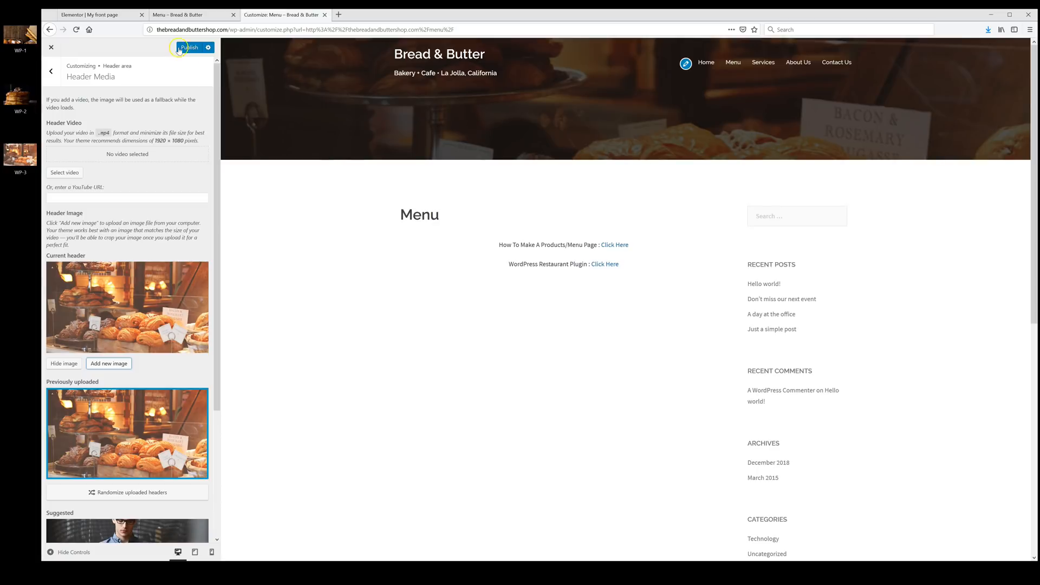
left_click(188, 49)
left_click(51, 48)
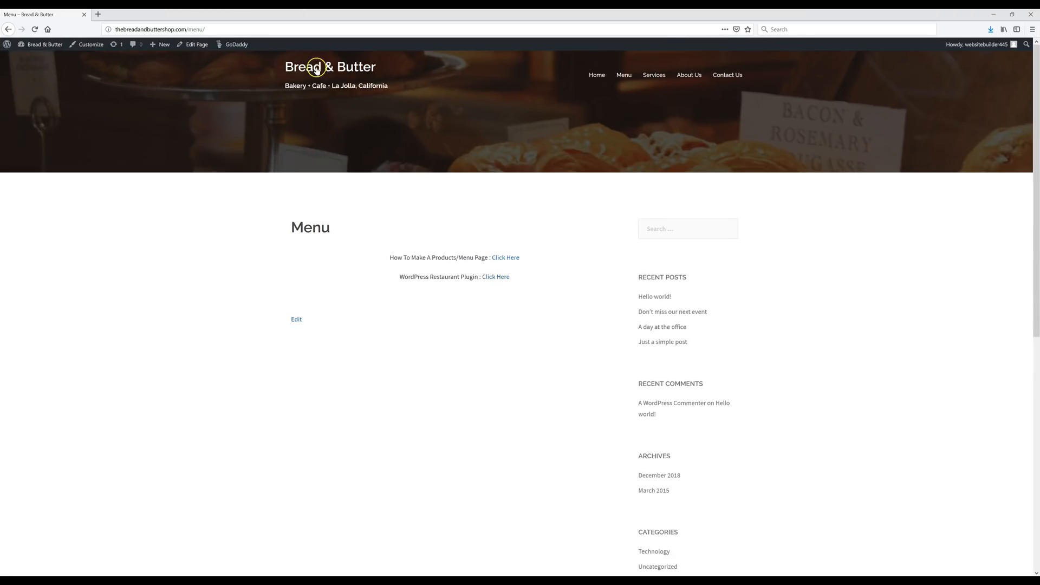
- Open the home page in Elementor and select the Global coverage item under What Else We Provide
left_click(318, 75)
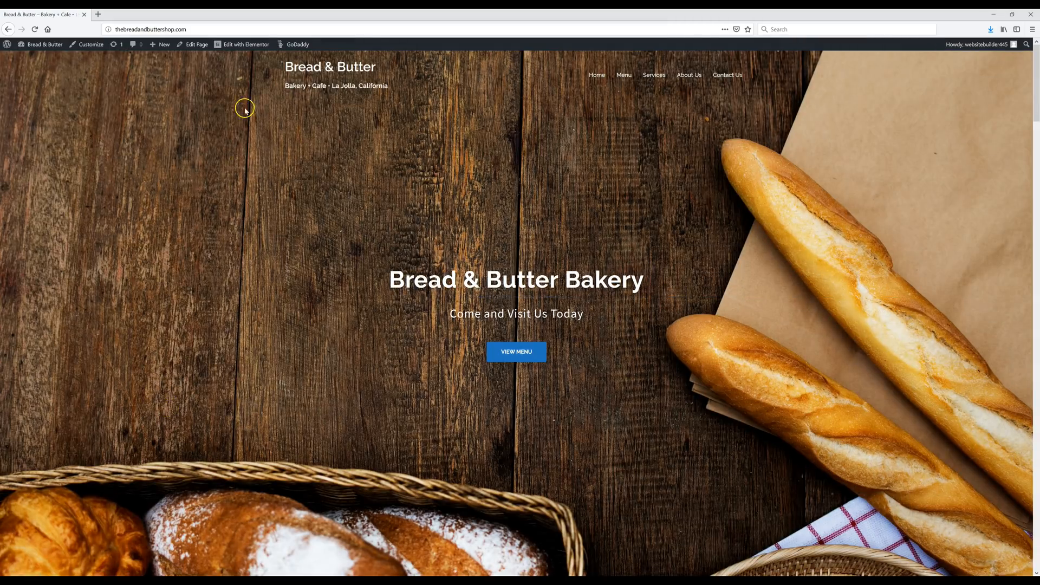
left_click(236, 45)
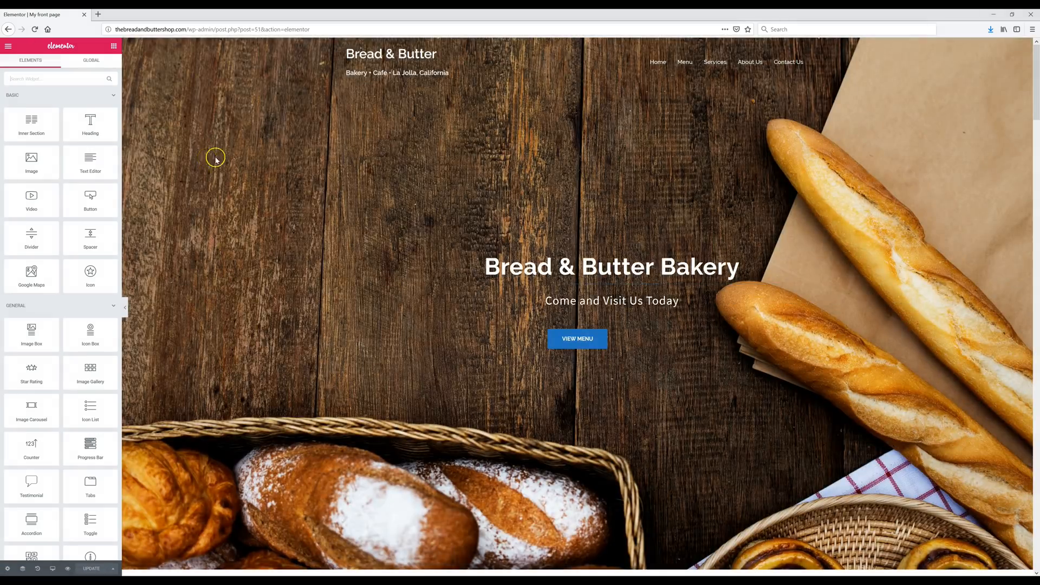
scroll(577, 340, "down", 10)
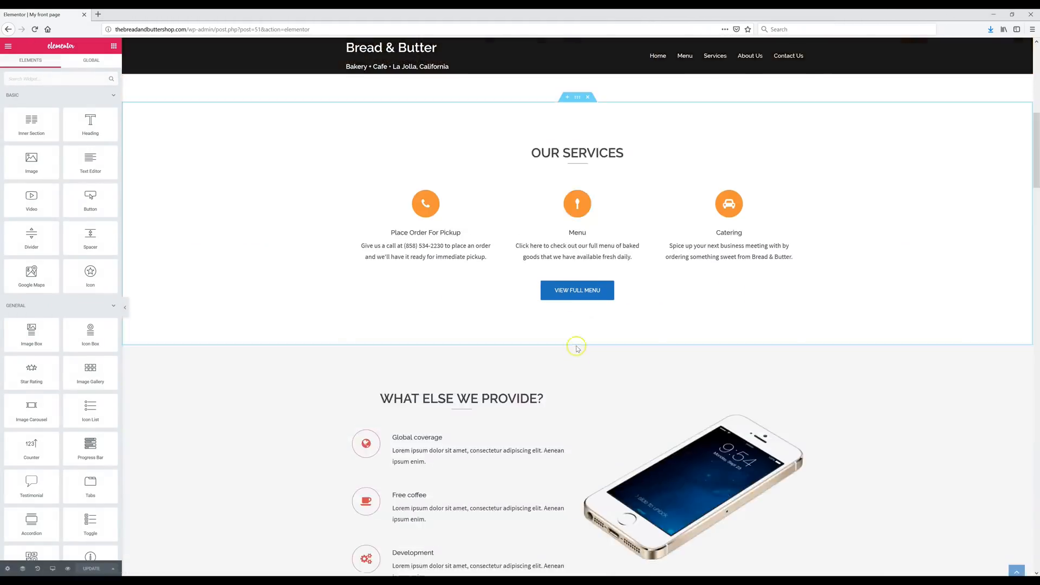
scroll(623, 347, "down", 3)
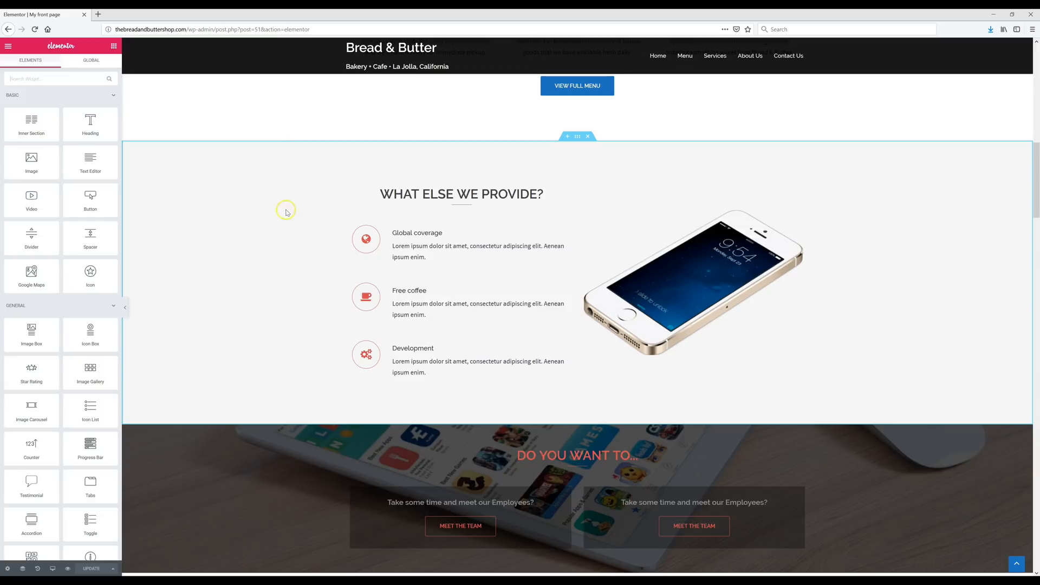
left_click(366, 245)
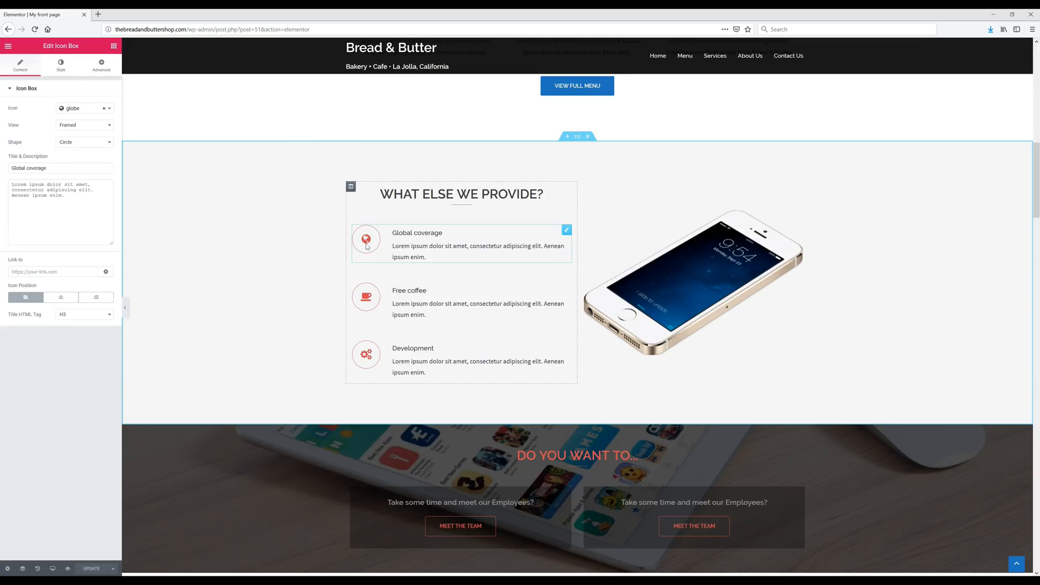
- Set the icon box to a Stacked check-circle icon with primary colour #494949
left_click(94, 112)
type("check")
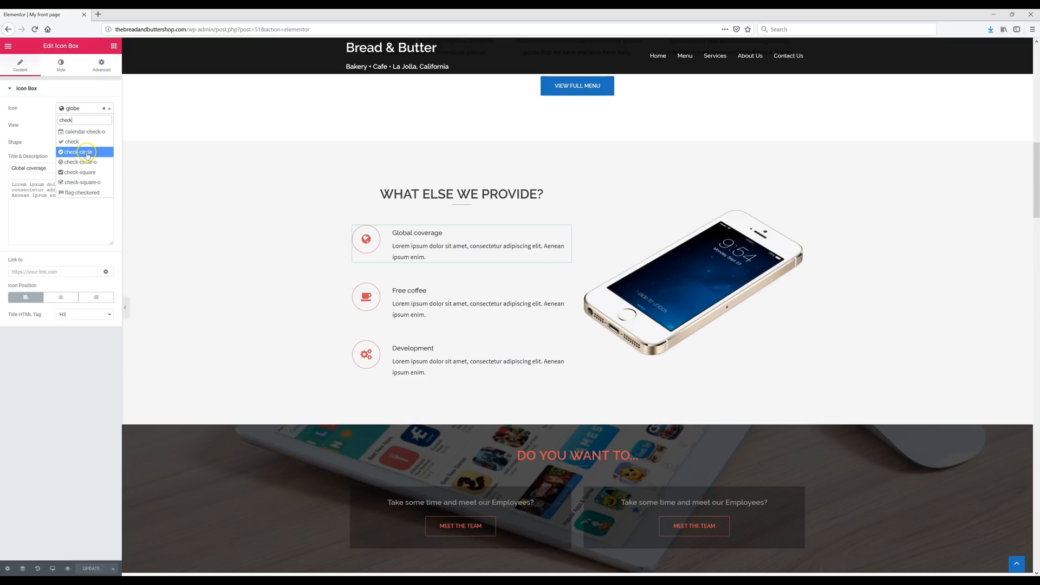
left_click(86, 154)
left_click(77, 126)
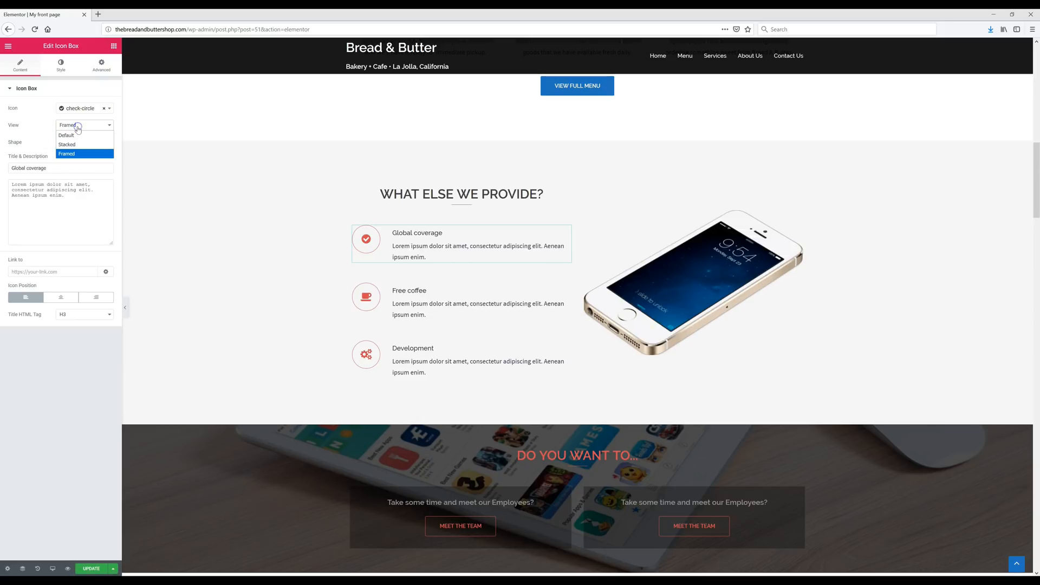
left_click(87, 145)
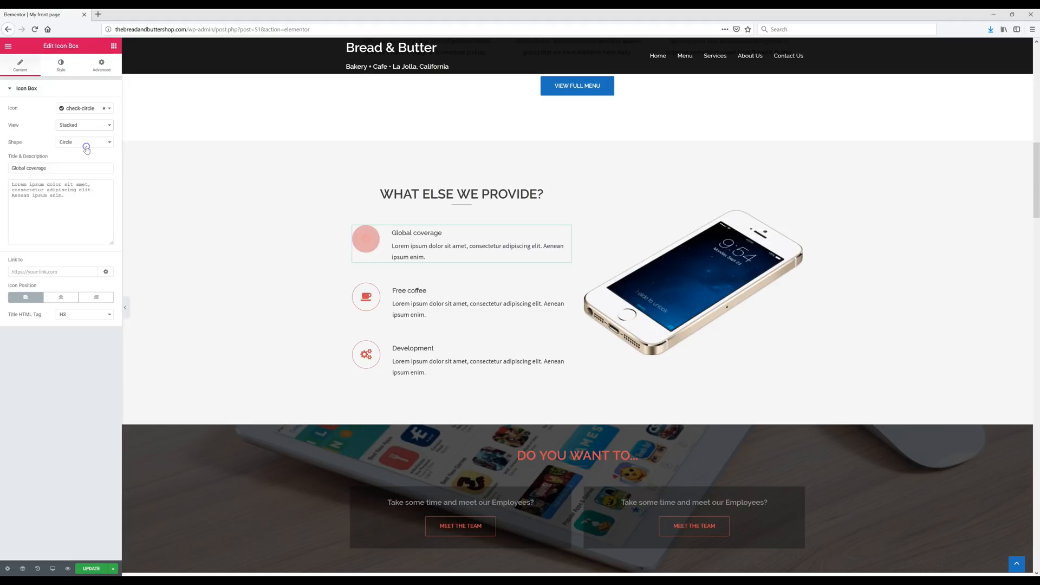
left_click(62, 68)
left_click(104, 126)
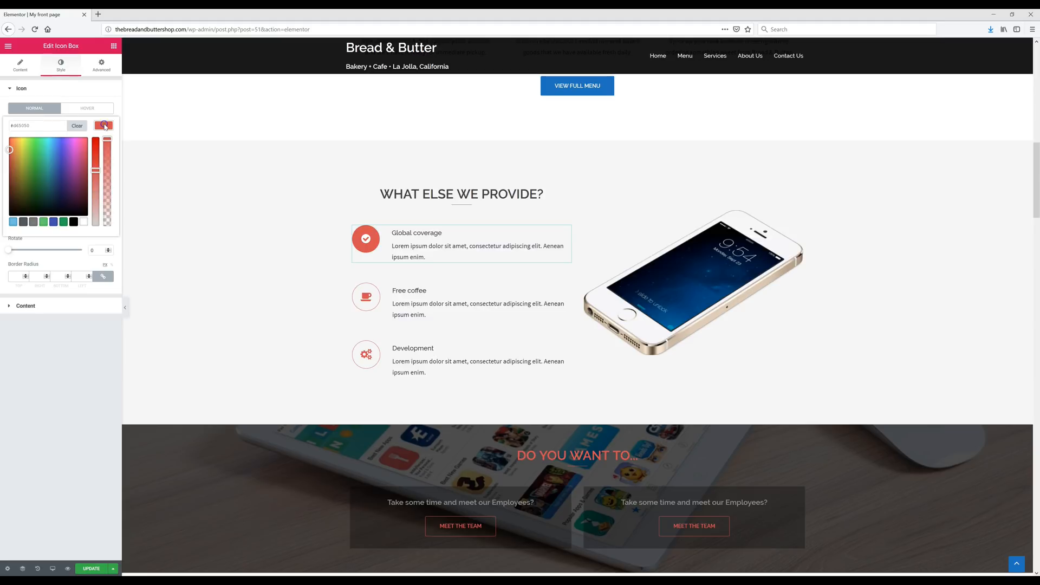
double_click(26, 126)
type("#494949")
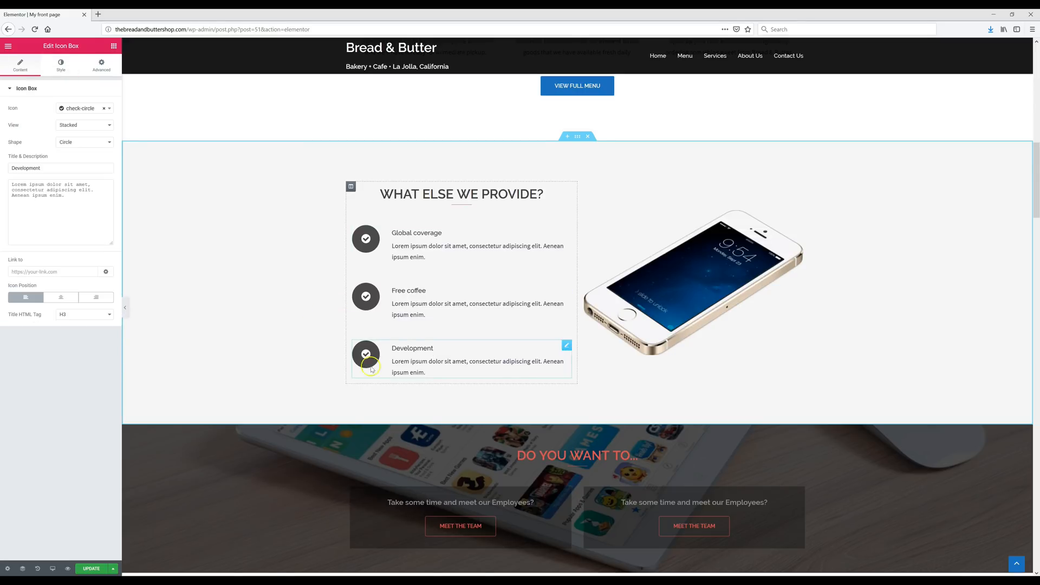
- Retitle the Global coverage item 'Over 10 Years Of Service' and add the bakery's history description
left_click(366, 249)
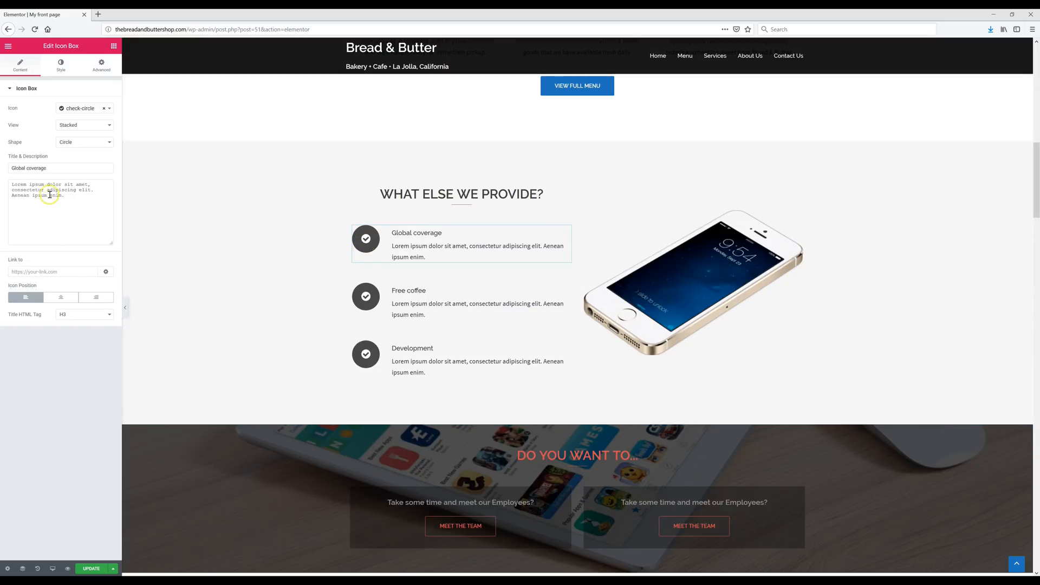
triple_click(41, 169)
type("Over 10 Years Of Service")
triple_click(73, 228)
type("Bread & Butter has been servicing La Jolla, CA since 2006.")
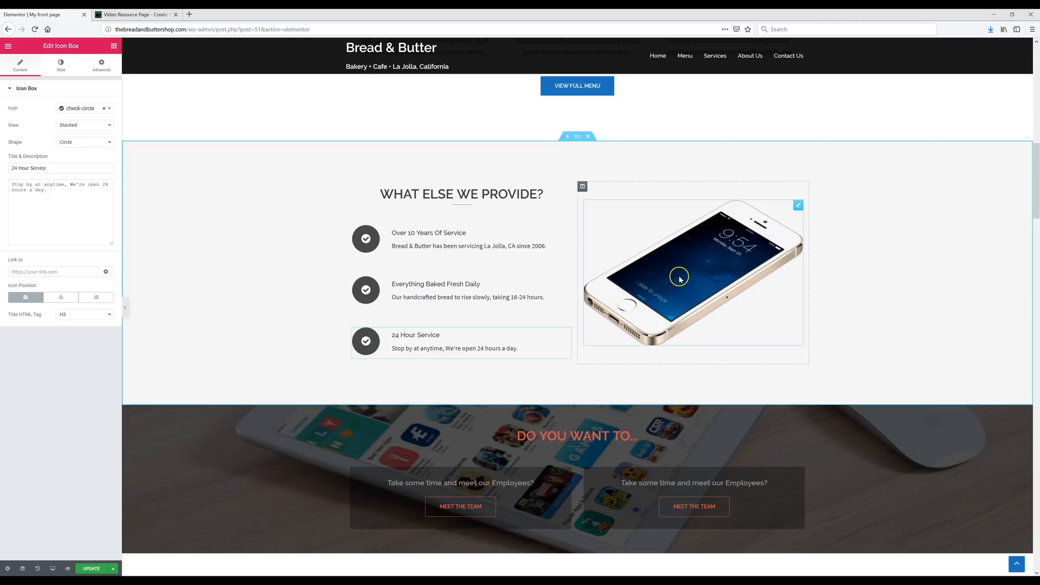
- Replace the phone image beside the list by uploading Bread & Butter Logo.png
left_click(709, 269)
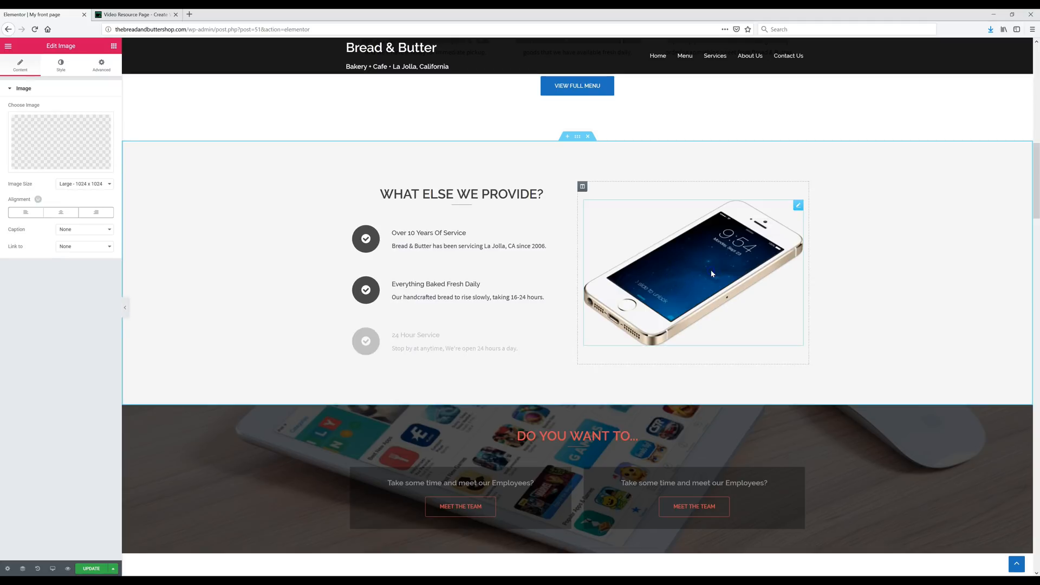
mouse_move(67, 149)
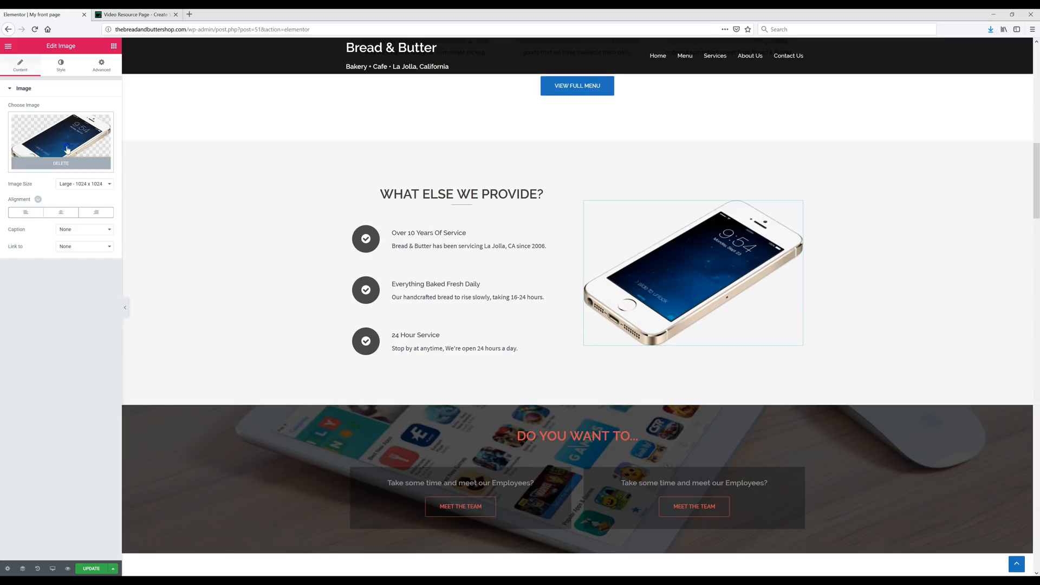
left_click(67, 149)
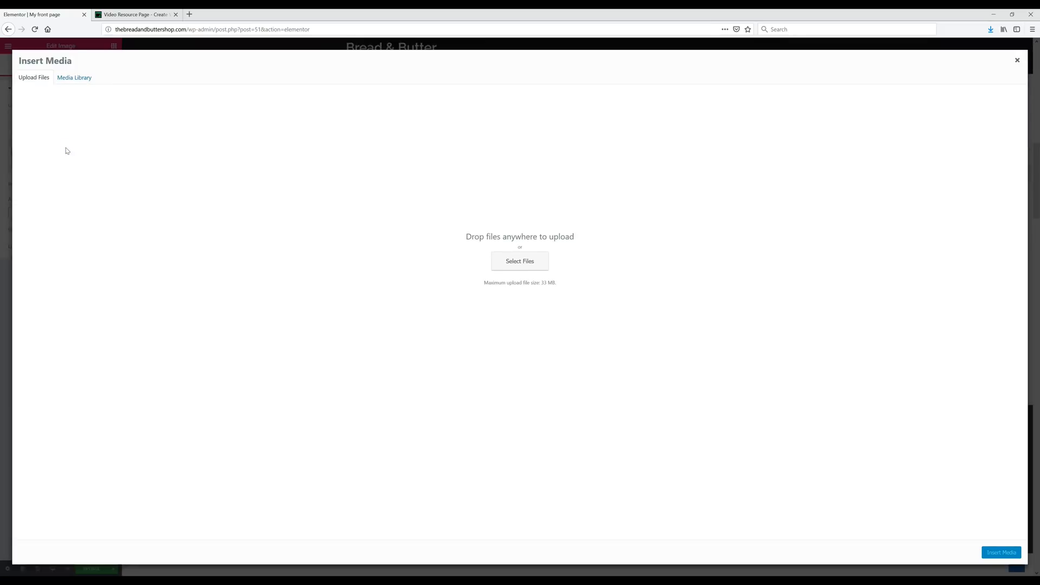
left_click(1012, 14)
left_click_drag(25, 34, 461, 230)
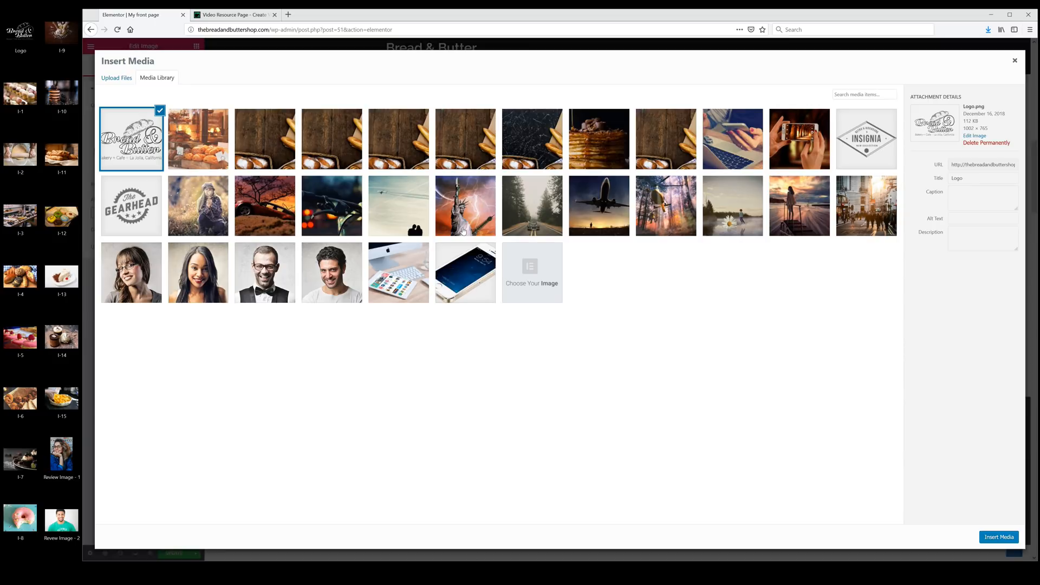
left_click(994, 538)
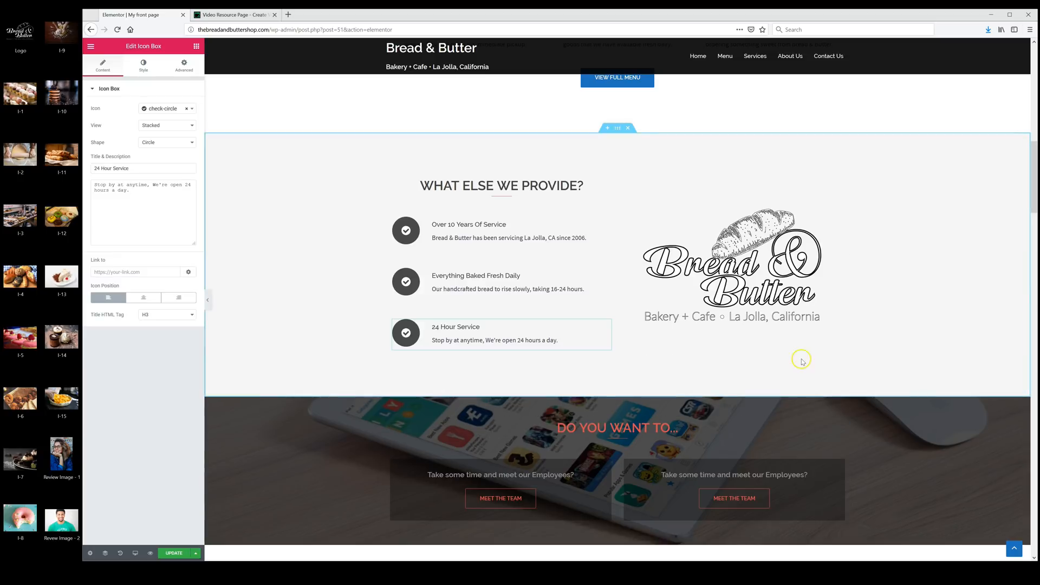
- Open the resource page's Fiverr link to the $5 banner ad gig, then return to the Elementor editor
left_click(897, 400)
left_click(239, 17)
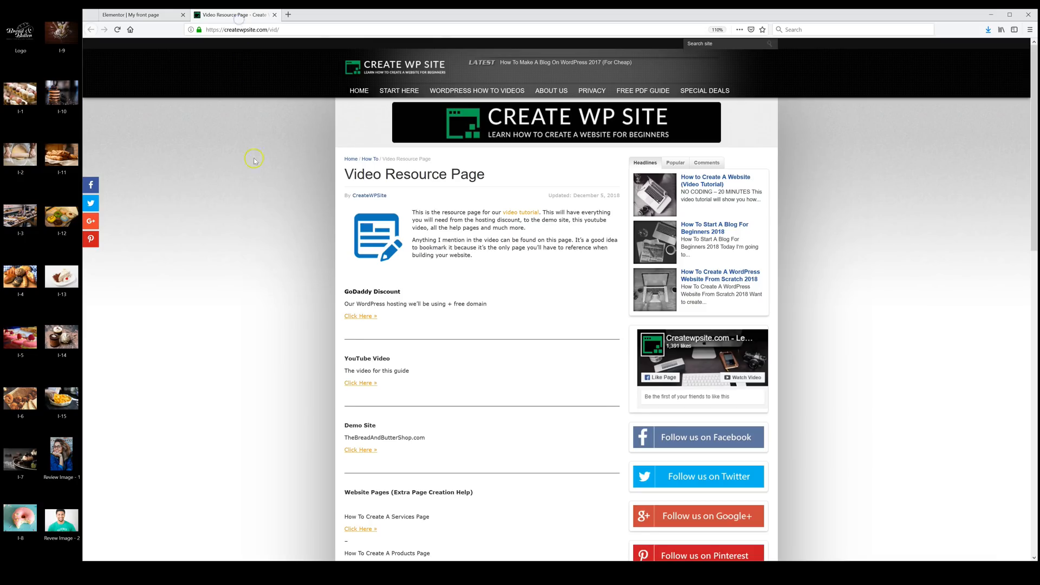
scroll(294, 288, "down", 15)
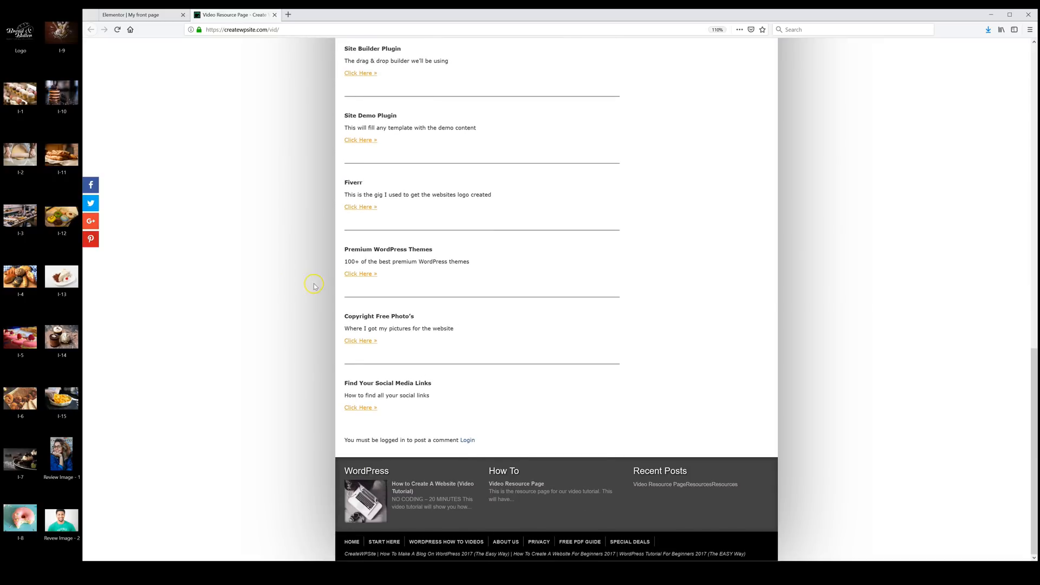
left_click(360, 206)
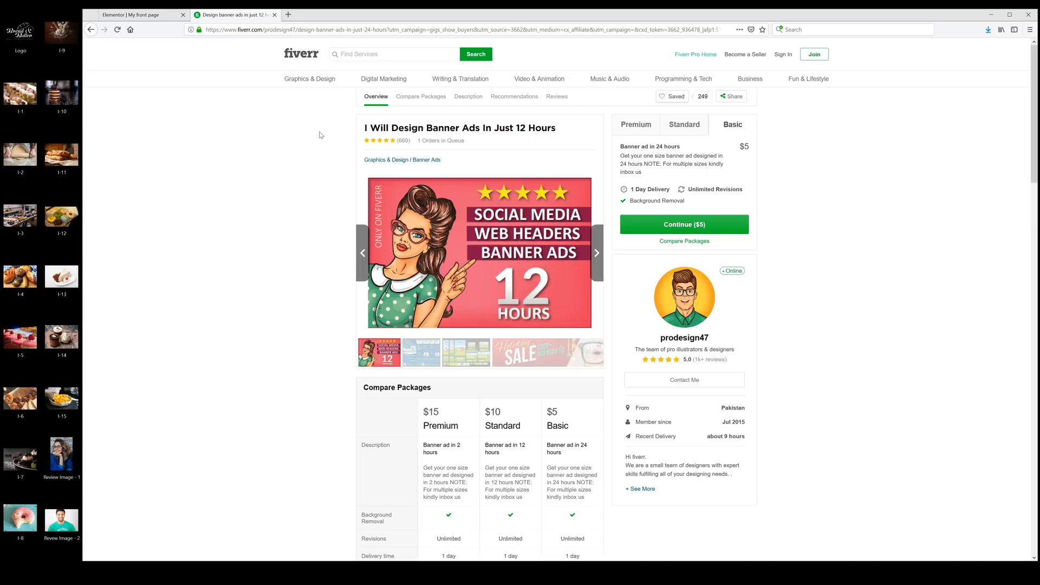
left_click(130, 15)
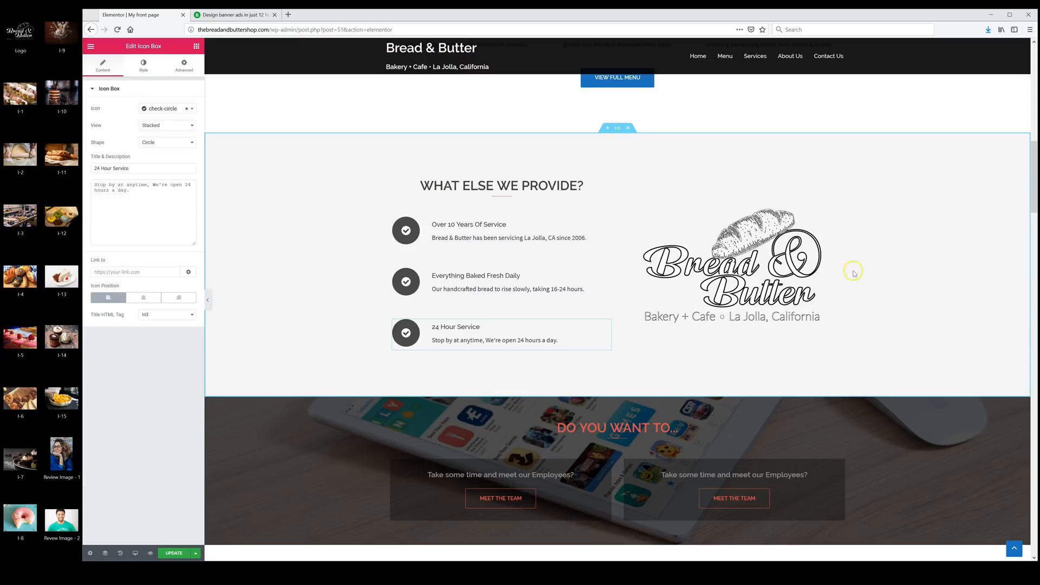
- Update the front page so the logo and What Else We Provide checklist are published
left_click(172, 553)
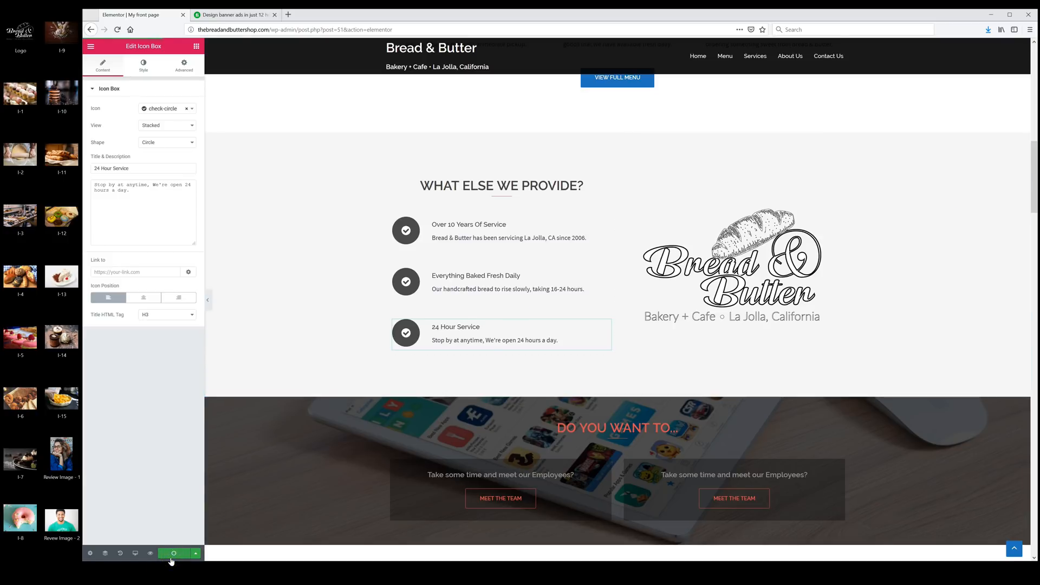
scroll(780, 283, "down", 2)
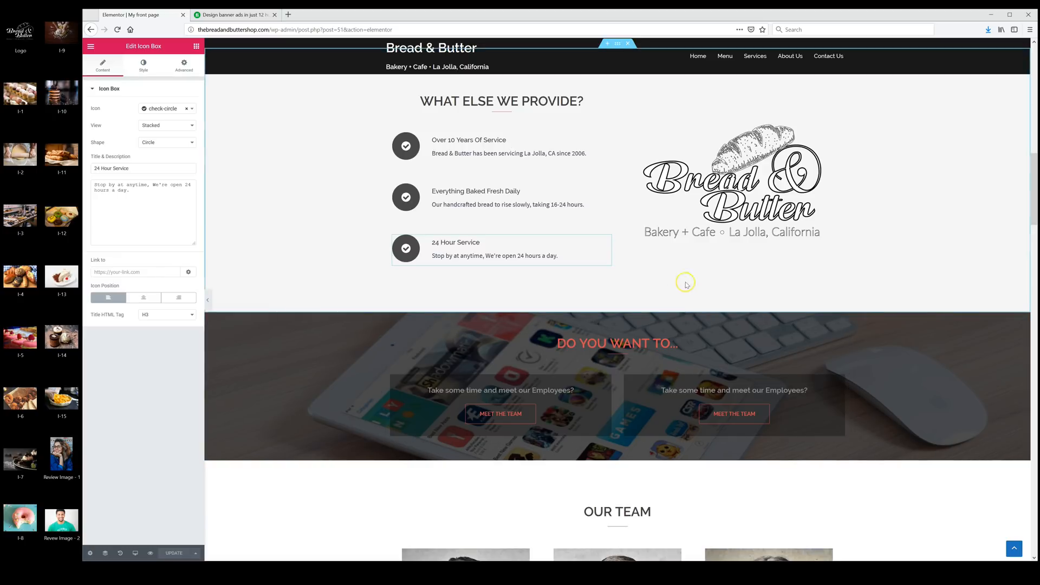
- Delete the DO YOU WANT TO section and the red counters section
left_click(627, 310)
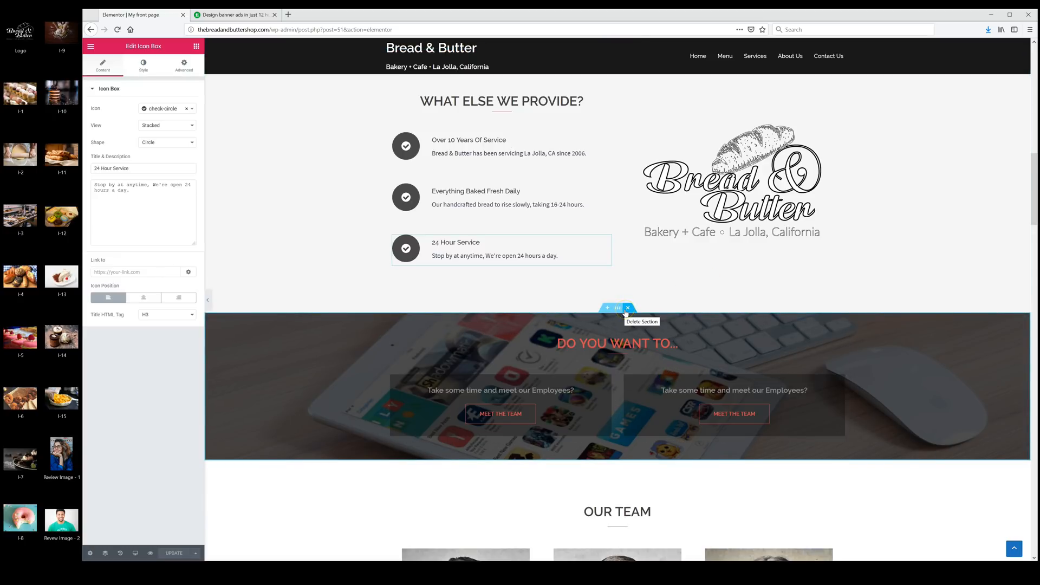
left_click(628, 310)
left_click(628, 310)
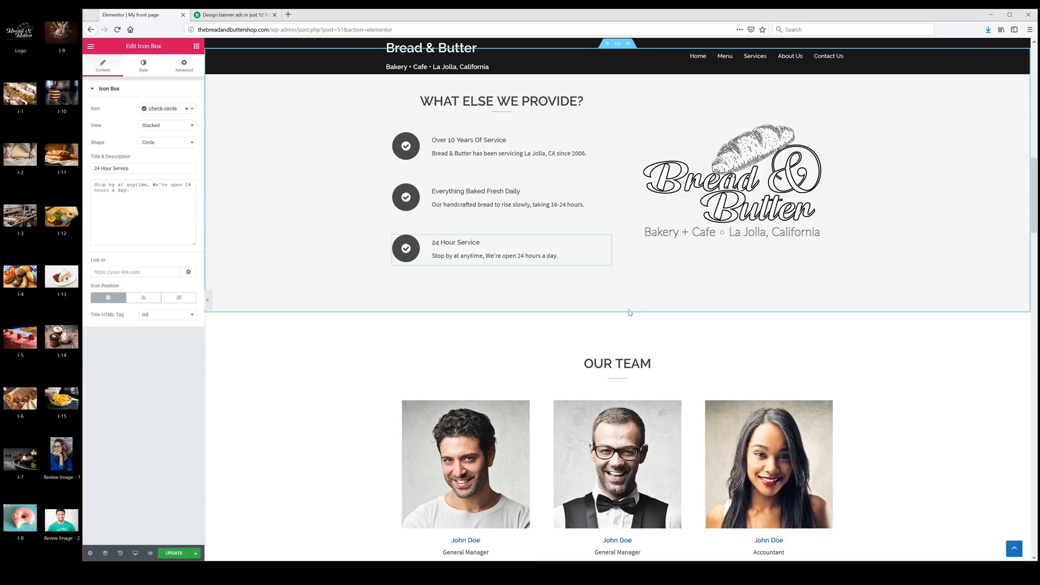
scroll(622, 308, "down", 2)
scroll(620, 304, "down", 5)
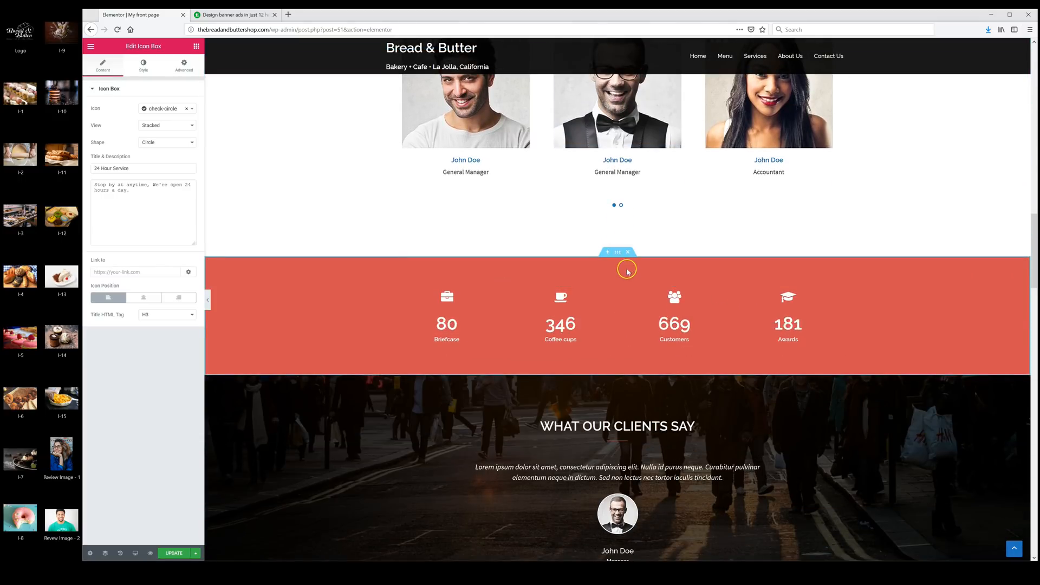
left_click(628, 253)
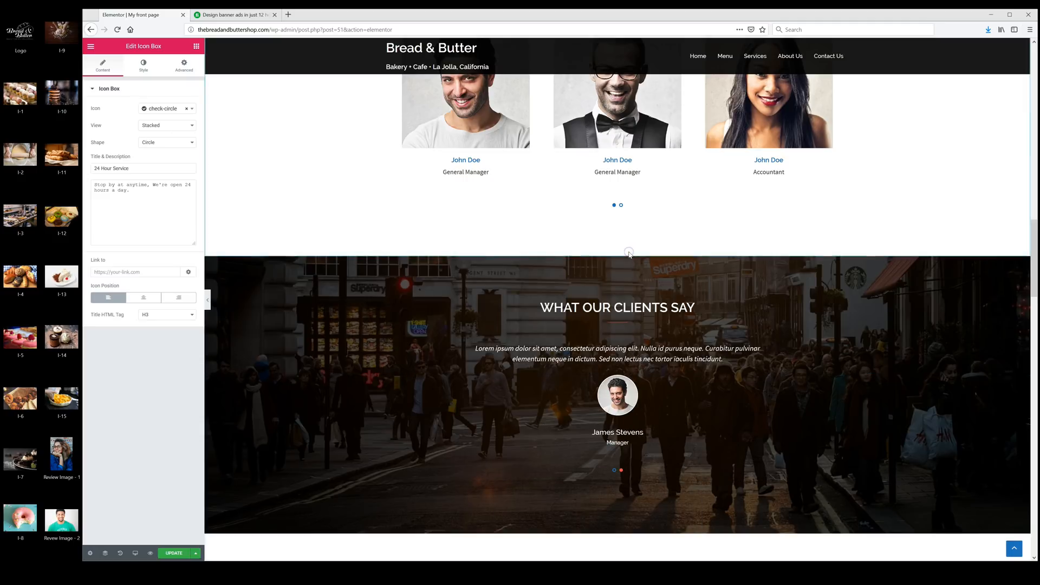
scroll(655, 268, "down", 1)
scroll(654, 272, "down", 1)
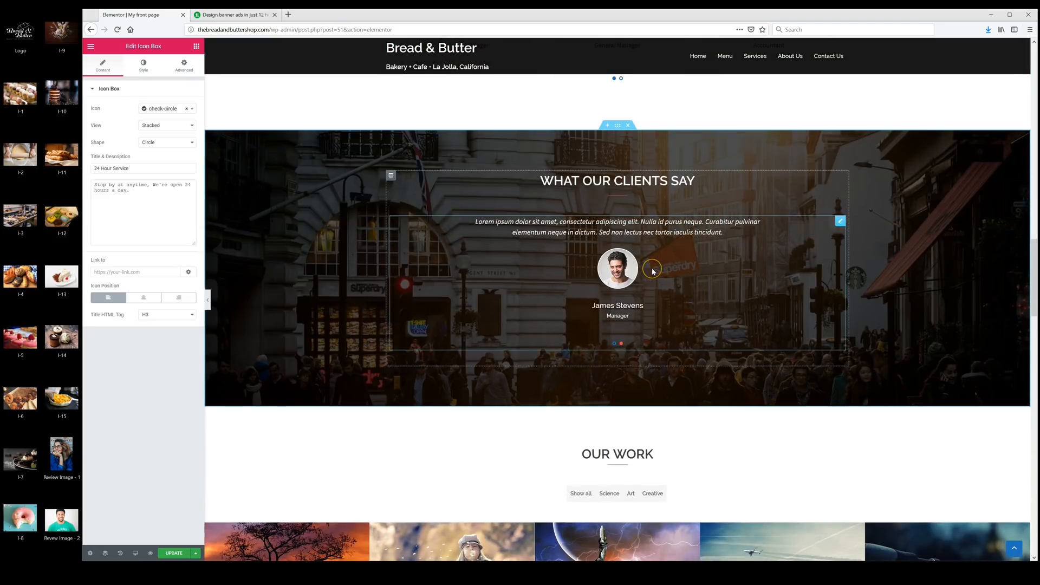
scroll(653, 270, "down", 1)
scroll(682, 314, "up", 1)
scroll(701, 338, "up", 4)
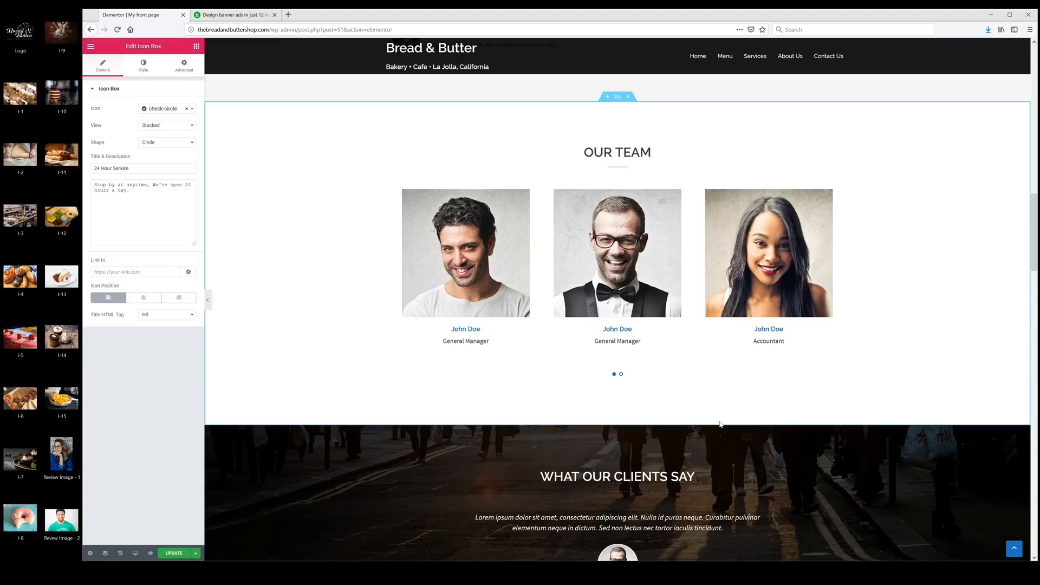
- Delete the WHO WE ARE section and the dark call-to-action band
scroll(719, 420, "down", 8)
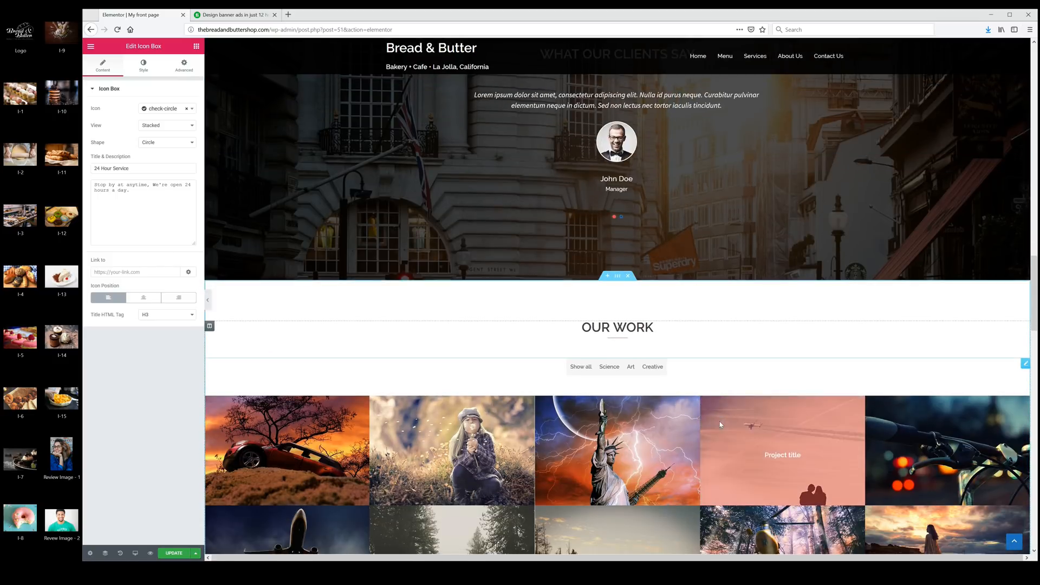
scroll(592, 320, "down", 4)
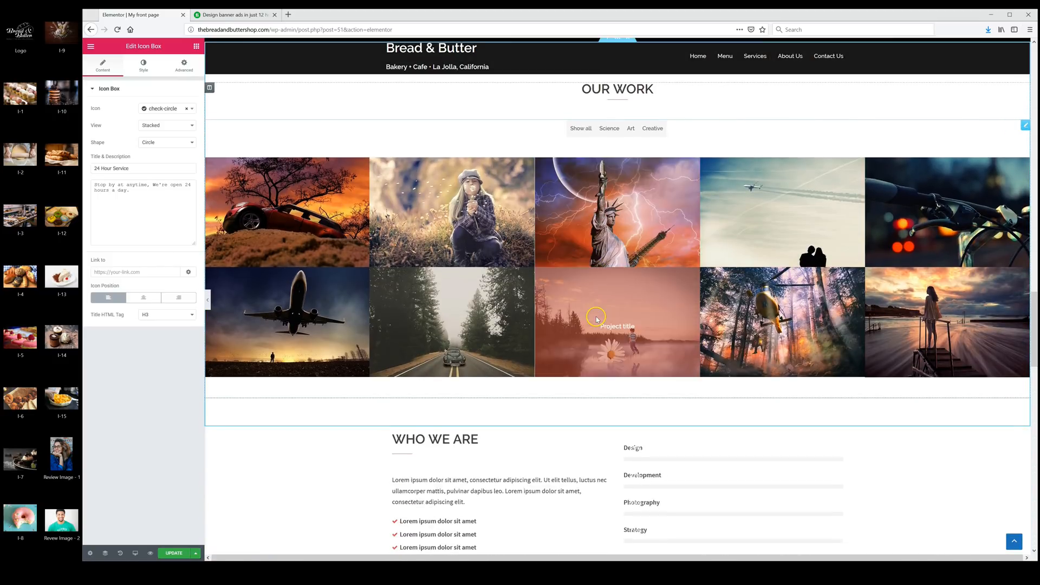
scroll(592, 320, "down", 1)
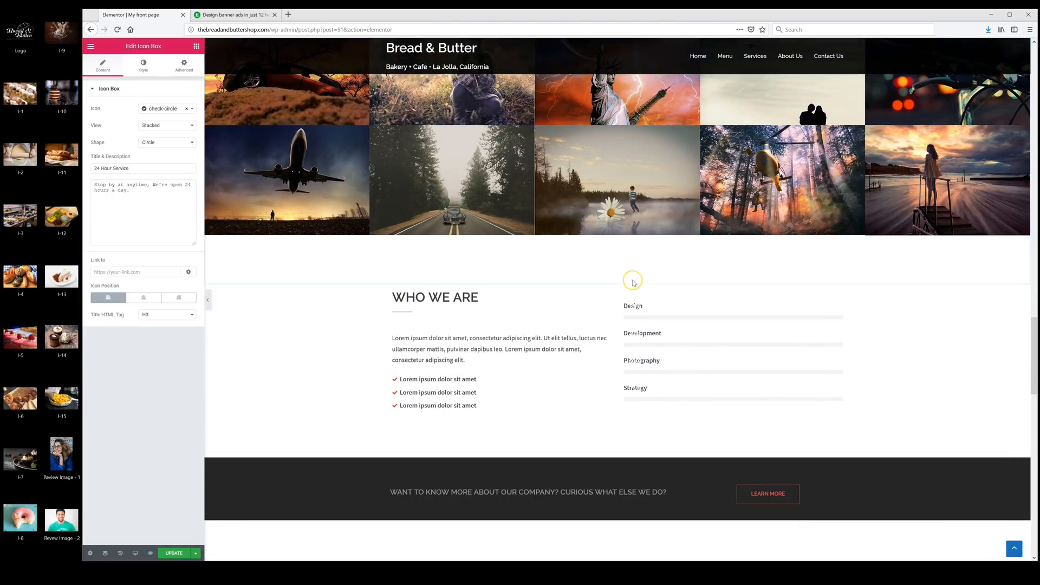
mouse_move(622, 289)
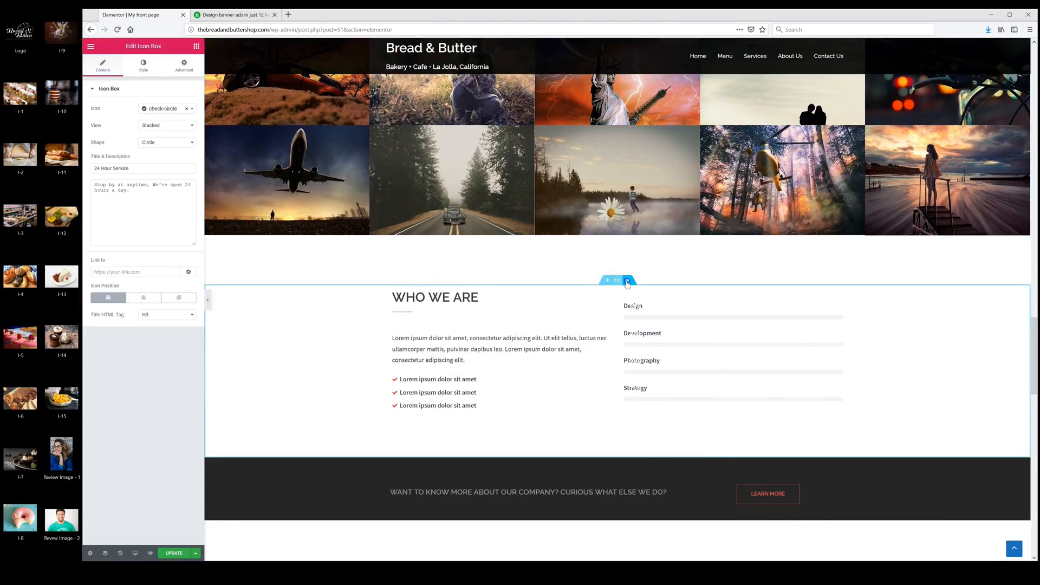
left_click(626, 283)
scroll(553, 246, "down", 2)
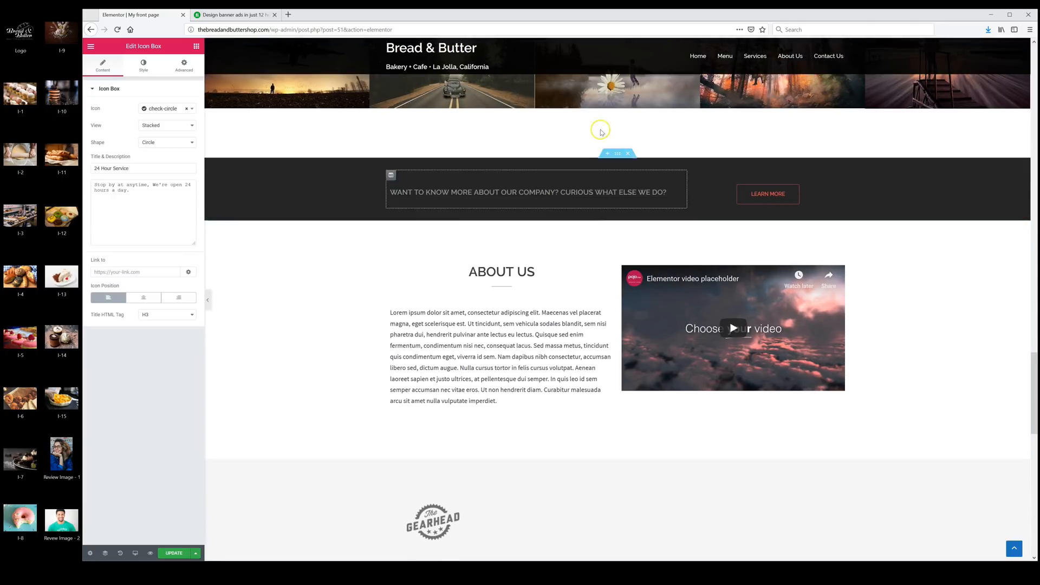
left_click(628, 156)
- Delete the ABOUT US video, Gearhead logo and LATEST NEWS sections
scroll(622, 184, "down", 2)
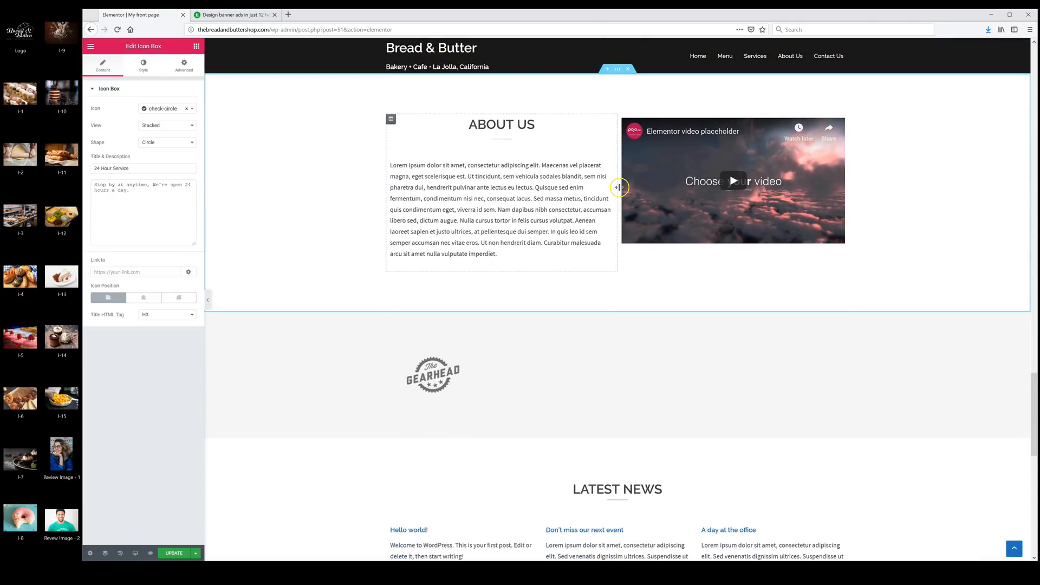
scroll(638, 168, "up", 2)
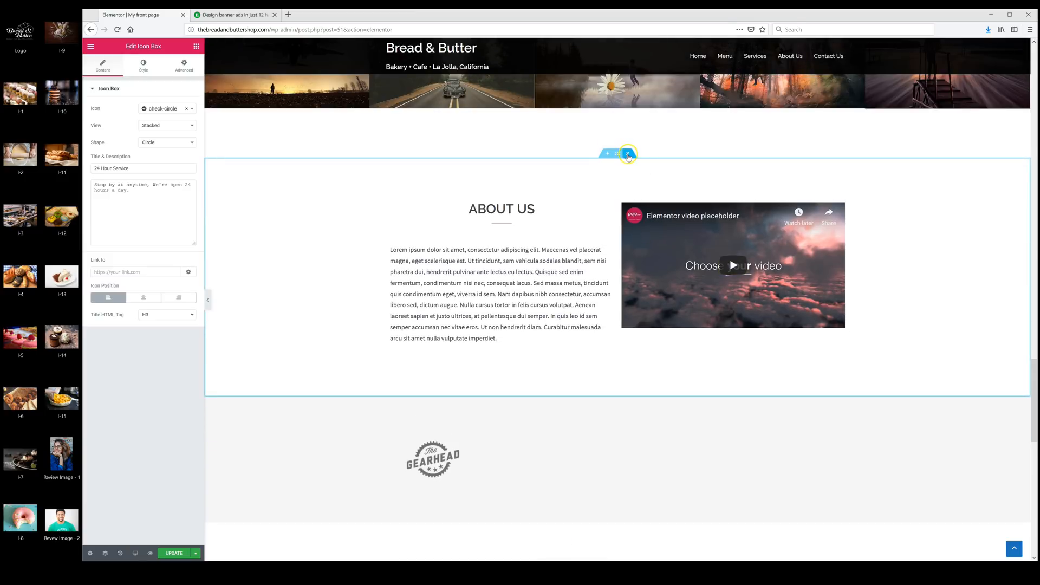
left_click(628, 155)
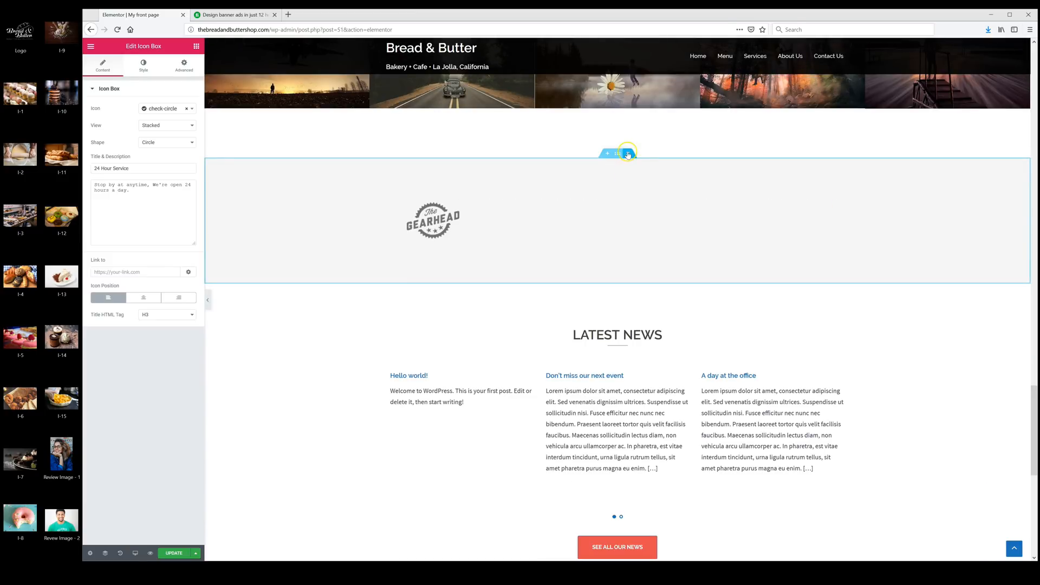
left_click(627, 153)
scroll(731, 258, "down", 3)
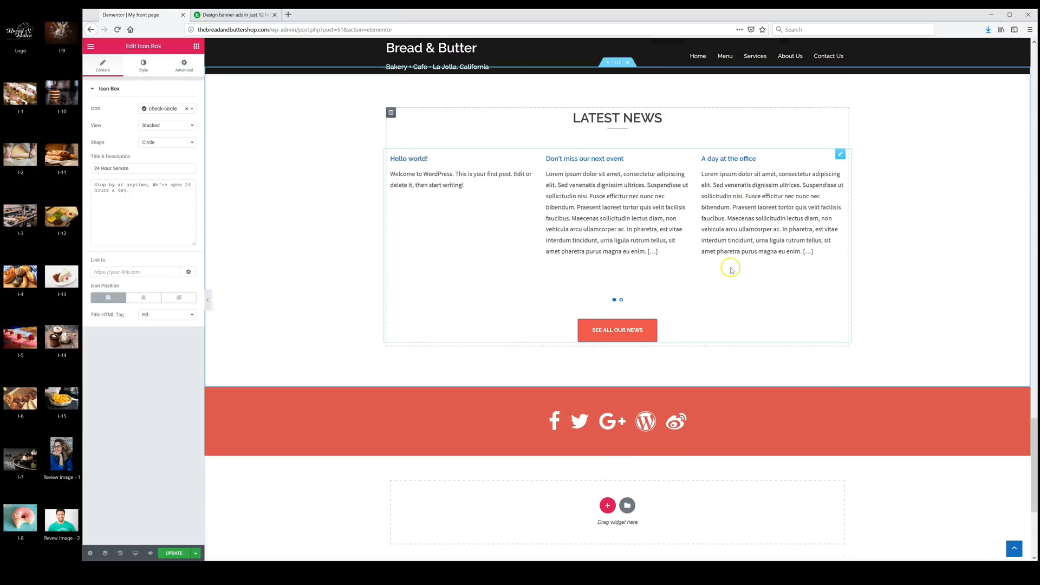
scroll(699, 260, "up", 4)
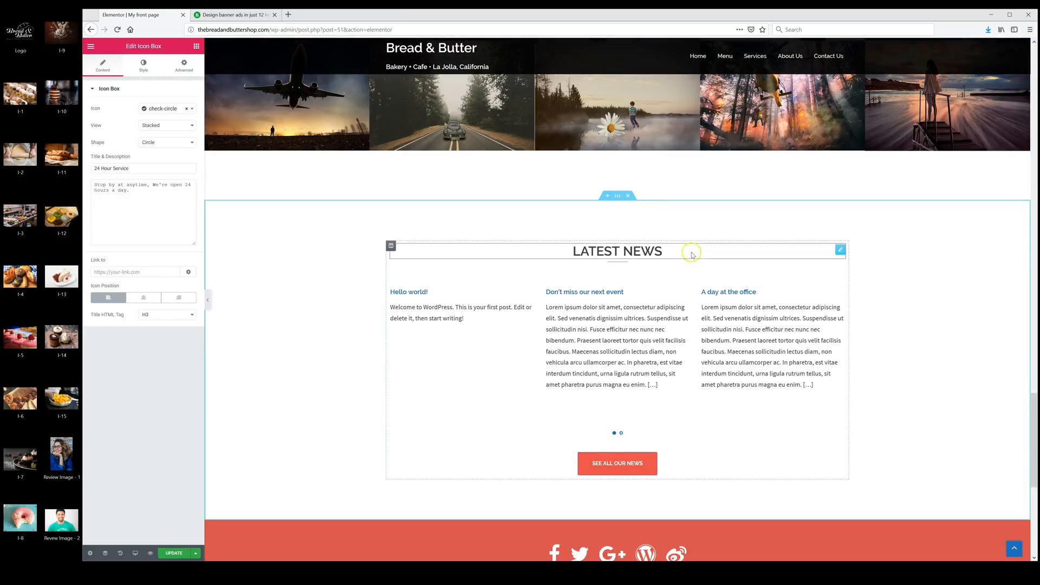
left_click(628, 196)
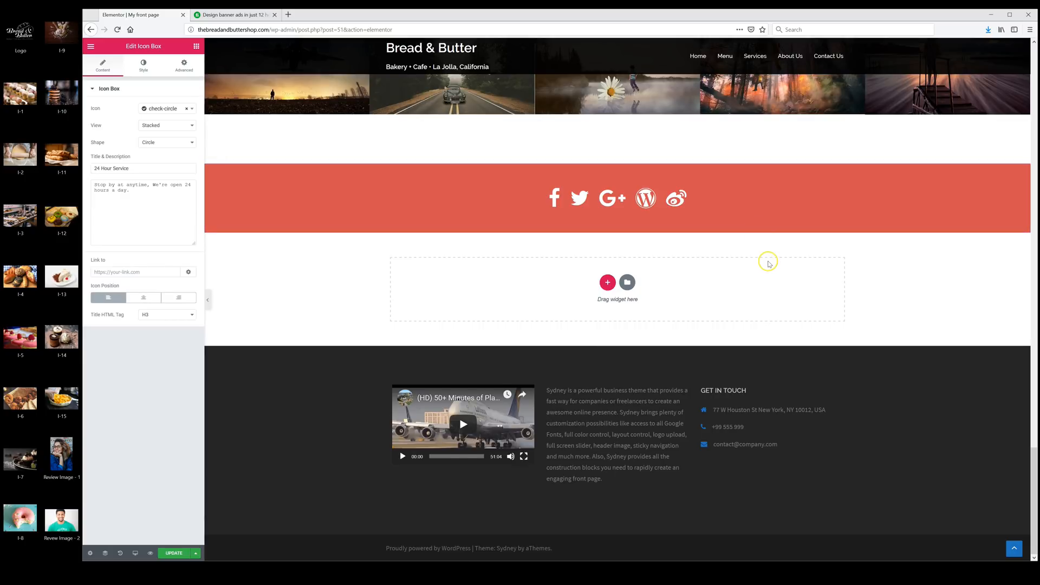
scroll(756, 233, "up", 15)
scroll(763, 270, "up", 10)
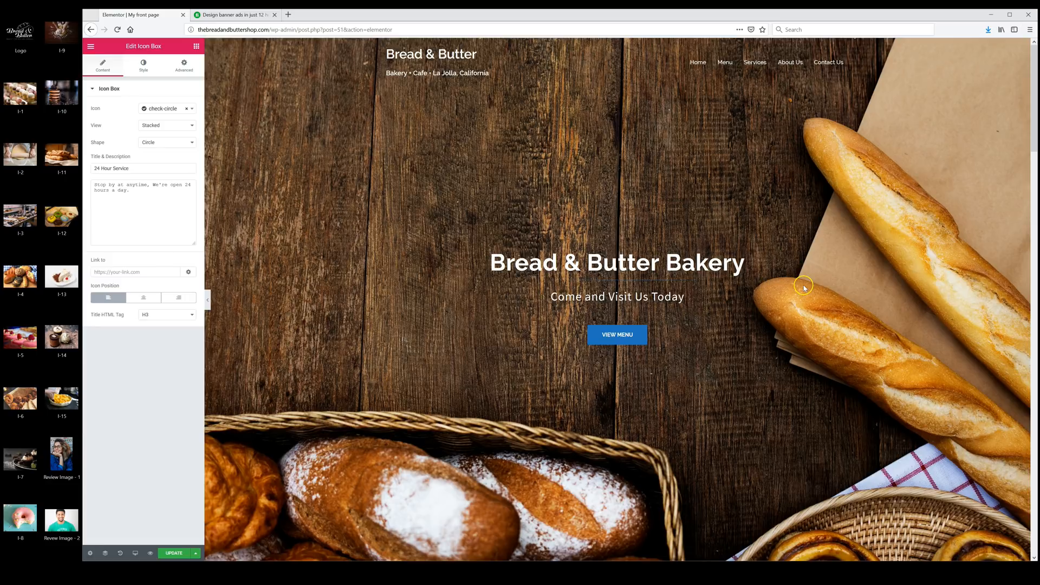
scroll(804, 286, "down", 10)
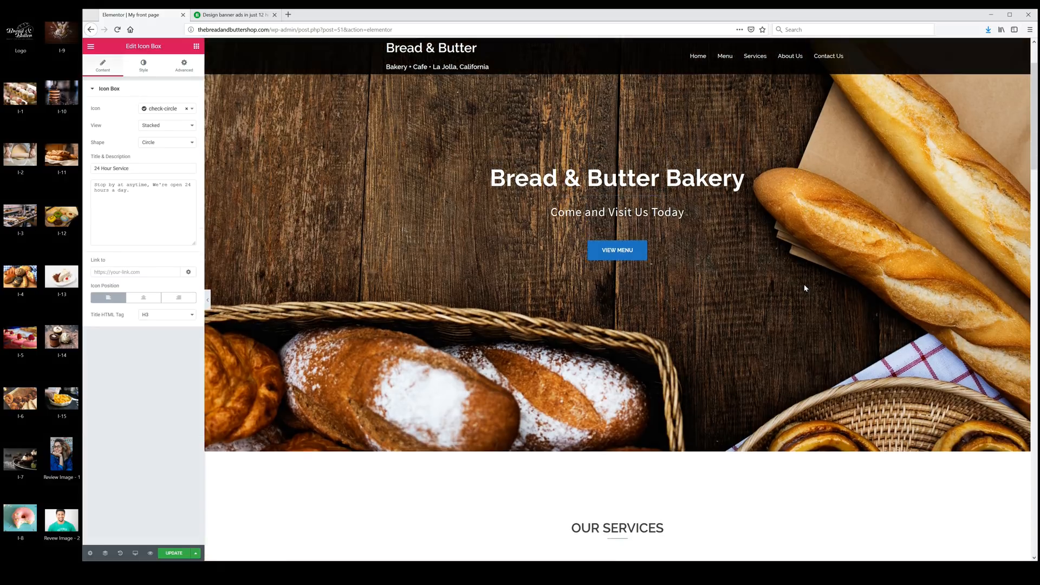
scroll(806, 289, "down", 8)
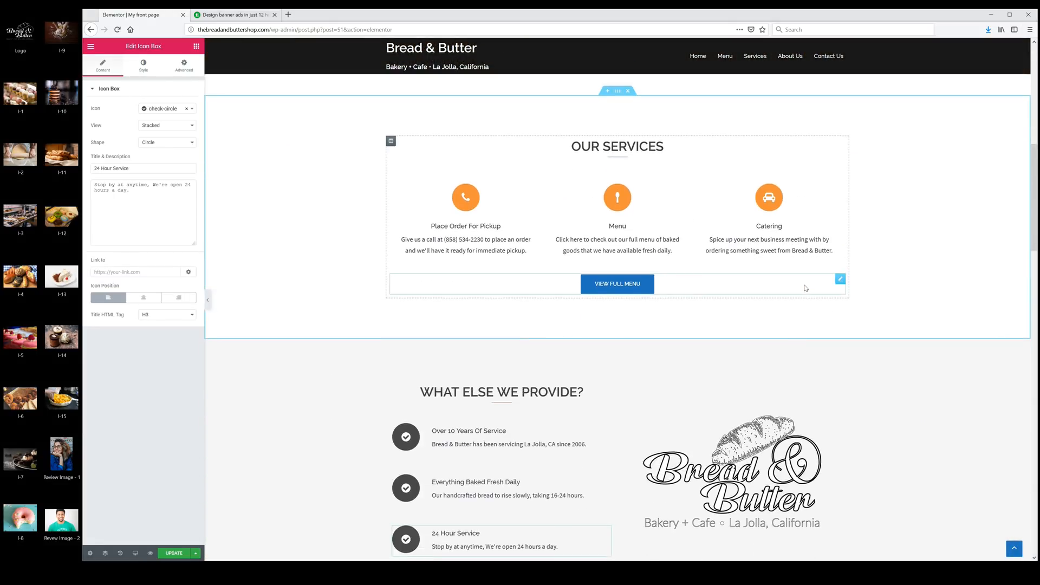
scroll(805, 288, "down", 6)
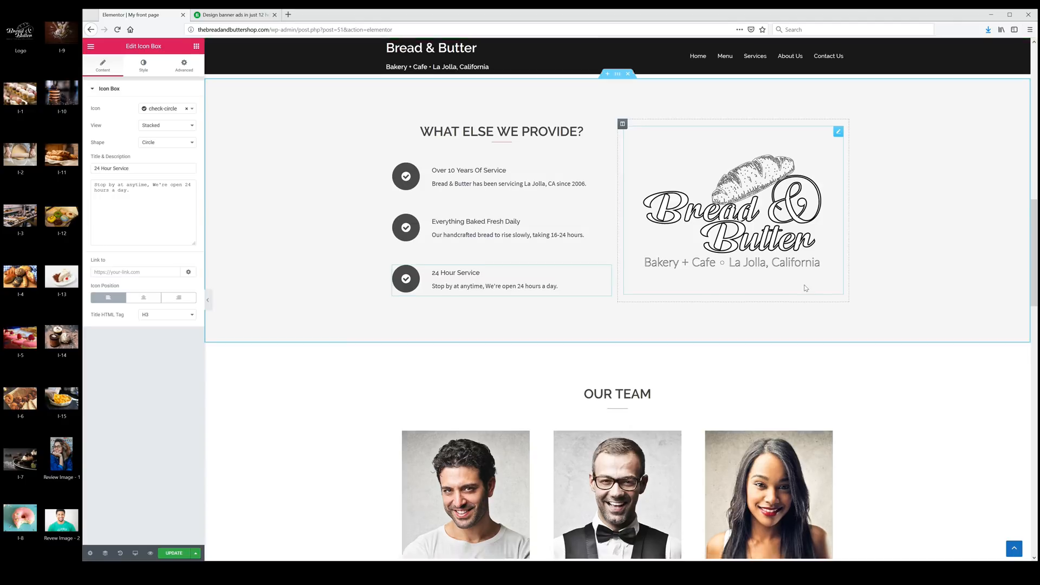
scroll(805, 288, "down", 5)
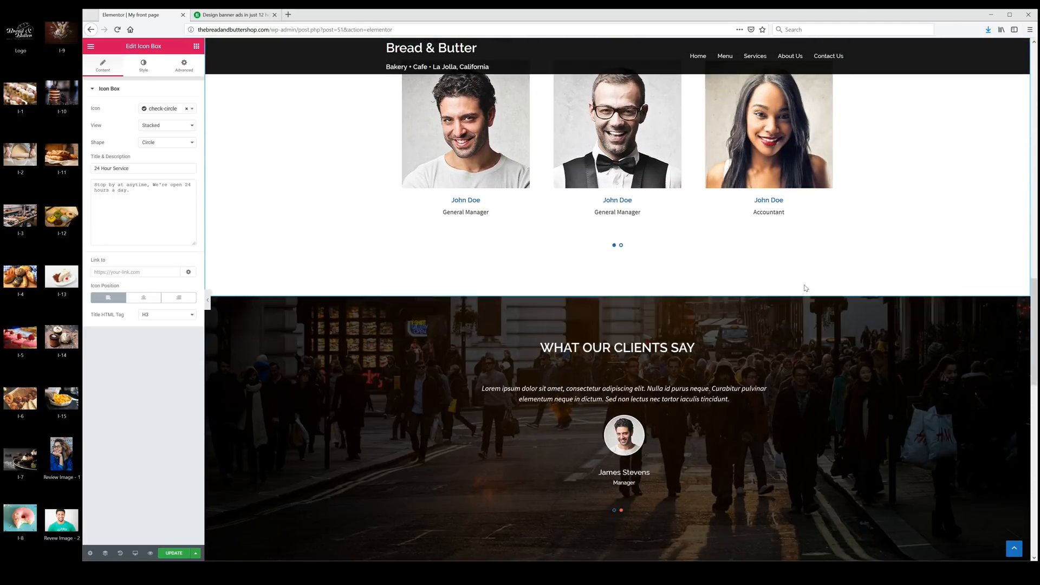
scroll(805, 288, "down", 3)
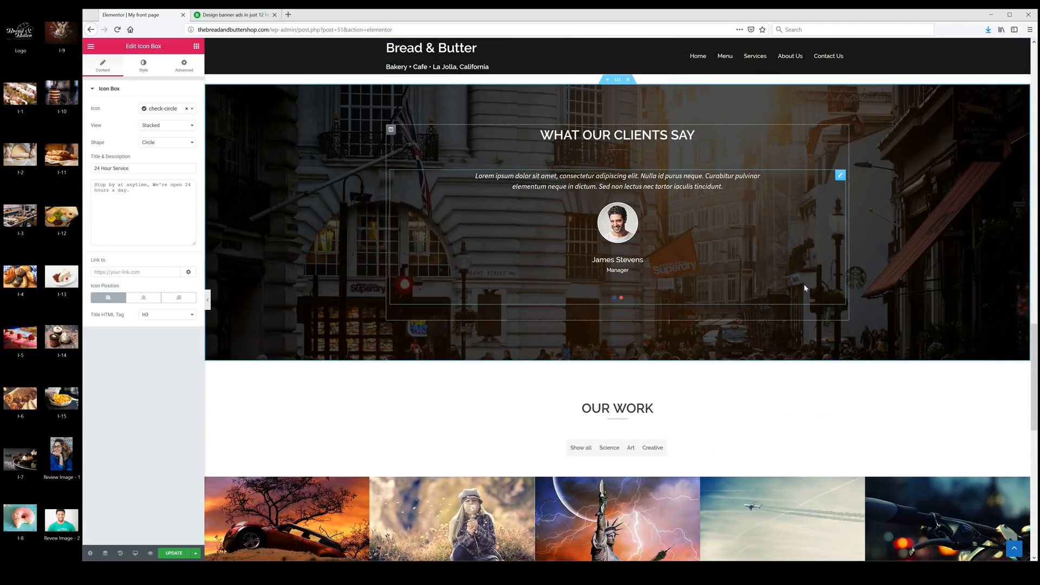
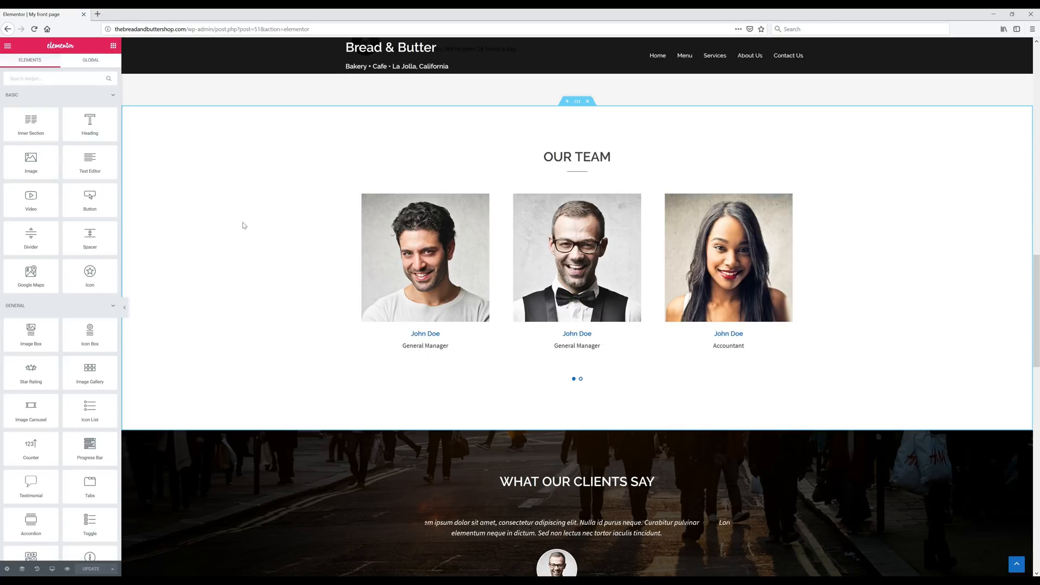
- Remove the fourth member from the Our Team employee carousel
left_click(428, 238)
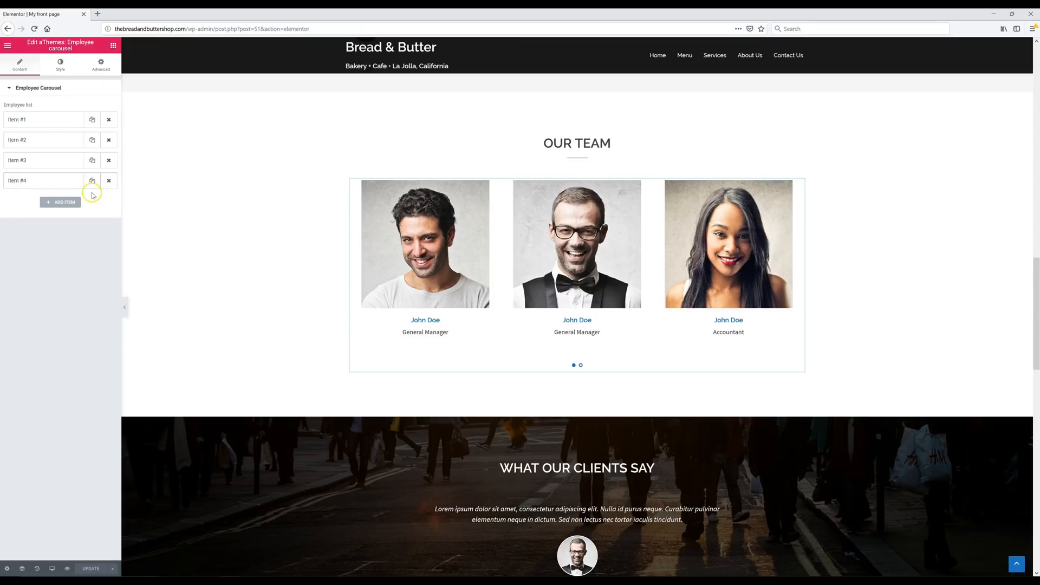
left_click(108, 180)
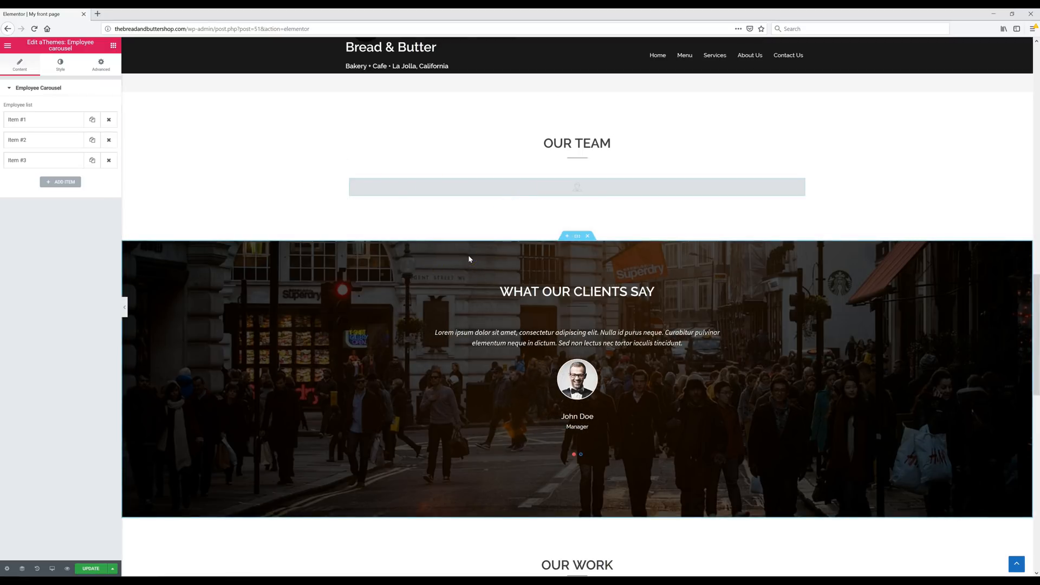
left_click(46, 189)
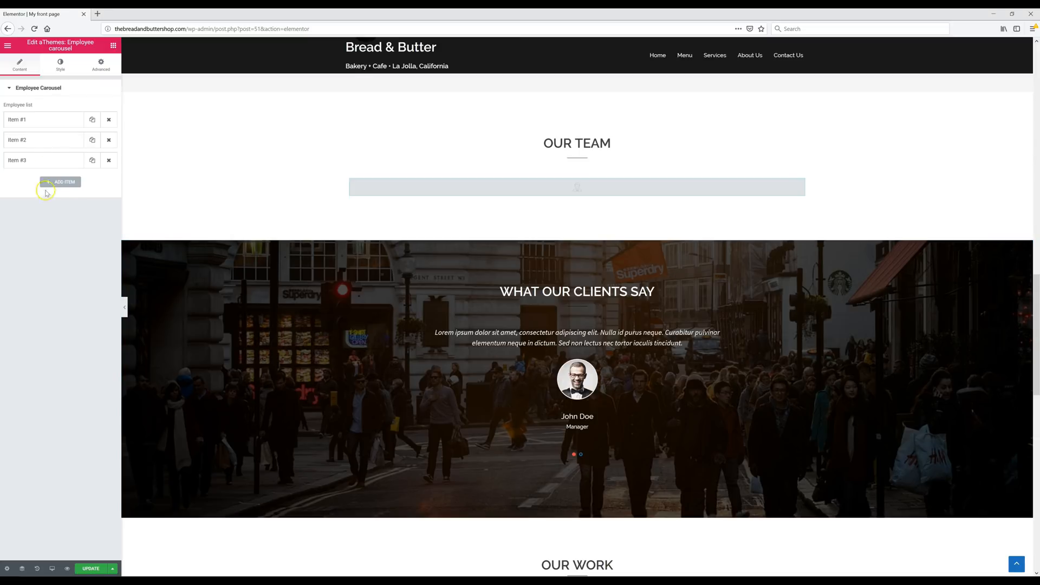
- Replace the first member's placeholder photo with the uploaded Cake Decorator.jpeg image
left_click(46, 124)
left_click(64, 191)
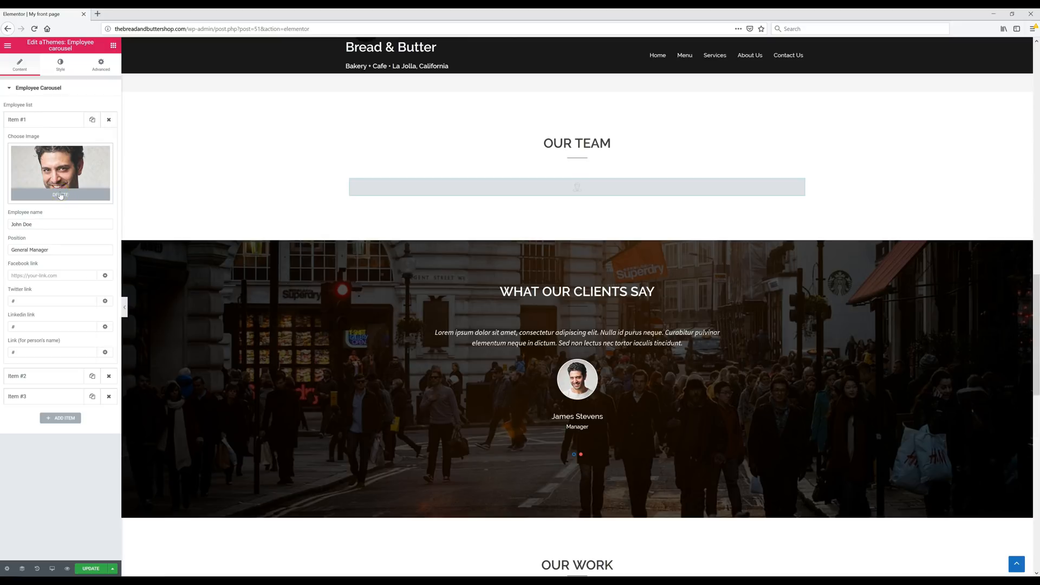
left_click(60, 194)
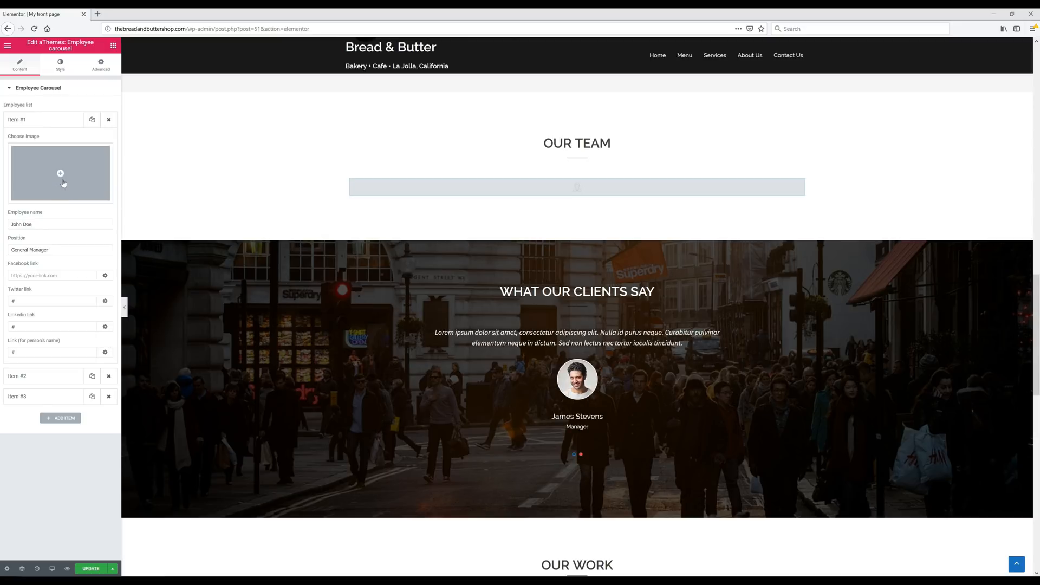
left_click(62, 182)
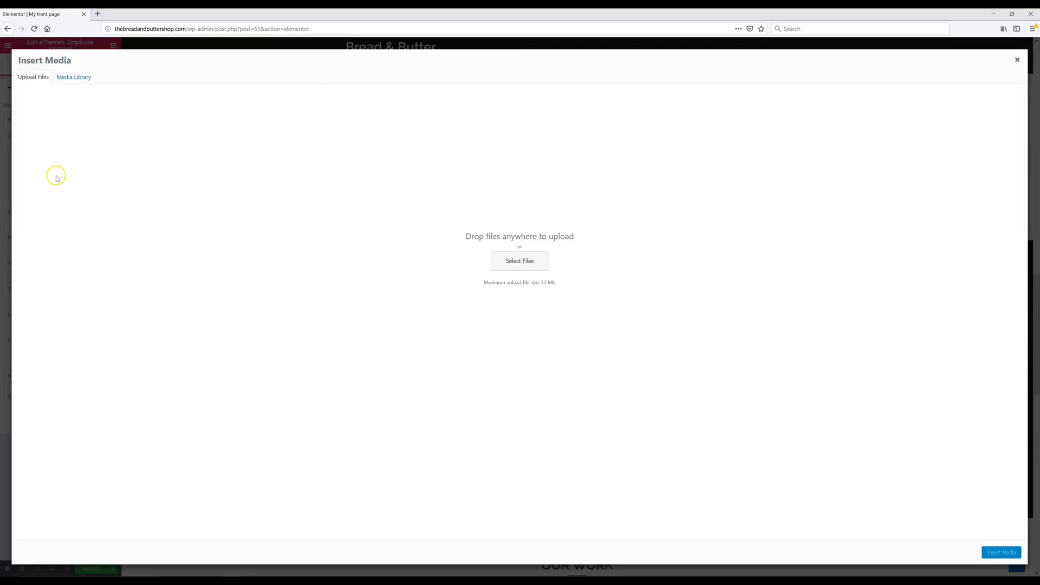
left_click(1010, 14)
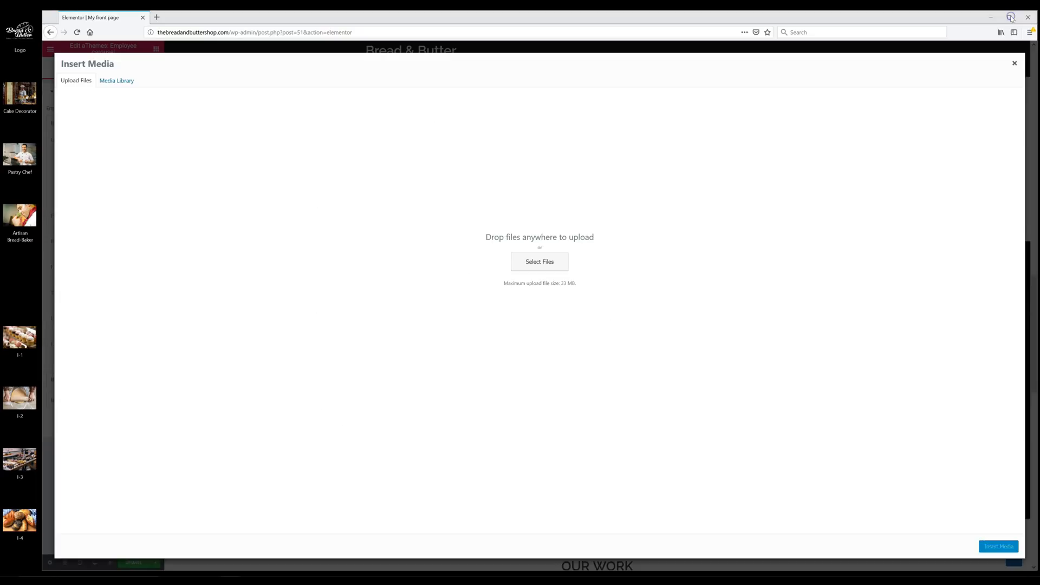
left_click_drag(26, 118, 307, 235)
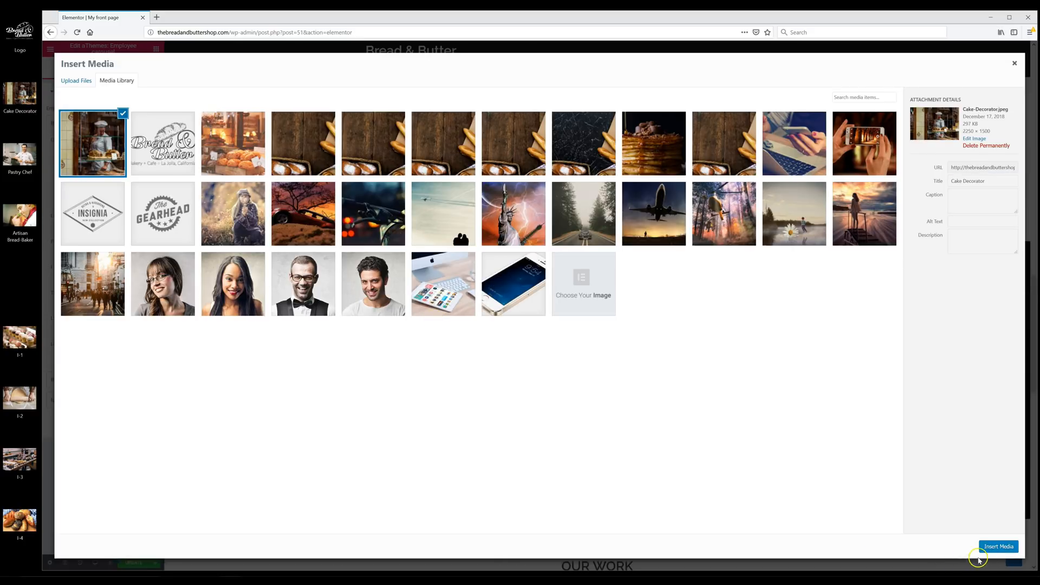
left_click(996, 547)
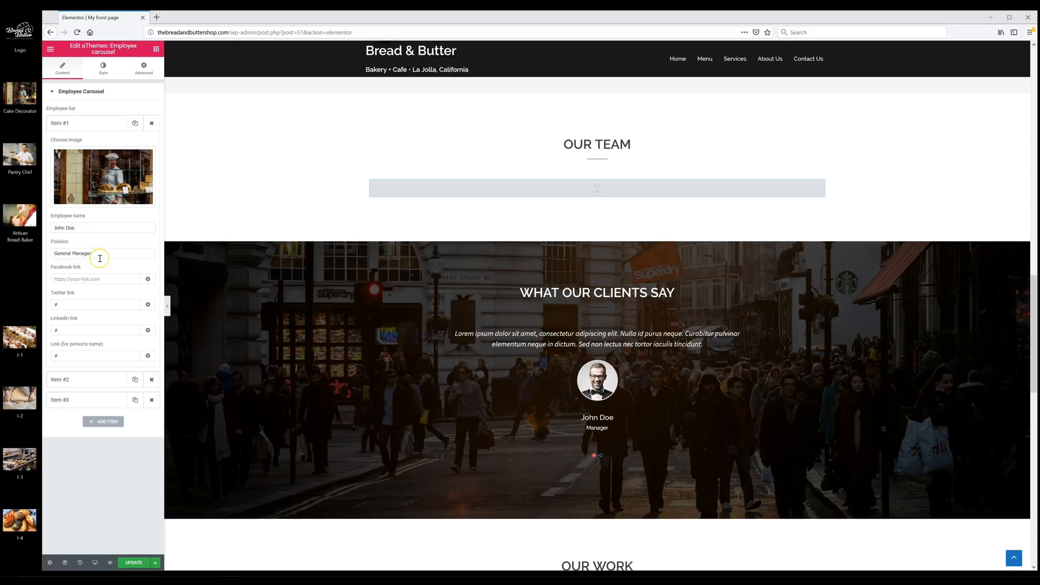
- Give the first member a new name and position Cake Decorator, then save and reload the editor
triple_click(95, 228)
type("Sophia")
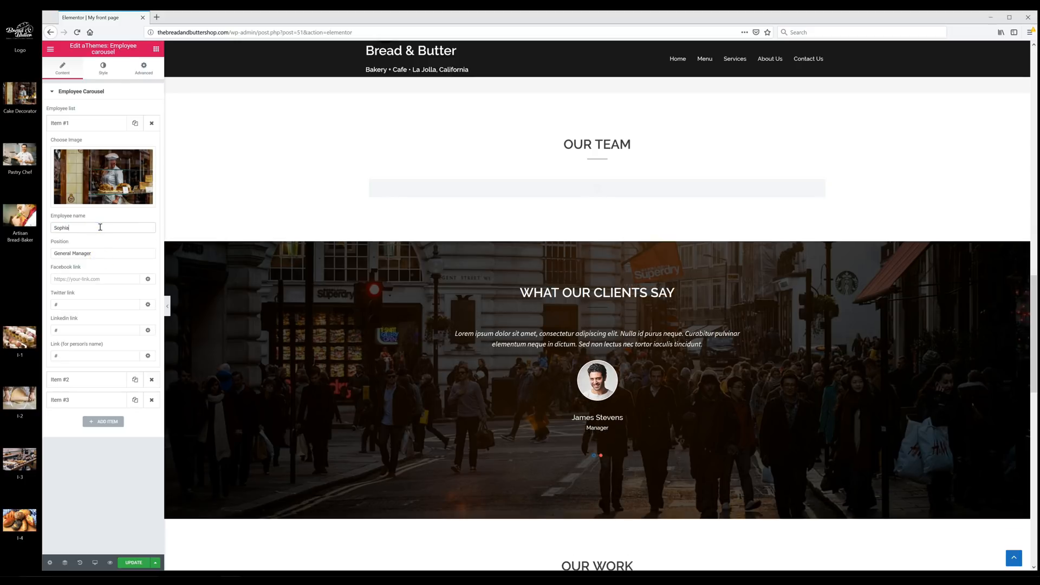
double_click(91, 253)
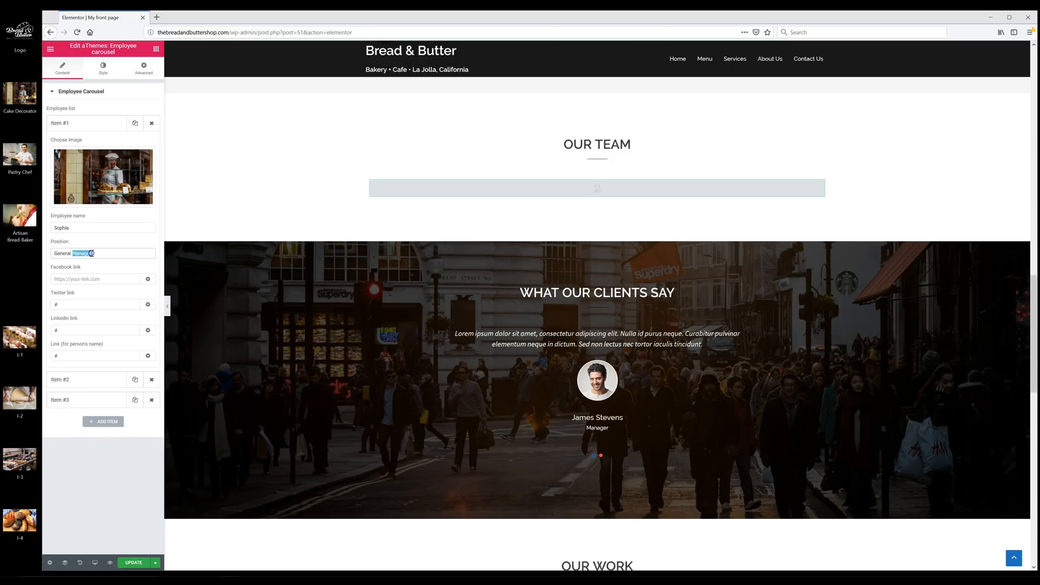
triple_click(91, 253)
type("Cake Decorator")
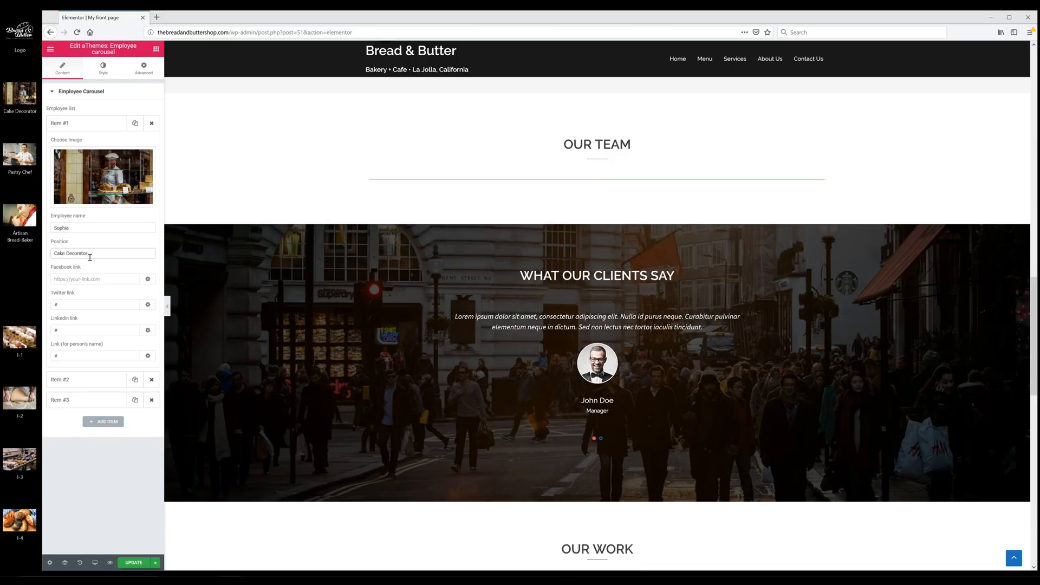
left_click(108, 288)
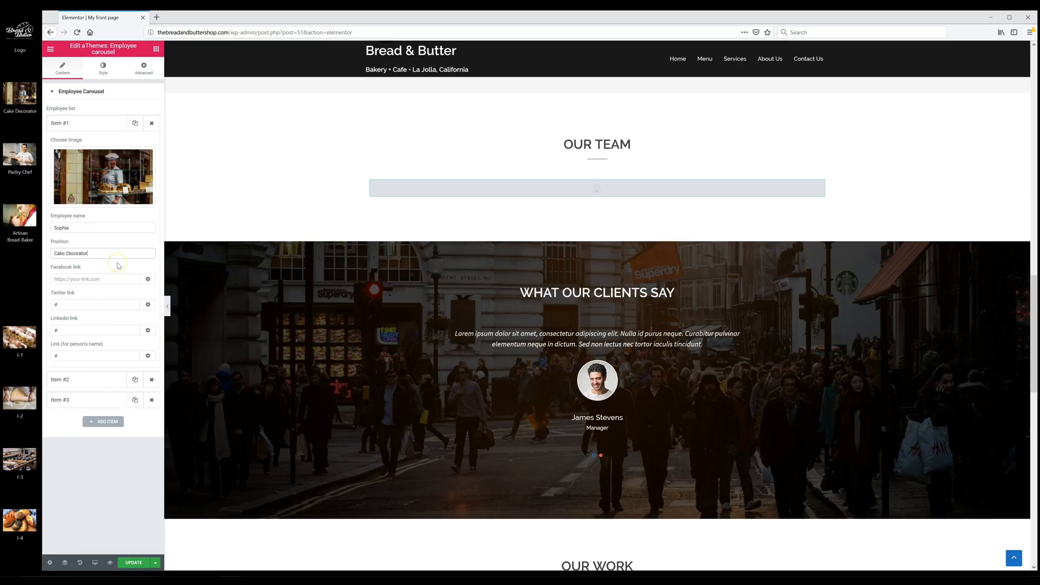
left_click(129, 563)
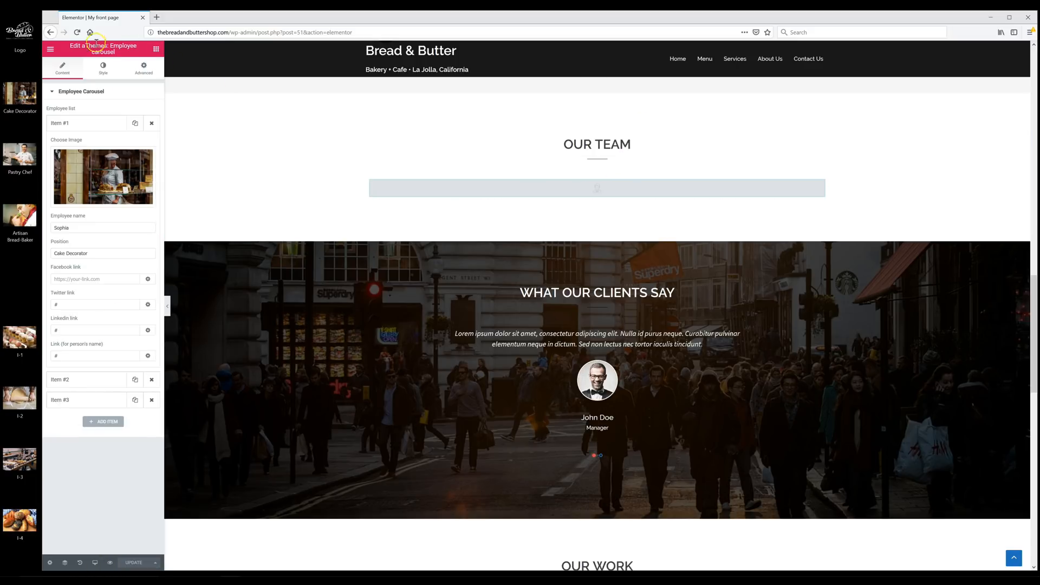
left_click(76, 32)
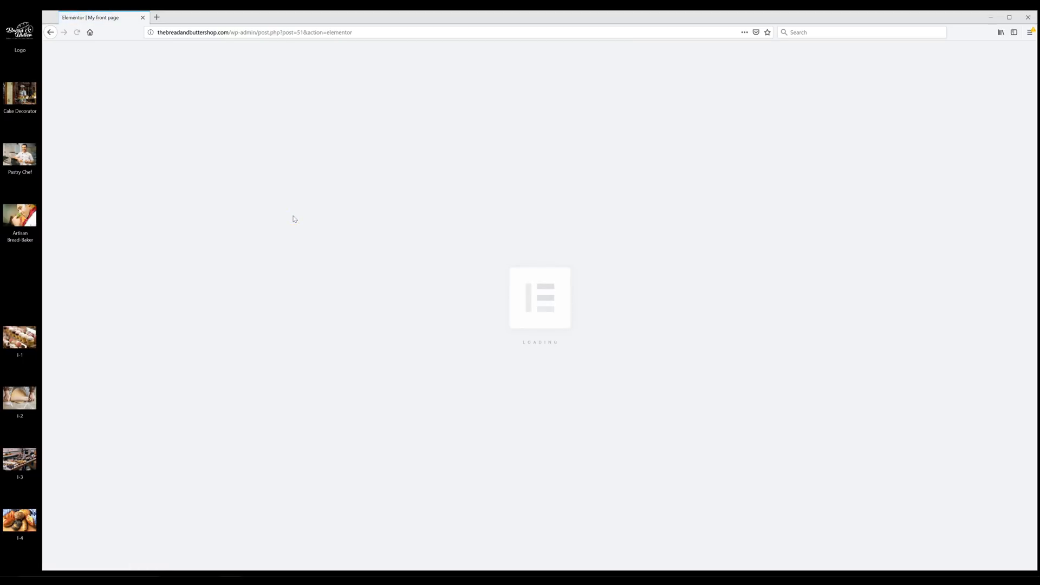
- Scroll through Our Team to check the Cake Decorator, Pastry Chef and Artisan Bread-Baker entries
scroll(293, 225, "down", 10)
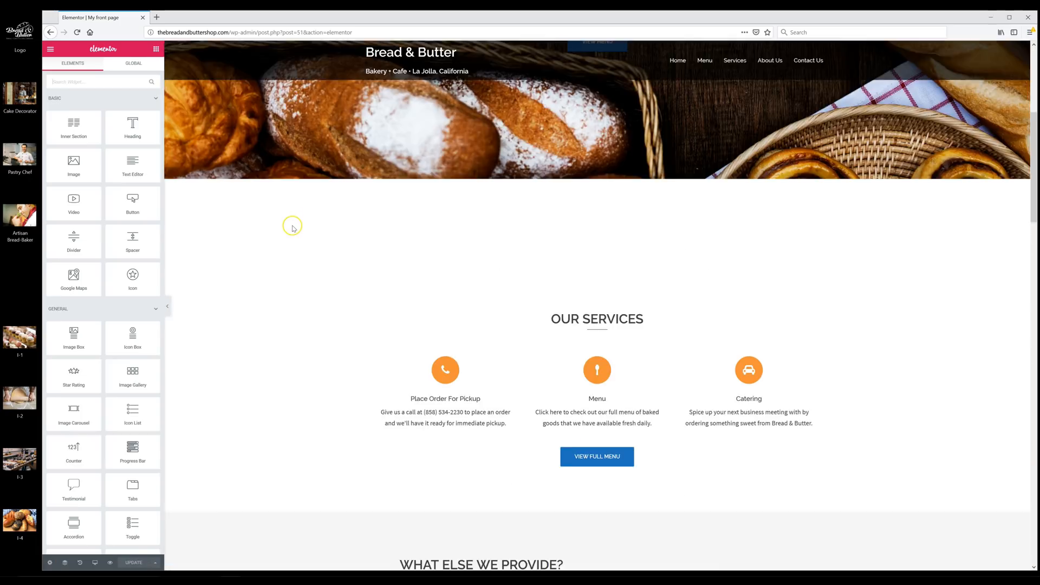
scroll(291, 229, "down", 9)
scroll(288, 228, "up", 2)
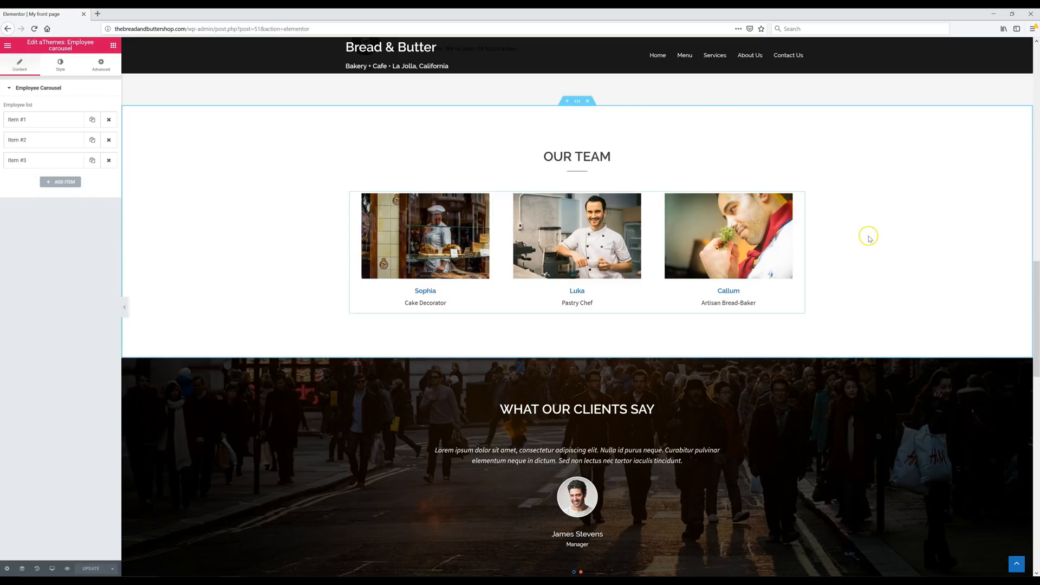
scroll(867, 244, "down", 4)
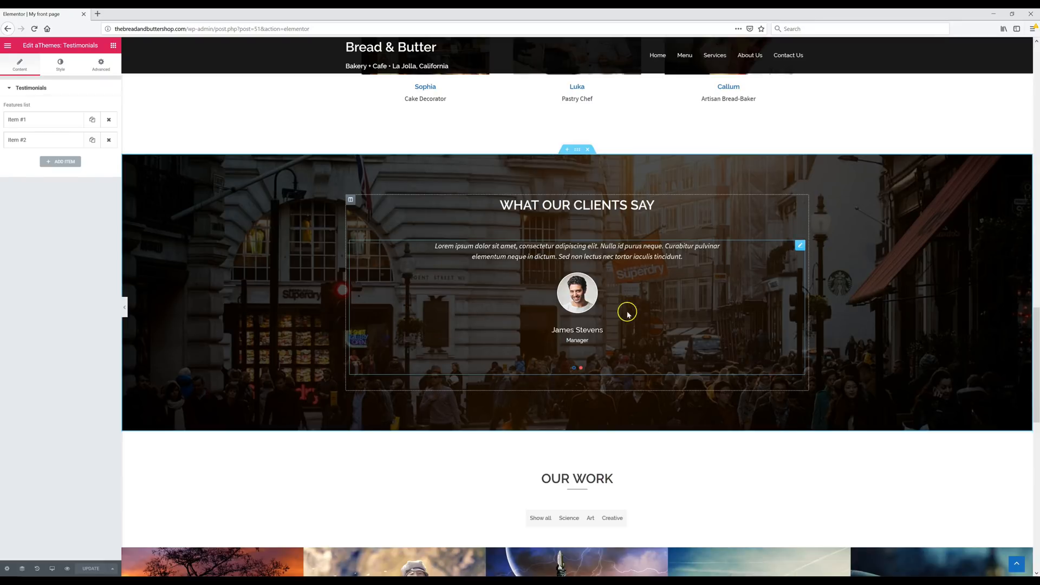
- Give the first testimonial a new client name, position Customer and the pasted bakery review
left_click(37, 119)
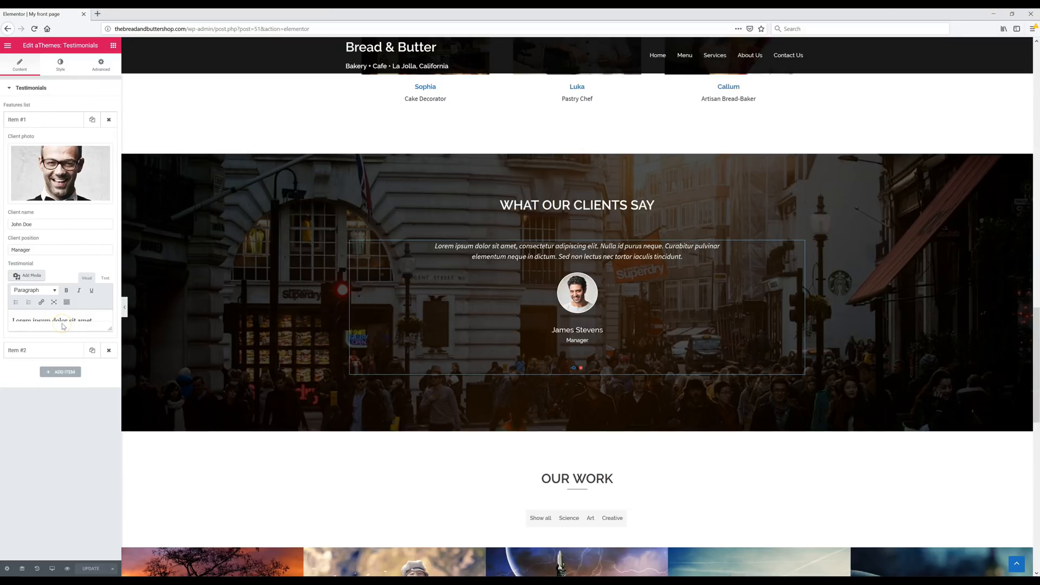
type("Allison K.")
left_click(65, 247)
double_click(55, 249)
type("Customer")
left_click_drag(110, 329, 108, 425)
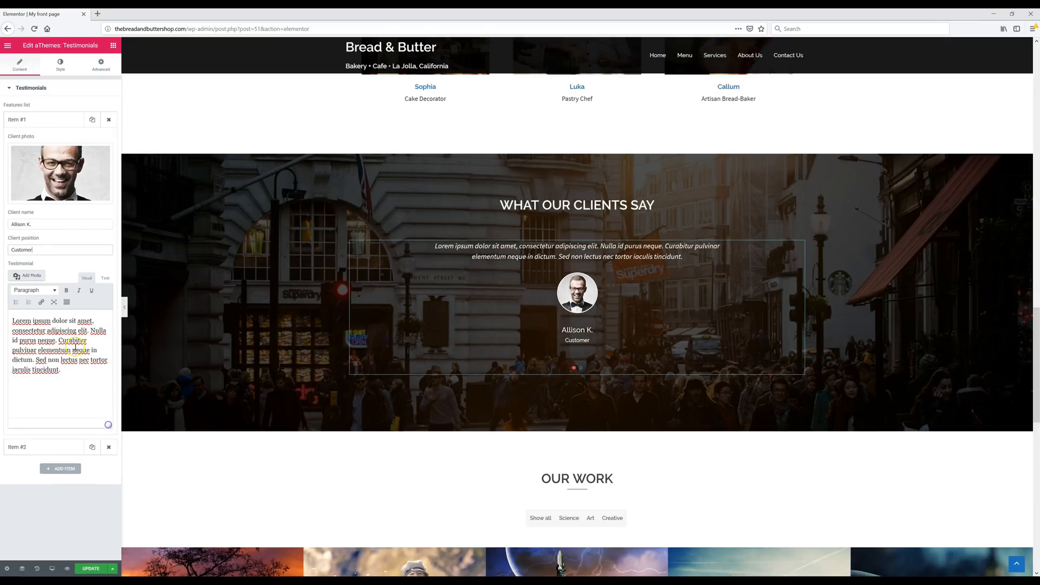
key("ctrl+a")
type("est cookies ive ever had. Perfectly cooked, crusty around and soft inside. Freshly baked and still warm. Very helpful staff.")
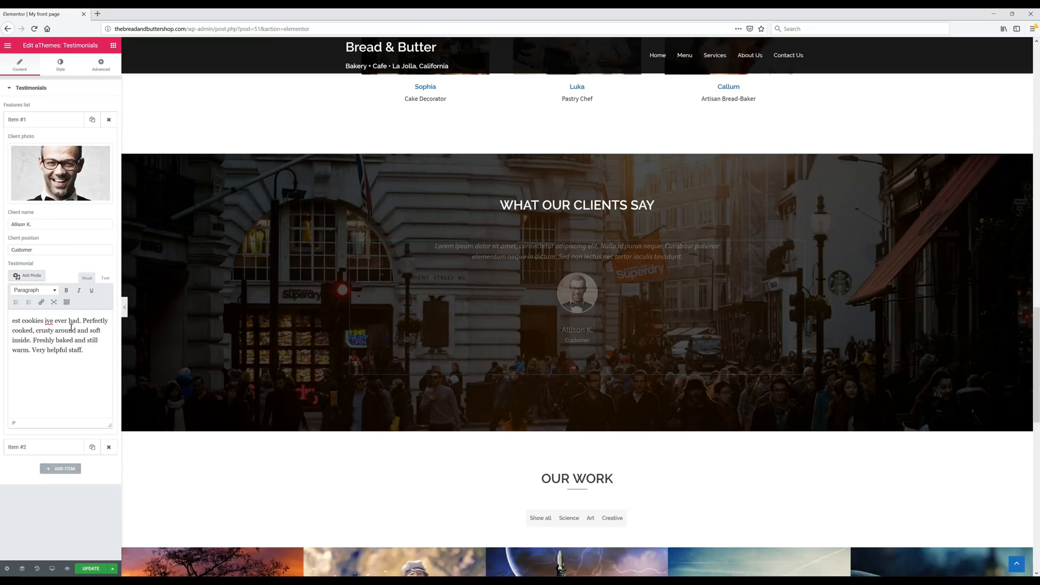
- Upload the first review image from the desktop as the first testimonial's client photo
left_click(62, 180)
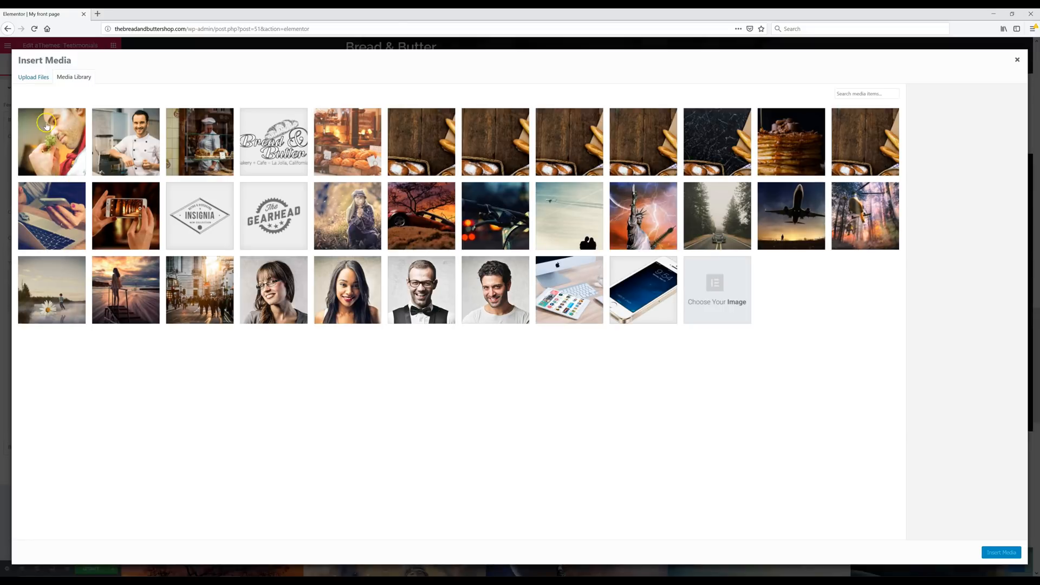
left_click(38, 77)
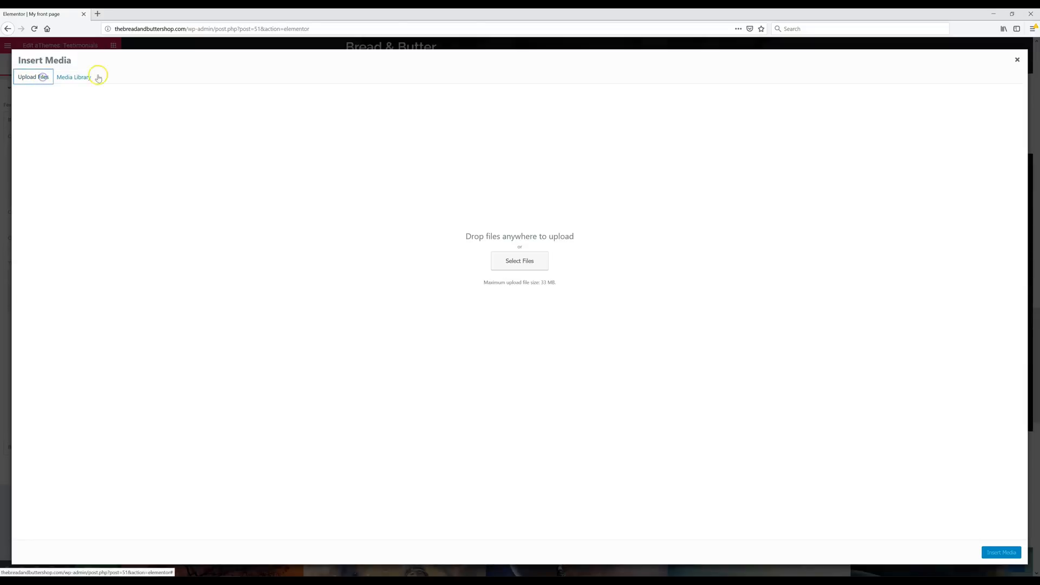
left_click(1012, 14)
left_click_drag(19, 87, 340, 222)
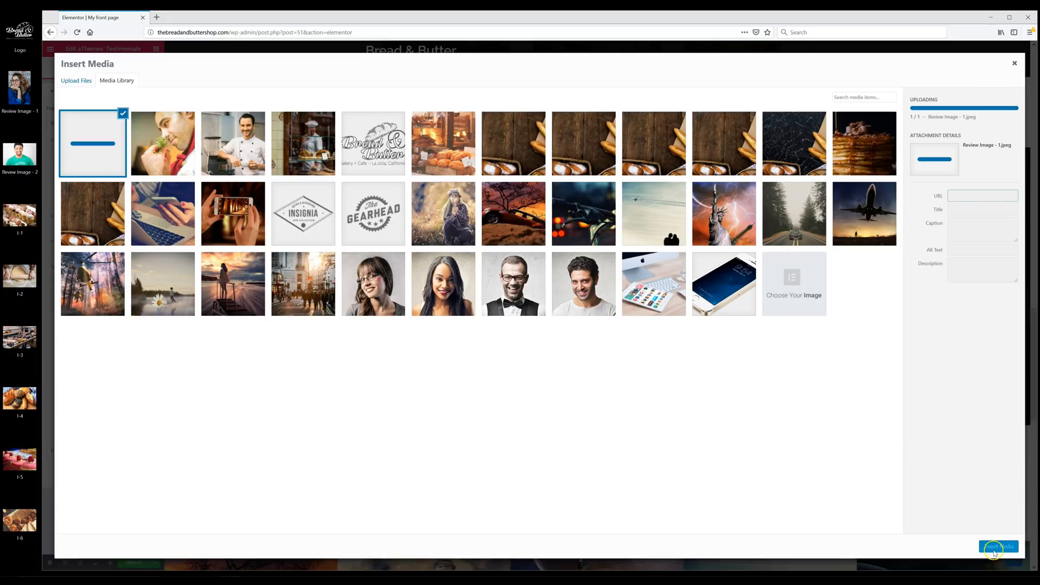
left_click(998, 547)
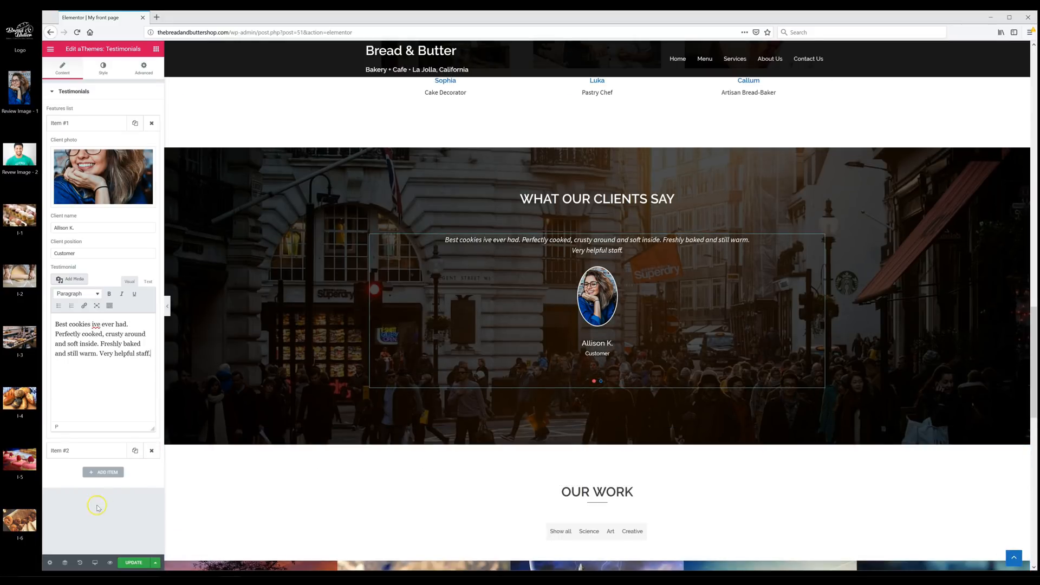
left_click(74, 455)
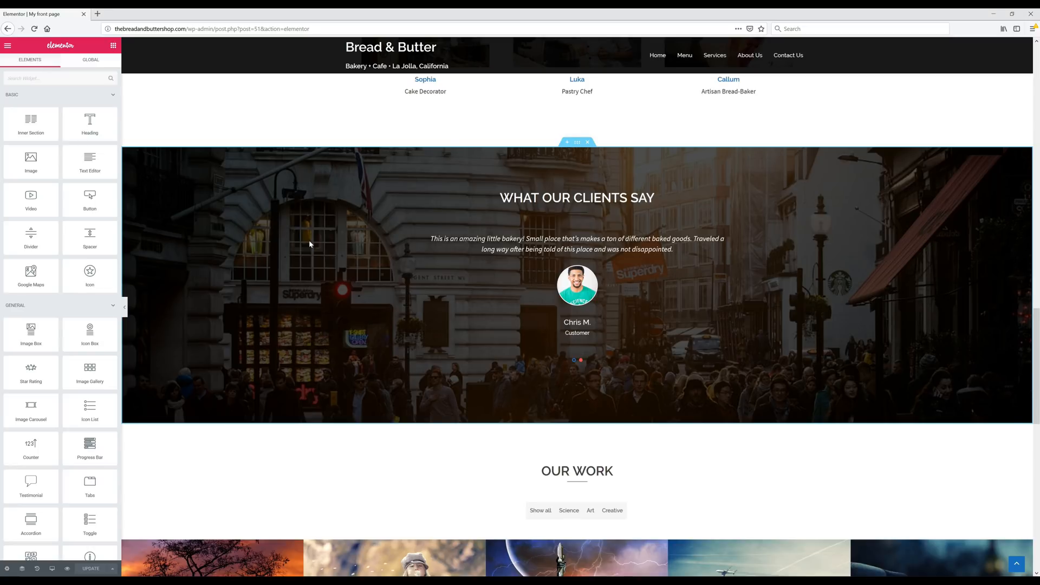
- Replace the first Our Work portfolio item's car photo with the uploaded I-1 cupcakes image
scroll(314, 266, "down", 5)
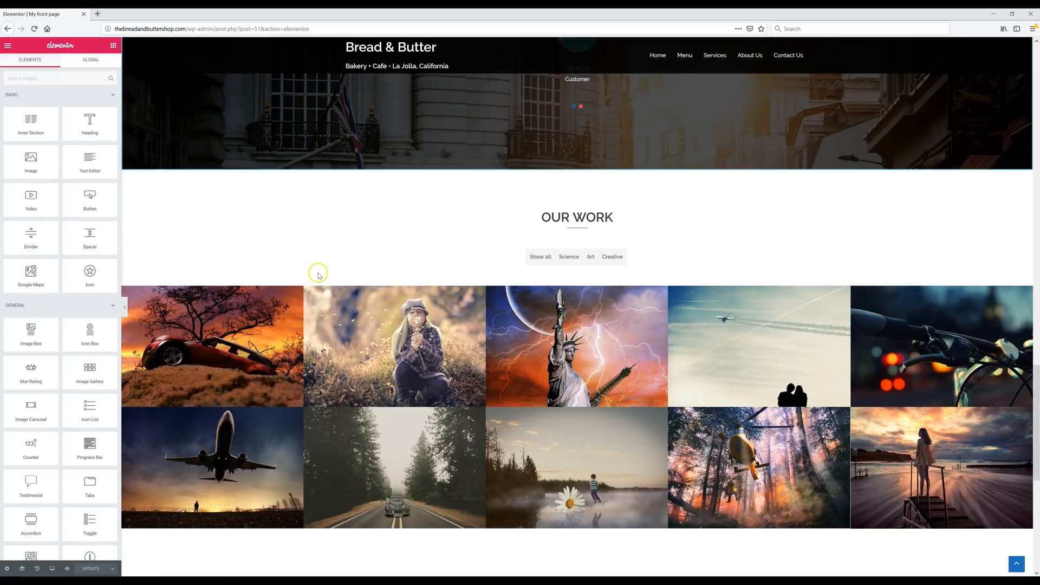
scroll(318, 275, "down", 2)
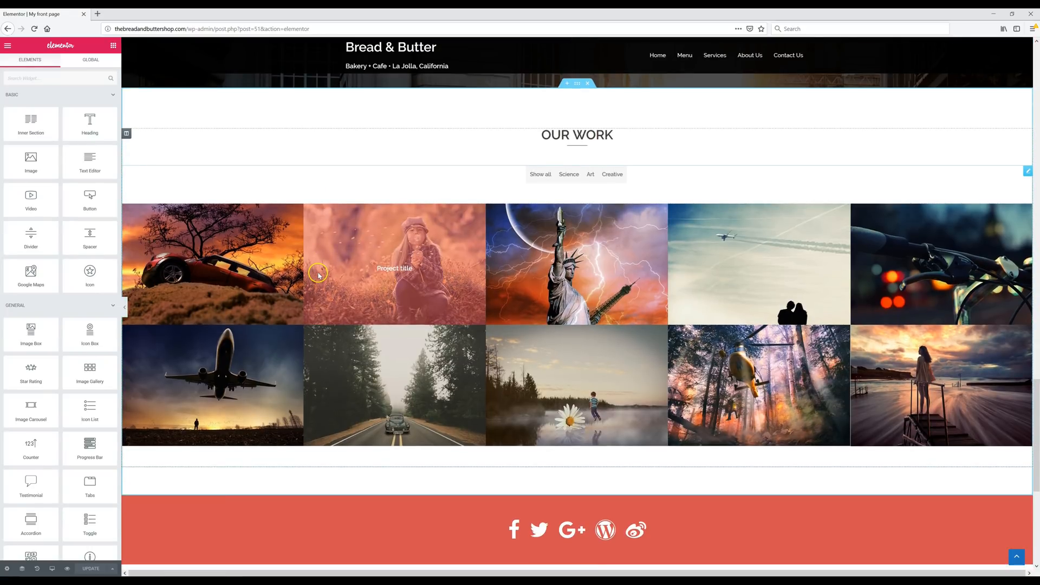
left_click(319, 274)
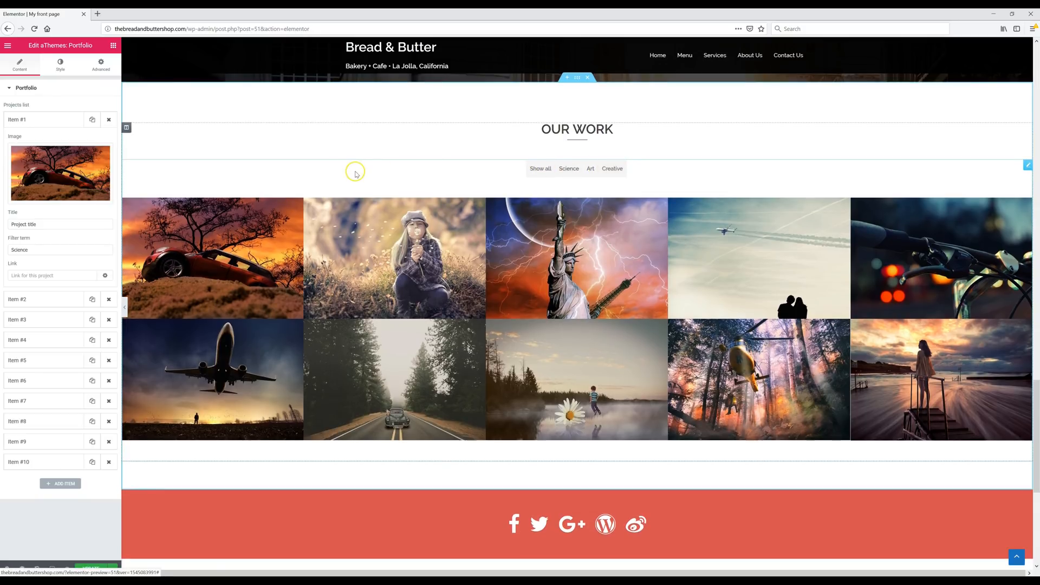
left_click(51, 246)
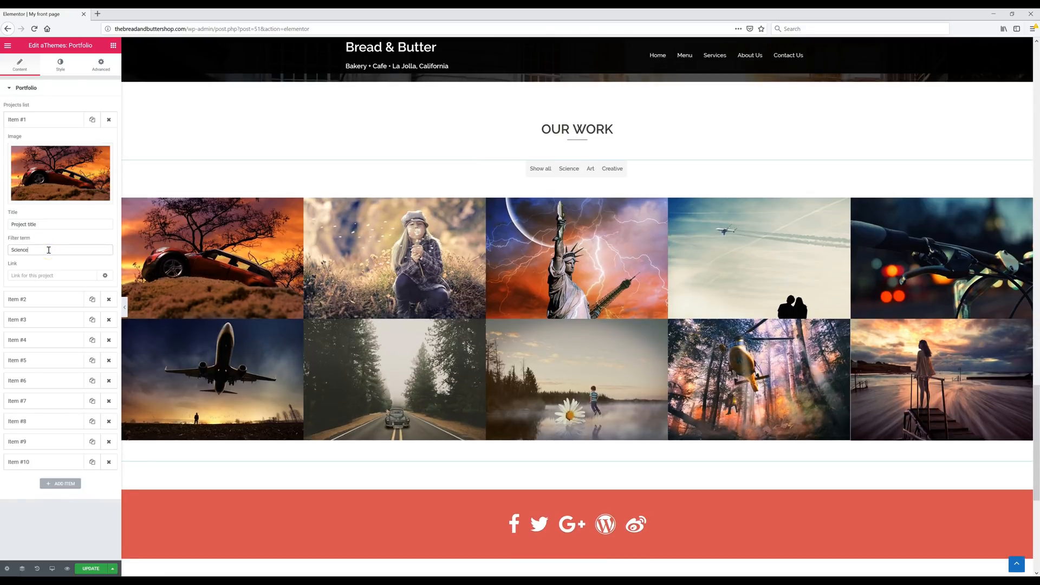
left_click(58, 181)
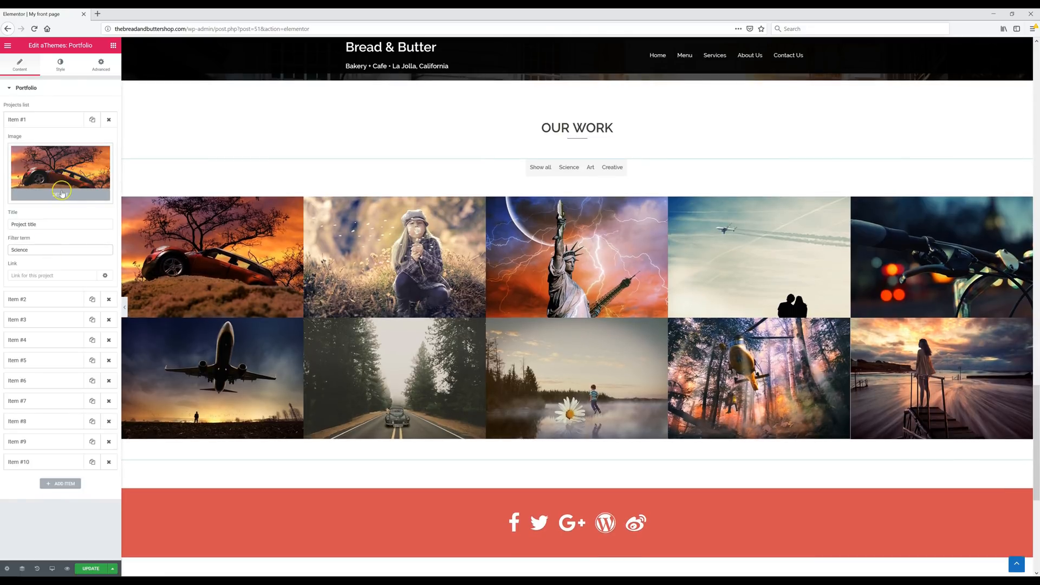
left_click(61, 193)
left_click(53, 174)
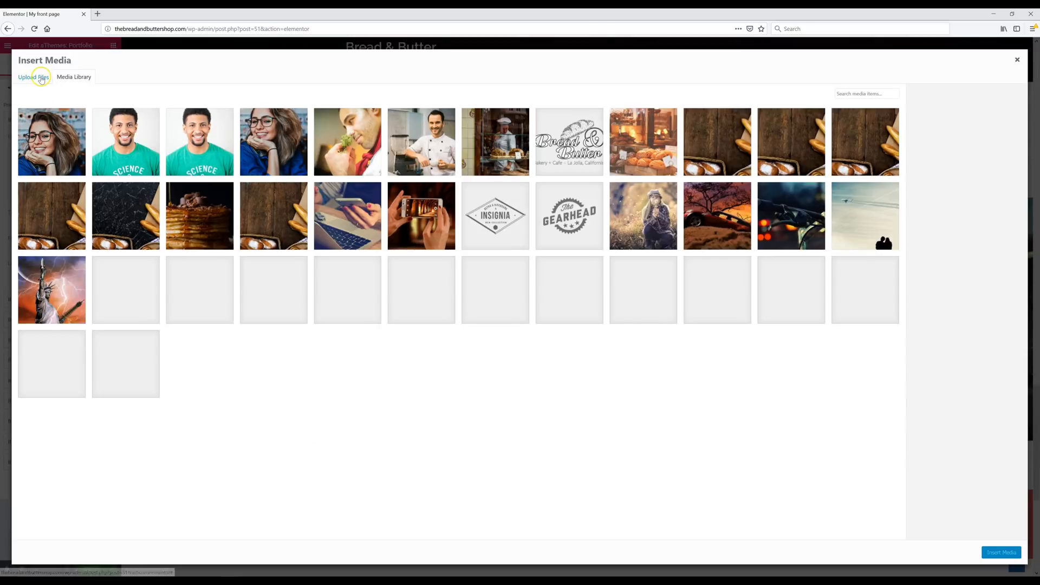
left_click(41, 78)
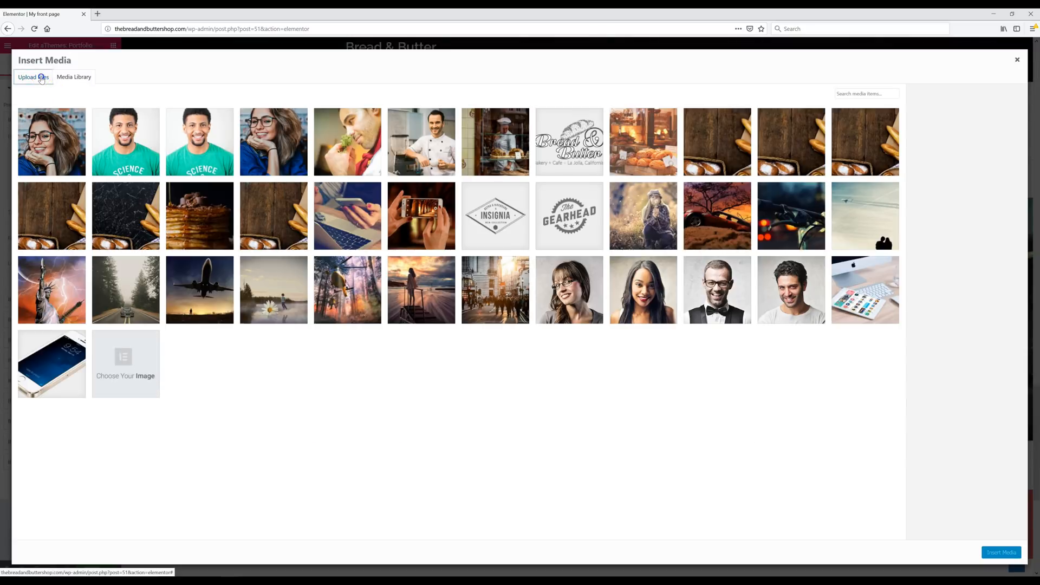
left_click(1011, 14)
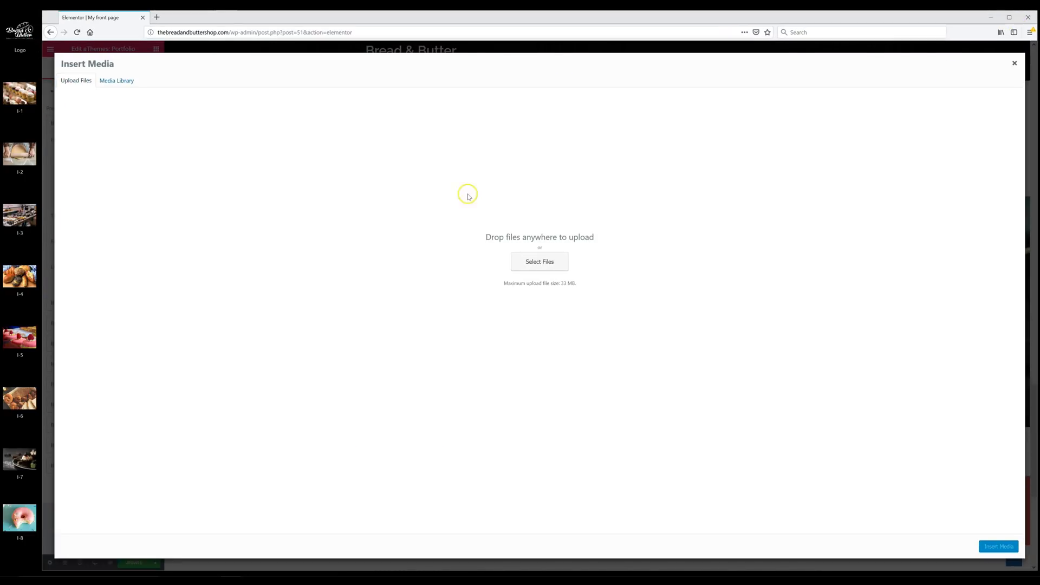
left_click(31, 96)
left_click_drag(31, 97, 255, 170)
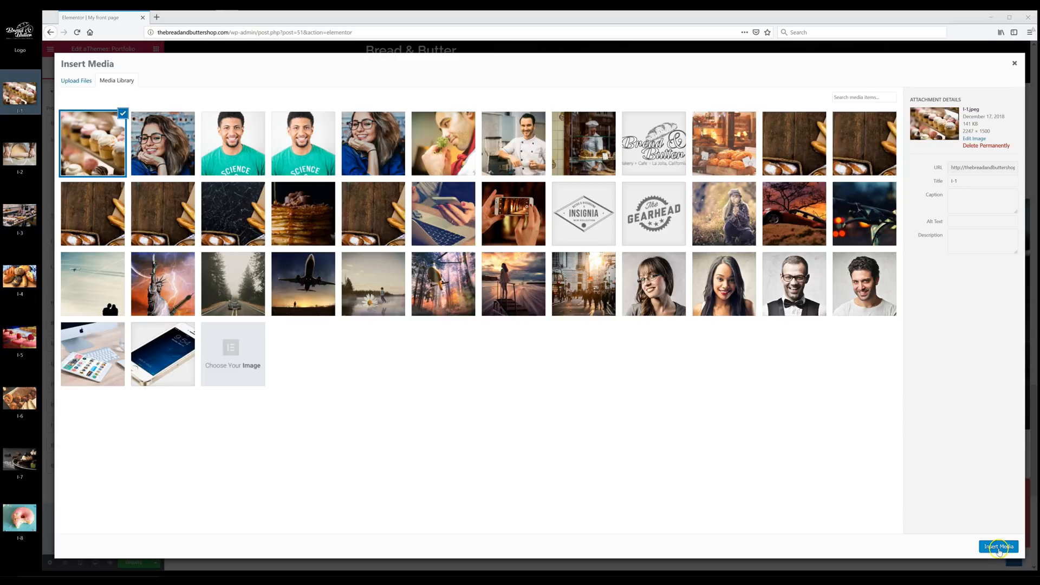
left_click(999, 547)
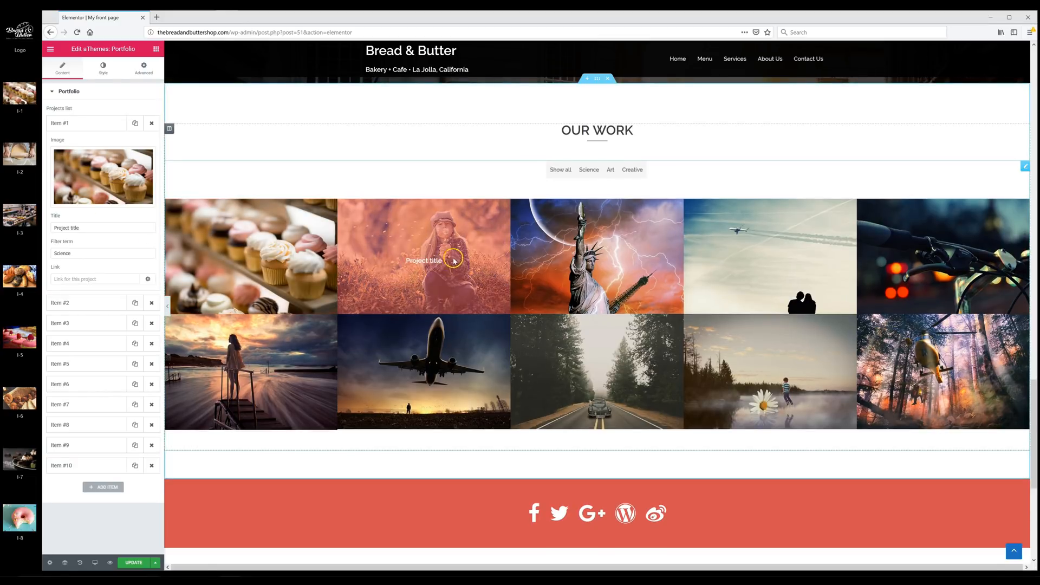
- Clear the portfolio item's title, change its filter term from Science to Bakery, and save the page
triple_click(100, 230)
key("BackSpace")
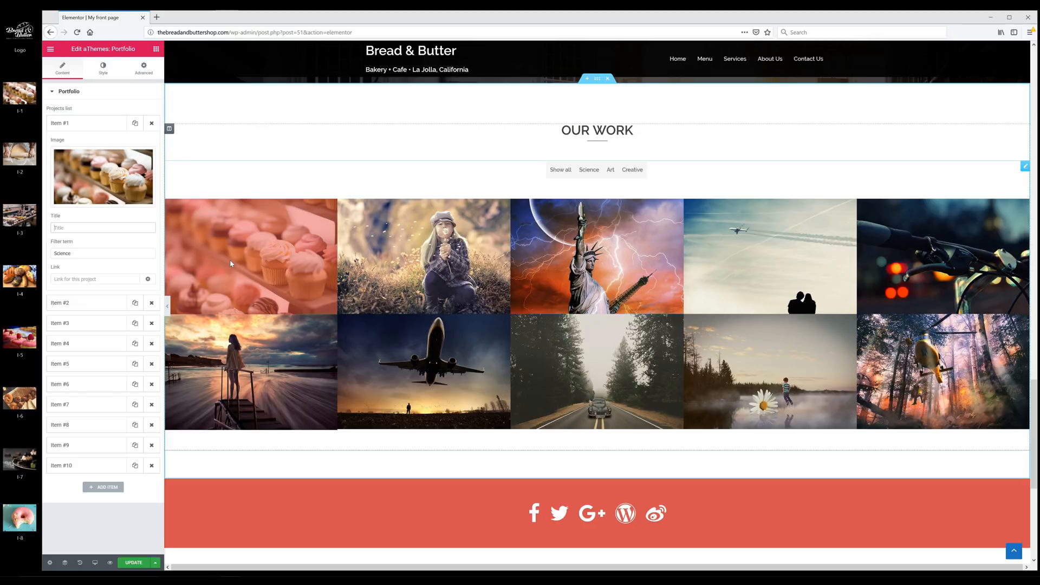
triple_click(92, 255)
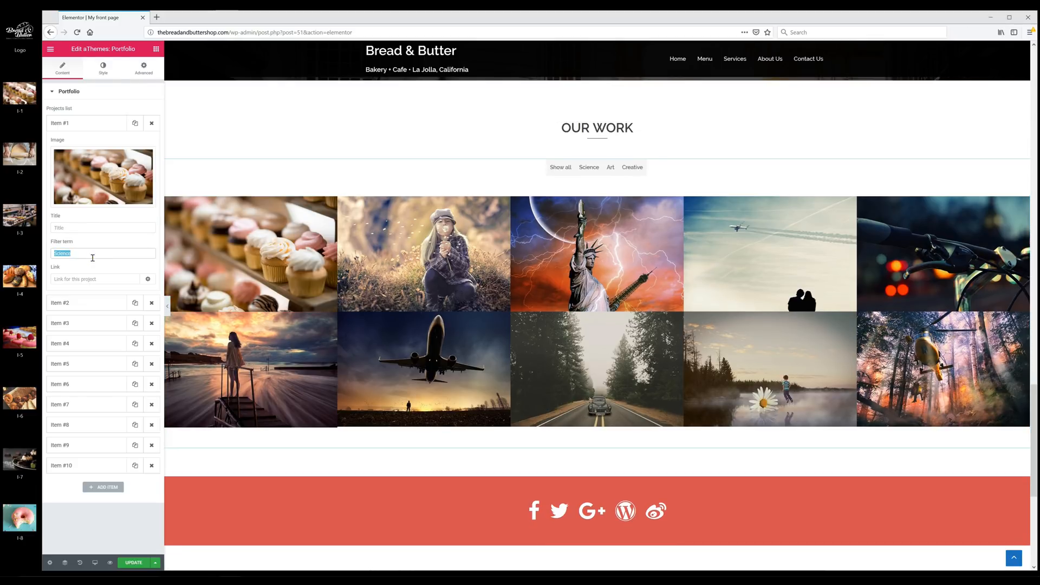
type("Bakery")
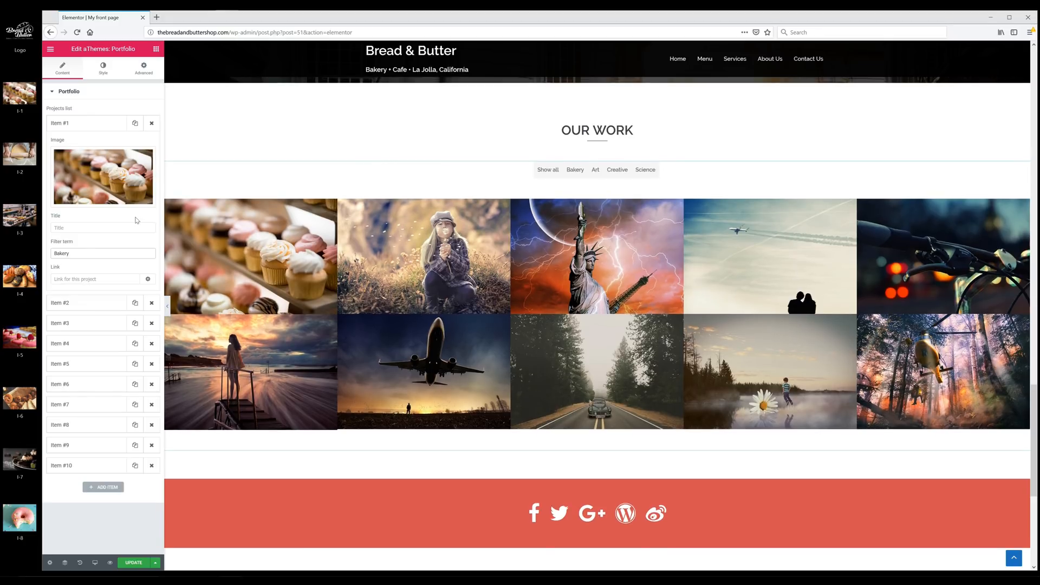
left_click(88, 280)
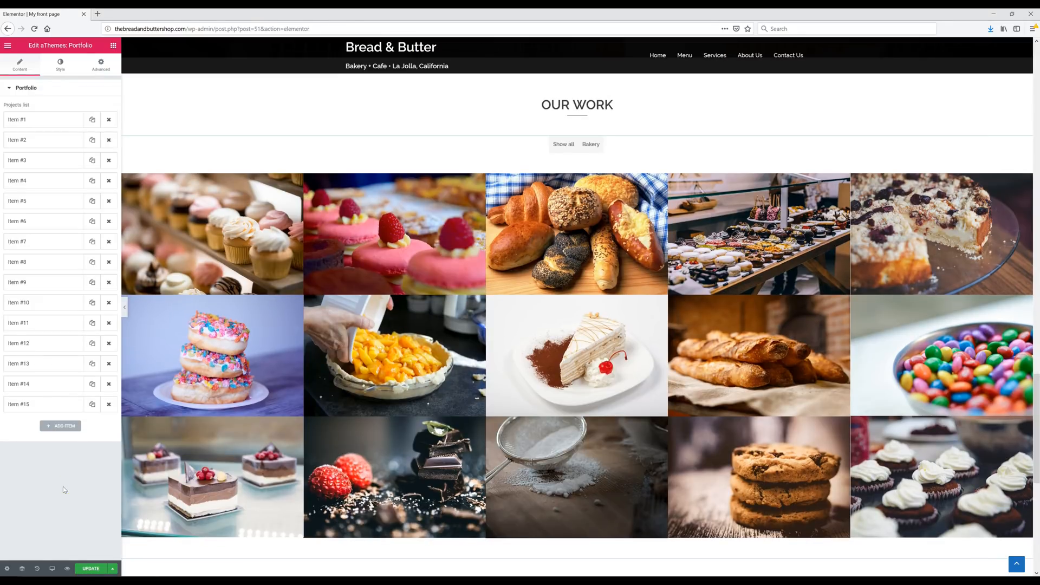
scroll(431, 373, "down", 4)
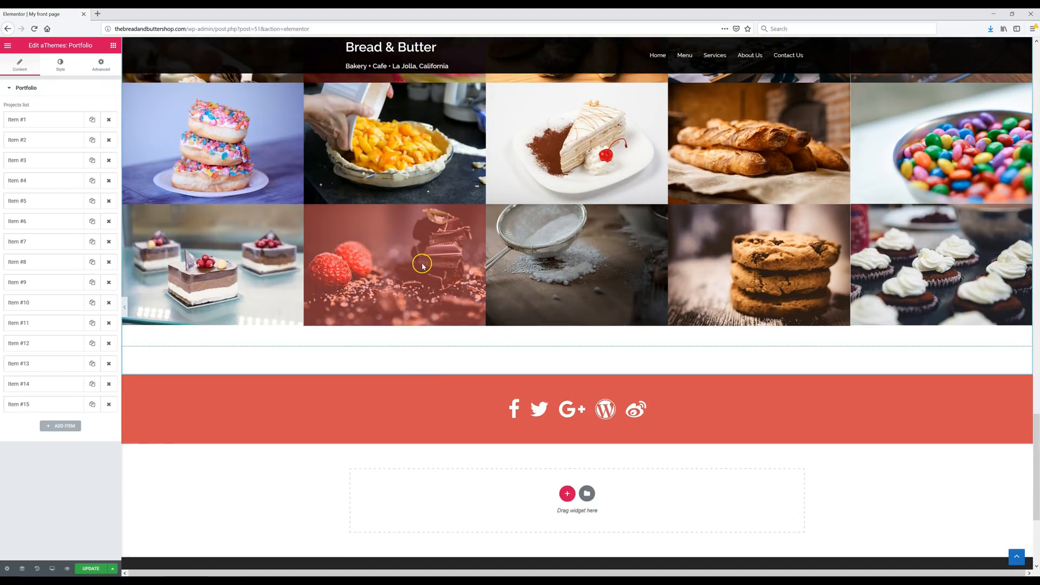
scroll(432, 263, "up", 2)
left_click(85, 568)
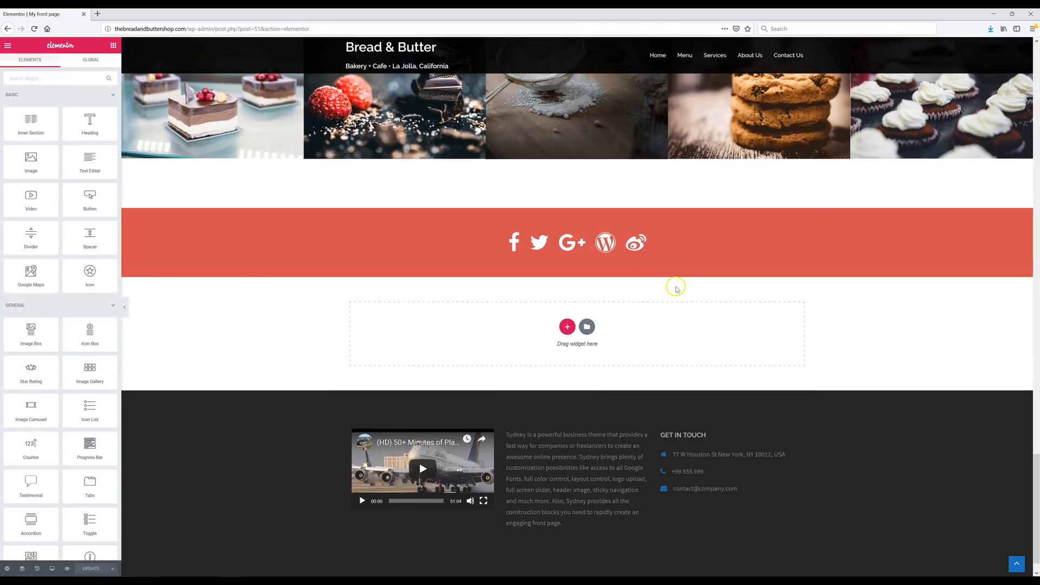
- Swap the social icons Google Plus to Instagram, Wordpress to Pinterest, Weibo to LinkedIn, and save
left_click(510, 245)
left_click(61, 120)
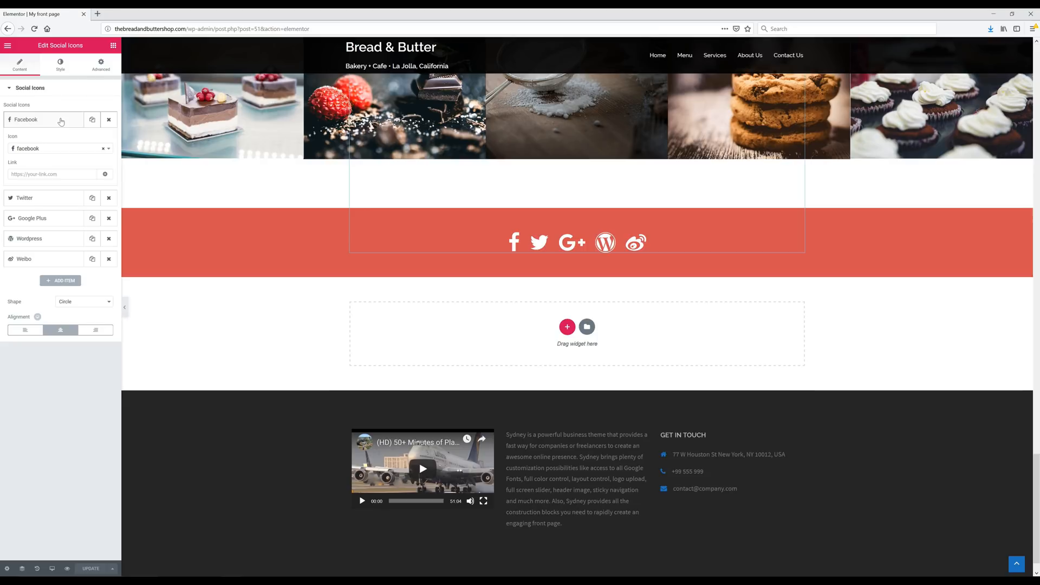
left_click(32, 218)
left_click(59, 189)
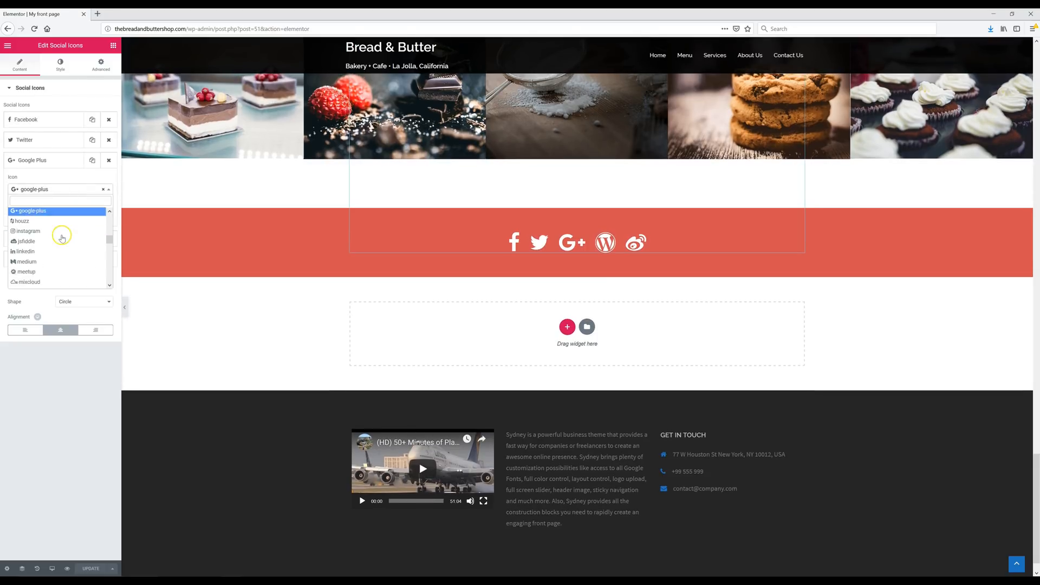
left_click(58, 214)
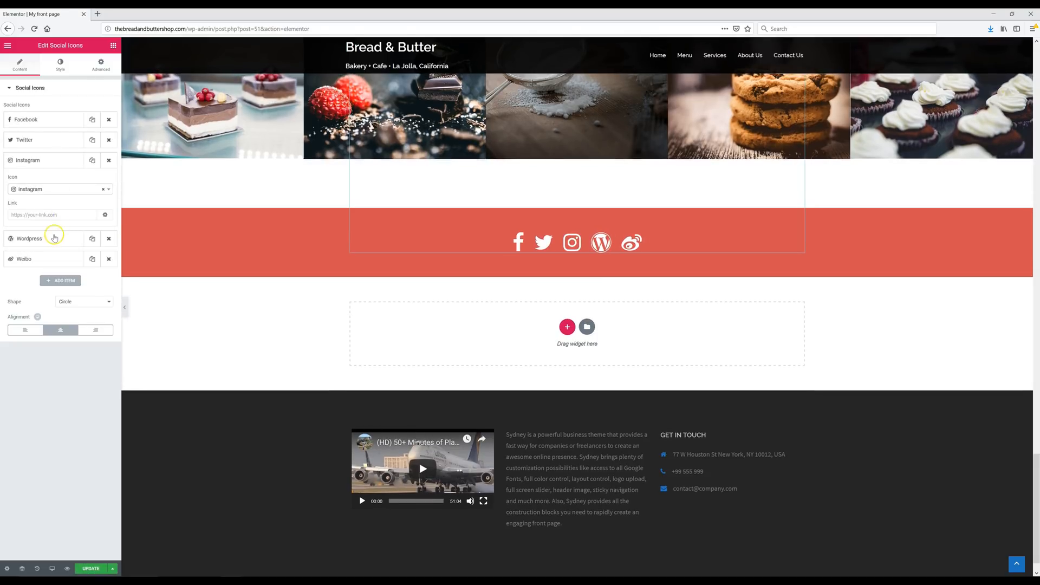
left_click(52, 239)
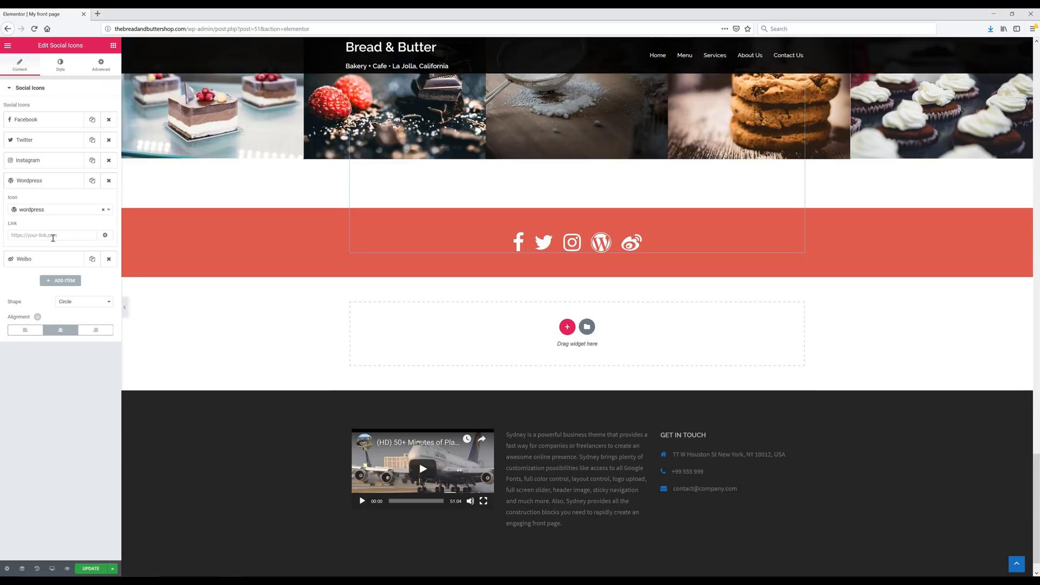
left_click(65, 210)
left_click(33, 292)
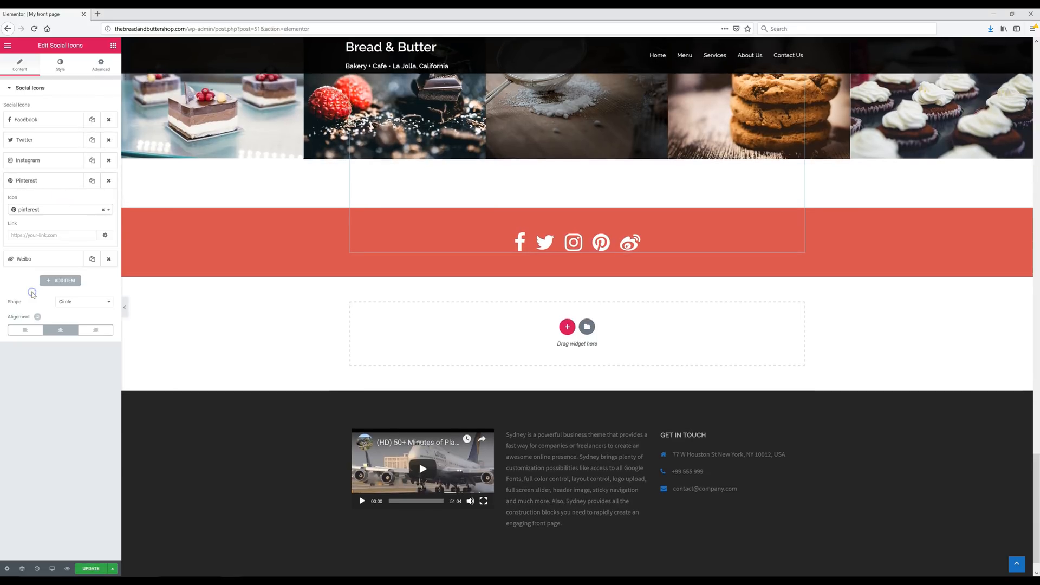
left_click(49, 261)
left_click(49, 228)
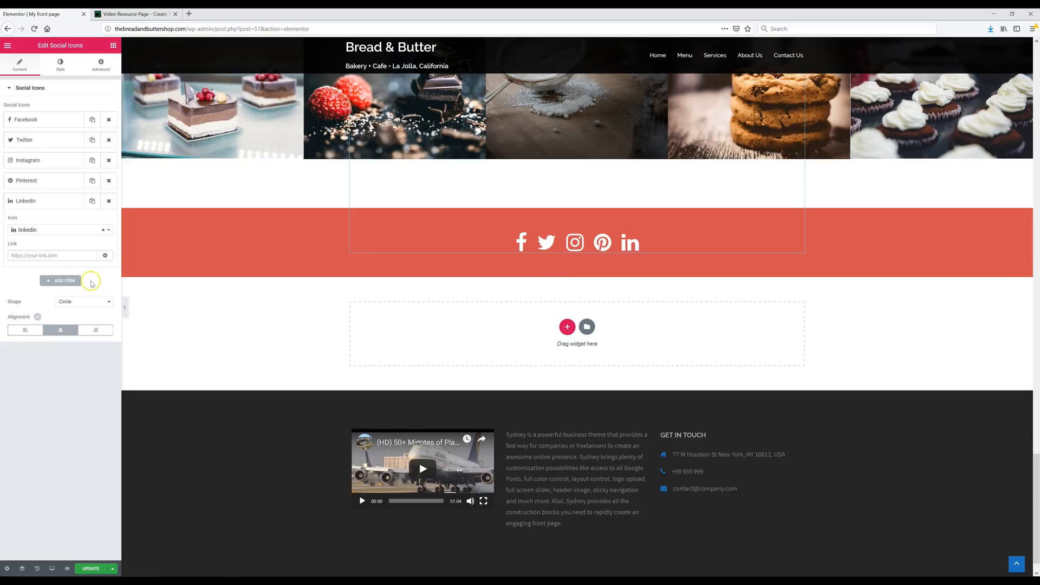
left_click(91, 569)
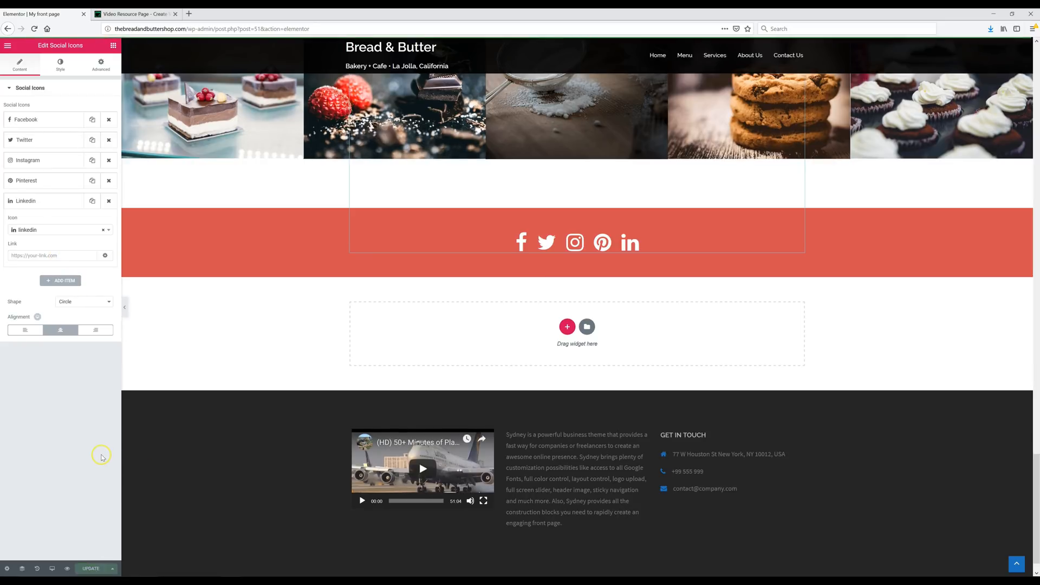
- Read the Finding your Social Media Link guide from the video resource page, then close it
left_click(145, 15)
scroll(274, 331, "down", 10)
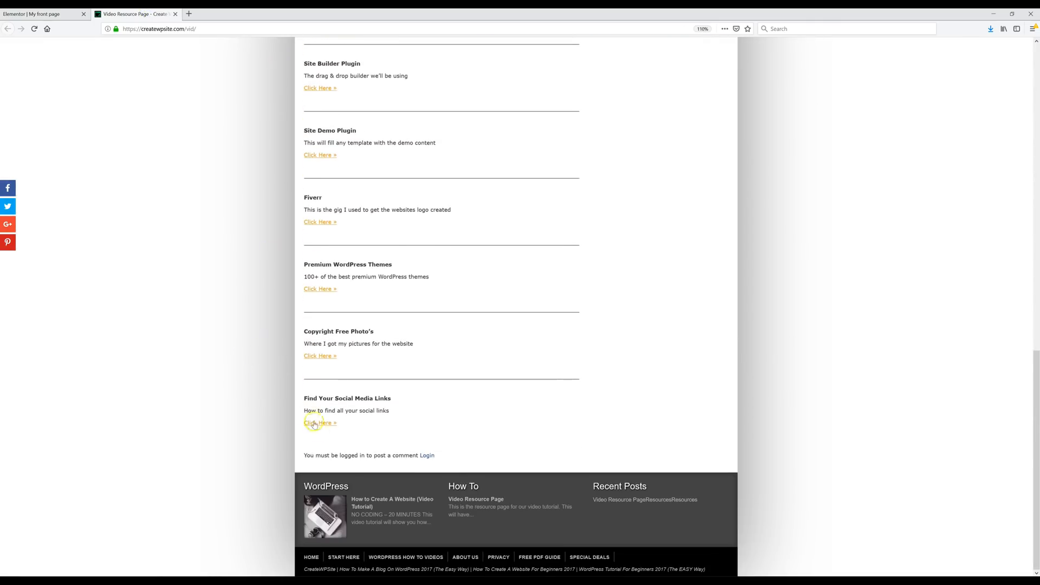
left_click(324, 423)
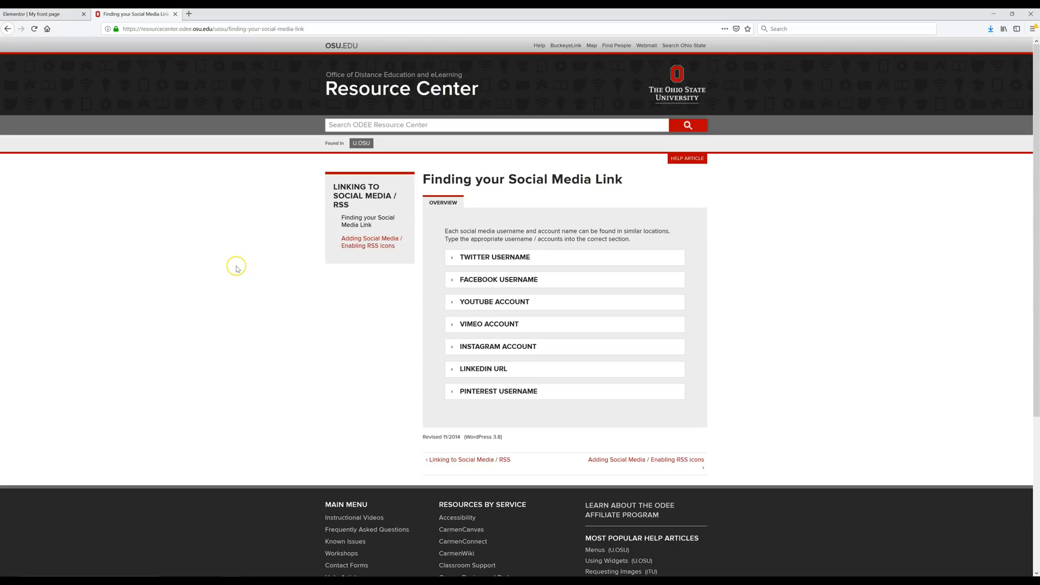
key("ctrl+w")
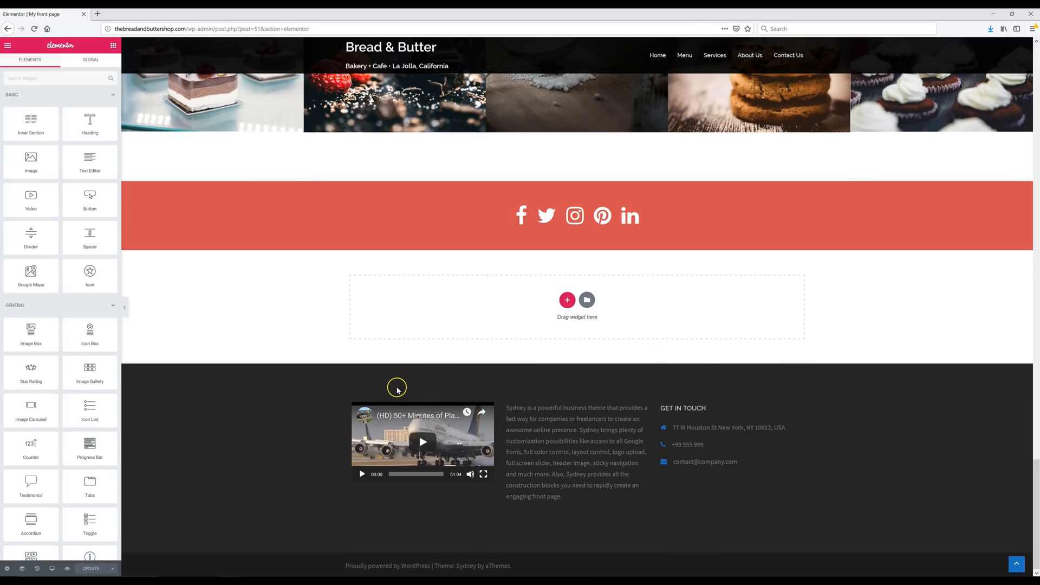
- Leave Elementor for Appearance > Widgets and expand the Video widget in Footer 1
left_click(8, 47)
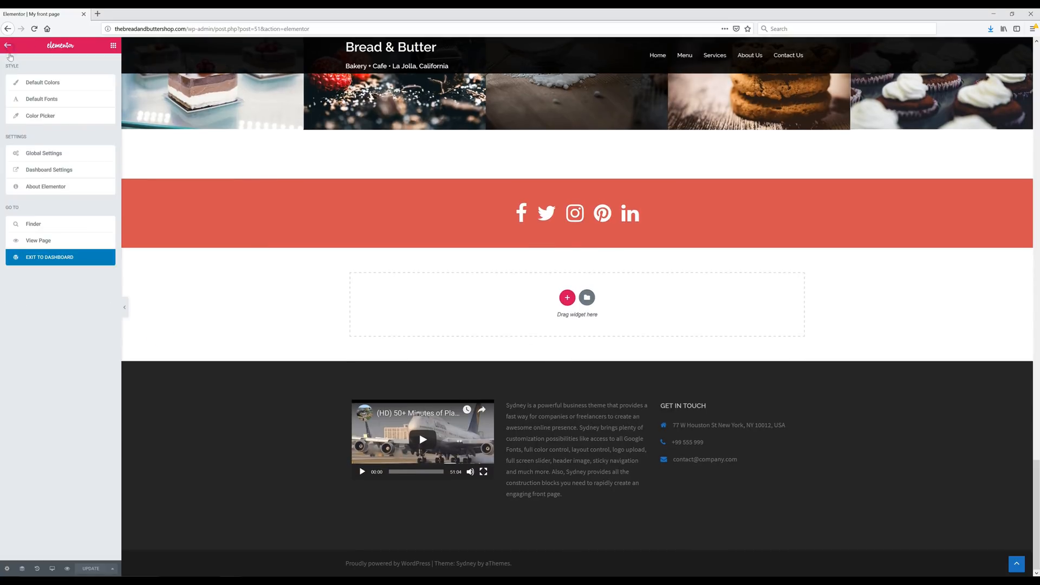
left_click(43, 259)
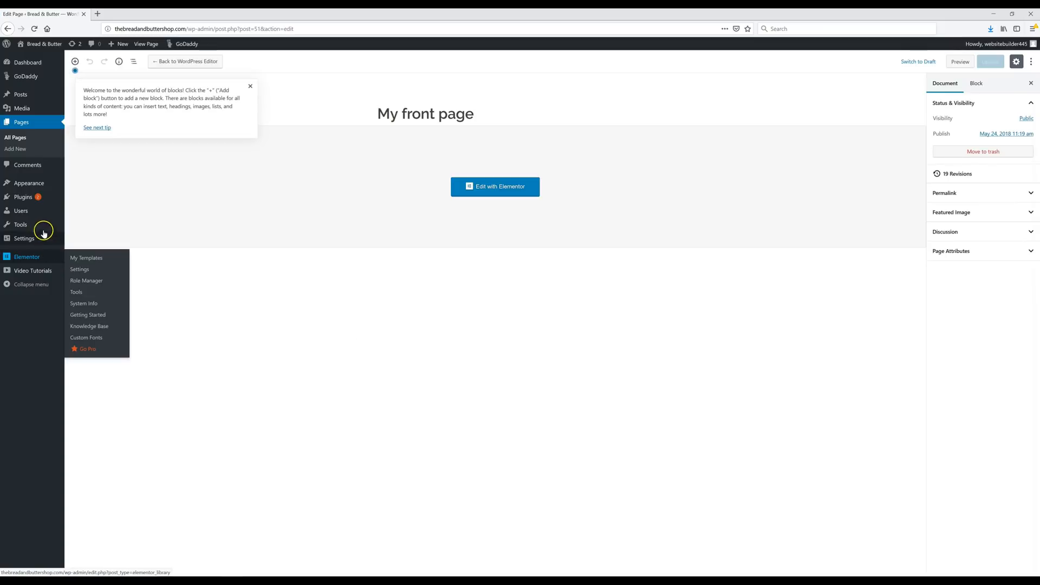
mouse_move(32, 190)
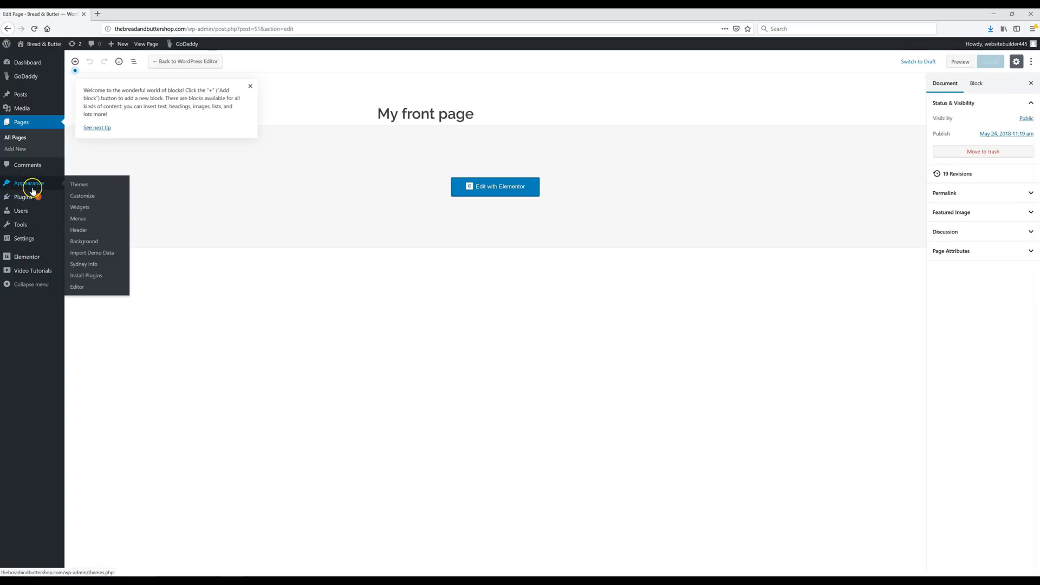
left_click(80, 209)
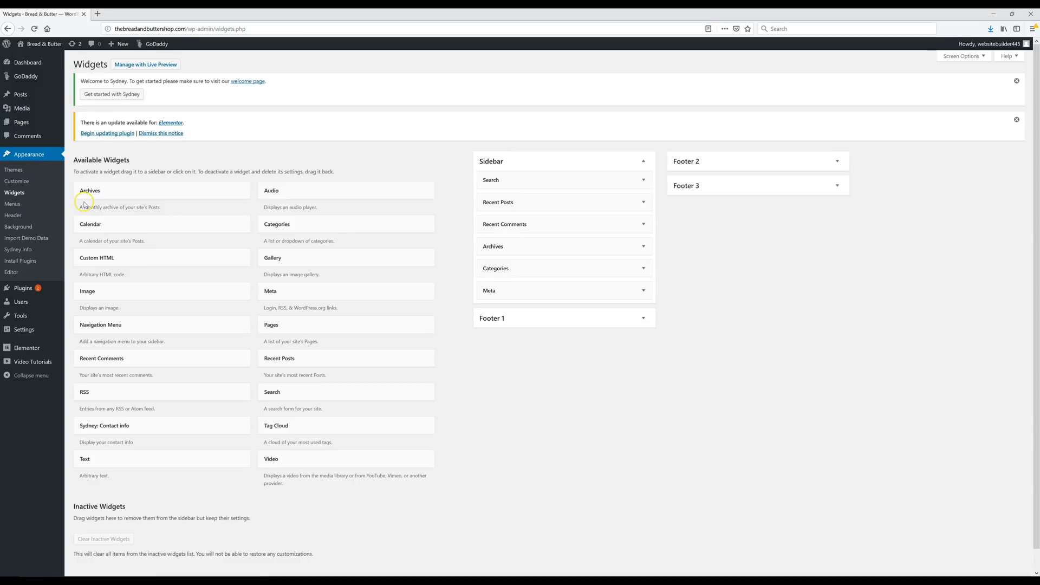
left_click(553, 320)
left_click(558, 341)
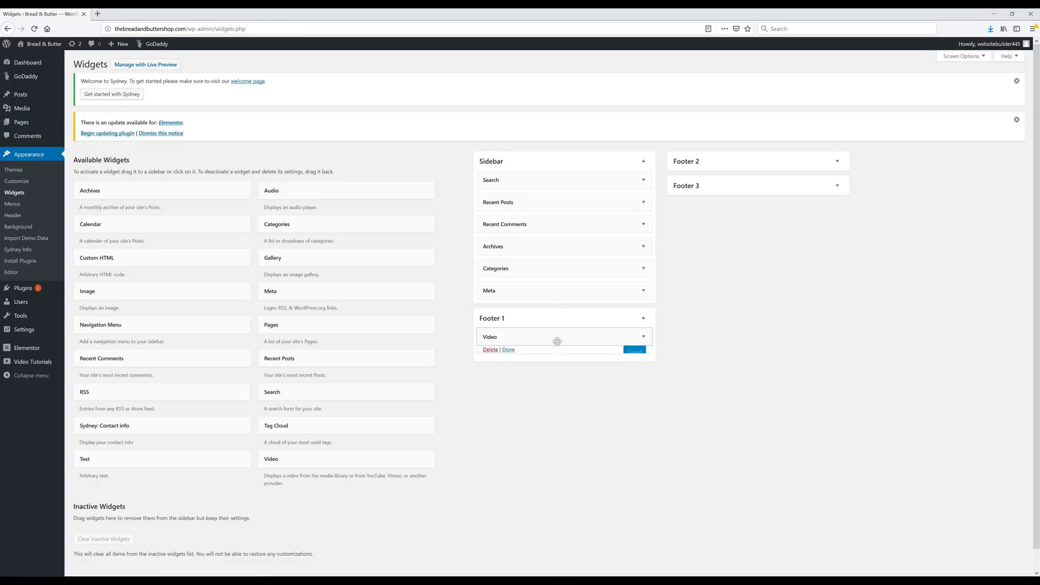
scroll(576, 390, "down", 1)
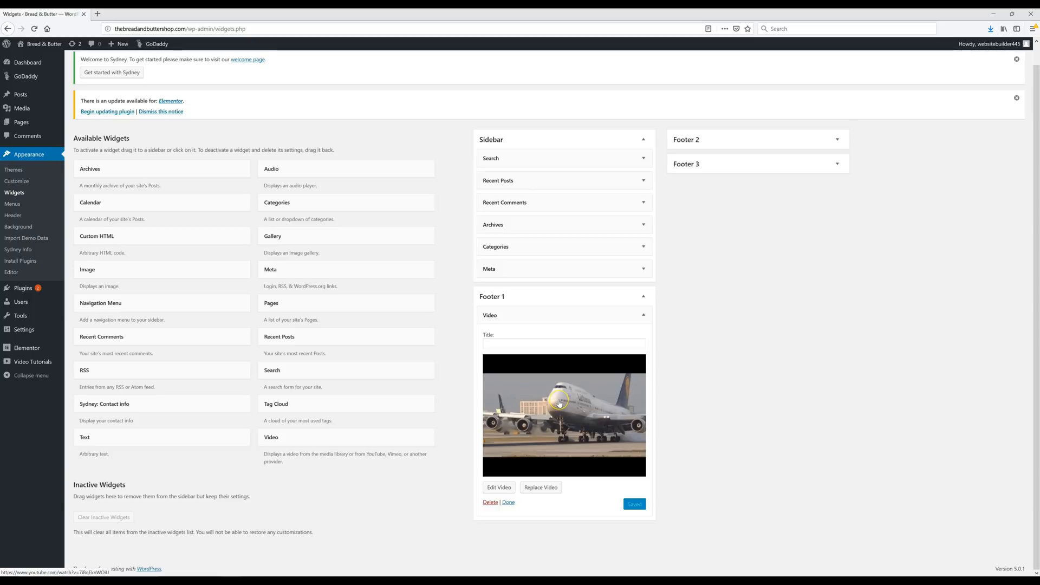
- Add an Image widget to Footer 1 and delete the airplane Video widget
left_click(551, 427)
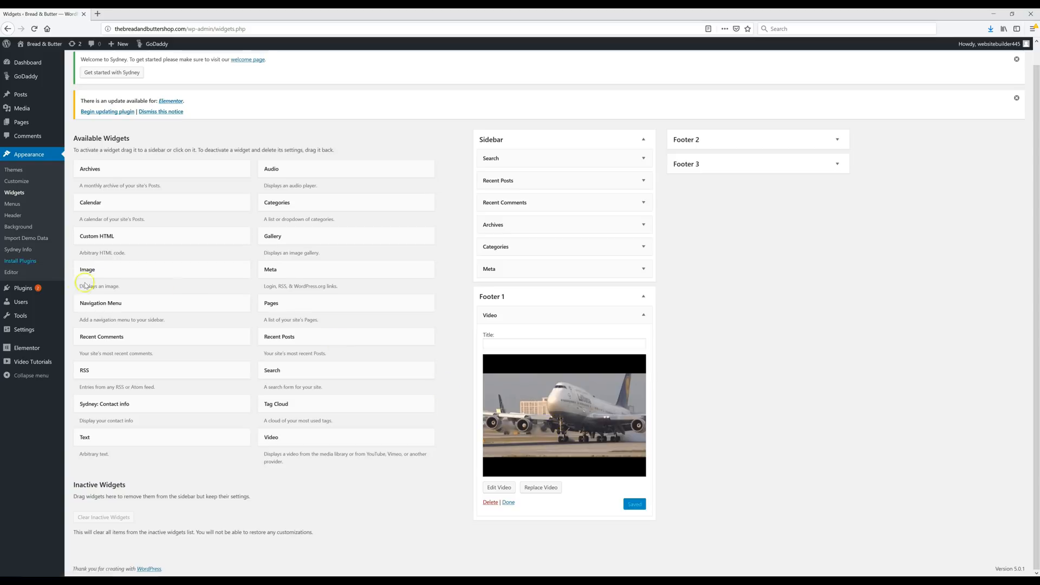
left_click_drag(104, 271, 511, 315)
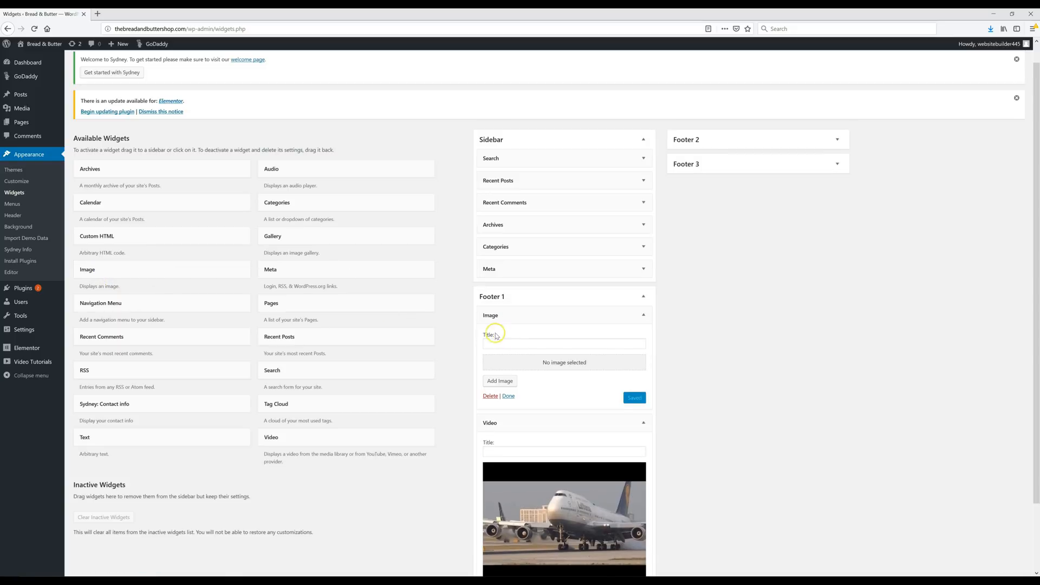
scroll(530, 422, "down", 3)
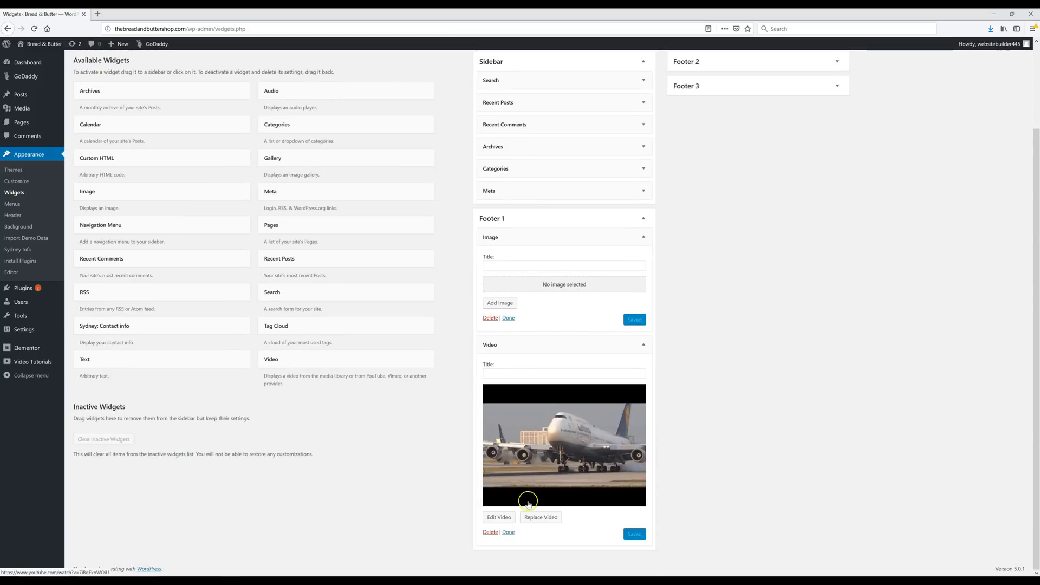
left_click(490, 533)
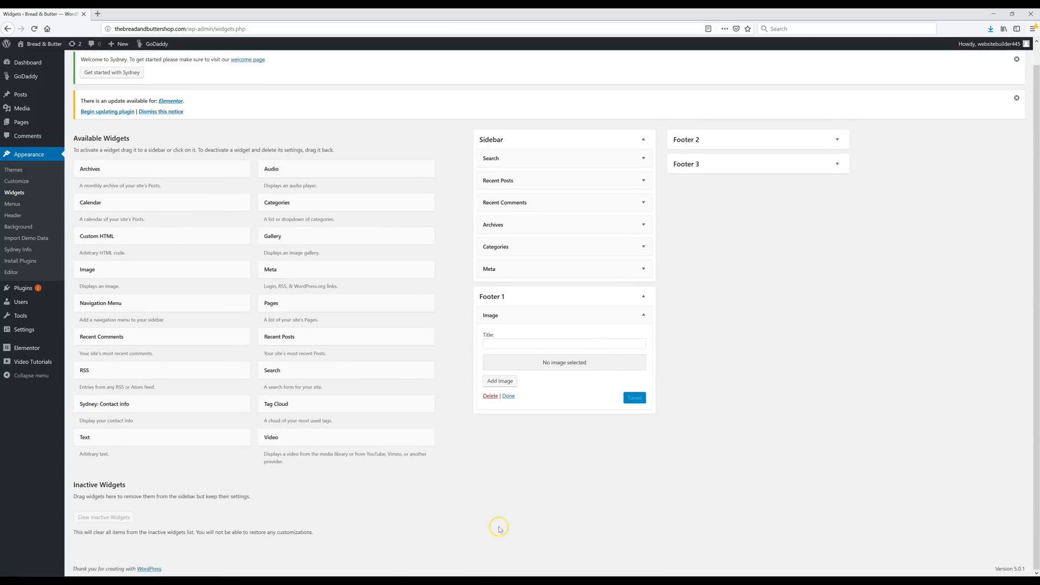
- Upload Logo.png into the Footer 1 Image widget and save it
left_click(497, 383)
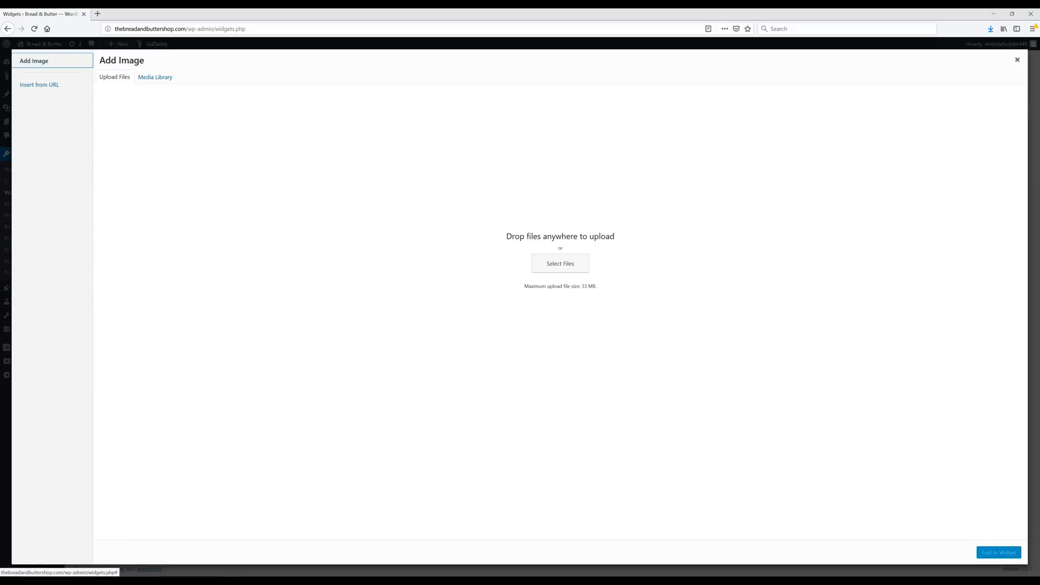
left_click(1011, 13)
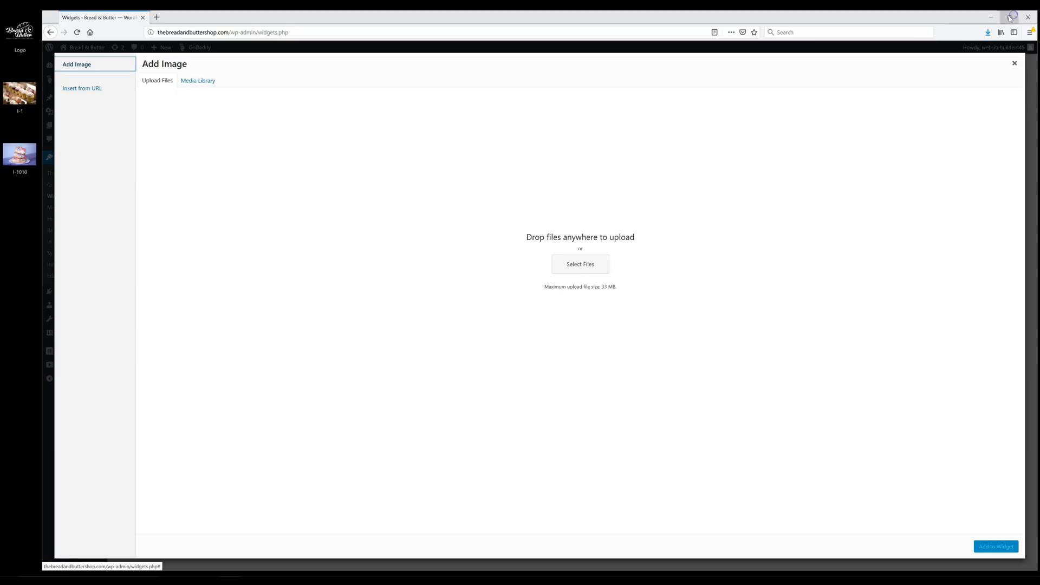
left_click_drag(22, 33, 385, 210)
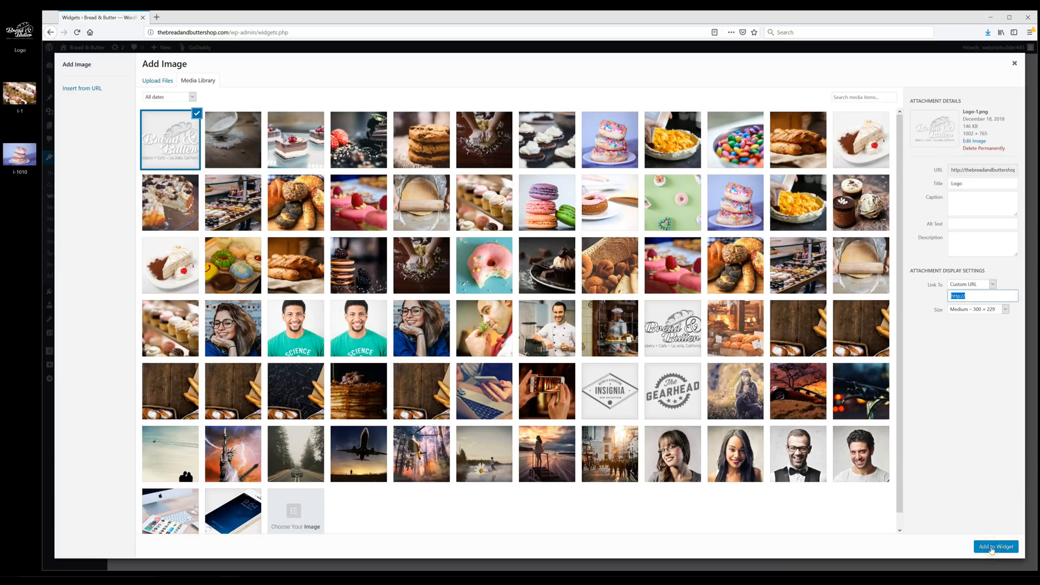
left_click(992, 548)
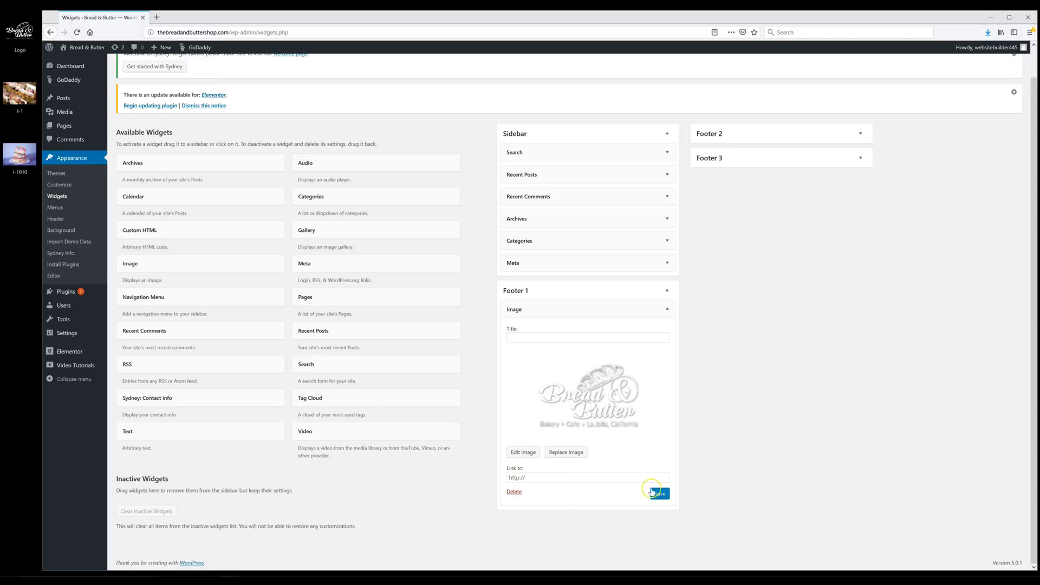
left_click(662, 494)
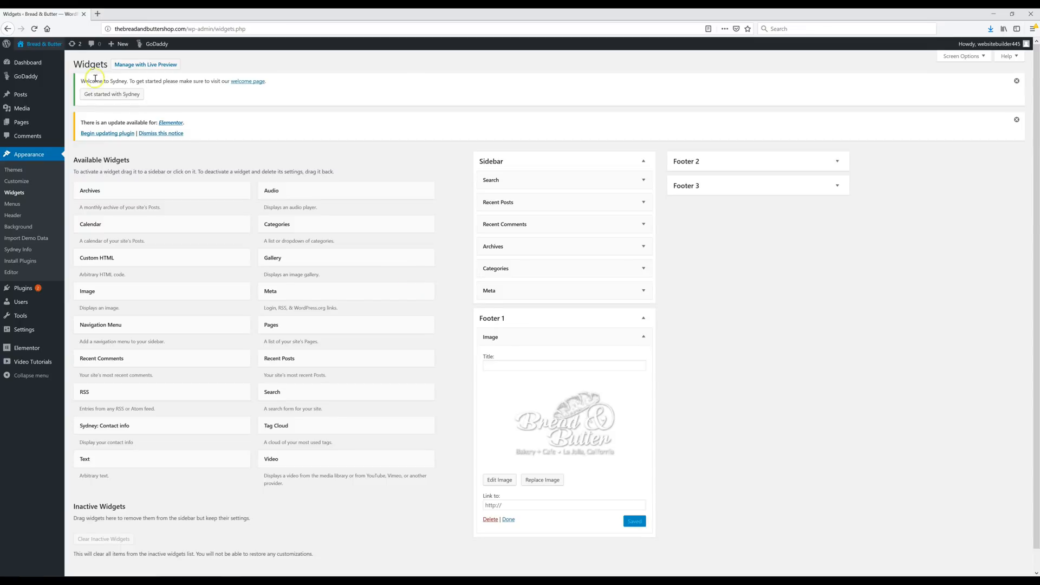
- Preview the live site in a new tab to check the footer logo, then close it
right_click(56, 44)
left_click(87, 47)
left_click(135, 14)
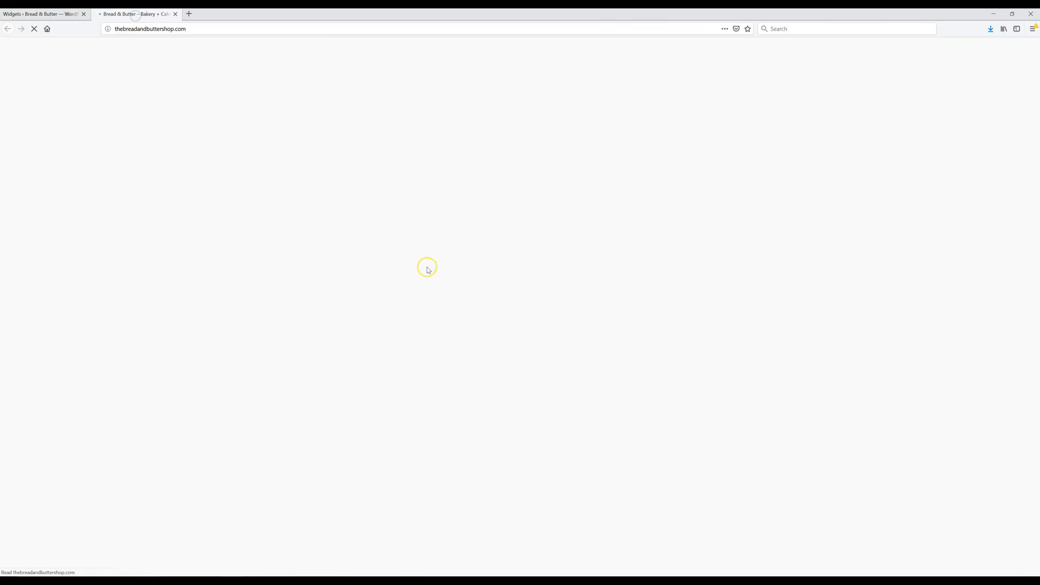
scroll(428, 271, "down", 10)
scroll(427, 284, "down", 20)
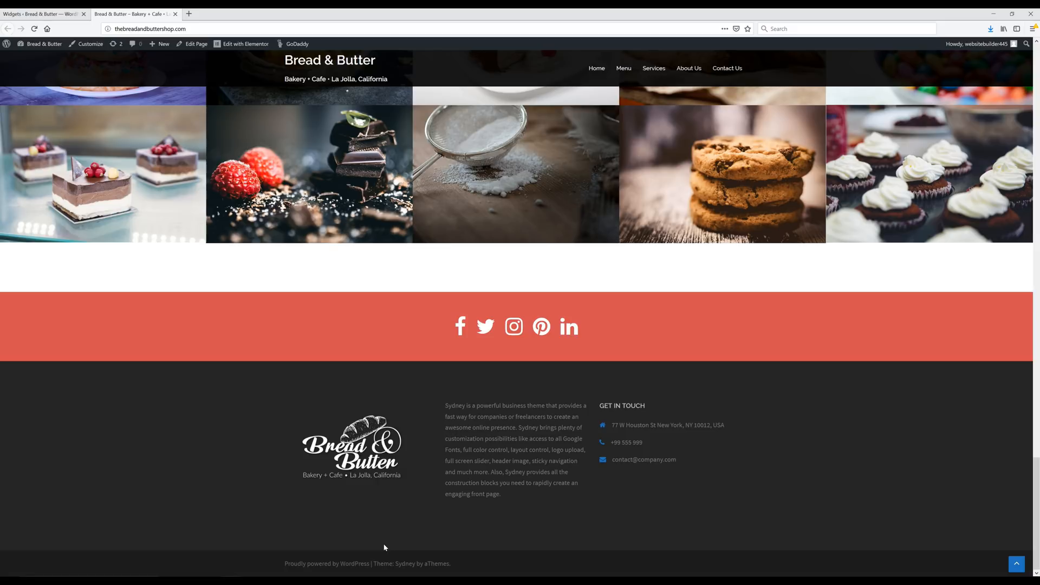
key("ctrl+w")
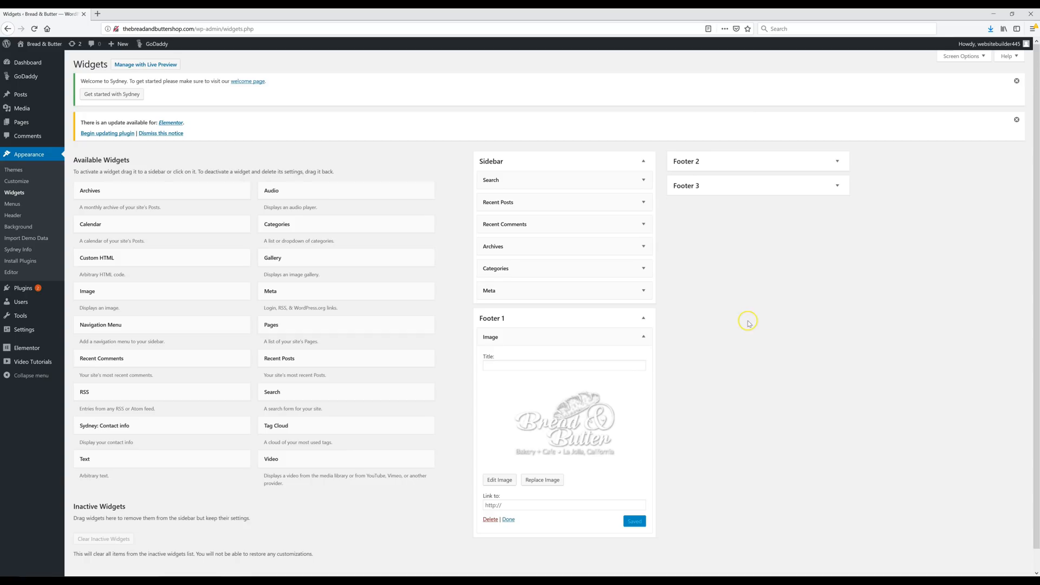
- Replace the Footer 2 Text widget's Sydney placeholder with the Bread & Butter description and save
left_click(643, 319)
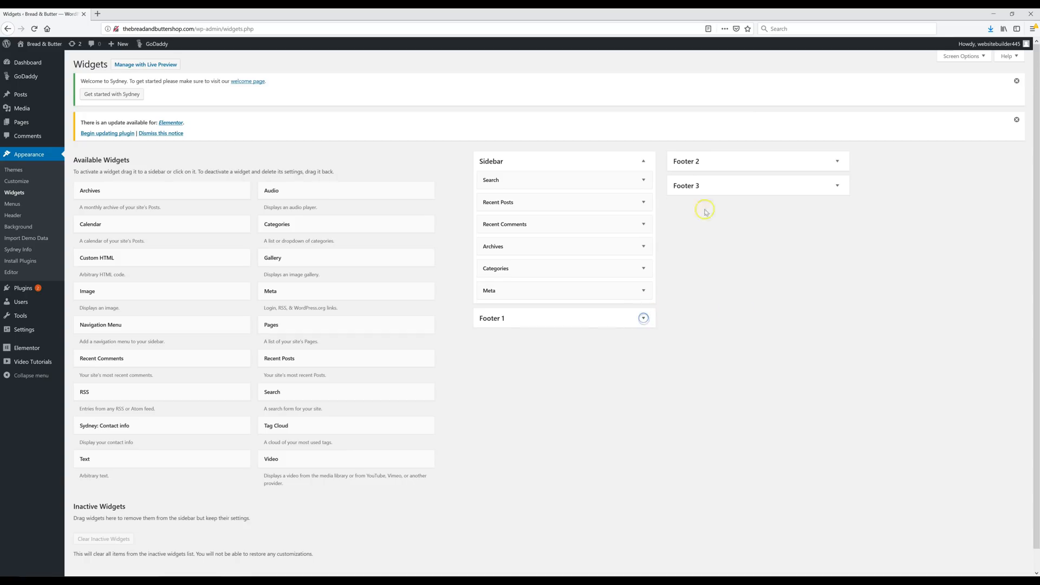
left_click(837, 163)
left_click(836, 180)
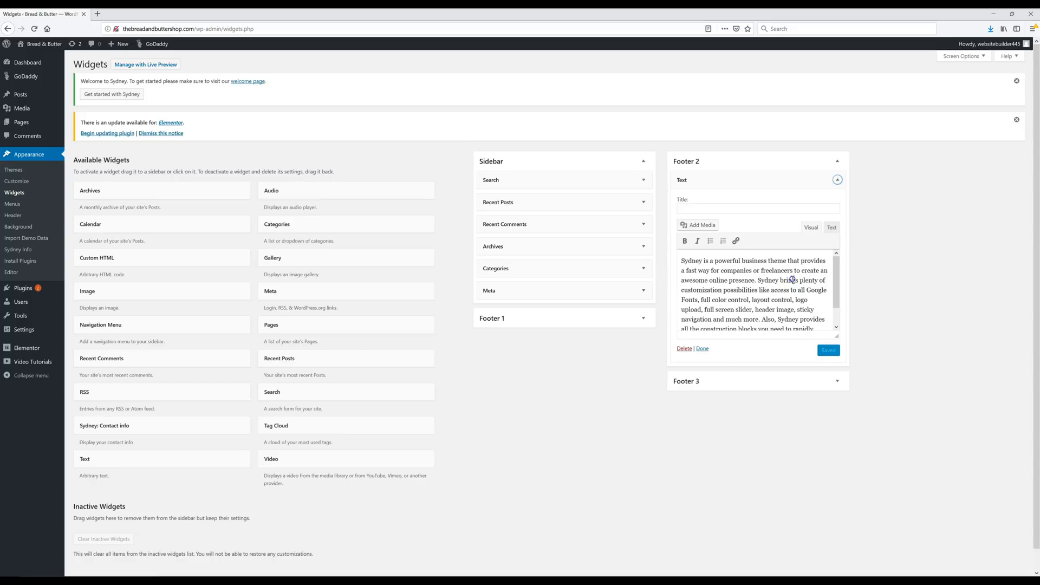
triple_click(793, 279)
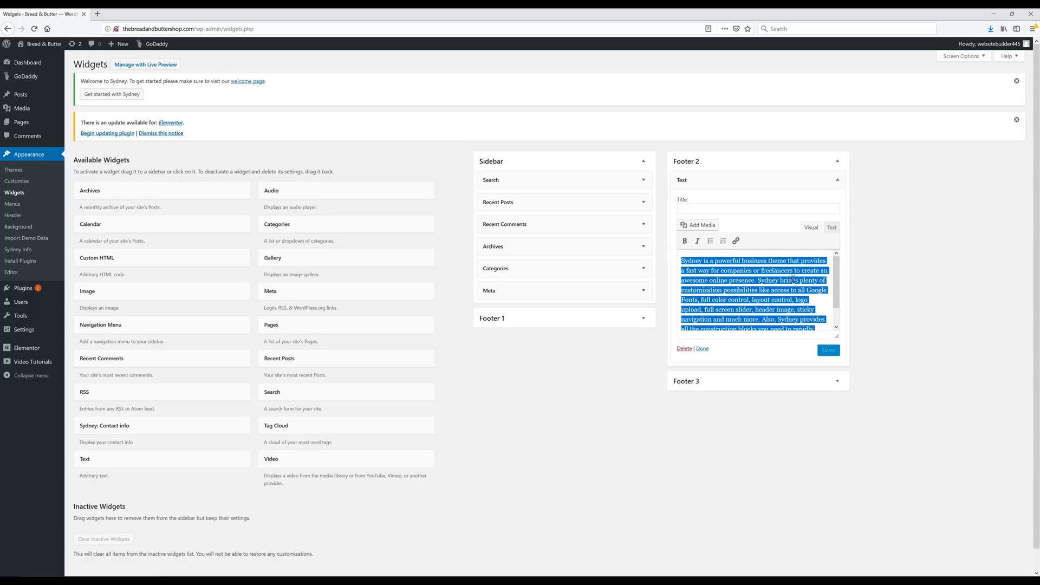
type("Bread & Butter is dedicated to our loyal customers. We try to provide the best service and the newest most popular recipes that are available today. Come in today and sample all of our latest baked goods. Everything is baked fresh on-site. It’s become a neighborhood favorite among many and within 6 months we will be delivering our products world wide. Come and visit us today.")
left_click(827, 352)
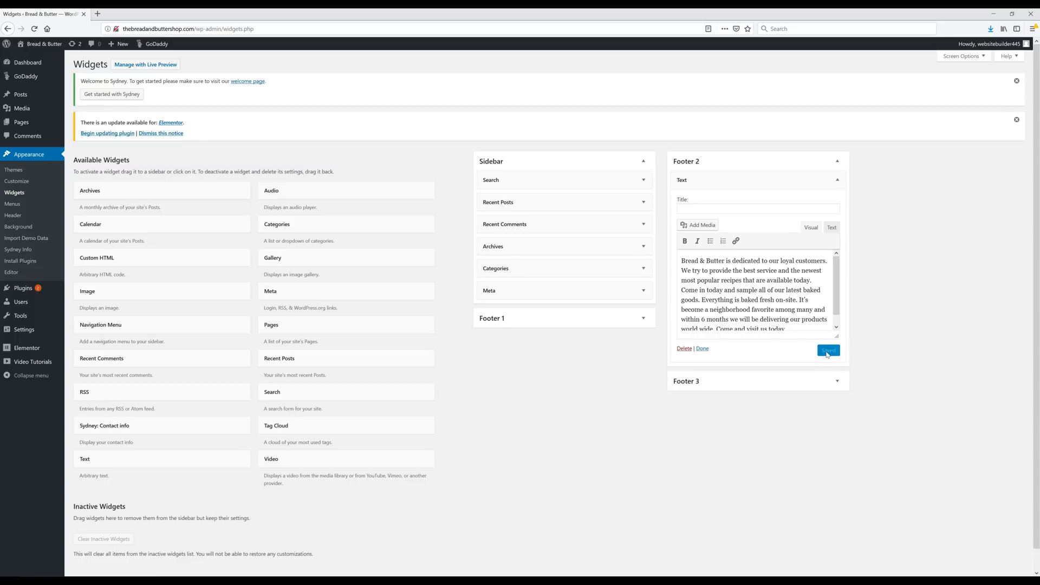
- Save Footer 3's contact widget titled Bread & Butter Bakery with the bakery's address, phone and e-mail
left_click(837, 161)
left_click(837, 187)
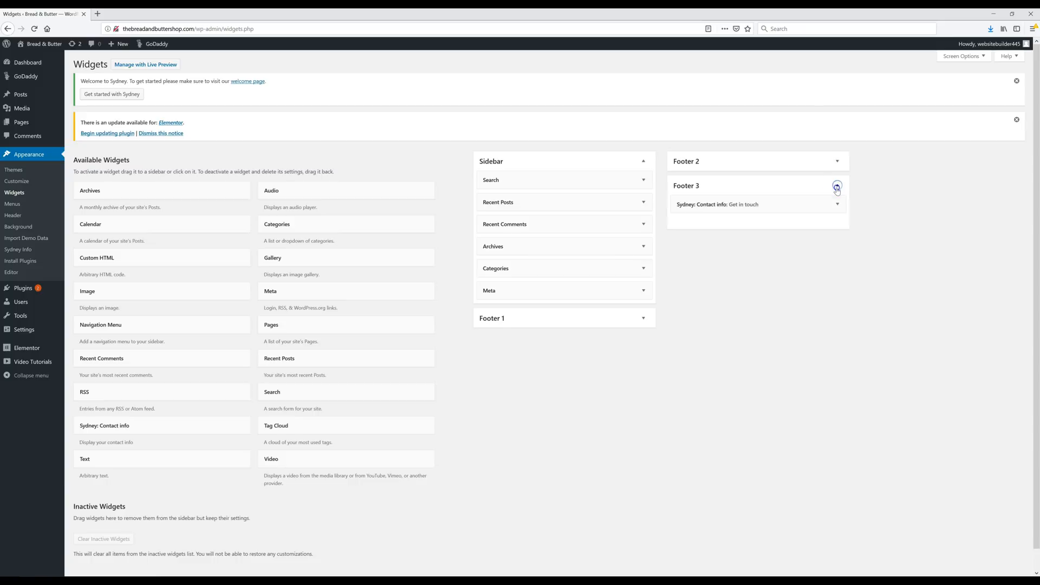
left_click(838, 204)
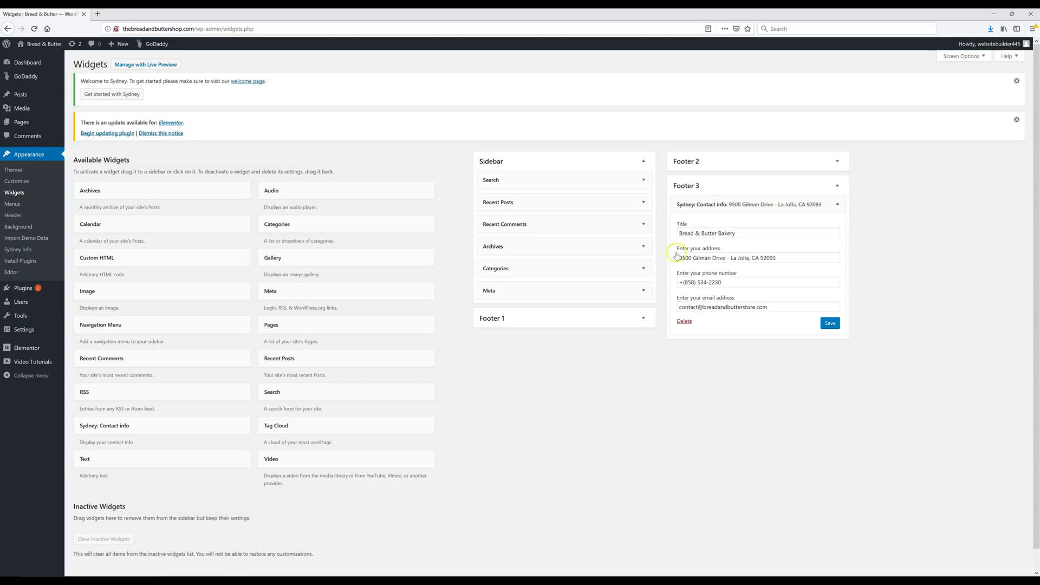
left_click(830, 322)
right_click(42, 44)
- Check the updated footer and contact details on the live site, then launch the Customizer
left_click(54, 49)
left_click(137, 15)
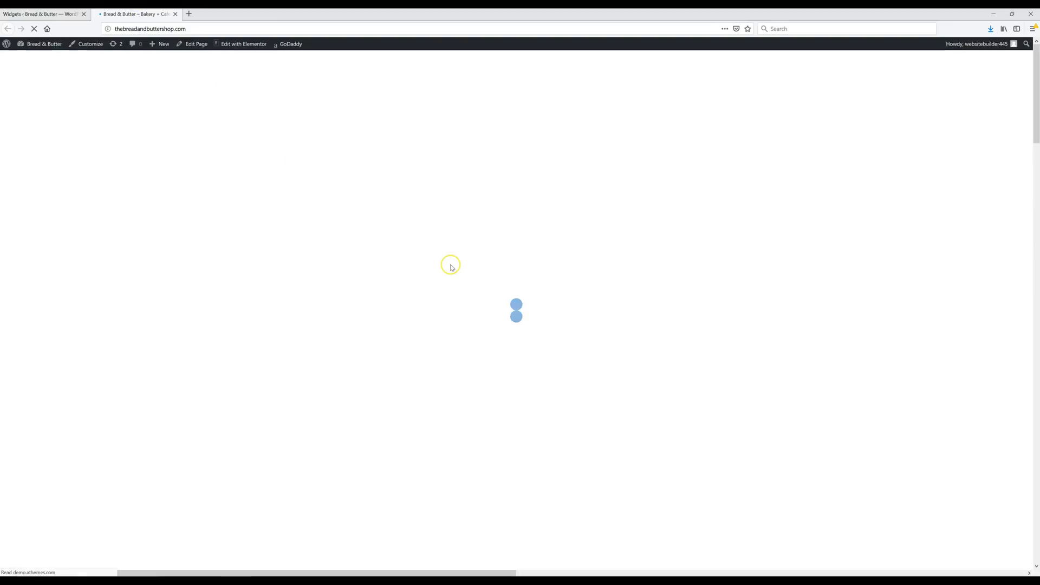
scroll(442, 280, "down", 20)
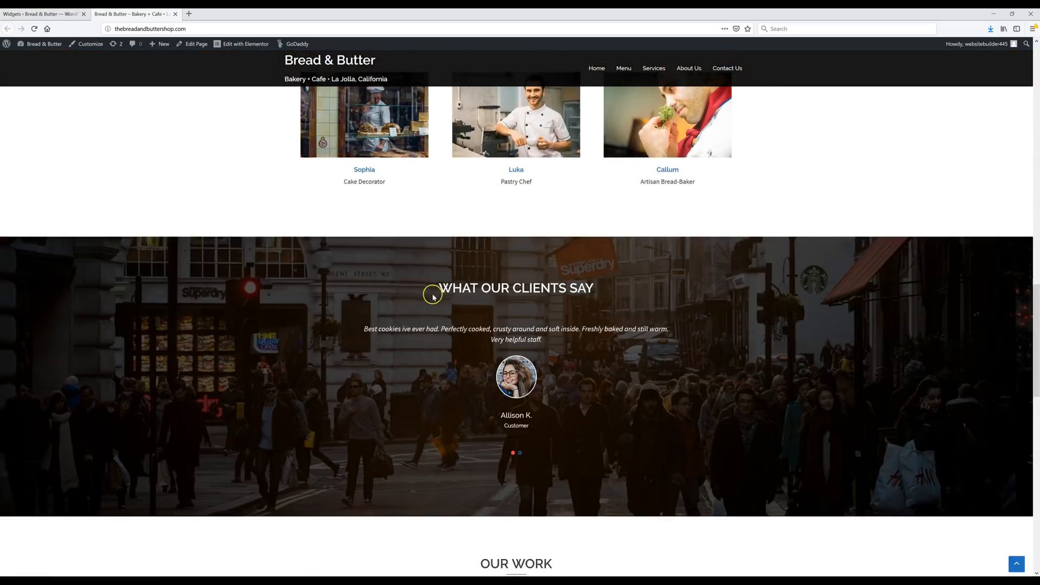
scroll(424, 286, "down", 4)
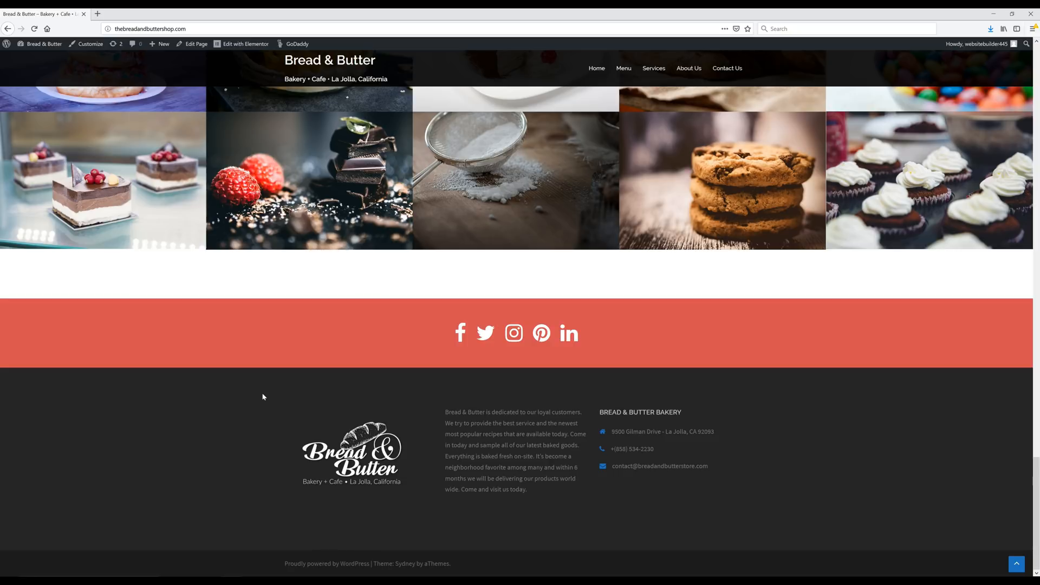
scroll(327, 355, "up", 8)
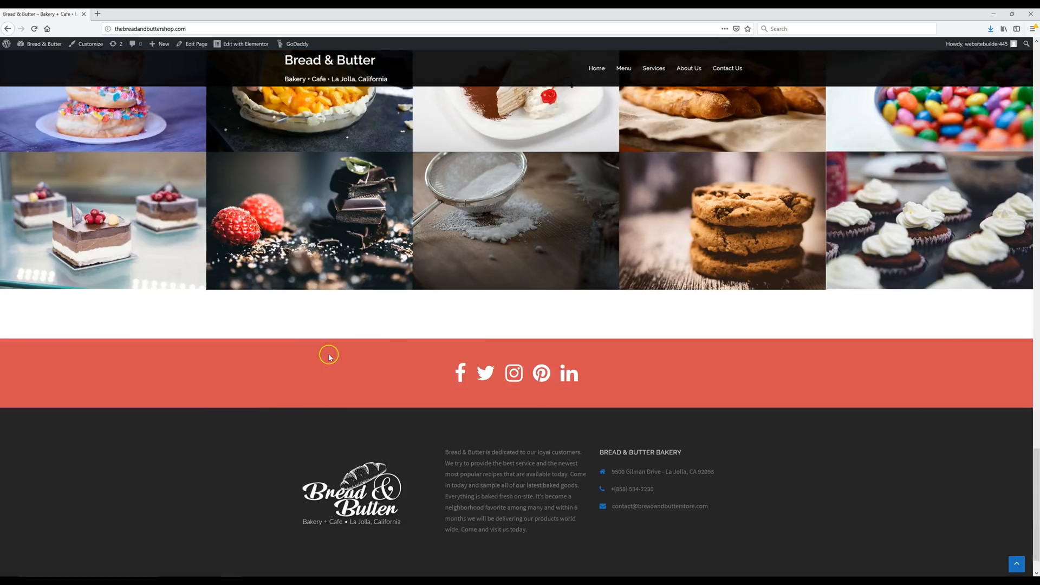
scroll(330, 355, "up", 12)
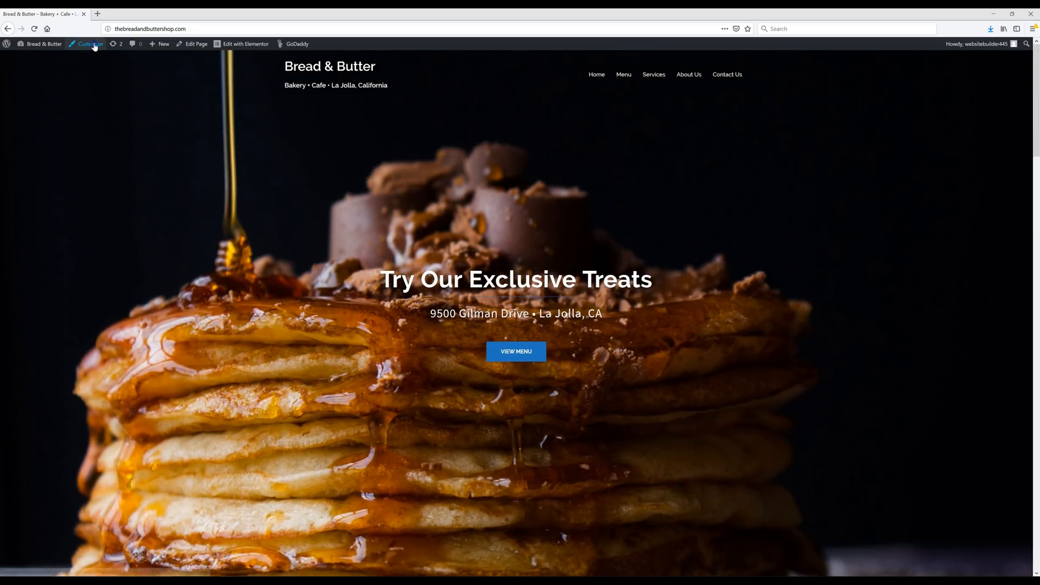
left_click(94, 46)
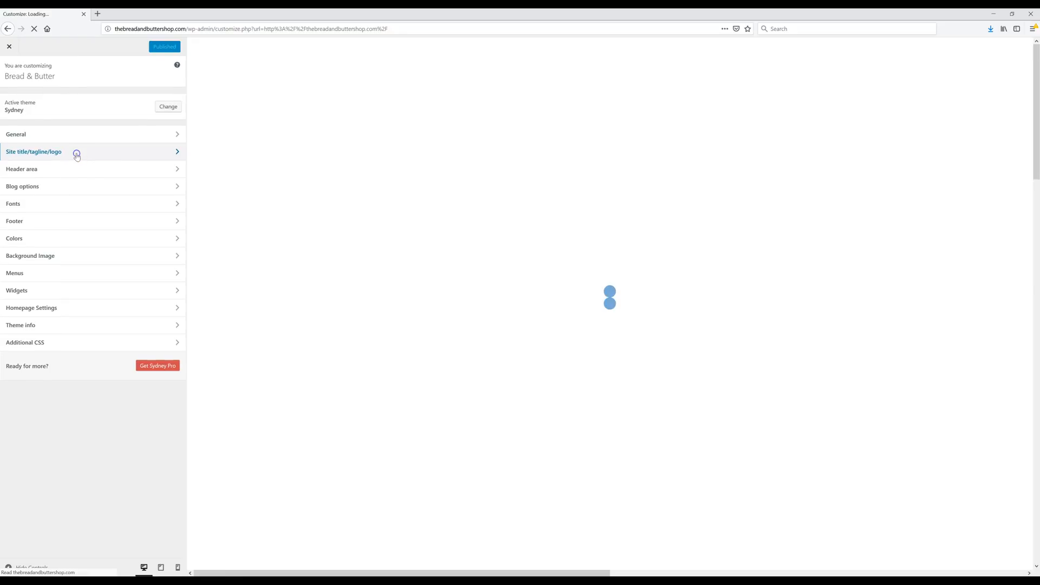
- Upload Logo.png and set it as the site logo under Site title/tagline/logo
left_click(77, 155)
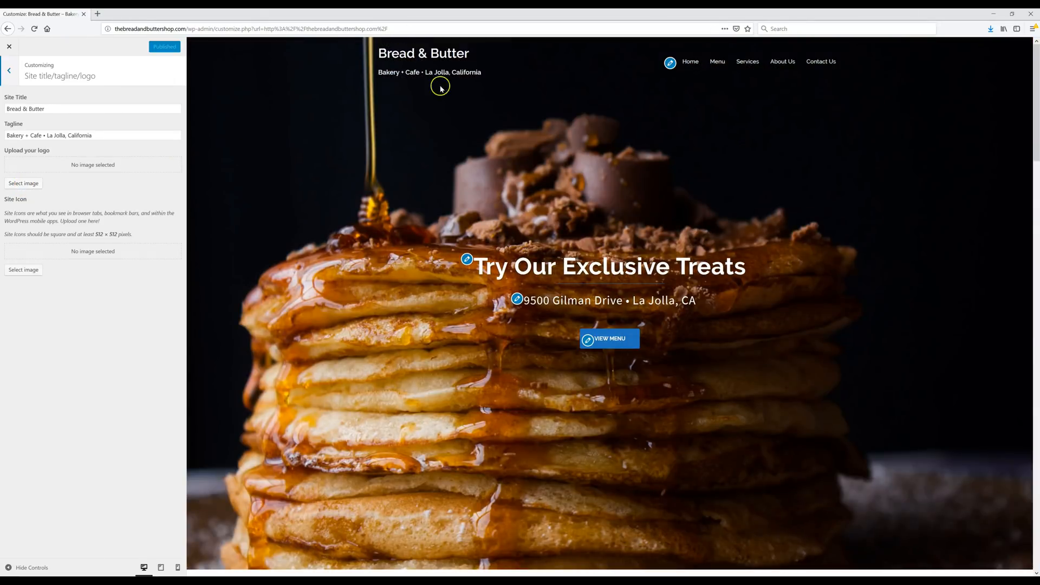
left_click(26, 183)
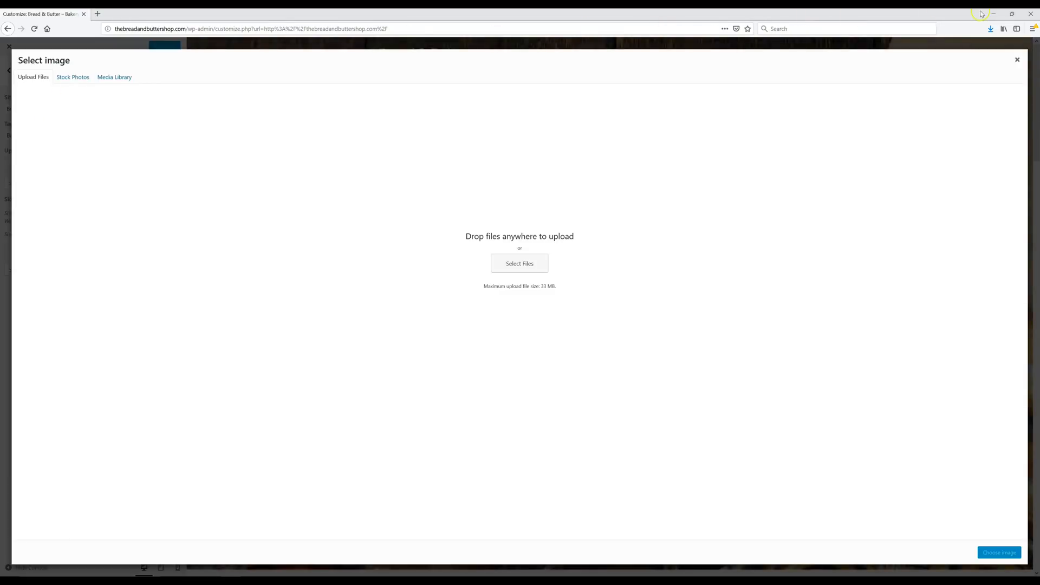
left_click(1012, 13)
left_click_drag(22, 26, 323, 197)
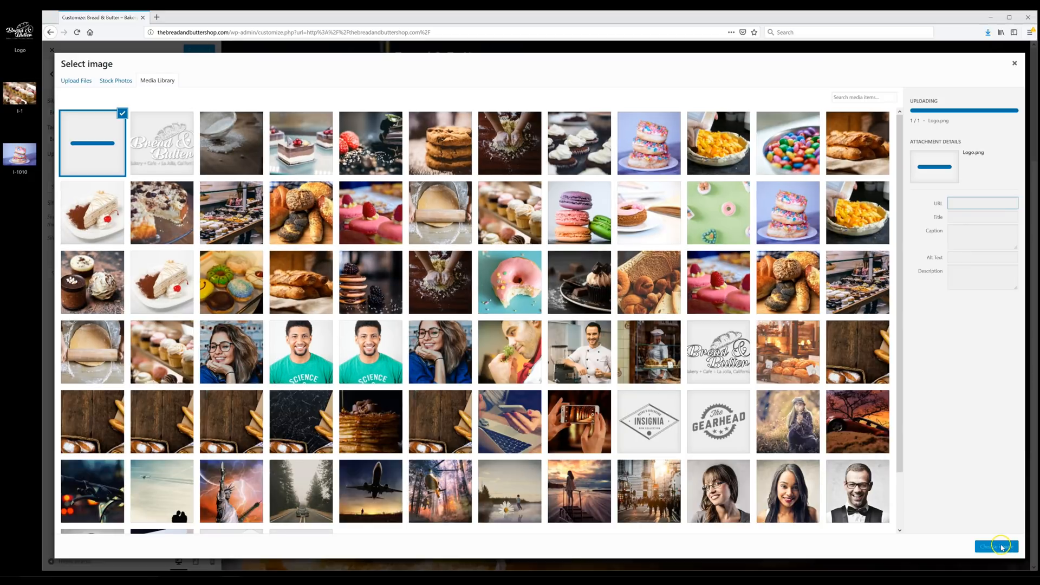
left_click(1001, 547)
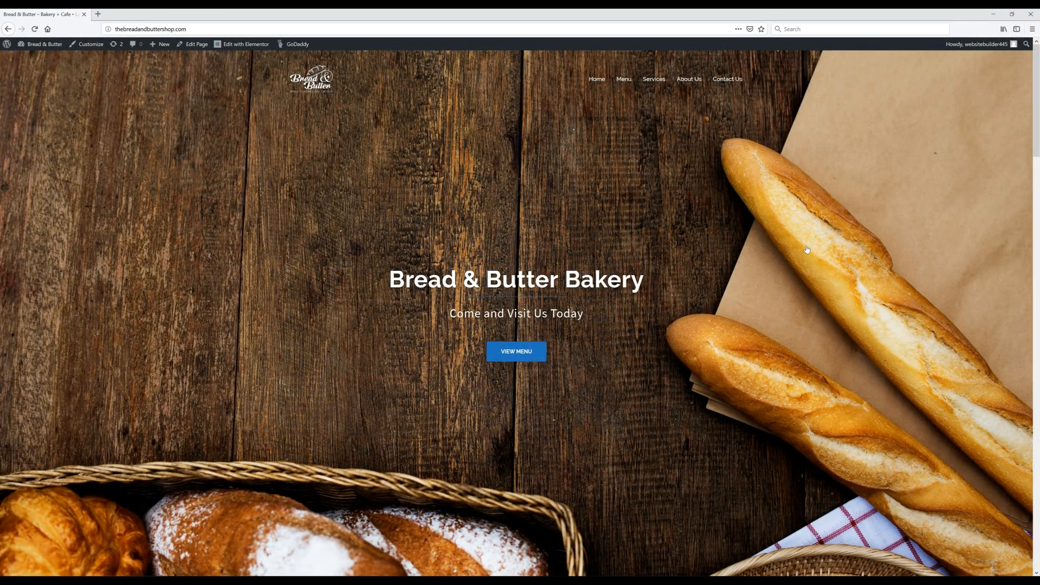
- Scroll through the finished Bread & Butter front page from hero banner to footer
scroll(806, 249, "down", 5)
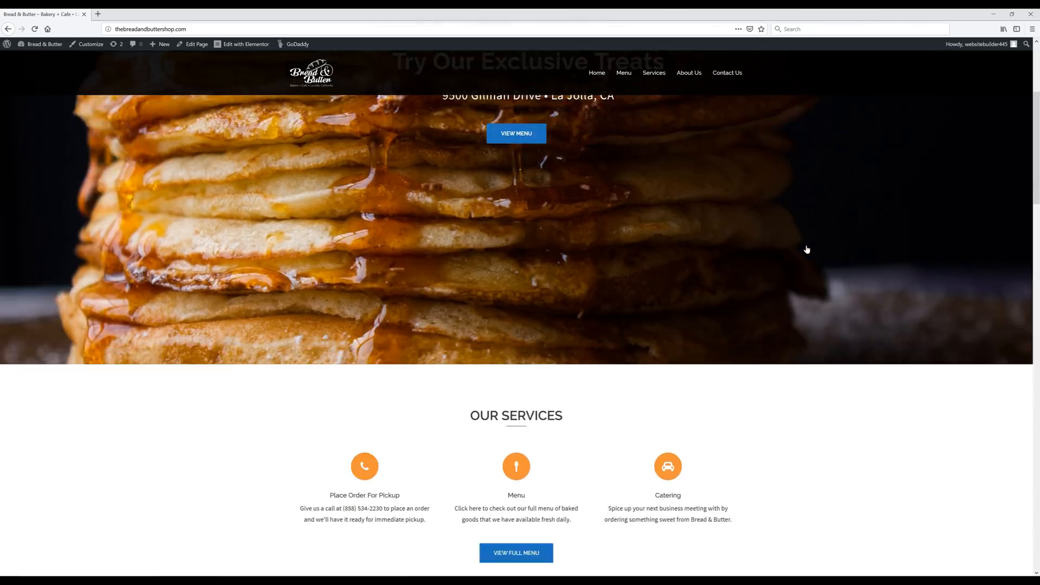
scroll(806, 250, "down", 6)
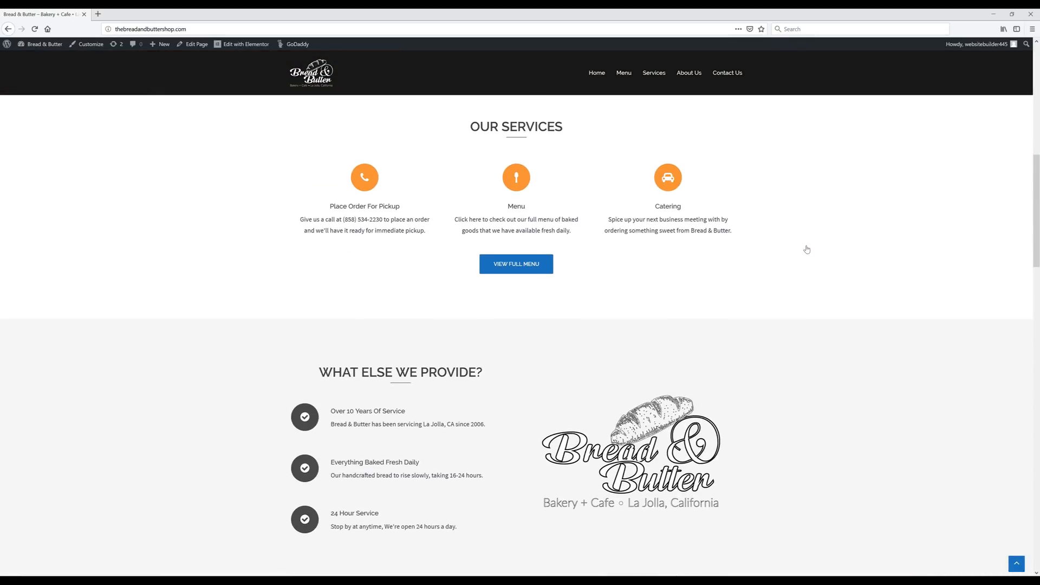
scroll(806, 249, "down", 7)
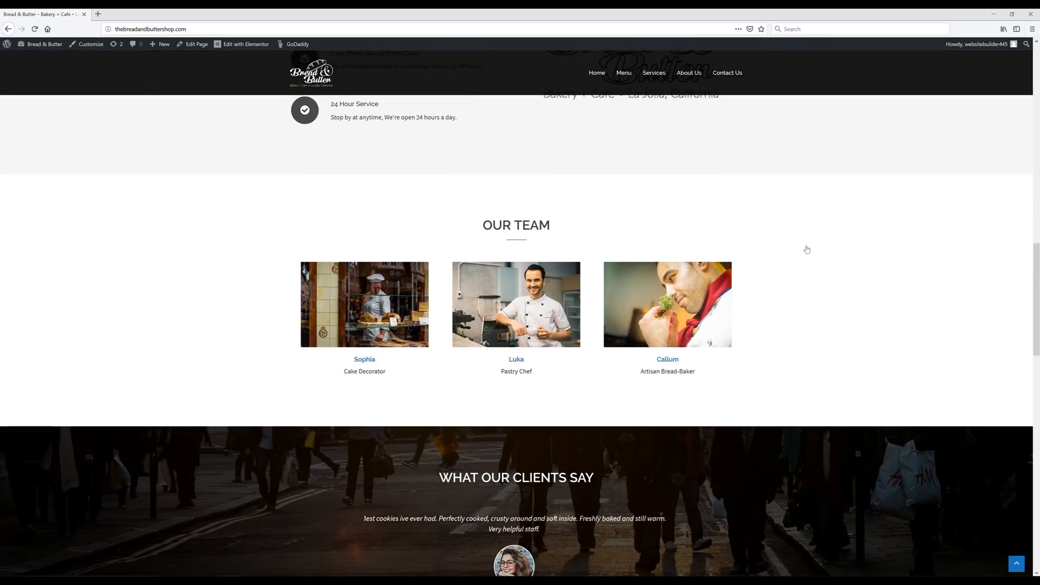
scroll(807, 249, "down", 6)
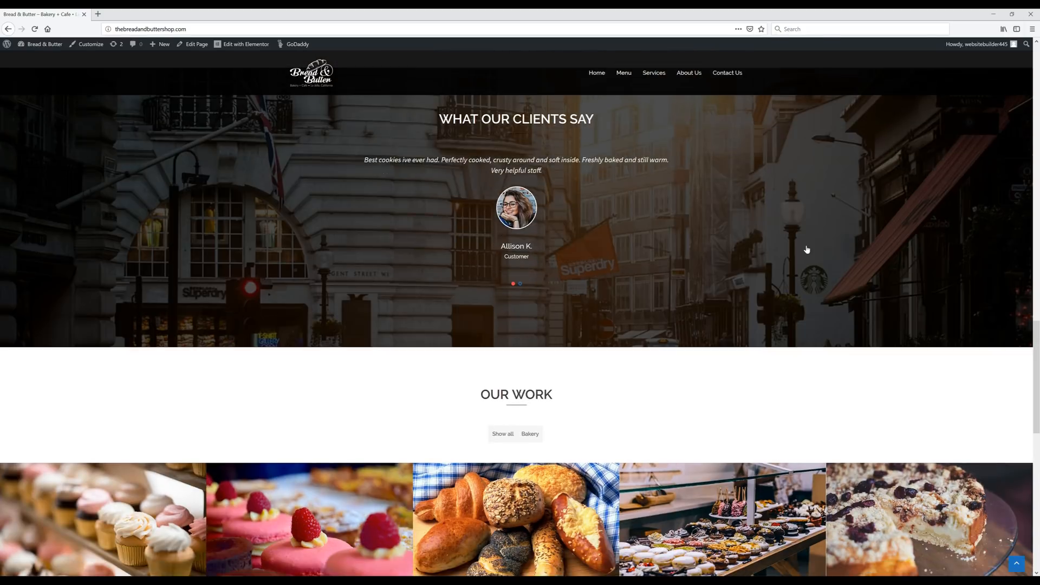
scroll(806, 249, "down", 7)
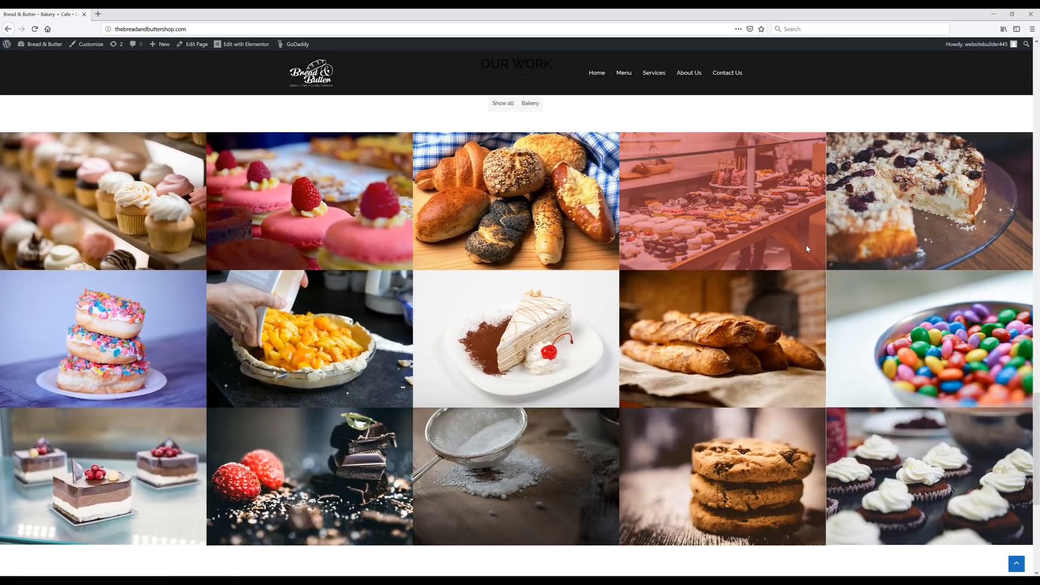
scroll(807, 249, "down", 4)
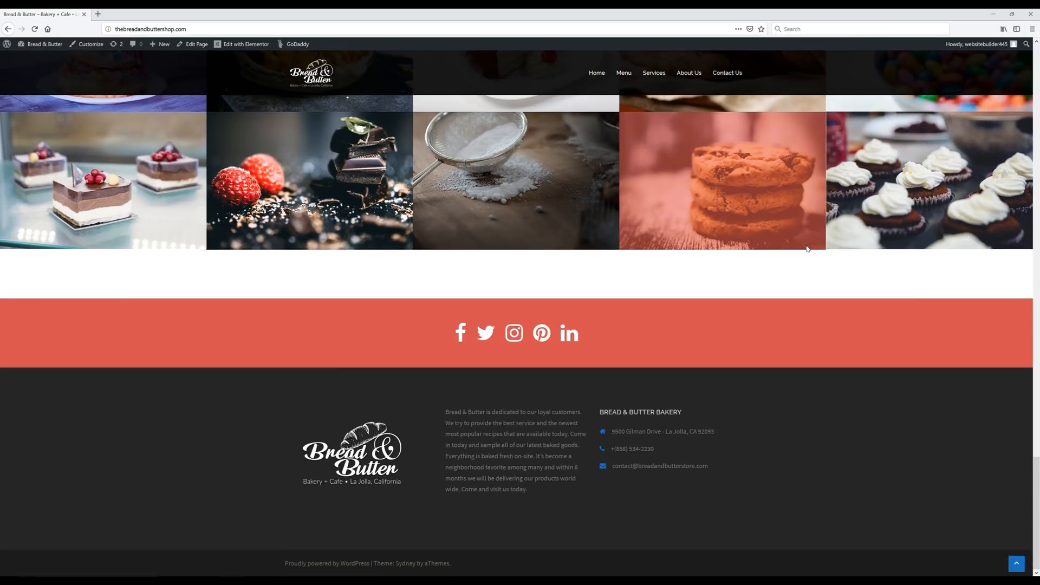
scroll(806, 249, "up", 9)
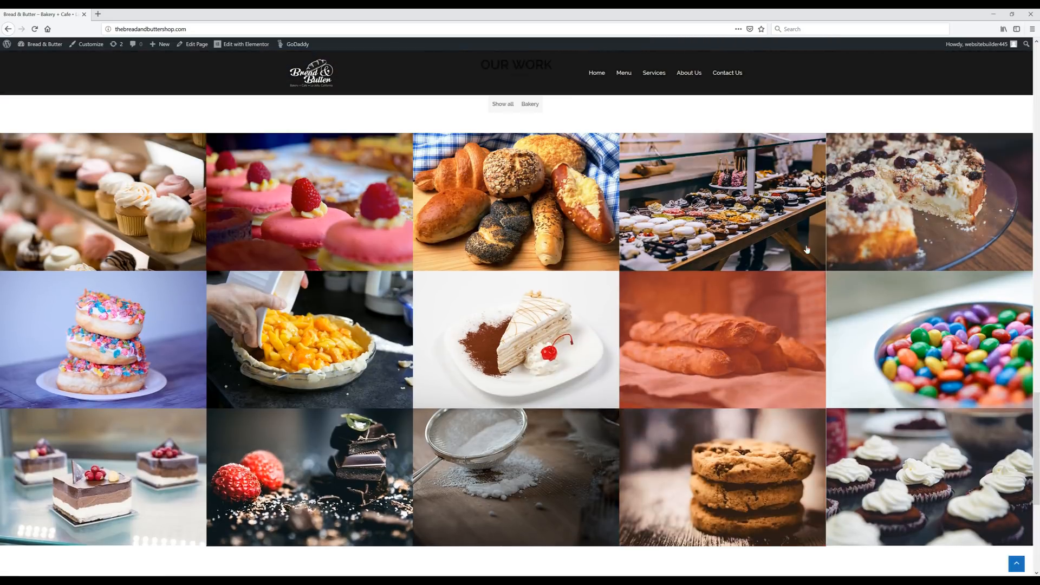
scroll(807, 249, "up", 8)
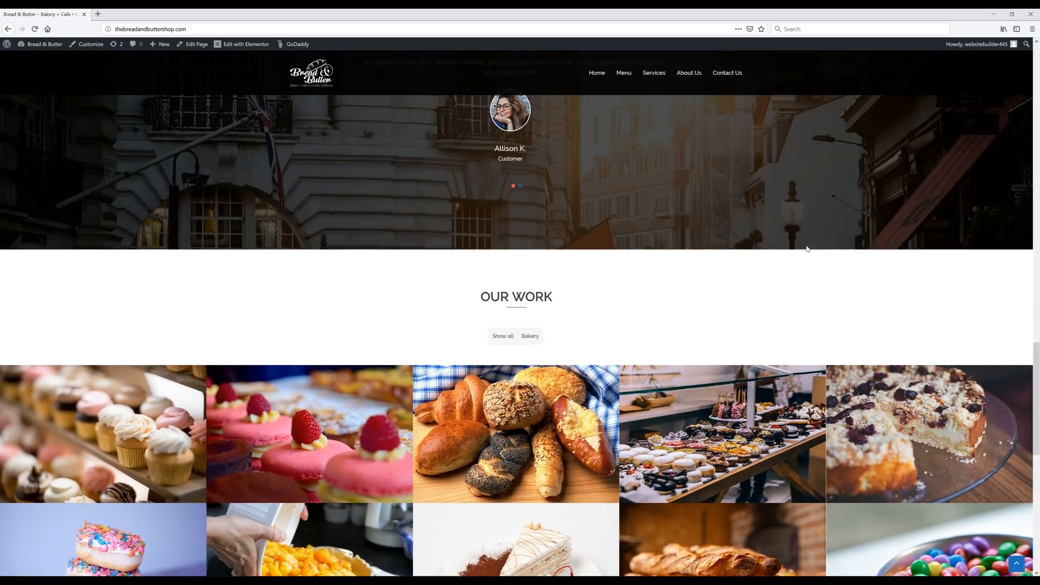
scroll(806, 249, "up", 1)
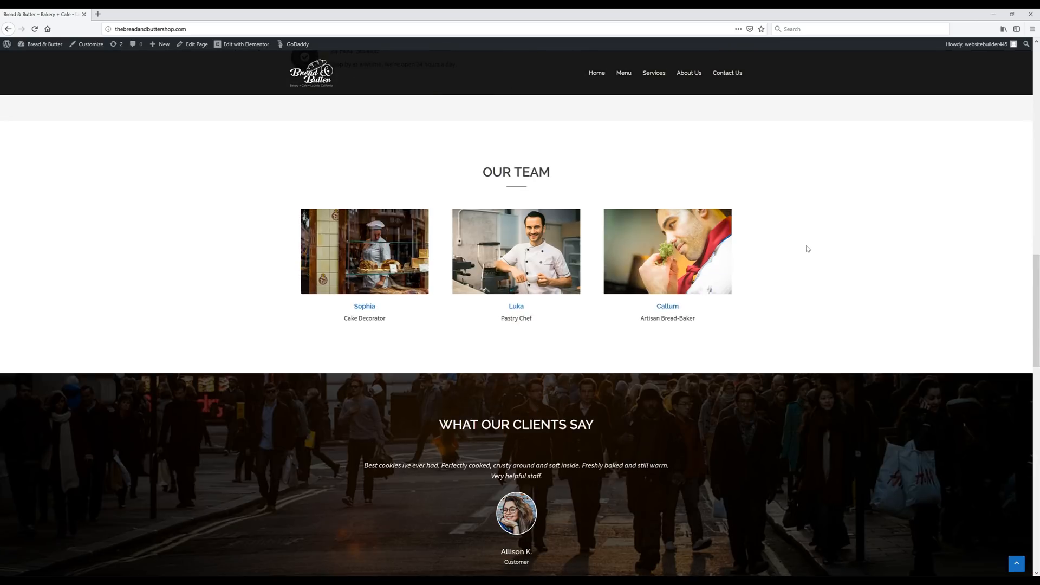
scroll(806, 250, "up", 6)
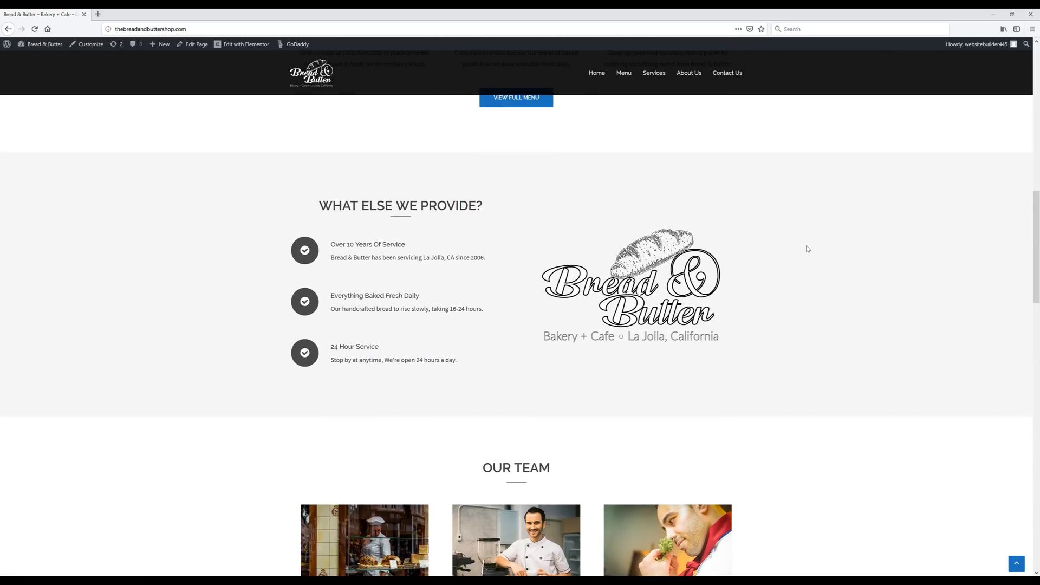
scroll(806, 249, "up", 10)
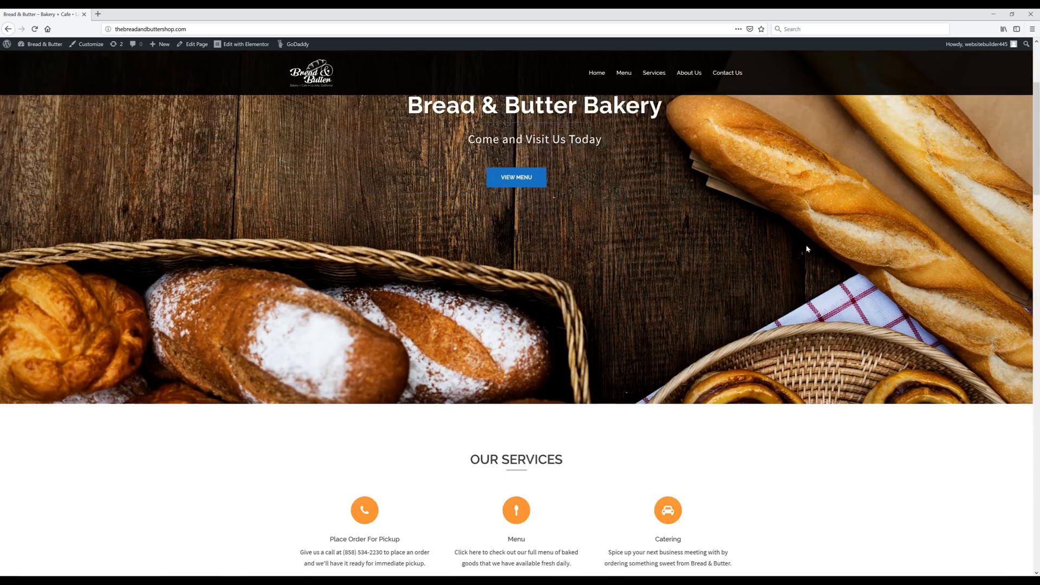
scroll(806, 249, "up", 3)
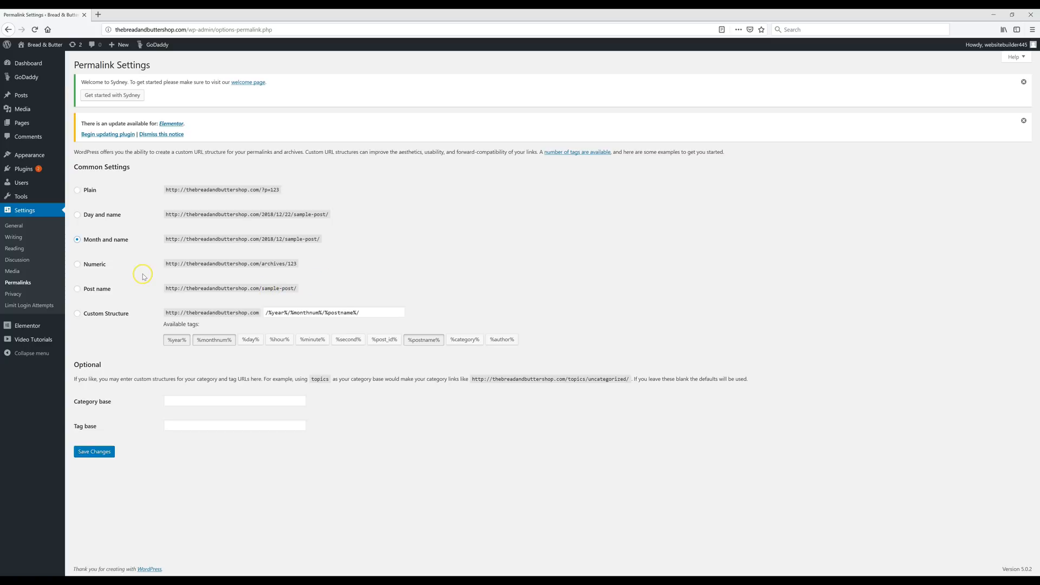
- Switch the permalink structure to Post name (/%postname%/)
left_click(78, 290)
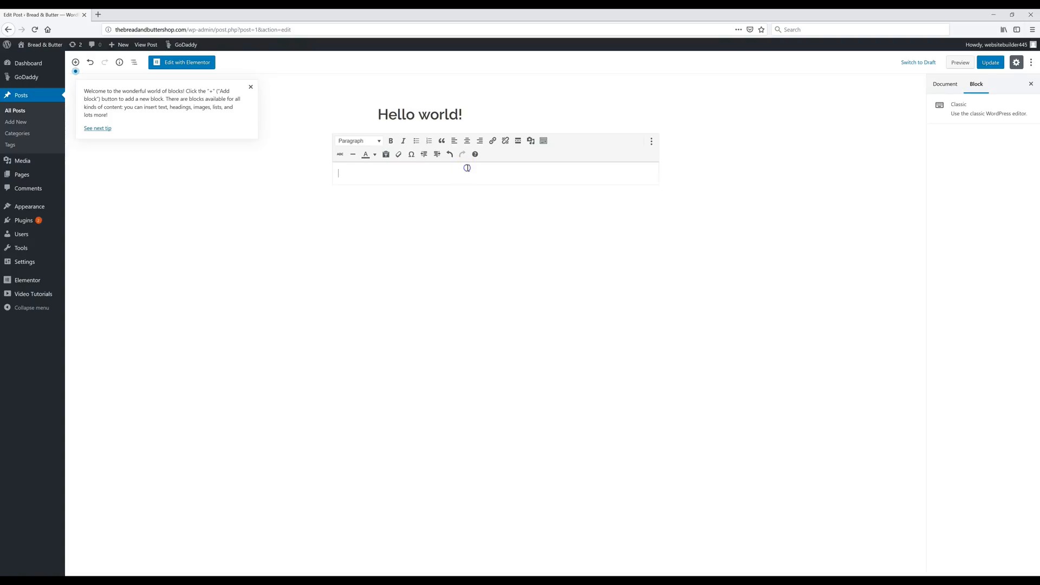
- Try the Add Media picker and the Featured Image panel on the Hello world! post
left_click(531, 142)
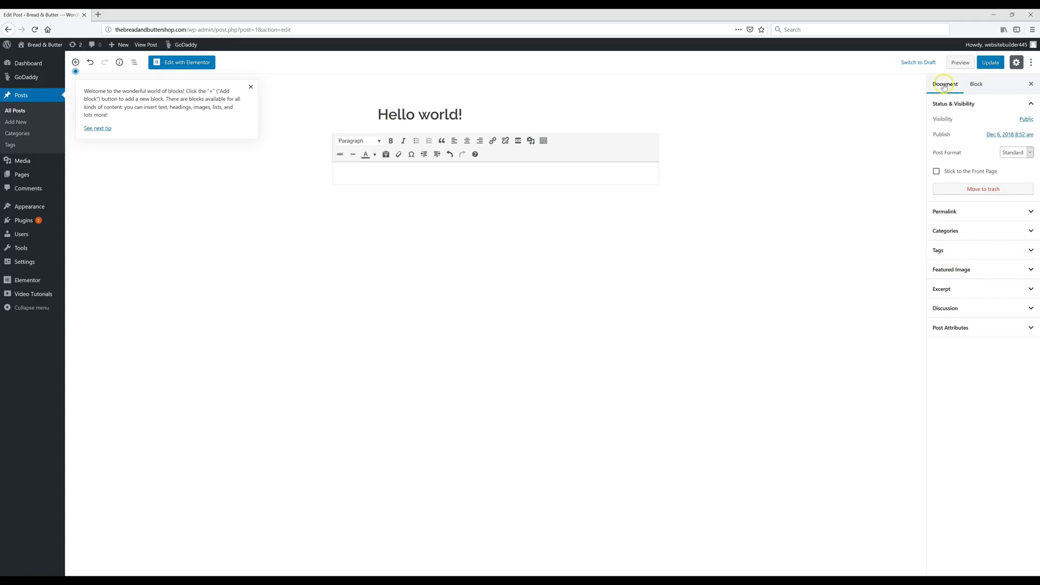
left_click(976, 85)
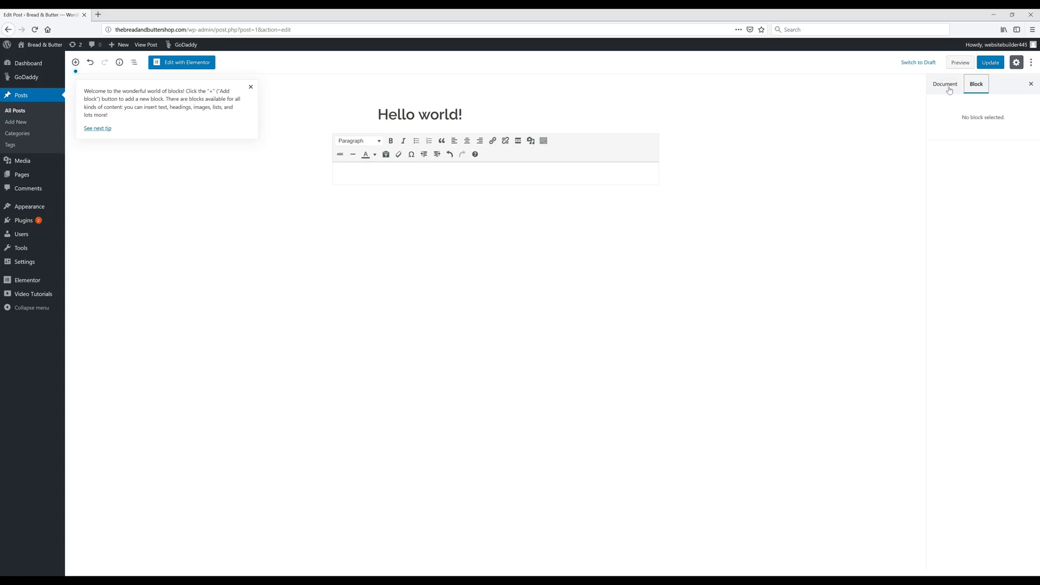
left_click(949, 90)
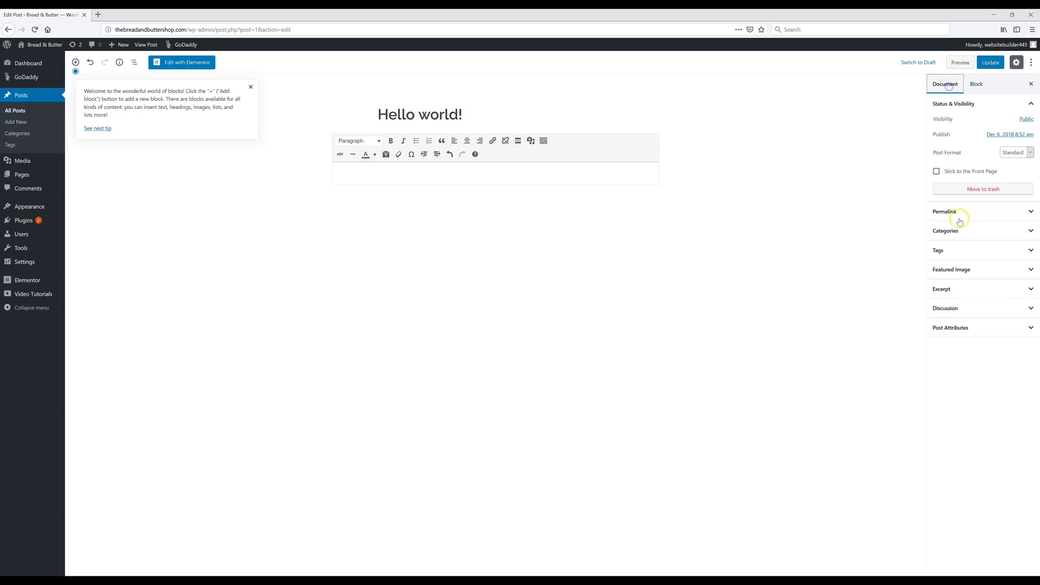
left_click(958, 270)
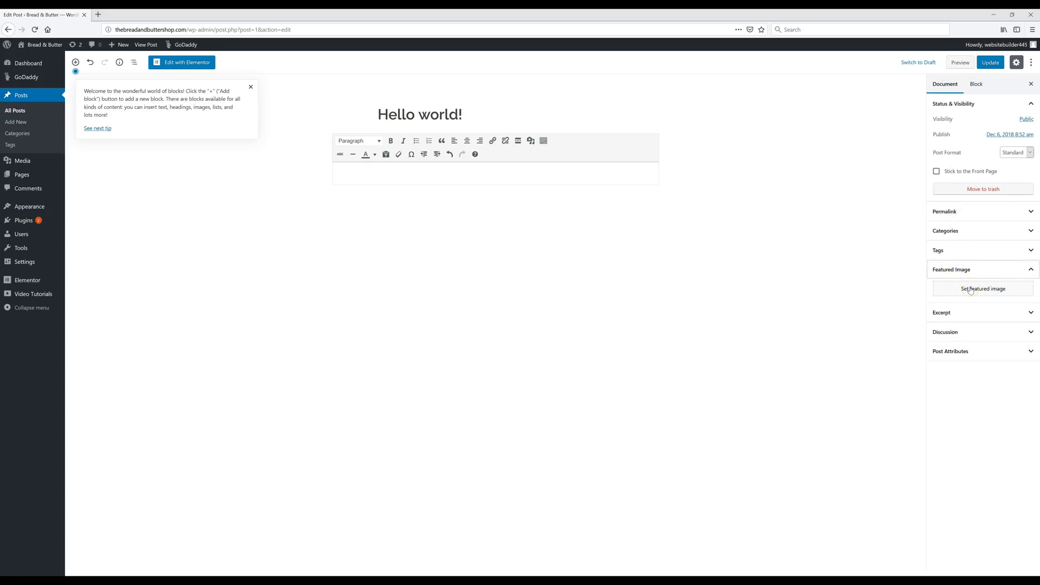
left_click(971, 289)
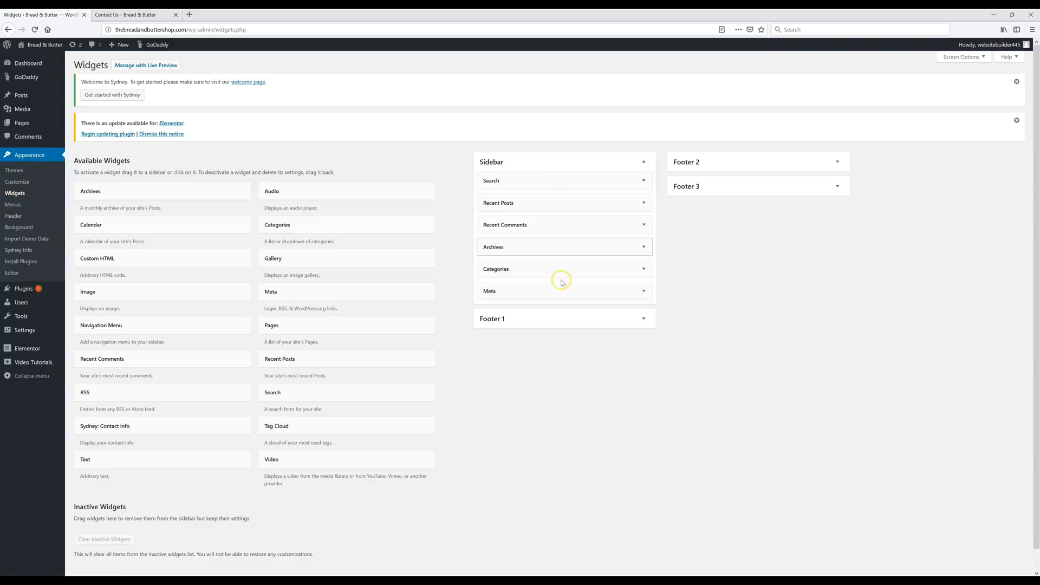
- Expand the Search widget in the Sidebar to view its settings
left_click(576, 178)
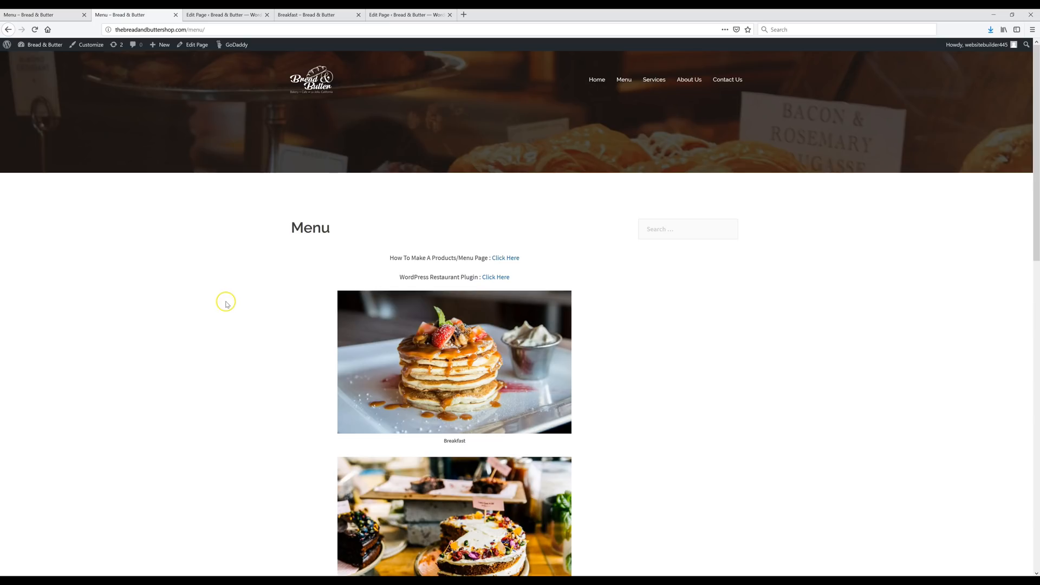
- Follow the Breakfast image link on the live Menu page, then return to the Menu page editor
scroll(233, 308, "down", 2)
scroll(233, 310, "down", 5)
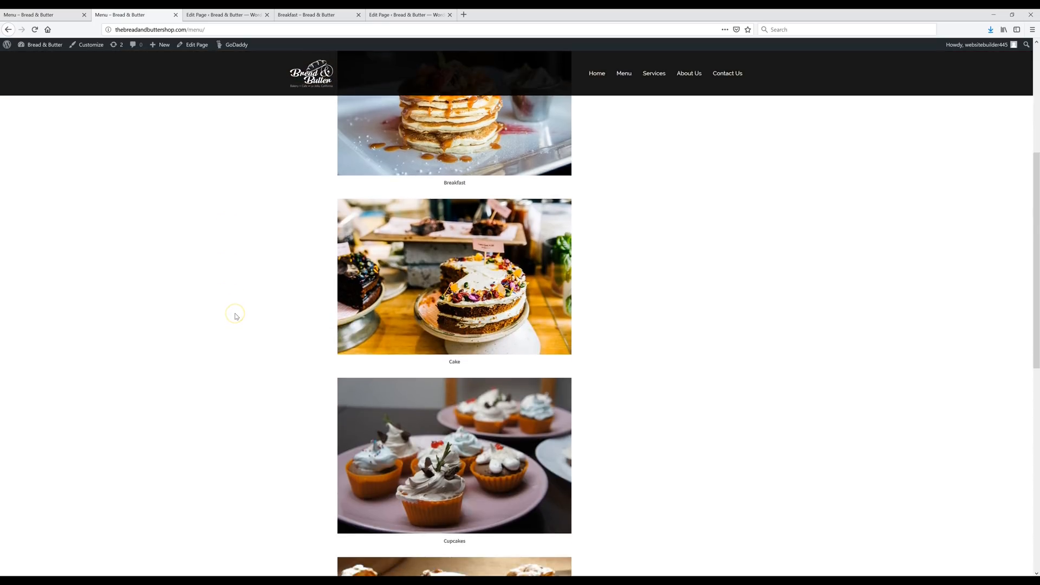
scroll(230, 319, "up", 10)
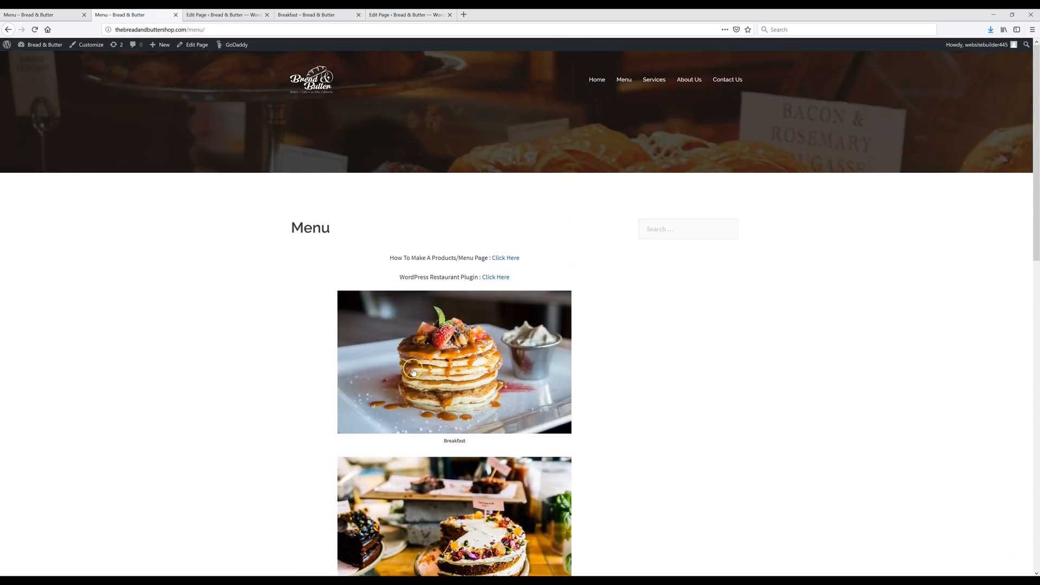
left_click(415, 372)
scroll(321, 343, "down", 5)
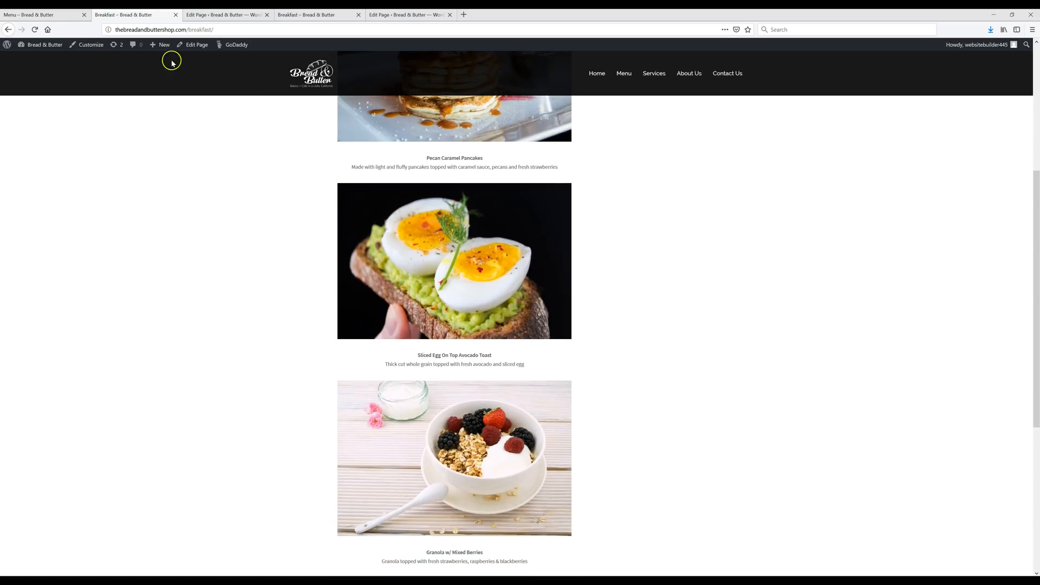
left_click(212, 16)
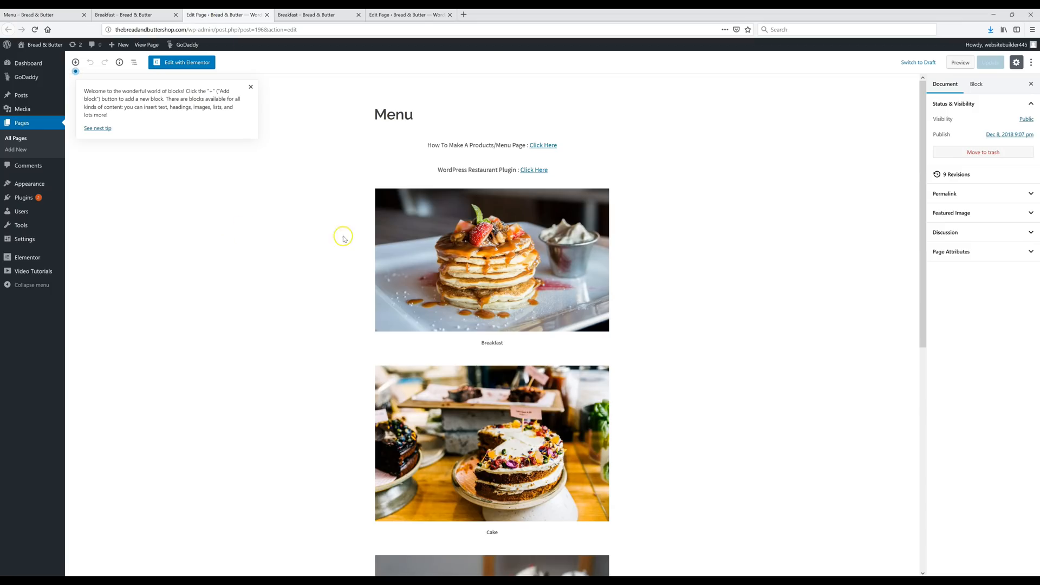
- Start adding a new block below Pastries, then dismiss the block list
scroll(554, 274, "down", 1)
scroll(554, 273, "down", 7)
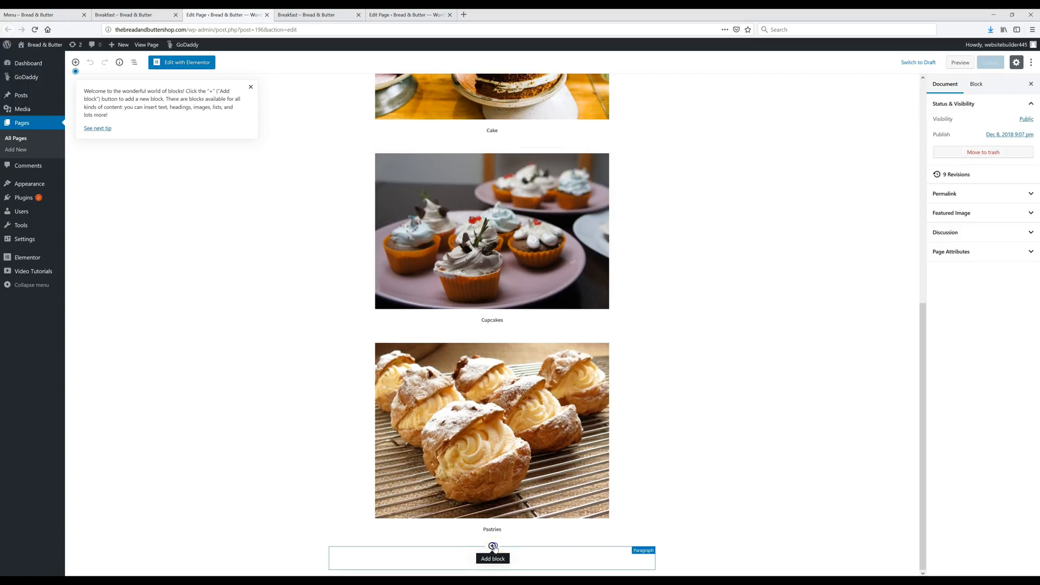
left_click(493, 546)
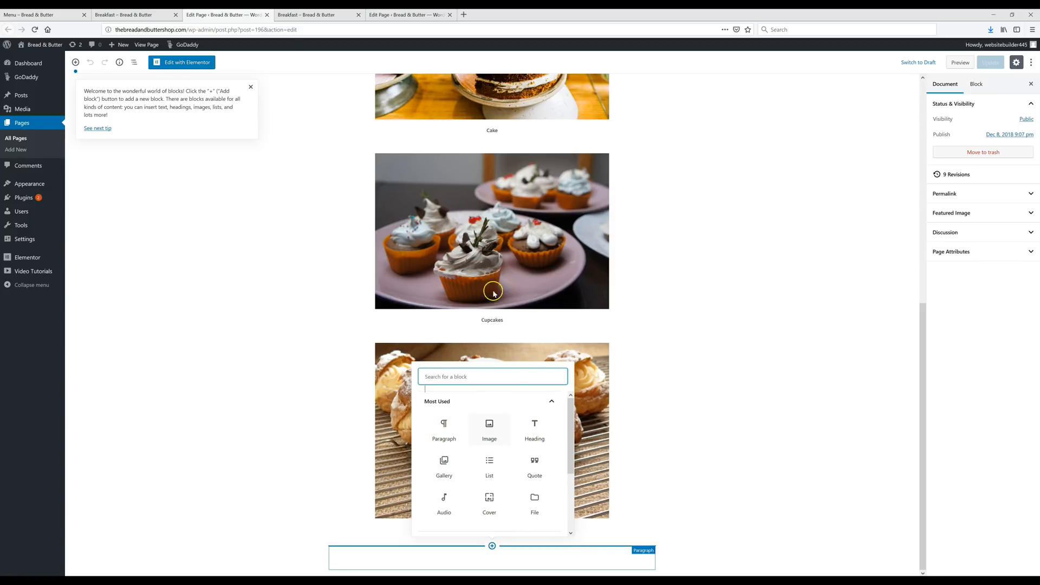
left_click(782, 232)
scroll(680, 302, "up", 8)
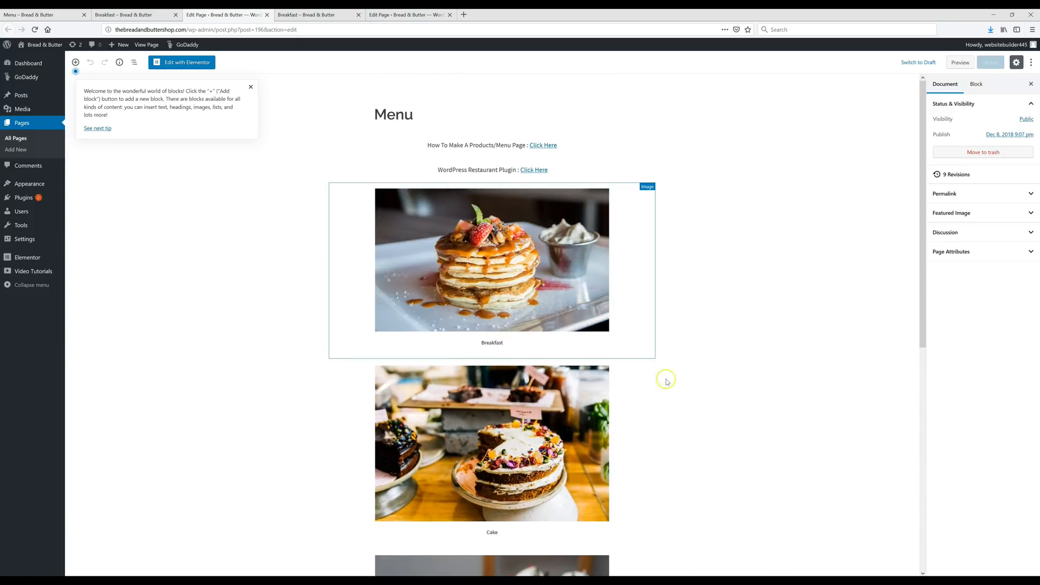
- Confirm the Breakfast image block's Link To setting stays Custom URL
left_click(551, 261)
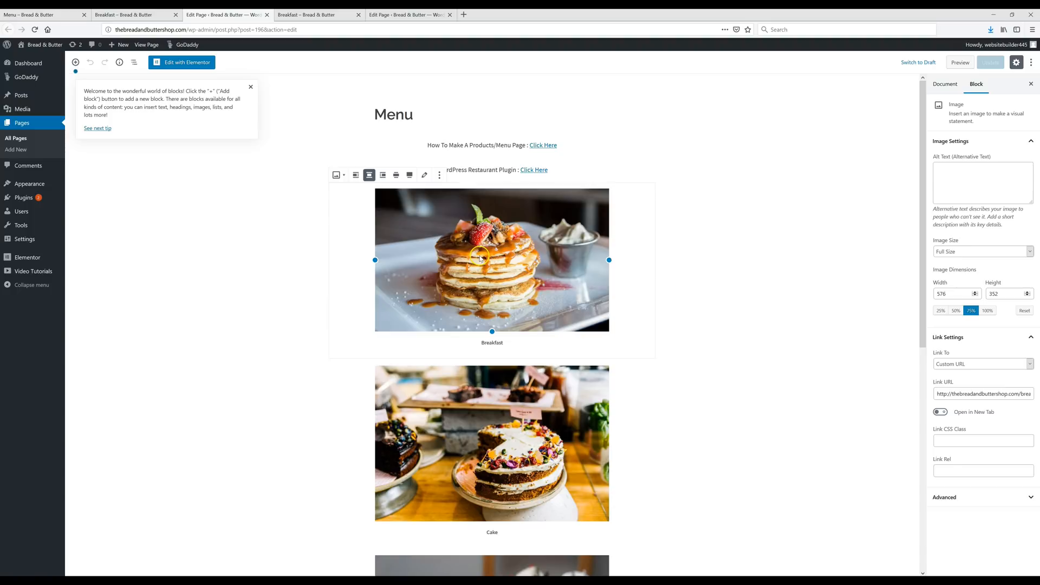
left_click(956, 364)
left_click(953, 402)
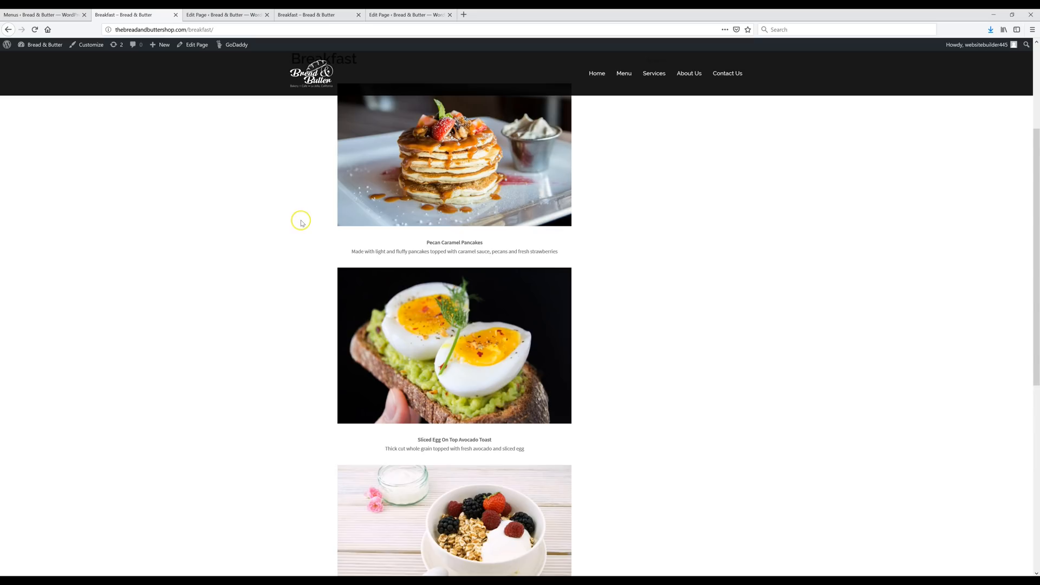
- Check the Menu item's dropdown on the live site, then go to the Menus admin tab
mouse_move(621, 77)
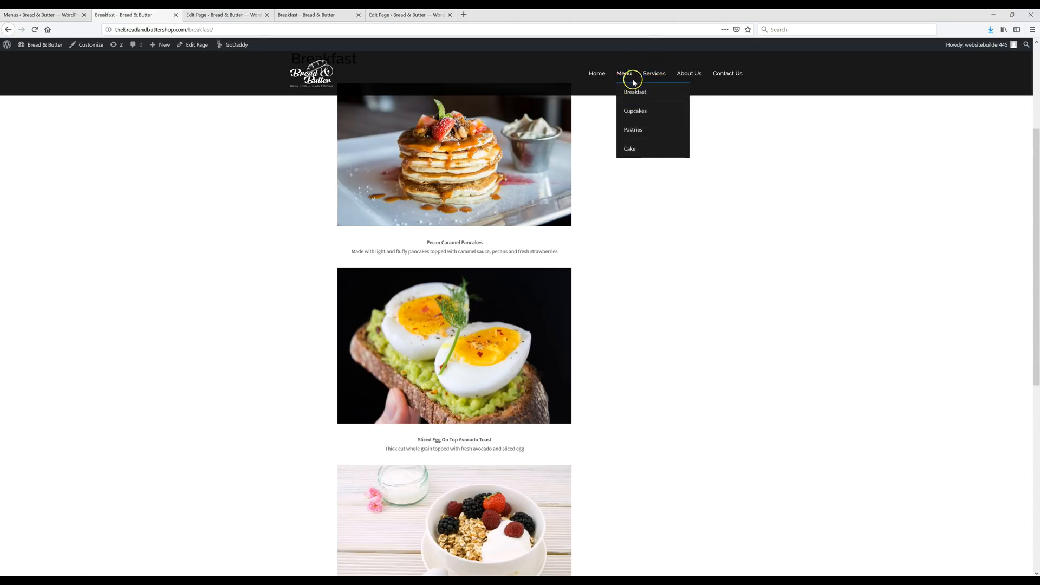
left_click(49, 13)
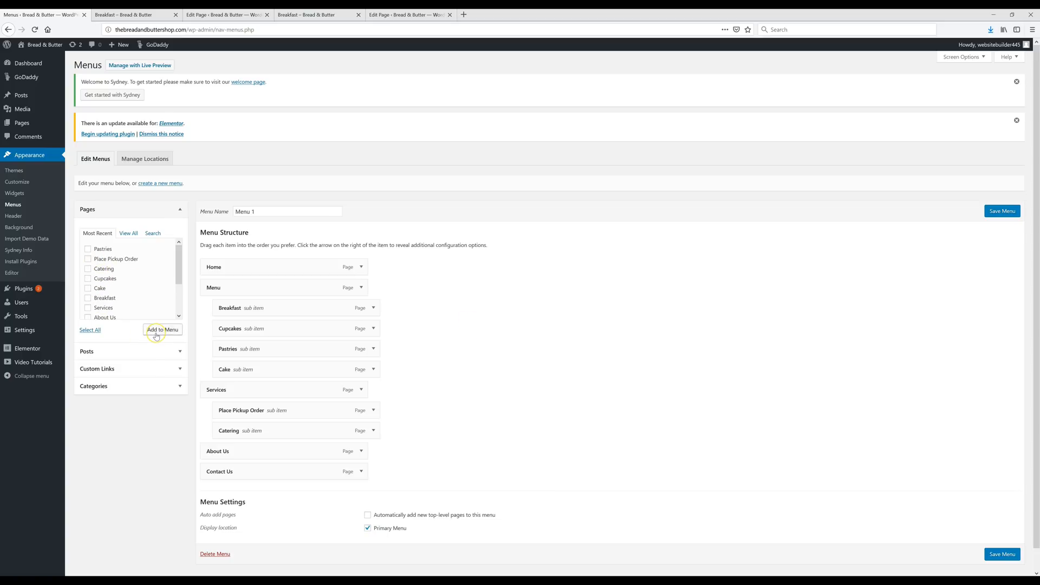
mouse_move(254, 307)
left_mouse_down()
mouse_move(245, 287)
mouse_move(261, 291)
mouse_move(246, 293)
left_mouse_up()
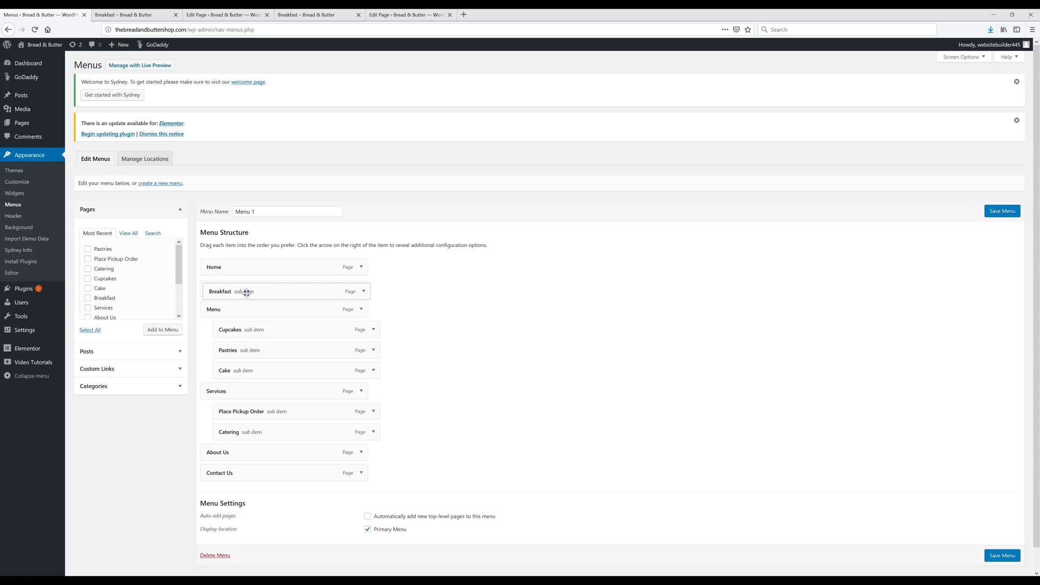
left_click_drag(246, 293, 256, 312)
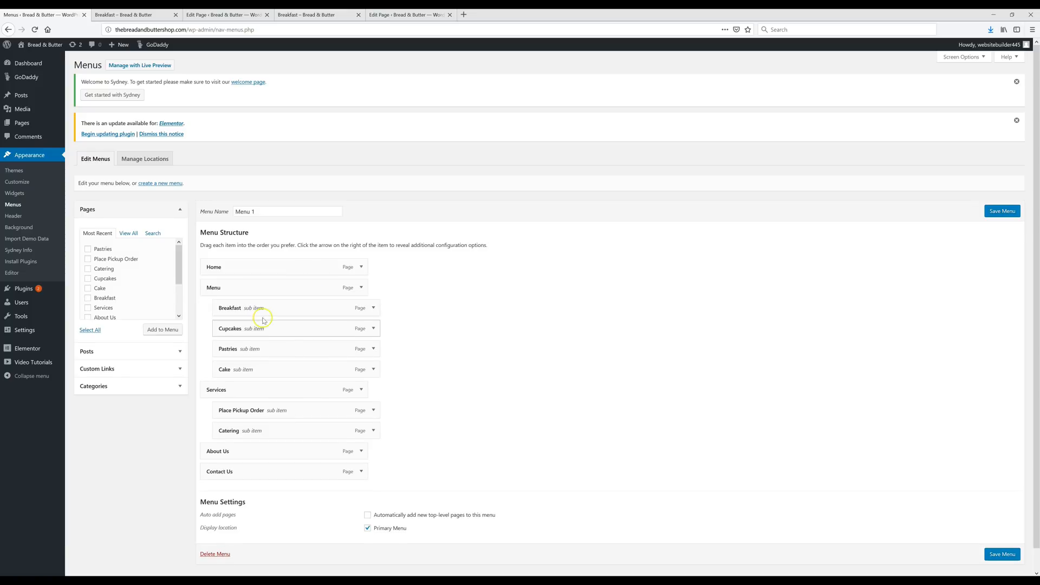